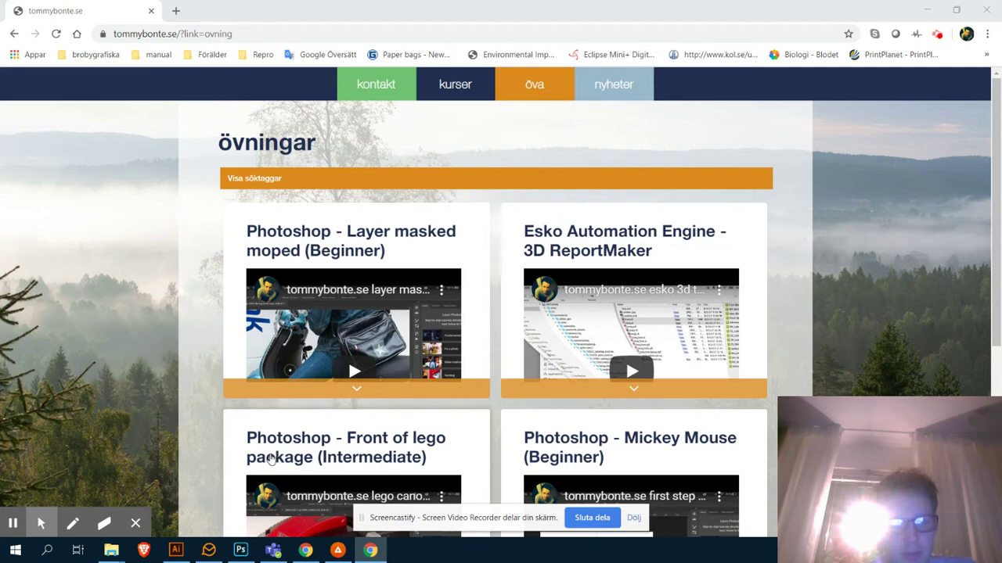
Step: Switch to Photoshop, reset the Det viktigaste workspace and collapse the Lär dig panel group
left_click(240, 551)
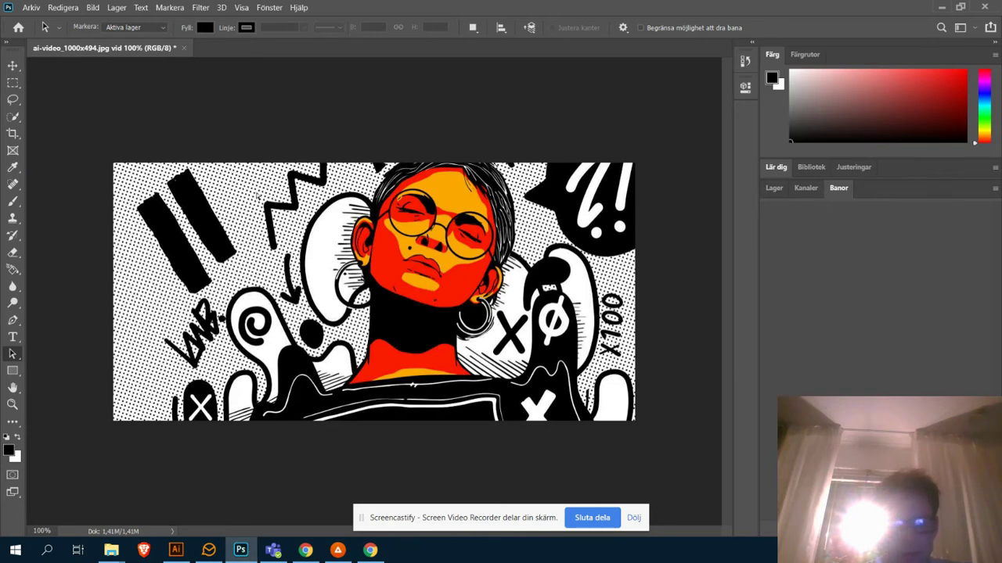
key("ctrl+plus")
left_click_drag(354, 203, 494, 239)
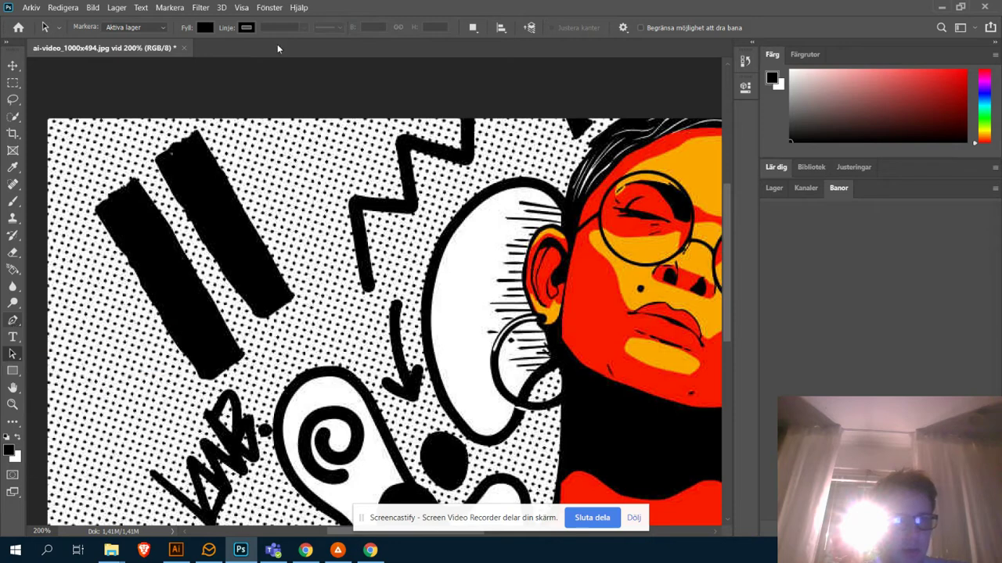
left_click(269, 8)
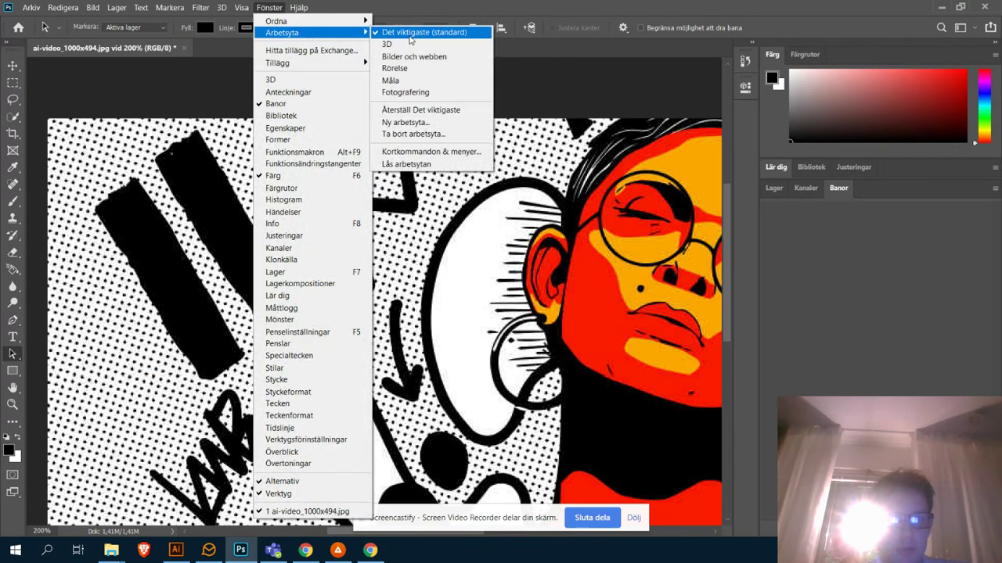
left_click(432, 33)
left_click(269, 8)
mouse_move(297, 24)
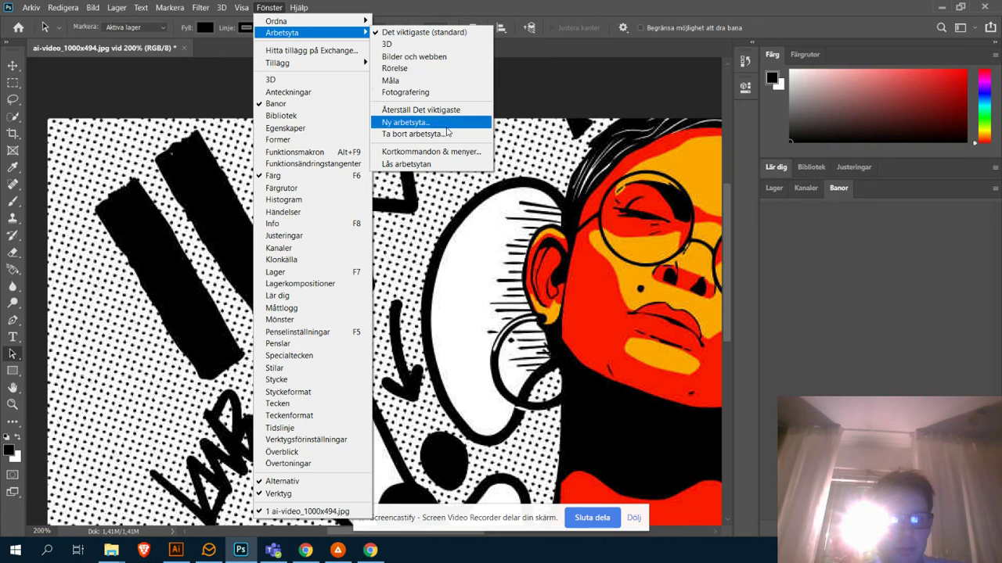
left_click(450, 112)
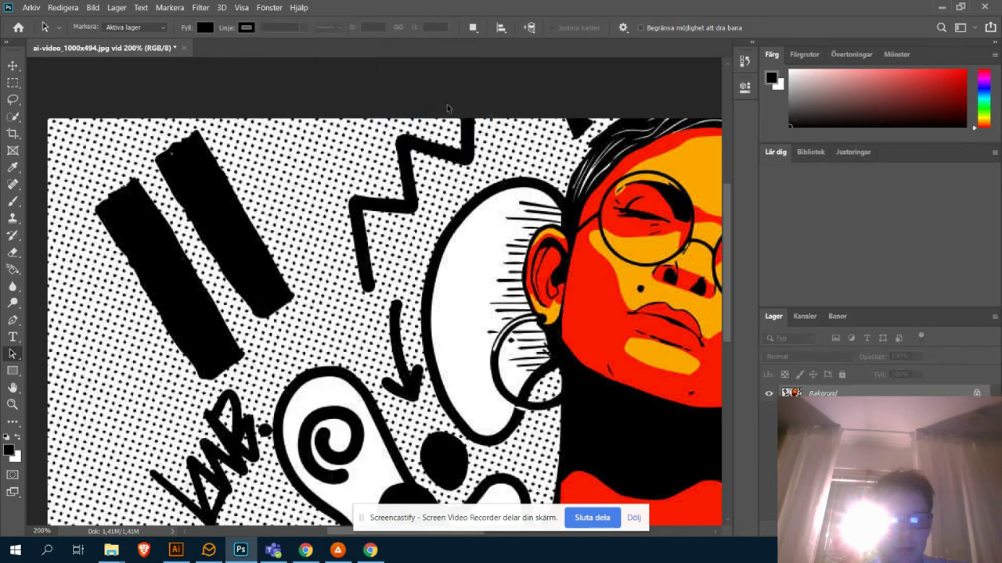
left_click(786, 153)
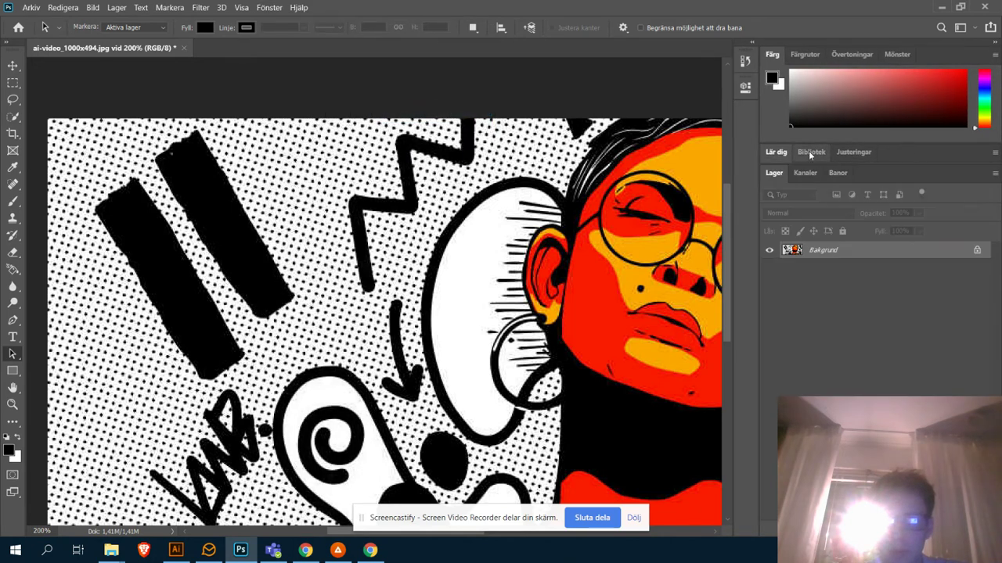
Step: Trace the left slanted black bar in the artwork's upper-left area with the Pen tool as a closed path
left_click(12, 320)
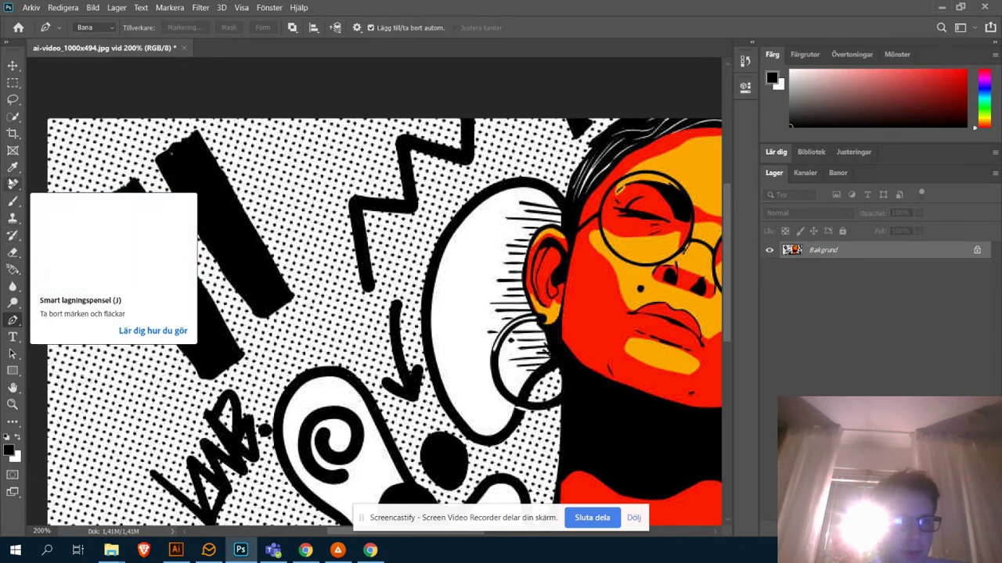
left_click(15, 375)
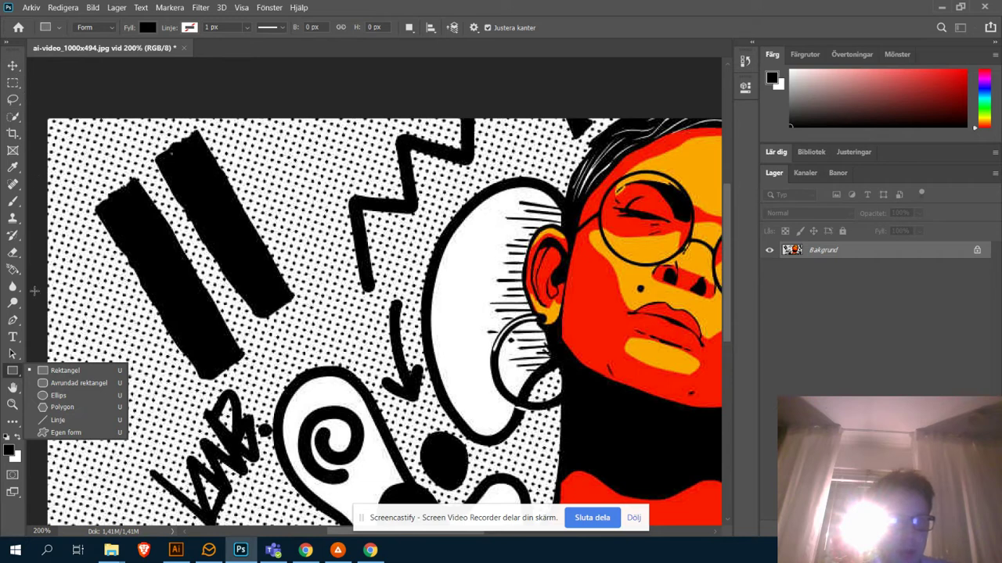
left_click(12, 322)
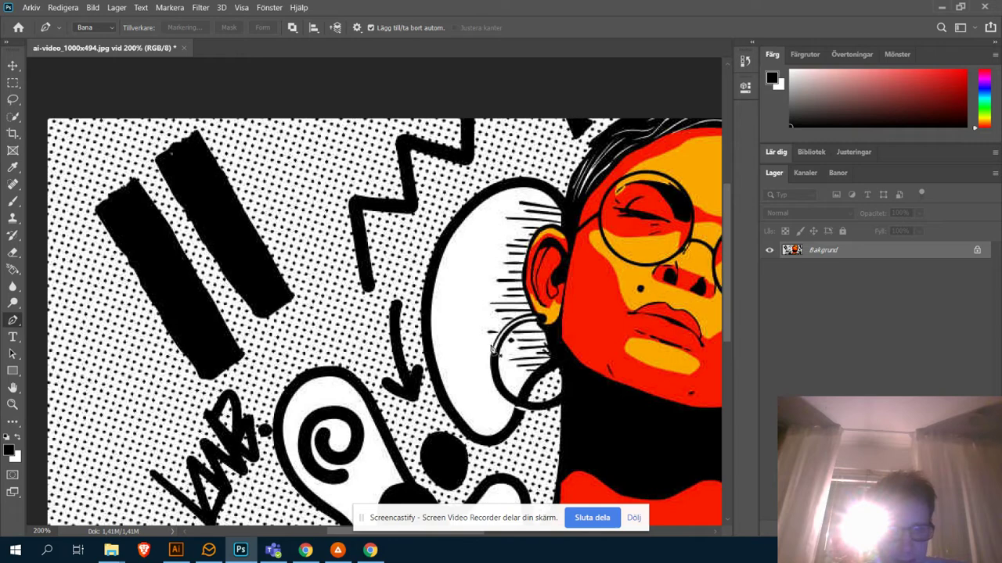
left_click_drag(594, 341, 475, 326)
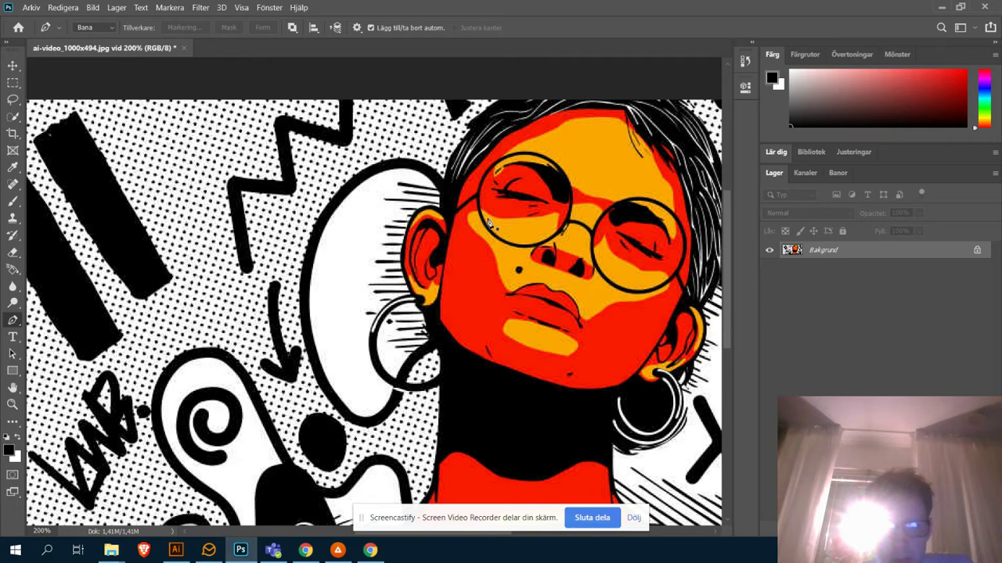
left_click_drag(498, 236, 381, 249)
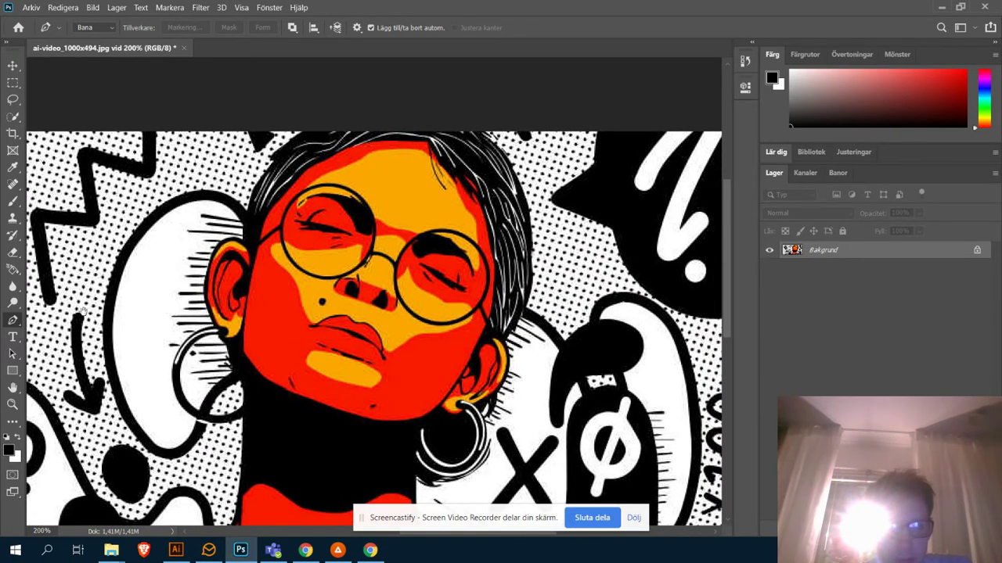
left_click_drag(83, 312, 517, 255)
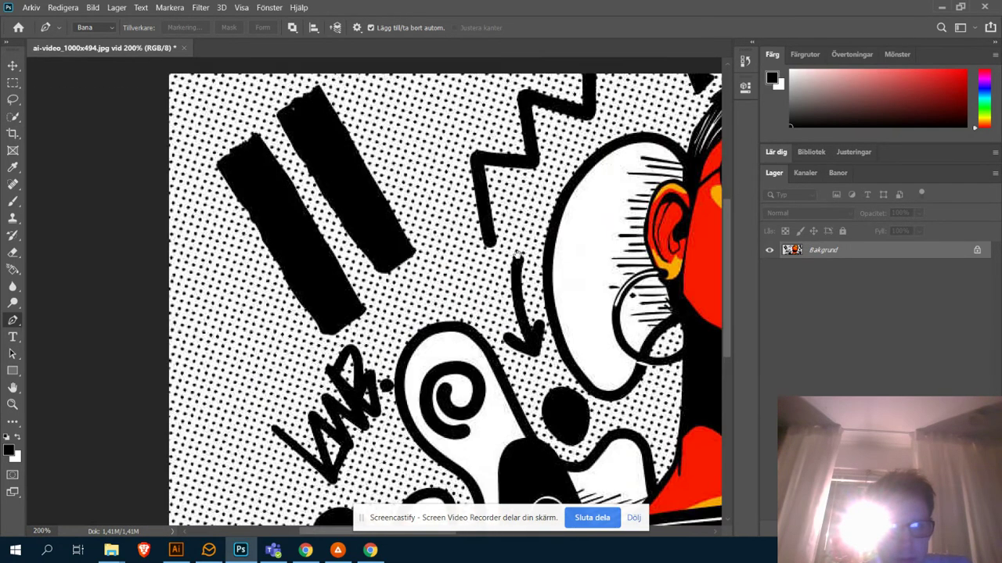
left_click(256, 139)
left_click(222, 166)
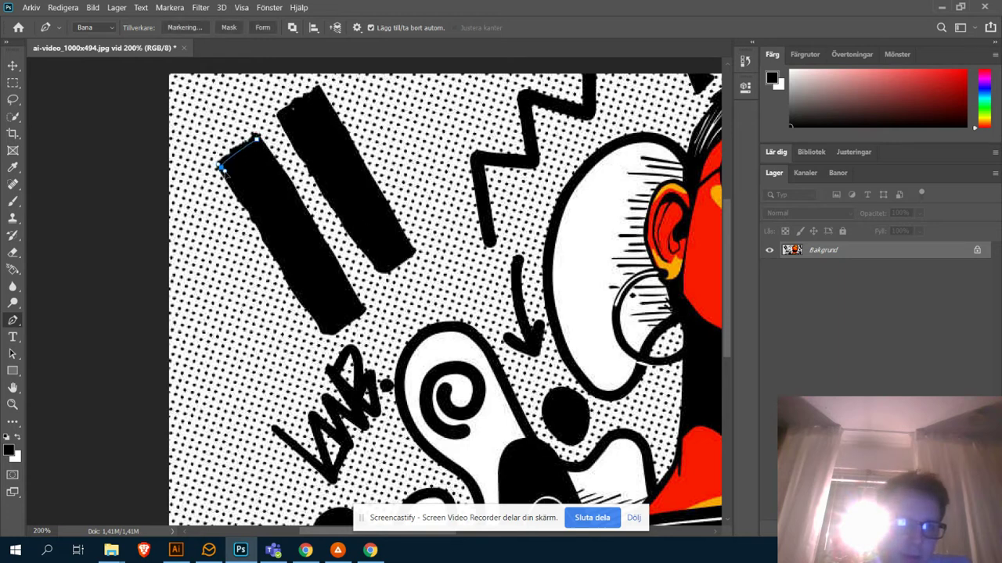
left_click_drag(254, 213, 260, 225)
left_click_drag(279, 265, 288, 276)
left_click(306, 304)
left_click(325, 331)
left_click(334, 331)
left_click(363, 312)
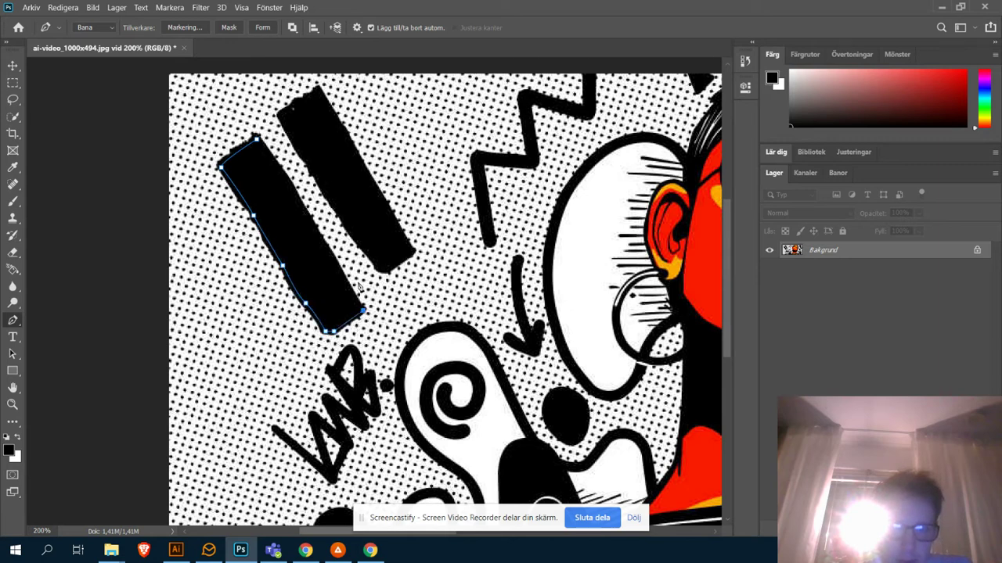
left_click(314, 224)
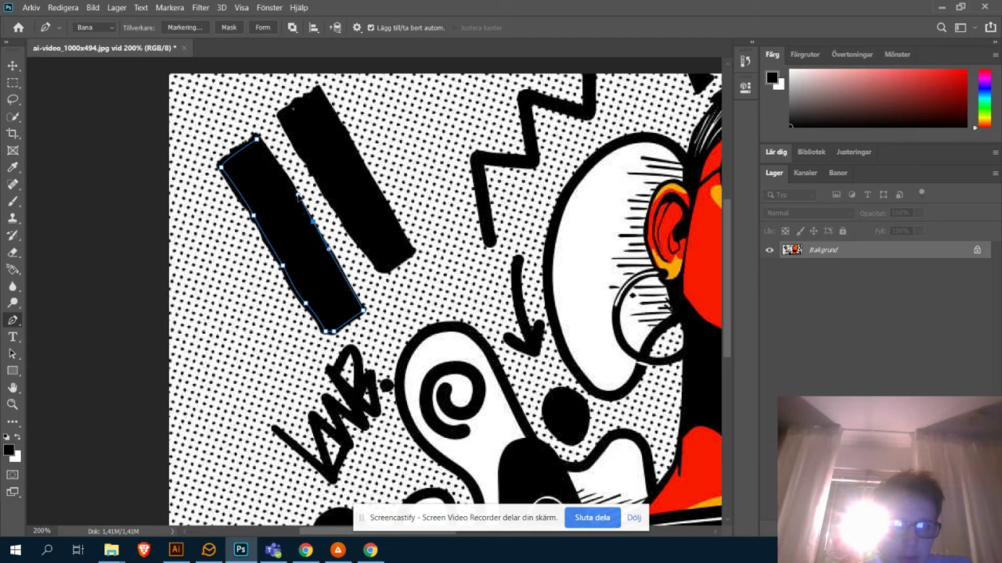
left_click(280, 168)
left_click(256, 140)
Step: Trace the right slanted black bar beside it with the Pen tool as a second closed path
left_click(281, 114)
left_click(320, 180)
left_click(342, 221)
left_click(374, 259)
left_click(384, 271)
left_click(404, 245)
left_click(390, 216)
left_click(378, 190)
left_click(365, 168)
left_click(353, 147)
left_click(343, 124)
left_click(317, 87)
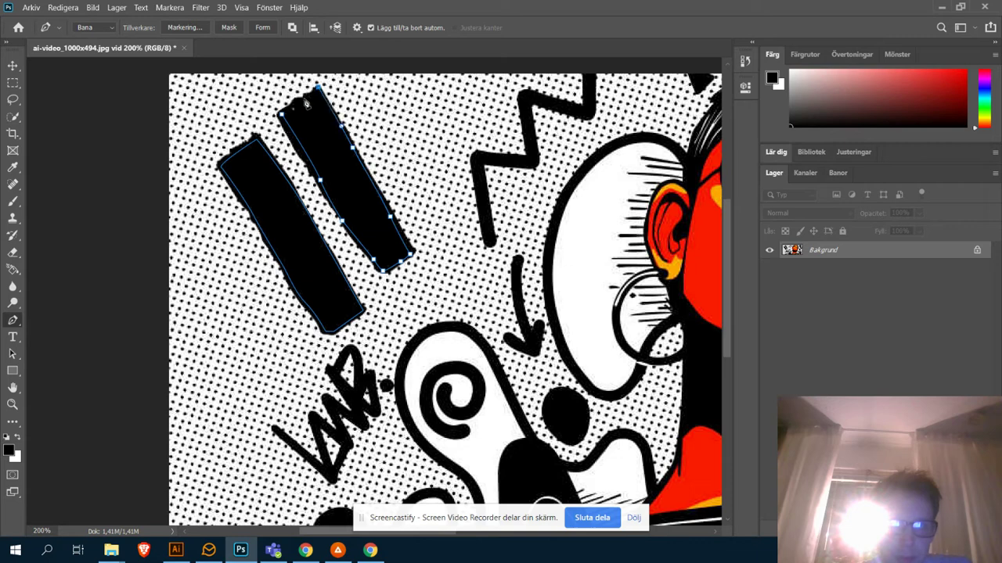
left_click(307, 95)
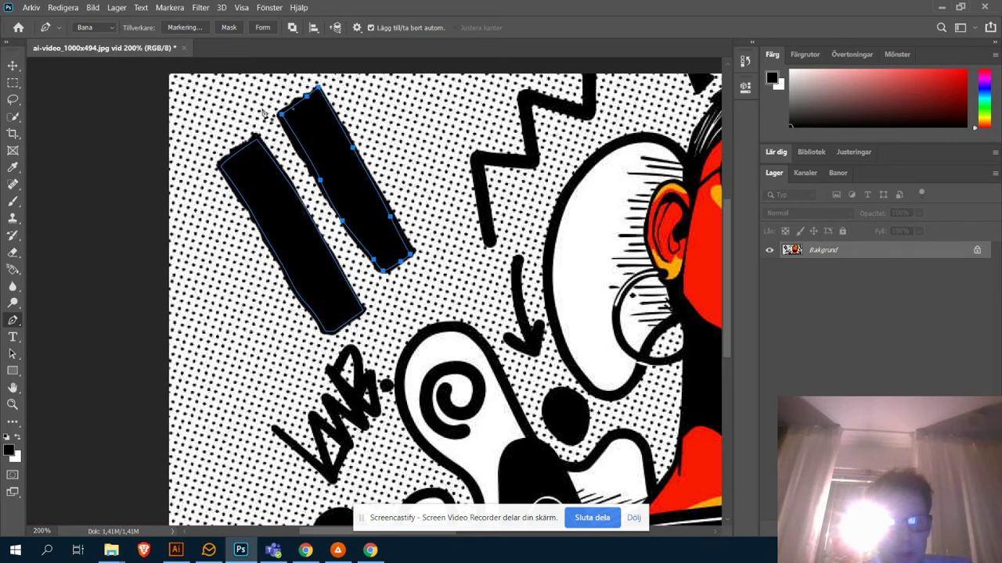
Step: Select both bar paths and apply them to the image layer as a vector mask from the current path
left_click(13, 353)
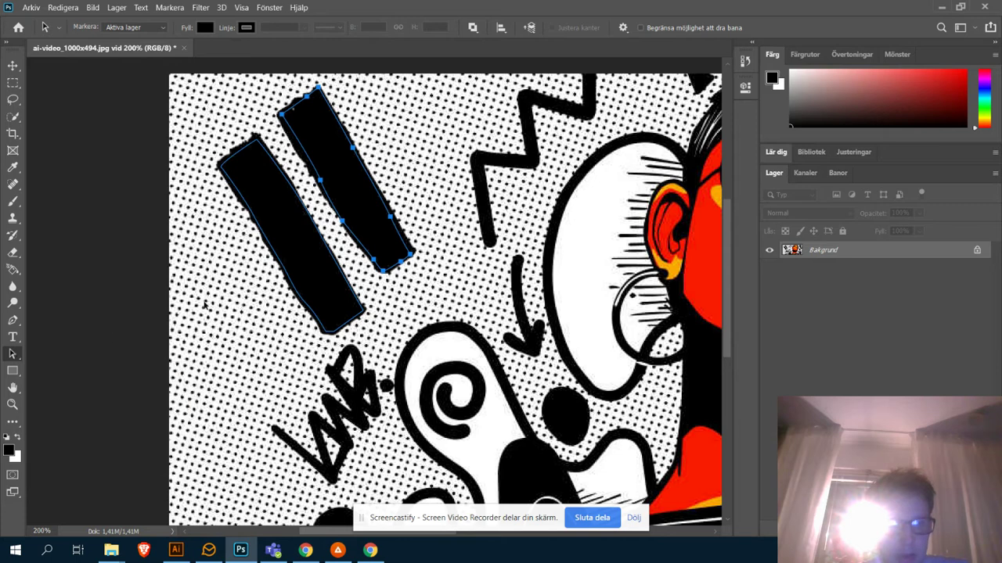
left_click(342, 275, "shift")
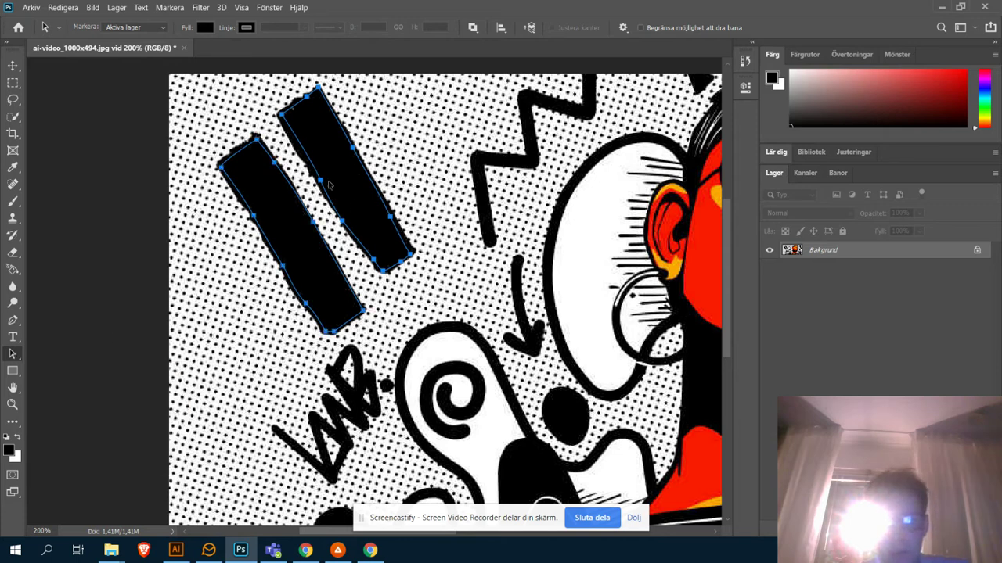
left_click(118, 9)
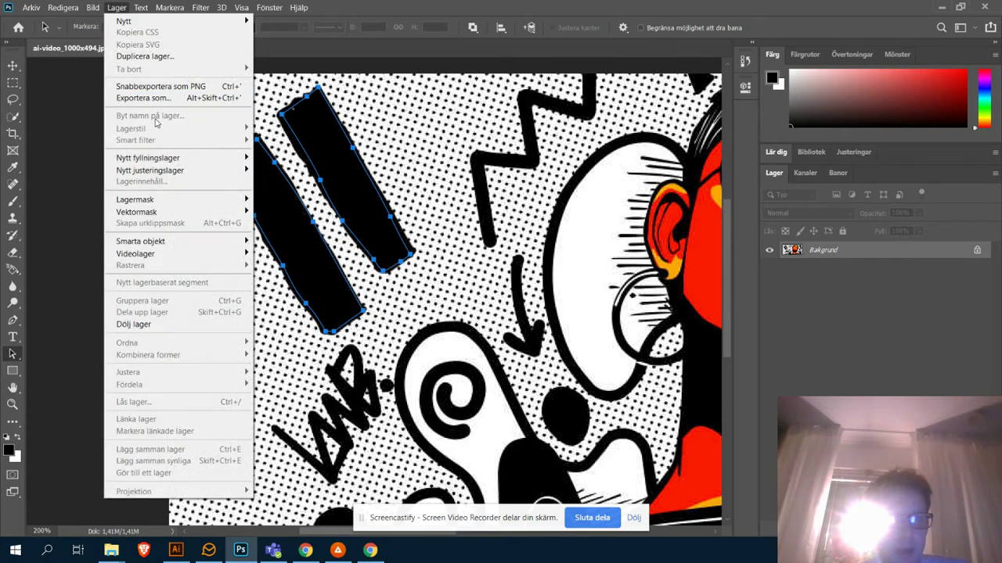
mouse_move(191, 211)
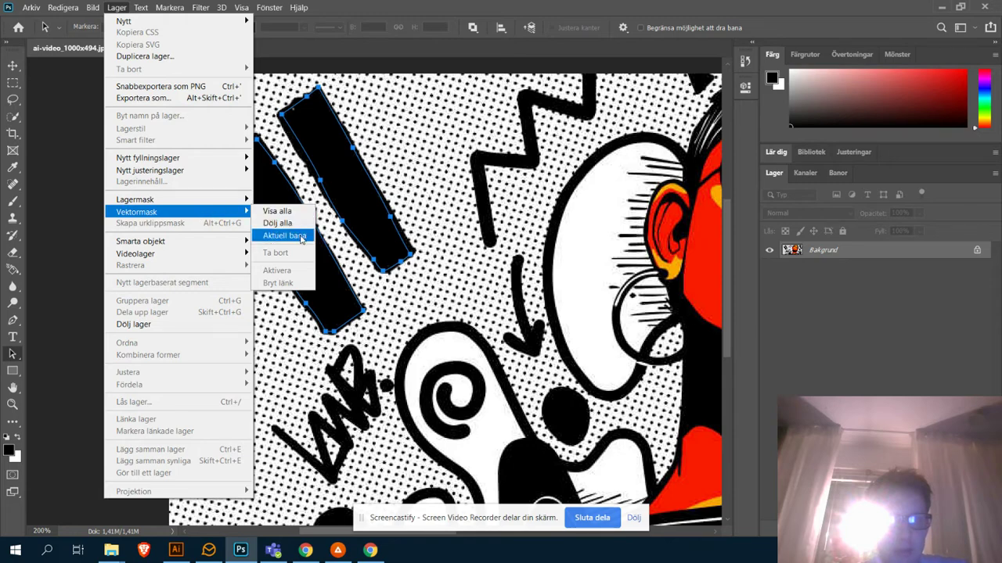
left_click(301, 237)
left_click(486, 249)
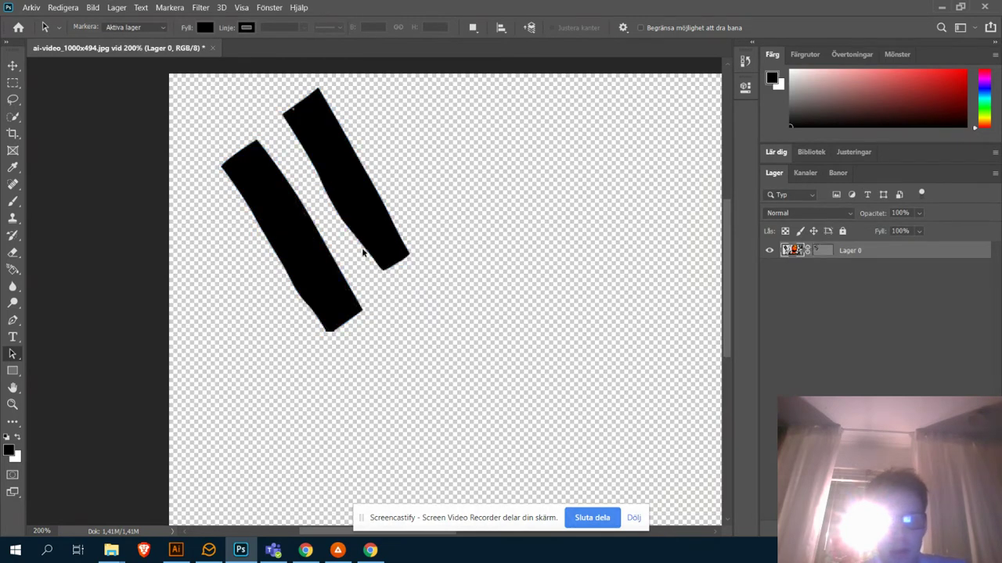
scroll(605, 230, "up", 1)
scroll(556, 250, "right", 3)
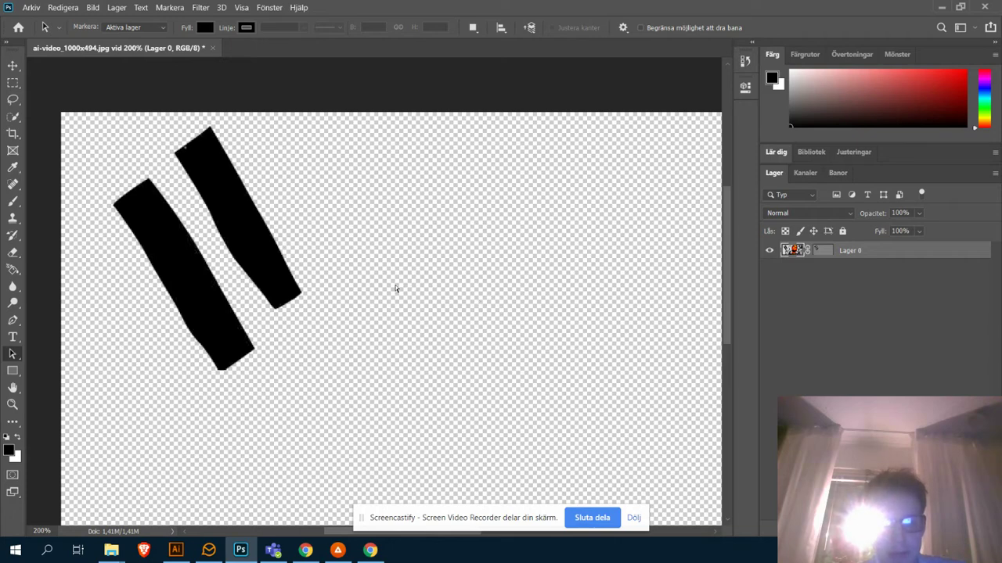
Step: Undo the vector mask and dismiss the two bar paths from the canvas
key("ctrl+z")
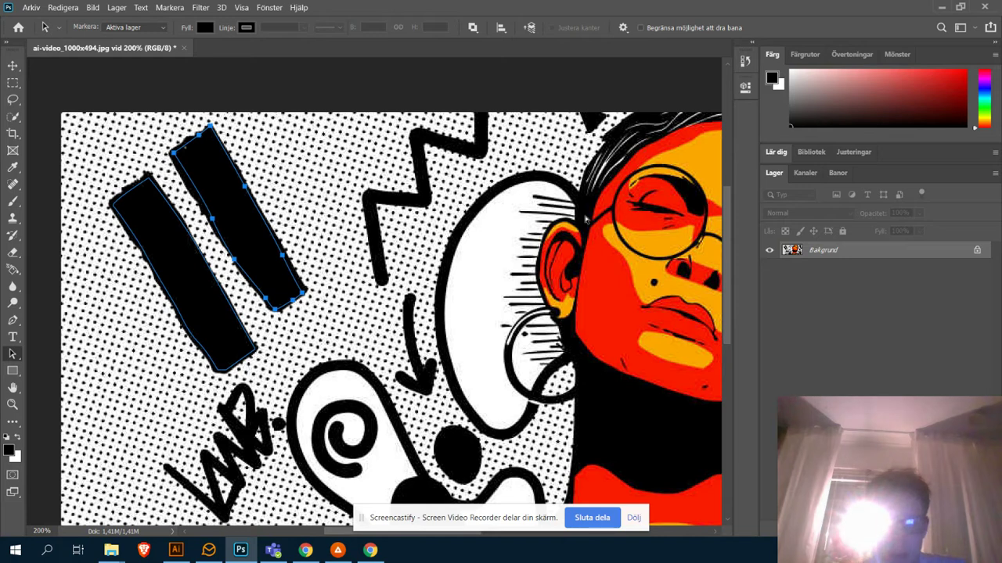
left_click(225, 293)
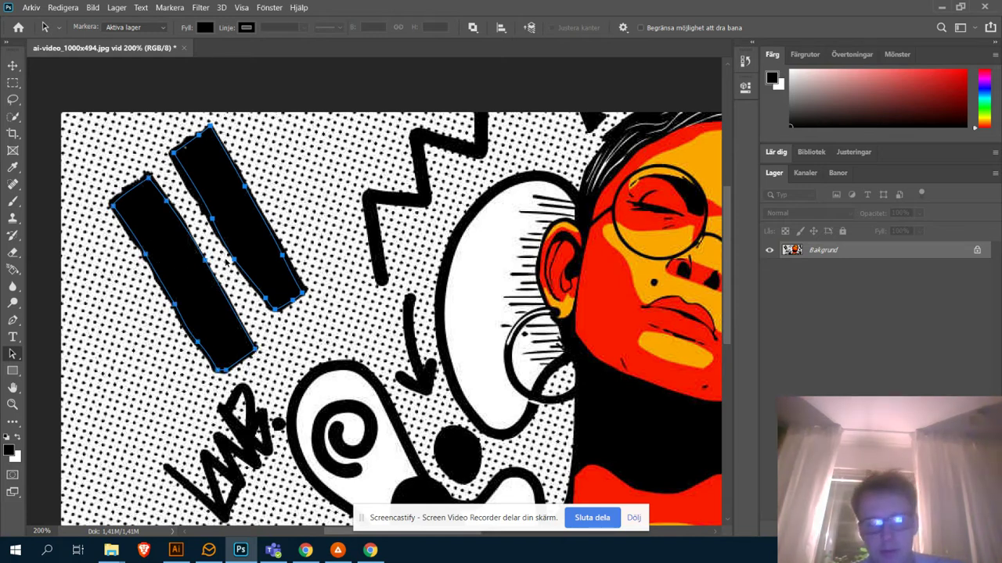
left_click(229, 261)
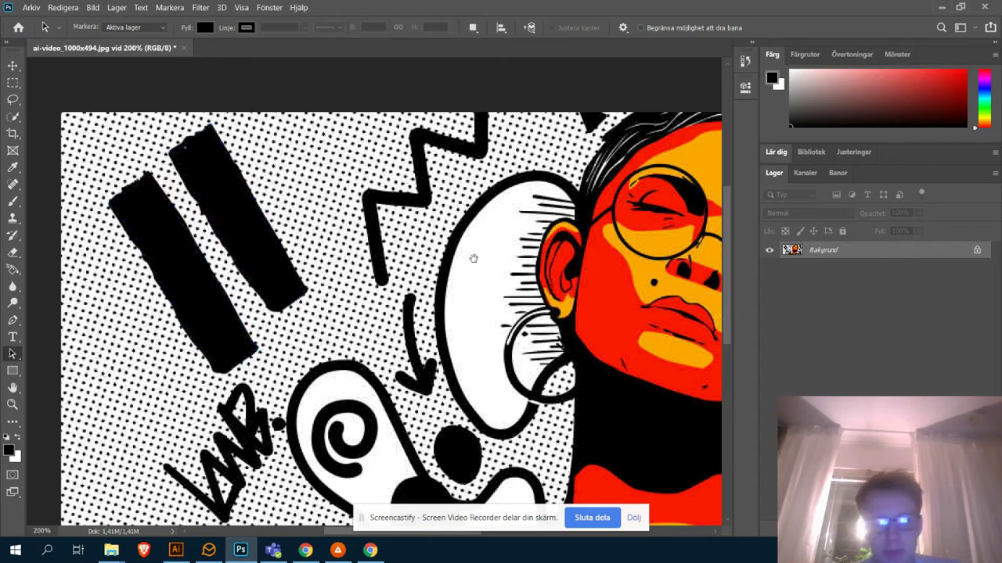
Step: Trace the outline of the woman's face with the Pen tool as a closed curved path, from temple around chin and hairline
left_click_drag(469, 258, 202, 246)
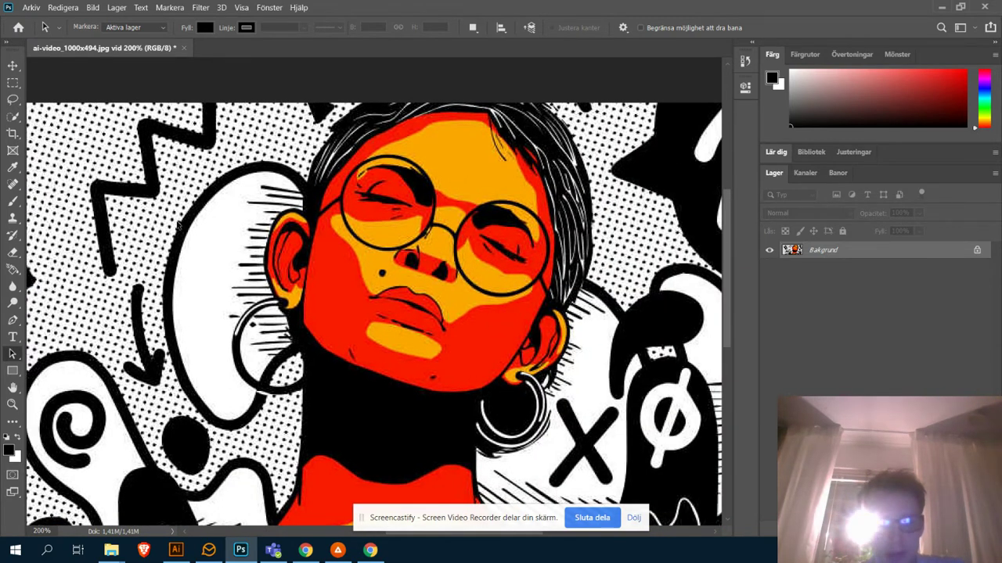
key("p")
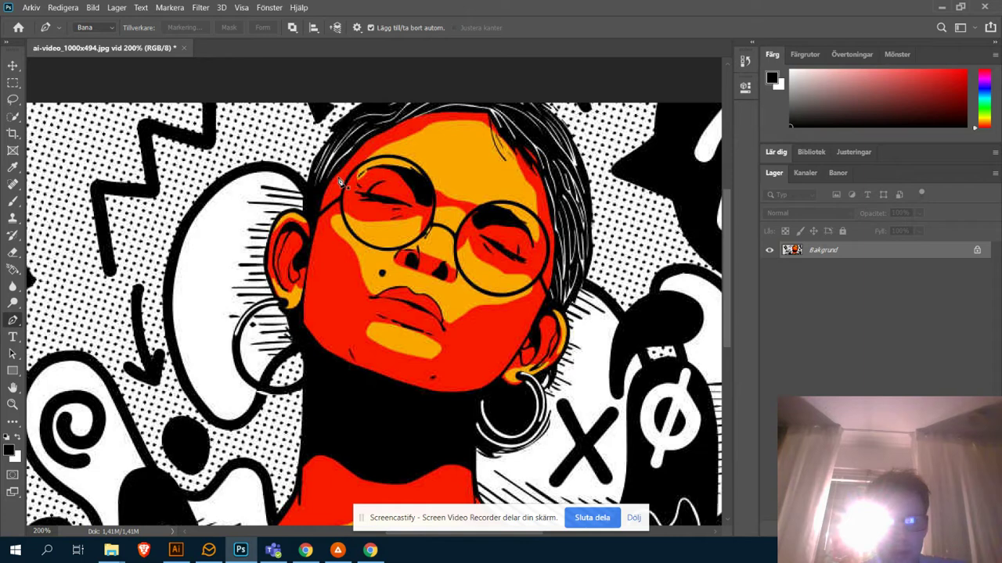
left_click(335, 181)
left_click_drag(305, 321, 386, 371)
left_click_drag(446, 388, 495, 371)
left_click_drag(533, 314, 539, 305)
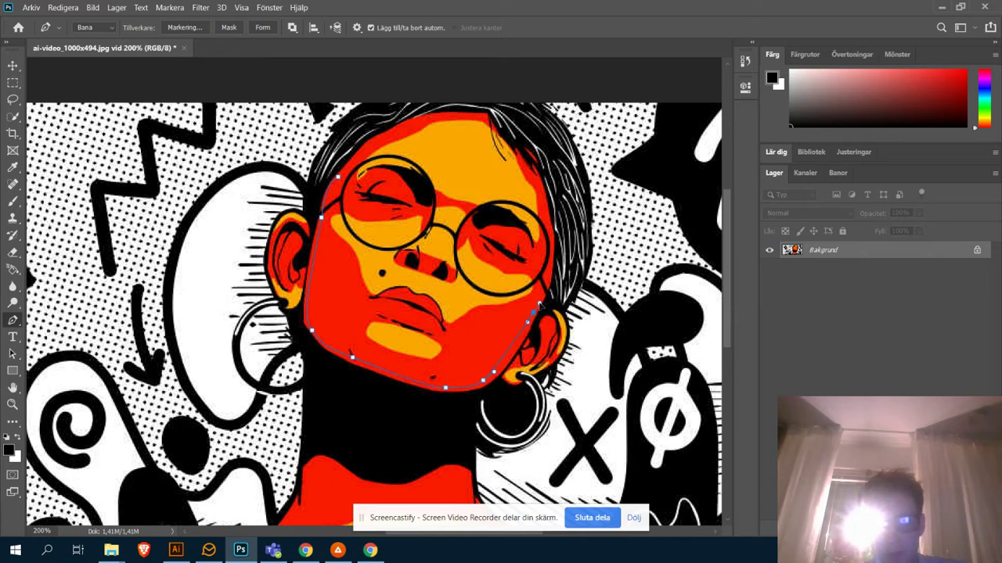
left_click_drag(553, 231, 349, 170)
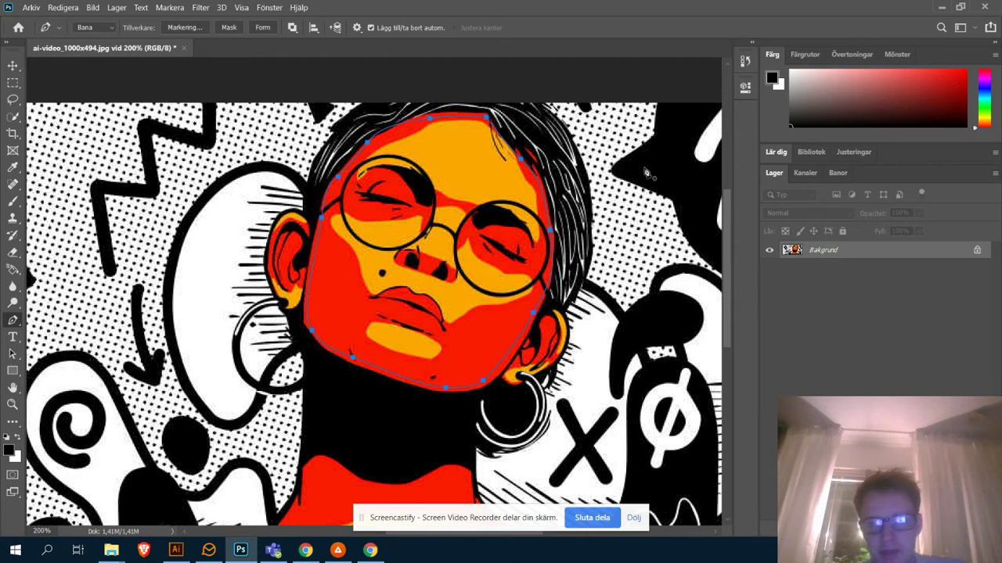
Step: Save the face outline's work path under the name "lady face"
left_click(837, 174)
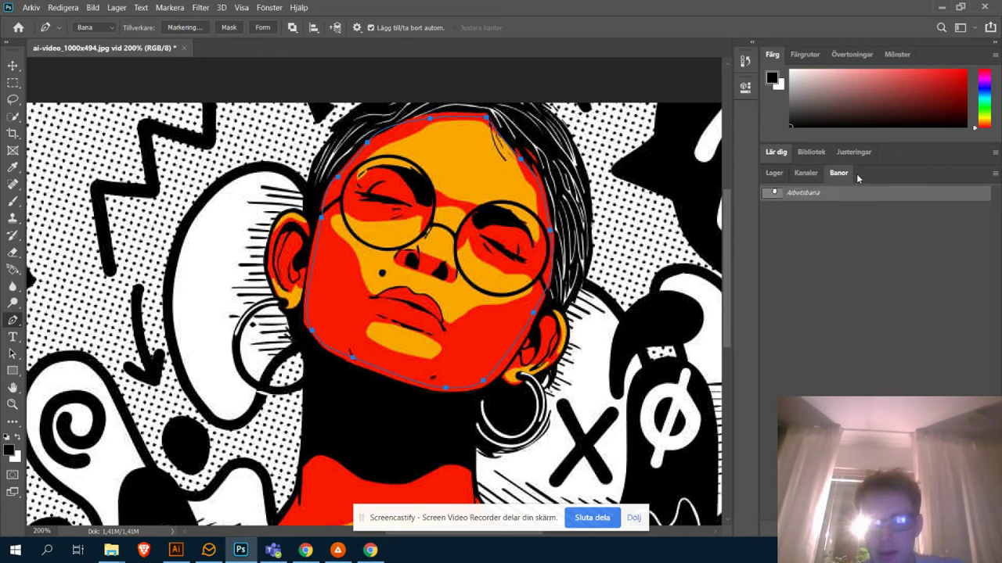
double_click(814, 197)
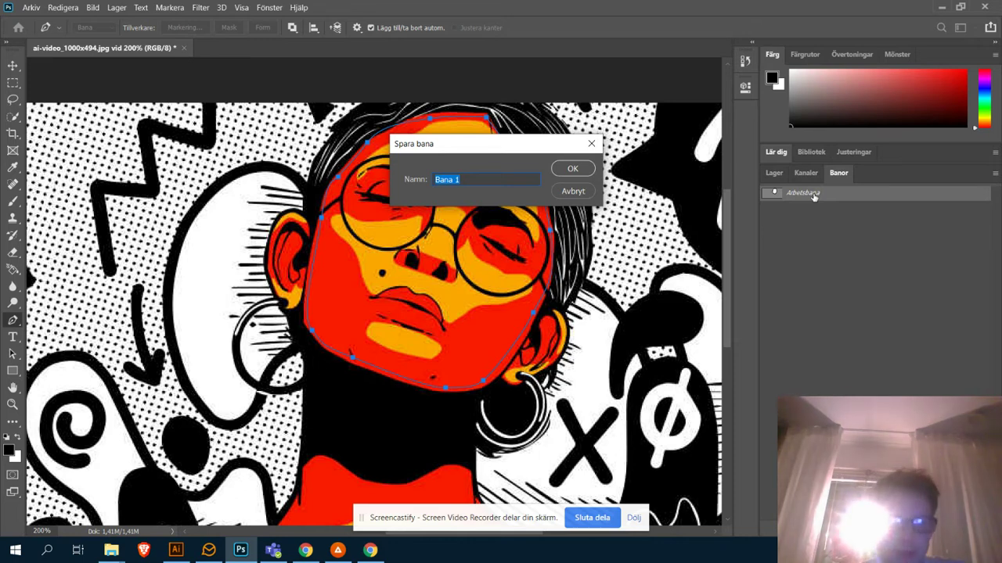
type("lady face")
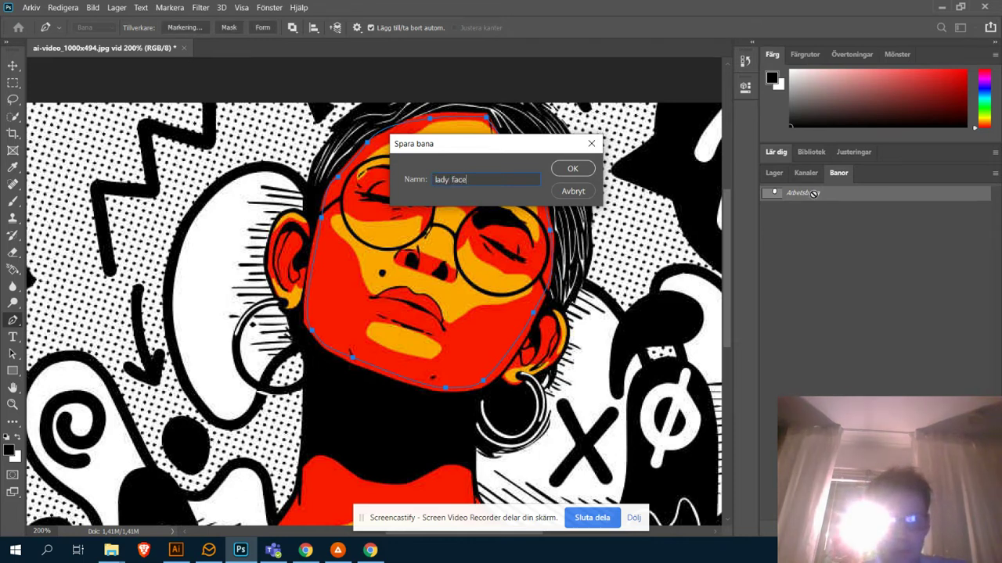
key("Return")
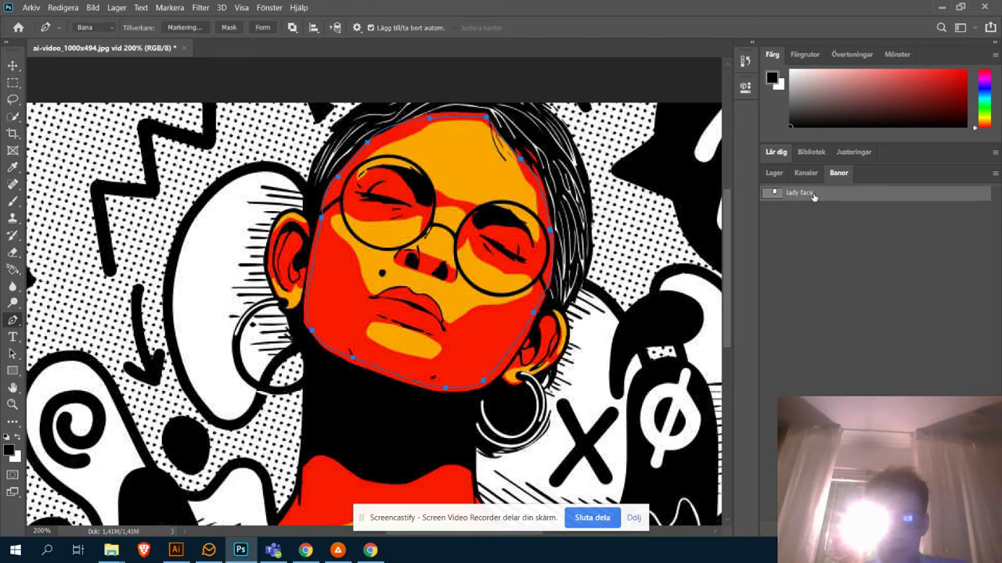
Step: Set the "lady face" path as the clipping path with a flatness of 0,2 device pixels
left_click(993, 174)
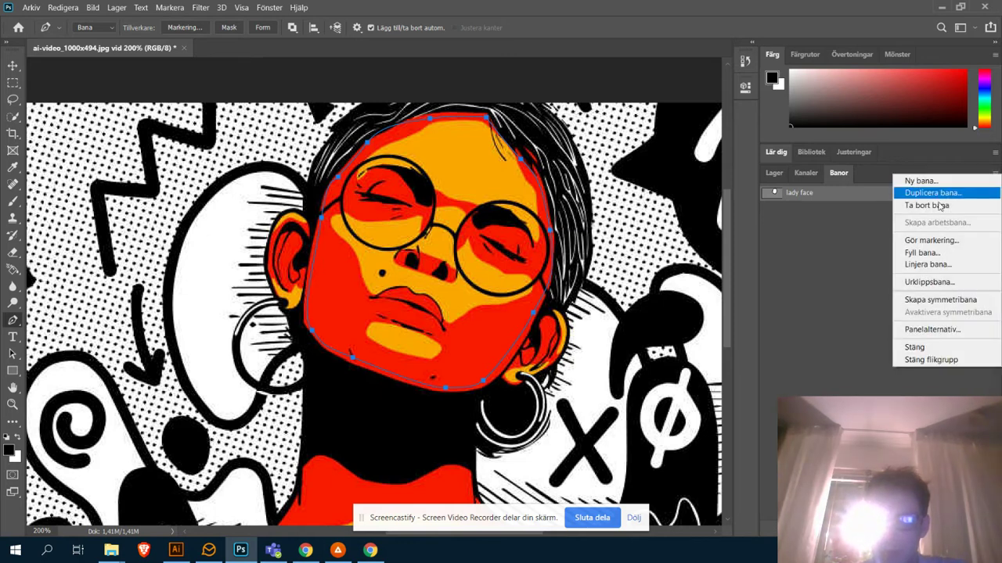
left_click(955, 283)
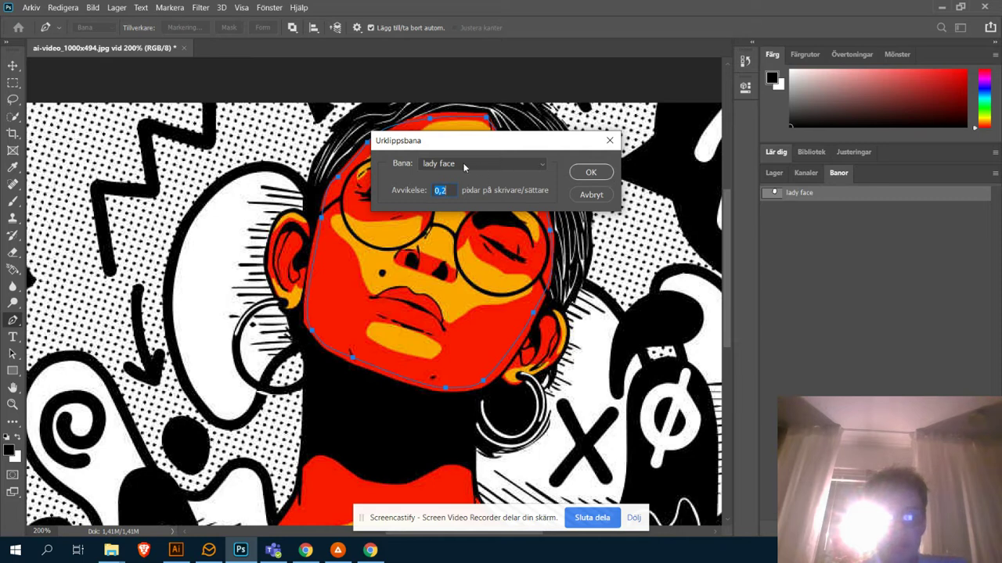
left_click(593, 171)
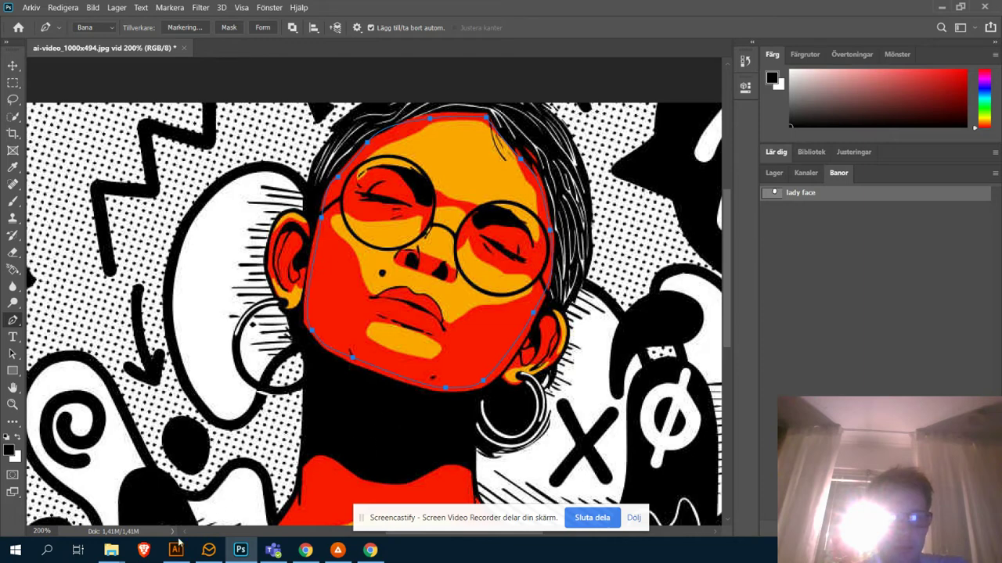
Step: Save the image on the computer's desktop as ladyface.tif in TIFF format, without image compression
left_click(31, 7)
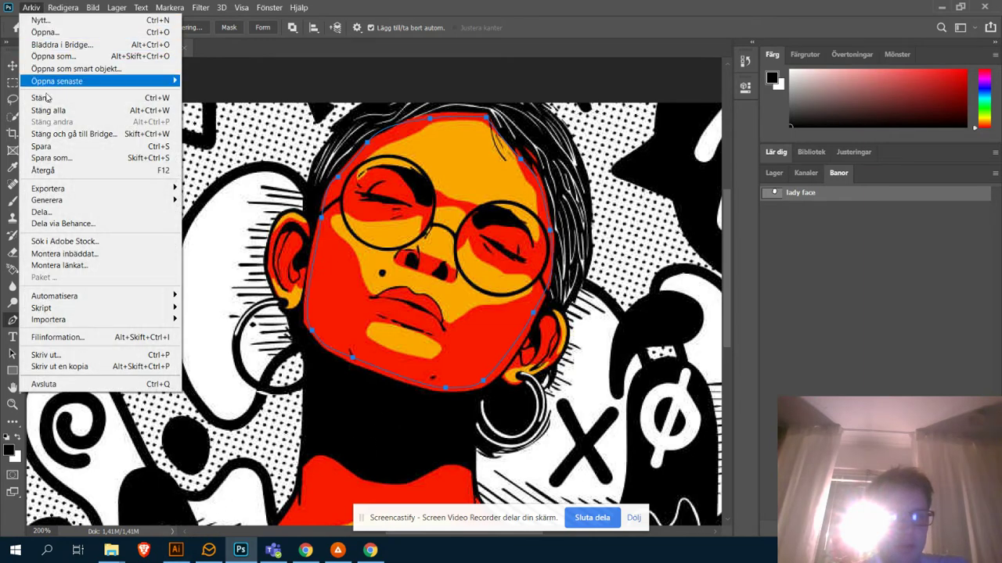
left_click(43, 160)
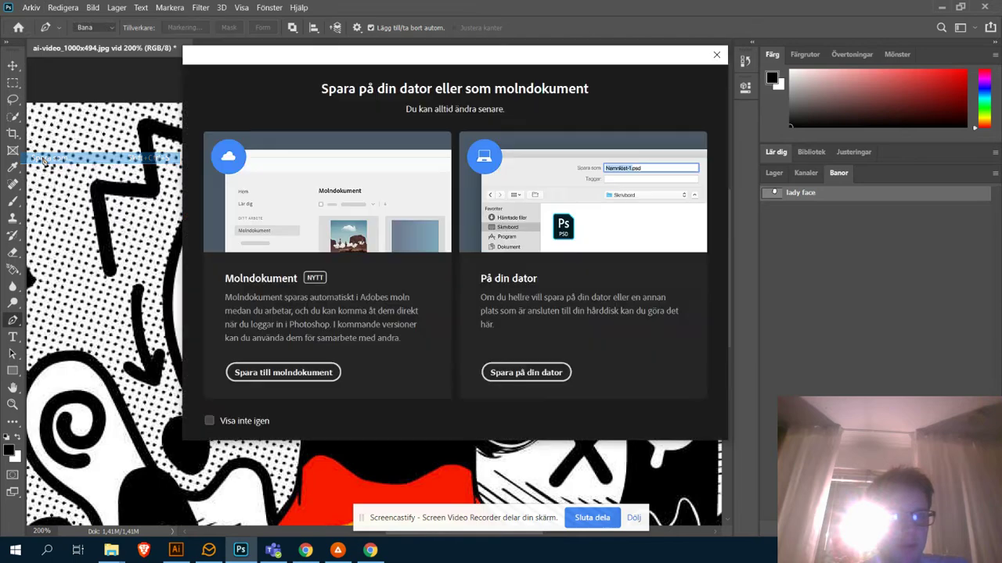
left_click(515, 368)
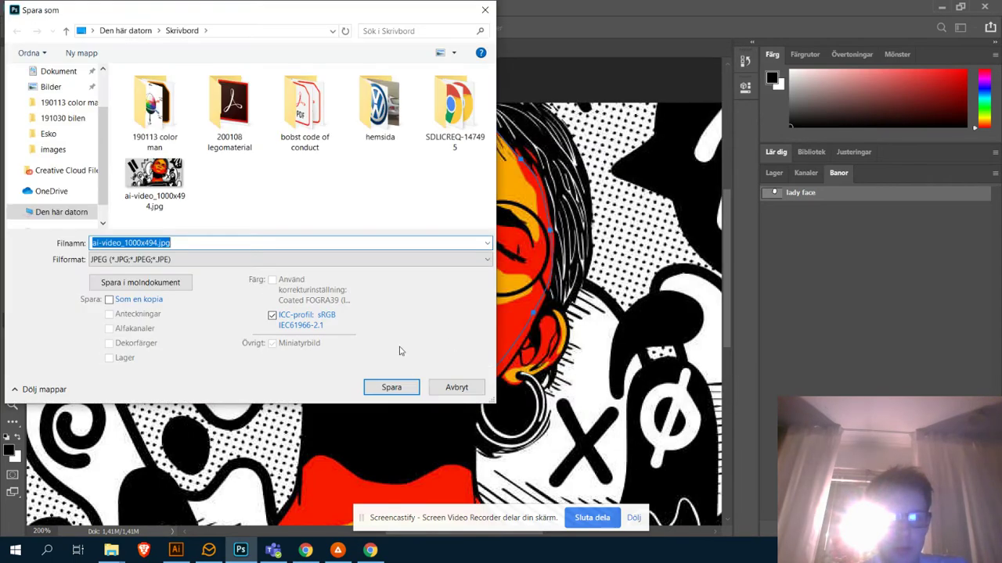
left_click(162, 260)
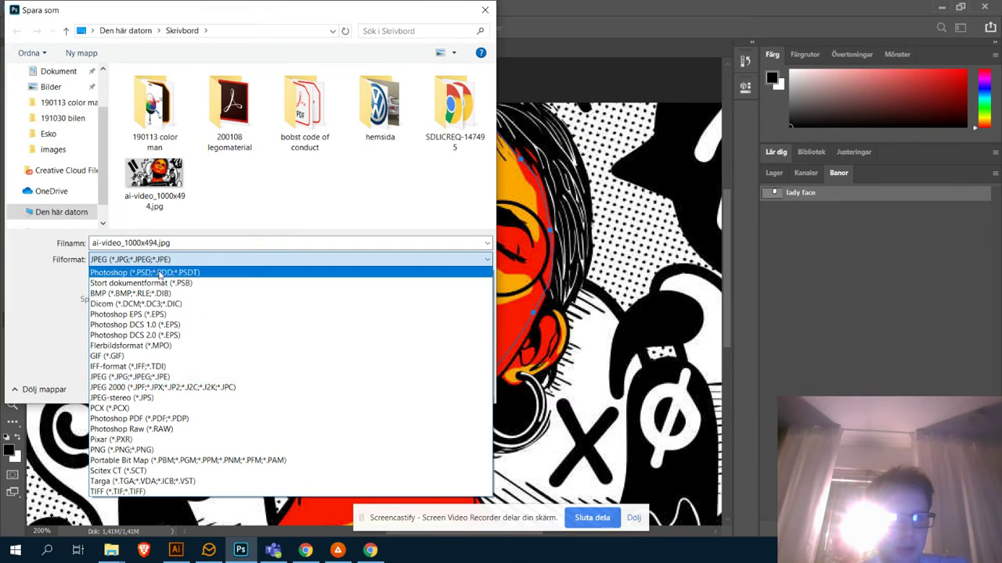
left_click(141, 492)
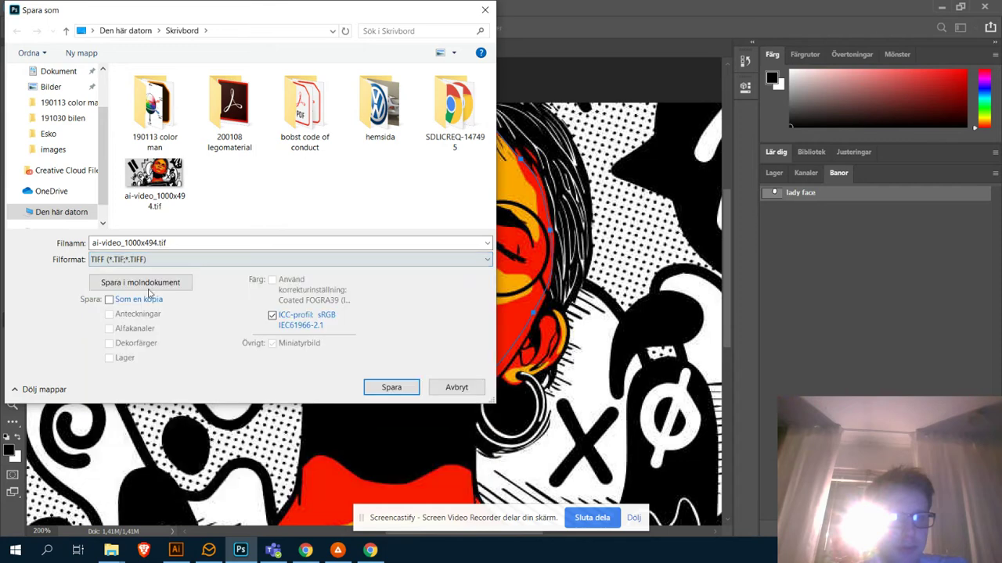
left_click(159, 242)
left_click_drag(159, 243, 82, 240)
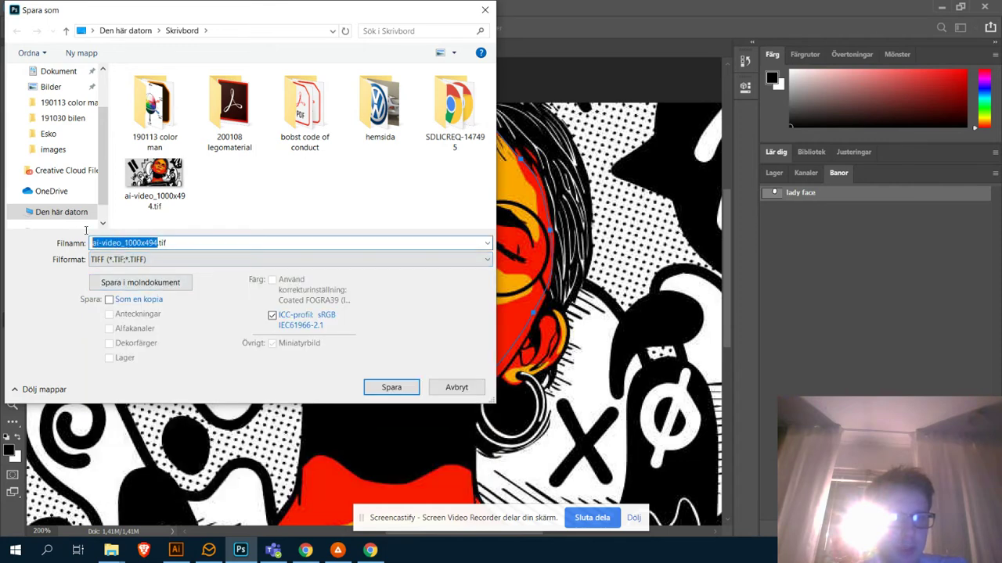
type("ladyface")
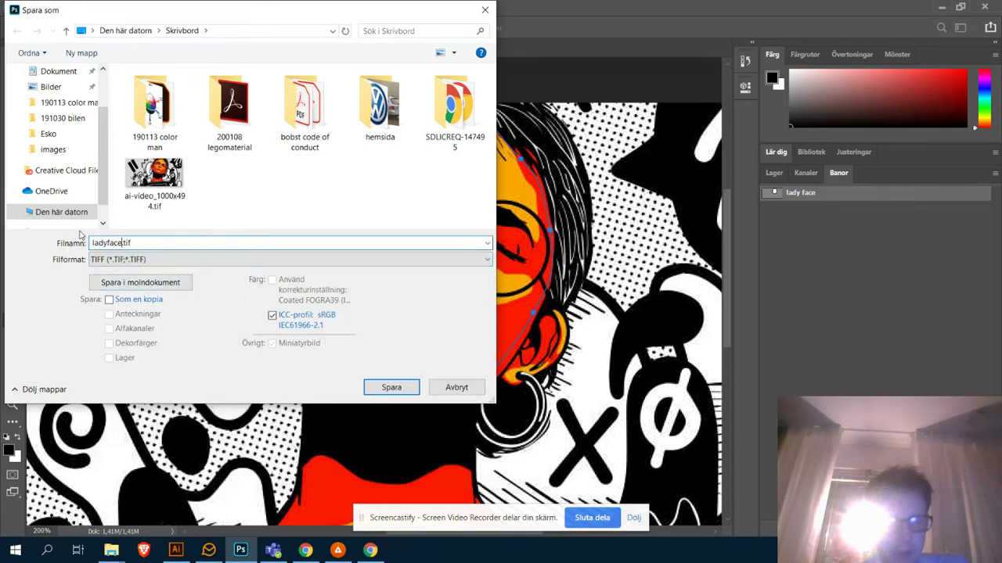
left_click(391, 387)
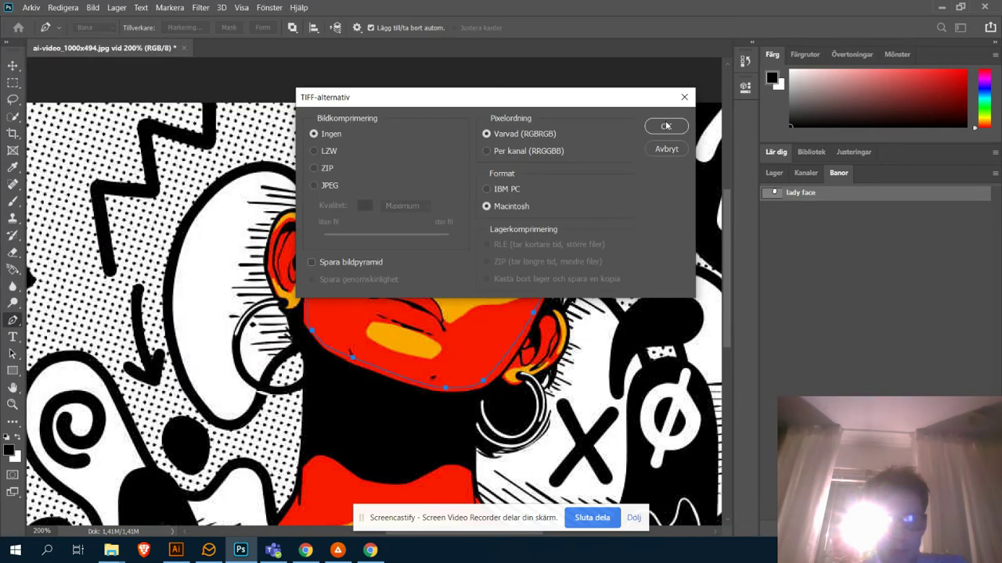
left_click(665, 126)
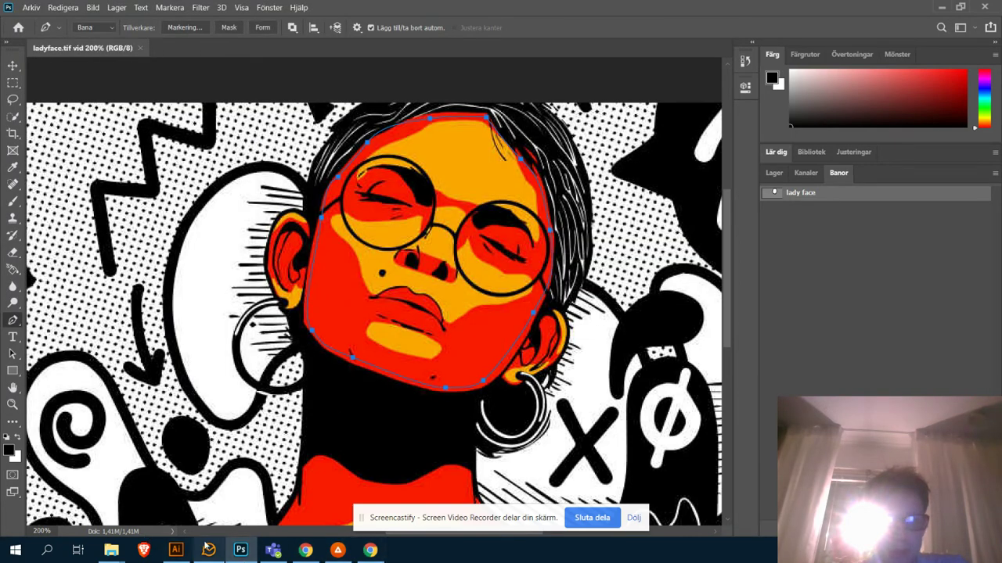
Step: Switch to Illustrator and place ladyface.tif from the desktop as a linked image in the open blank document
left_click(175, 550)
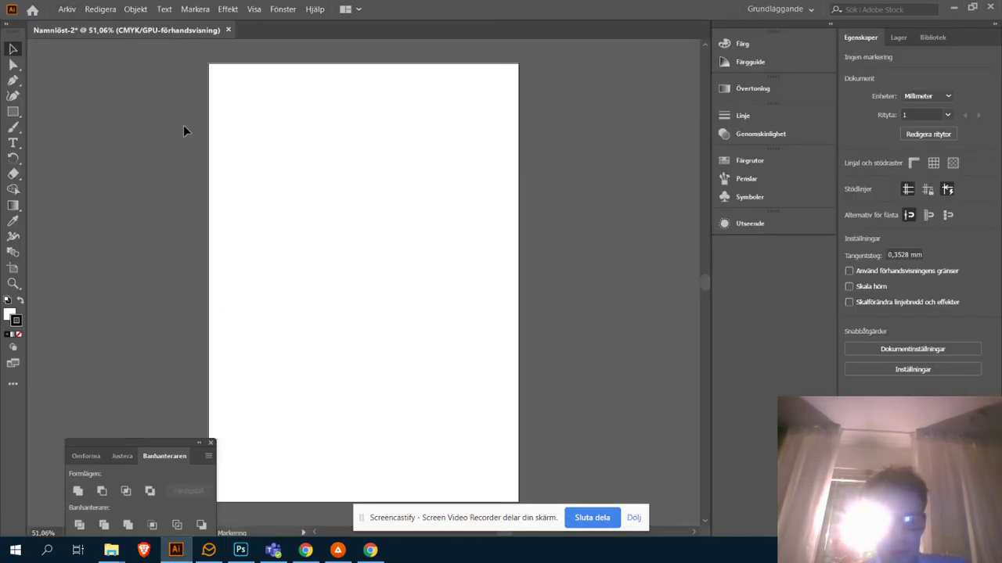
left_click(69, 9)
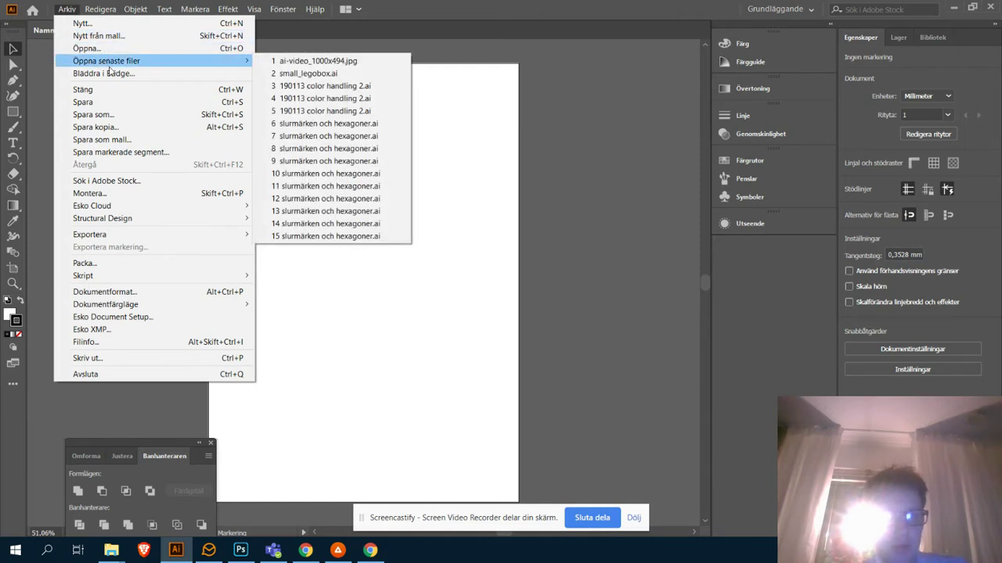
left_click(108, 197)
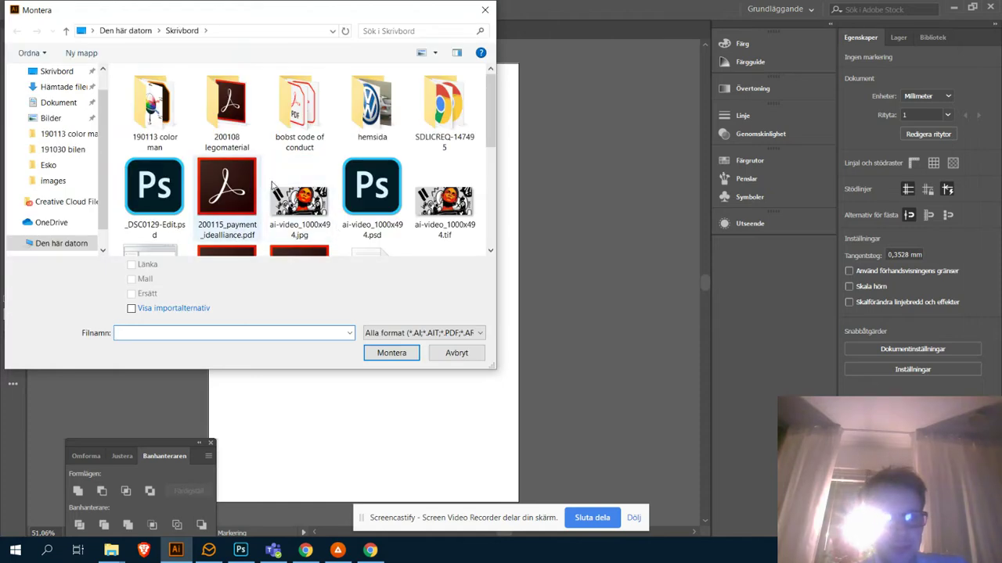
scroll(384, 199, "down", 3)
scroll(371, 196, "up", 2)
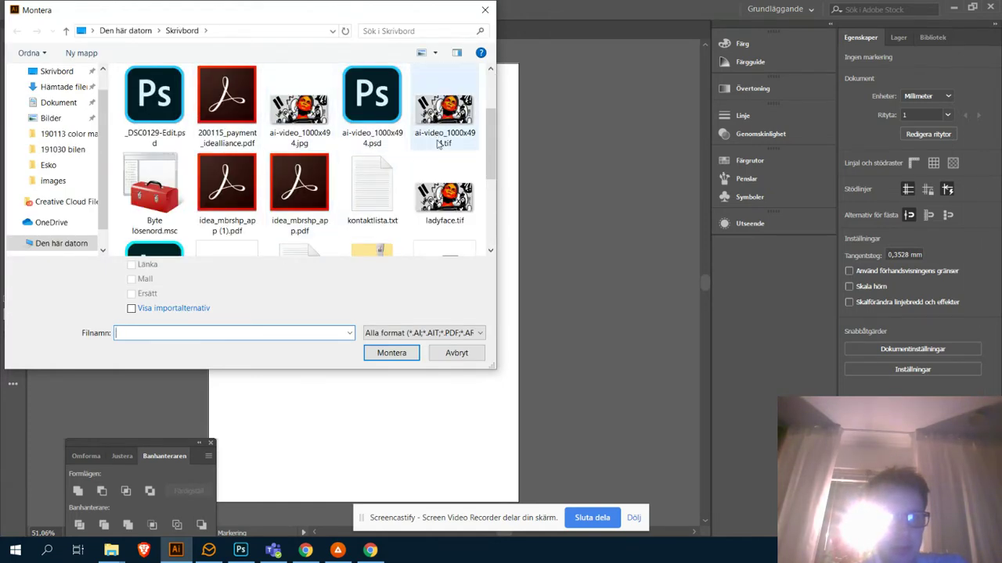
left_click(444, 196)
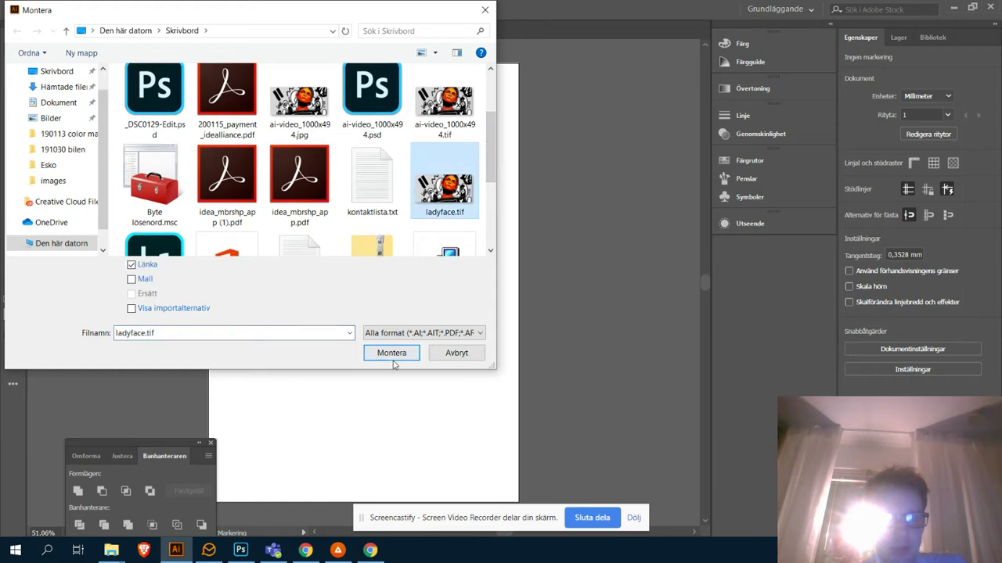
left_click(392, 353)
left_click(247, 141)
Step: Move the placed face image so that the clipped face sits in the upper middle of the artboard
left_click_drag(413, 202, 310, 208)
left_click(606, 204)
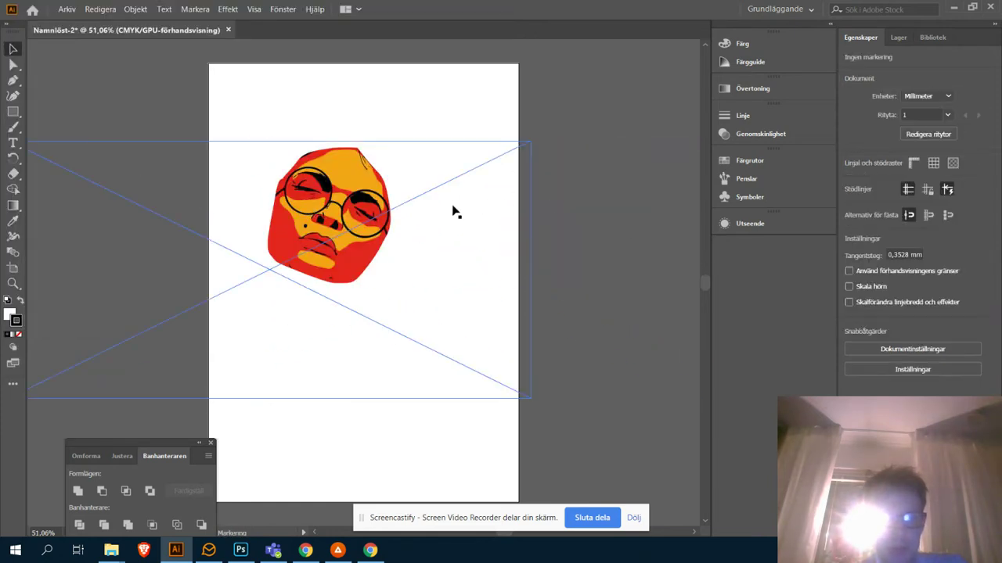
left_click_drag(390, 226, 409, 228)
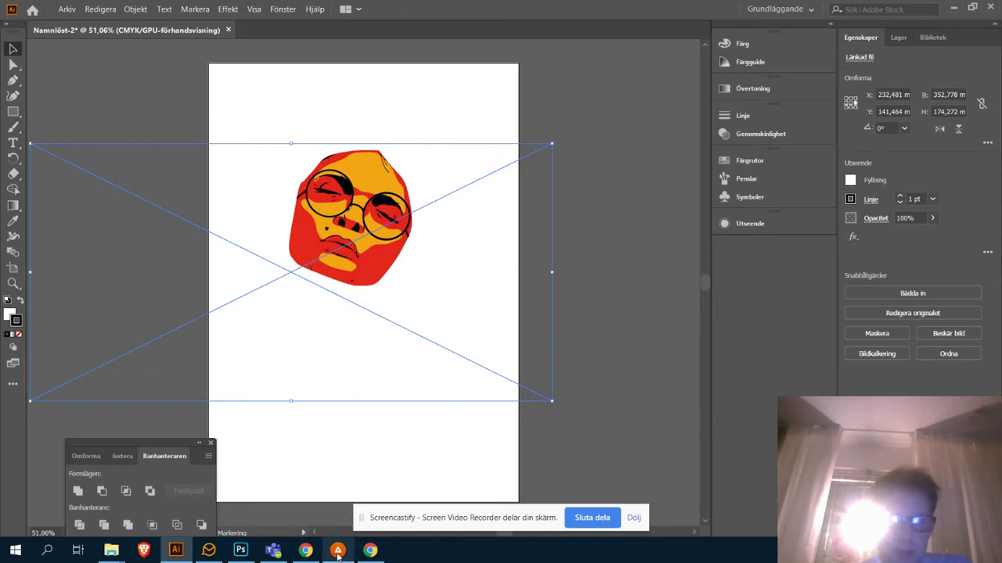
Step: Switch back to Photoshop and delete the face outline from the "lady face" path
left_click(239, 550)
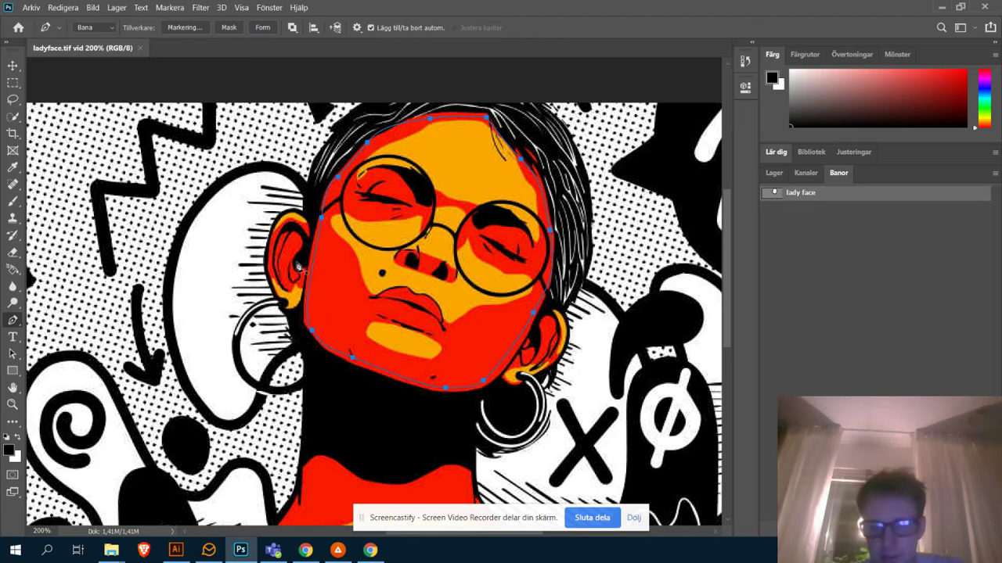
key("Delete")
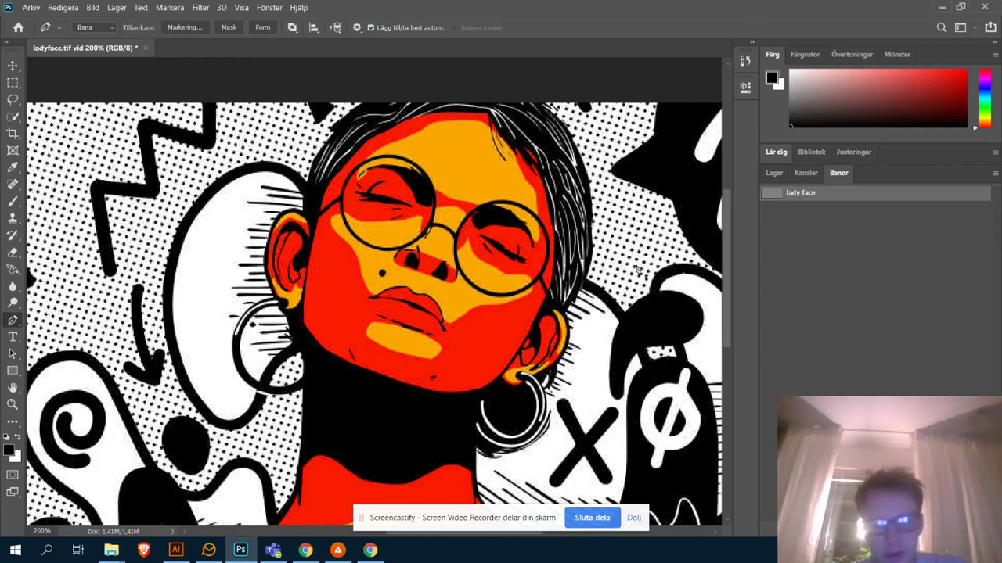
Step: Convert the Bakgrund layer to a smart object
key("ctrl+minus")
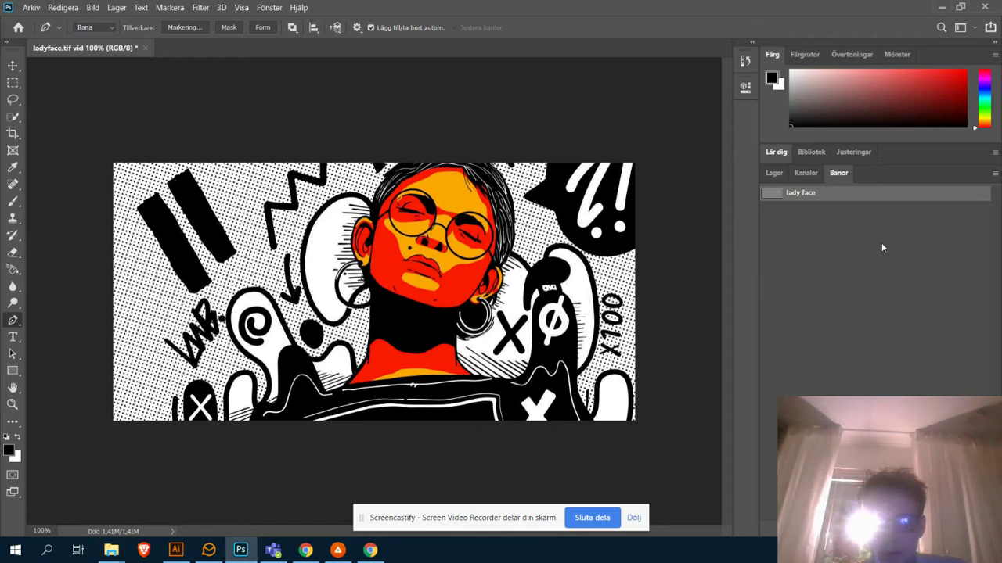
left_click(773, 172)
right_click(897, 257)
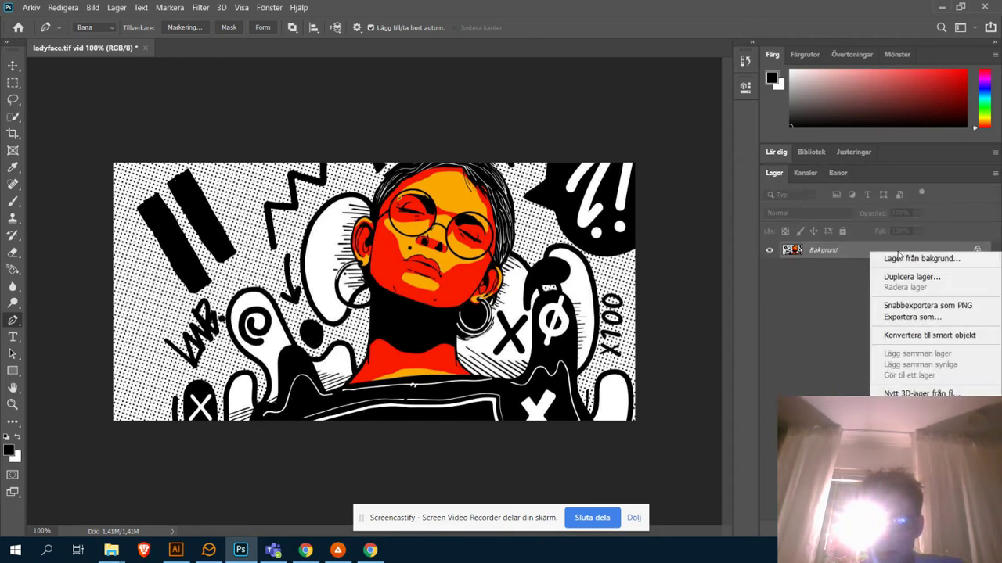
left_click(932, 335)
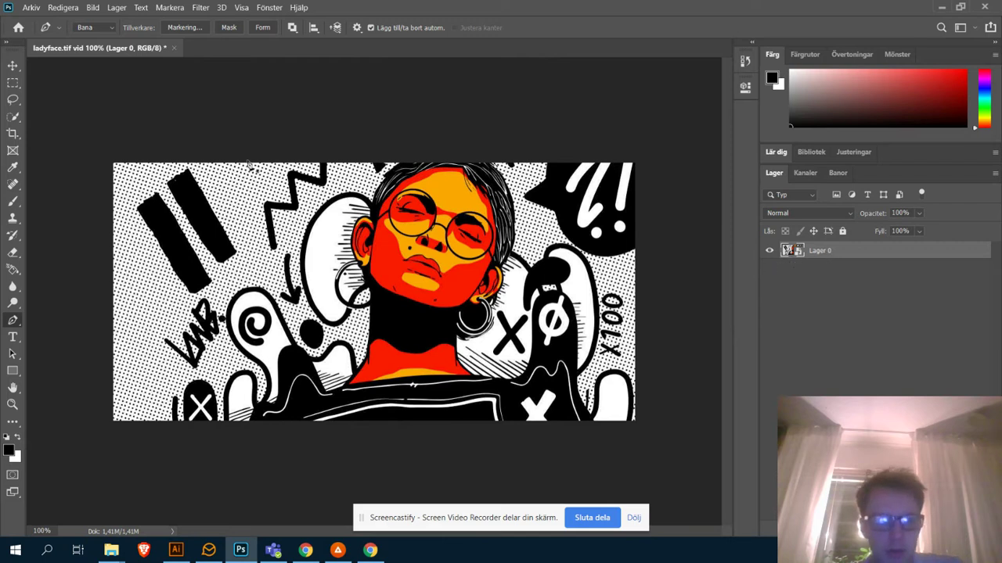
Step: Resize the image to a width of 12 centimetres, keeping its proportions and the 72 pixels/inch resolution
left_click(12, 83)
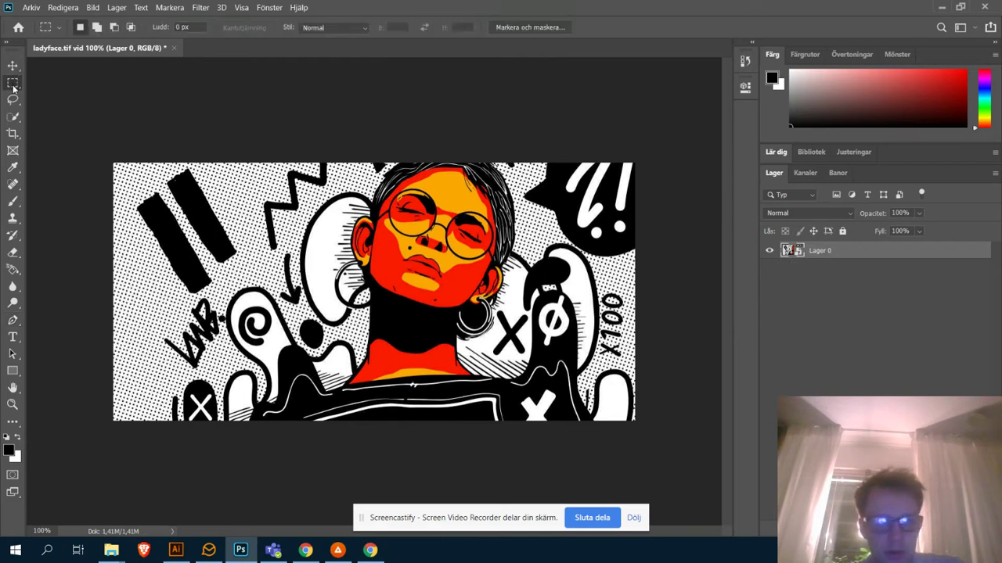
left_click(93, 7)
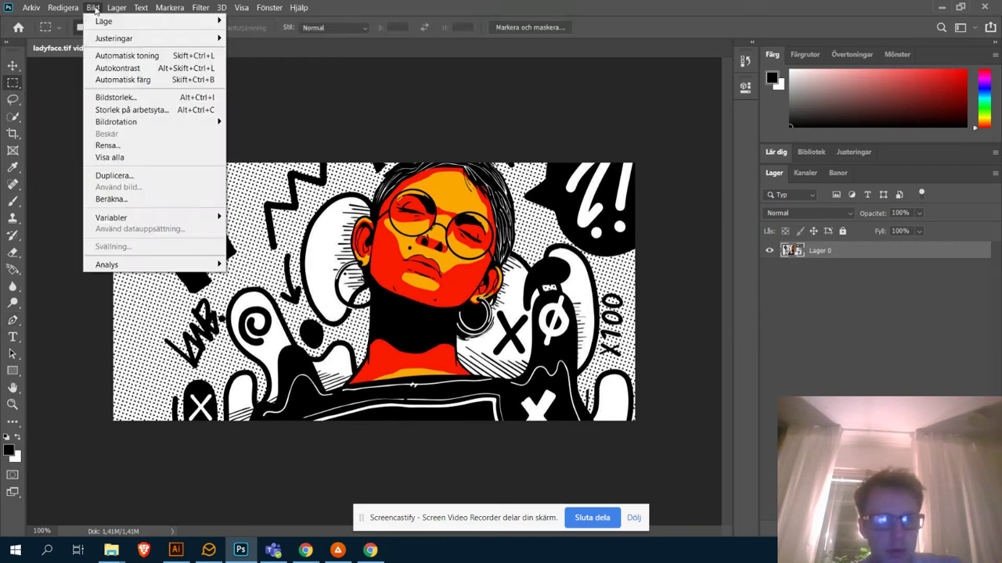
left_click(149, 99)
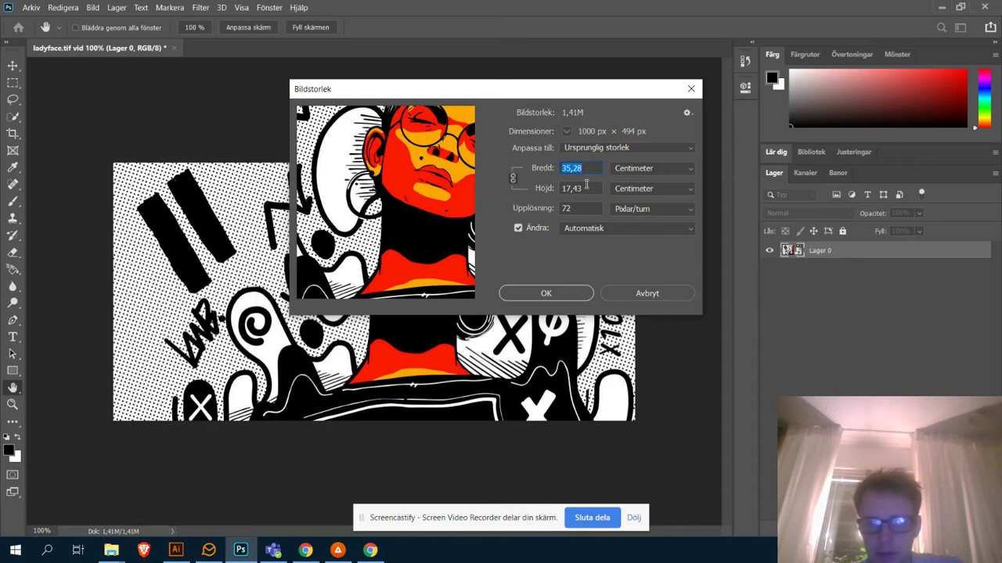
type("12")
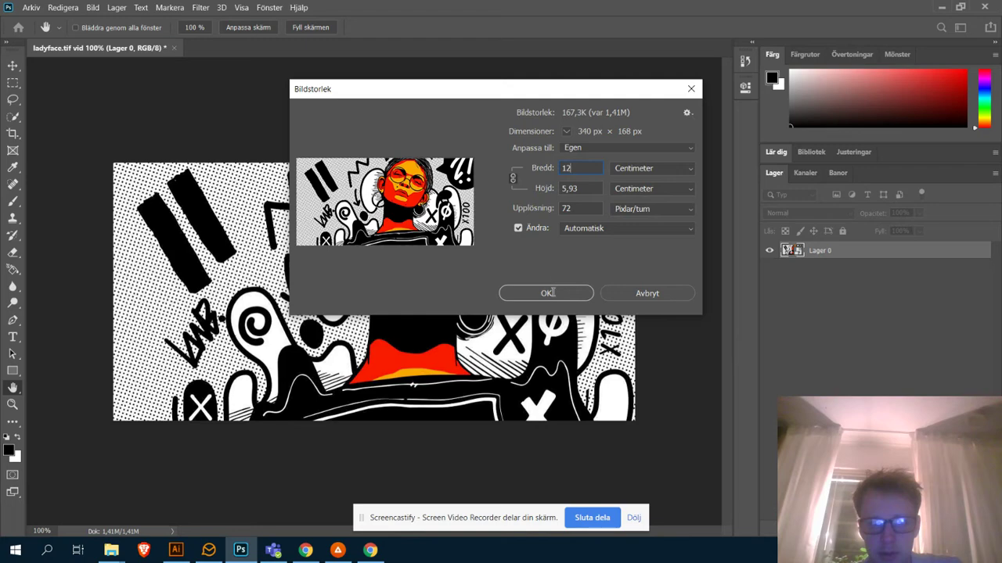
key("Return")
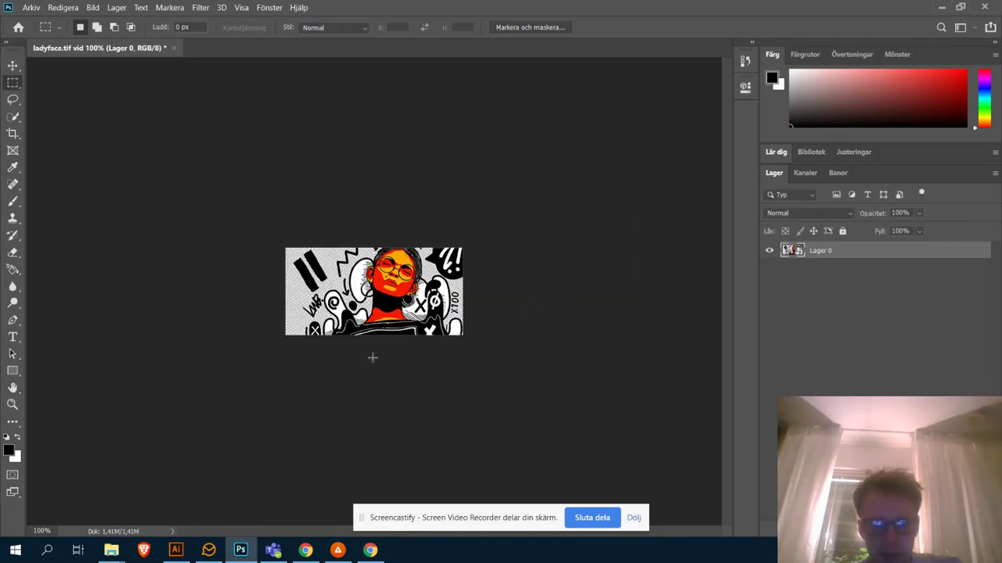
key("z")
left_click_drag(376, 357, 441, 222)
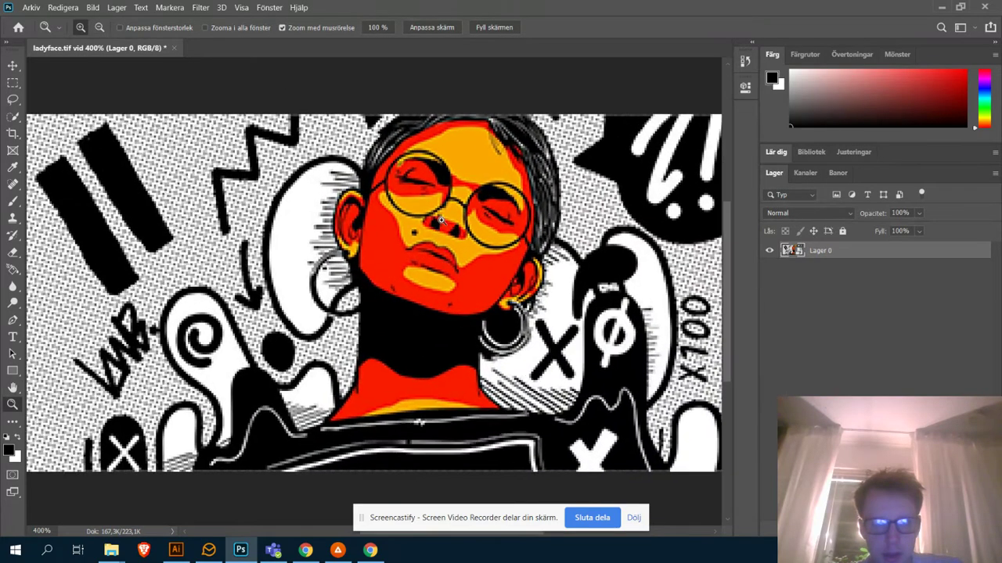
left_click(440, 222)
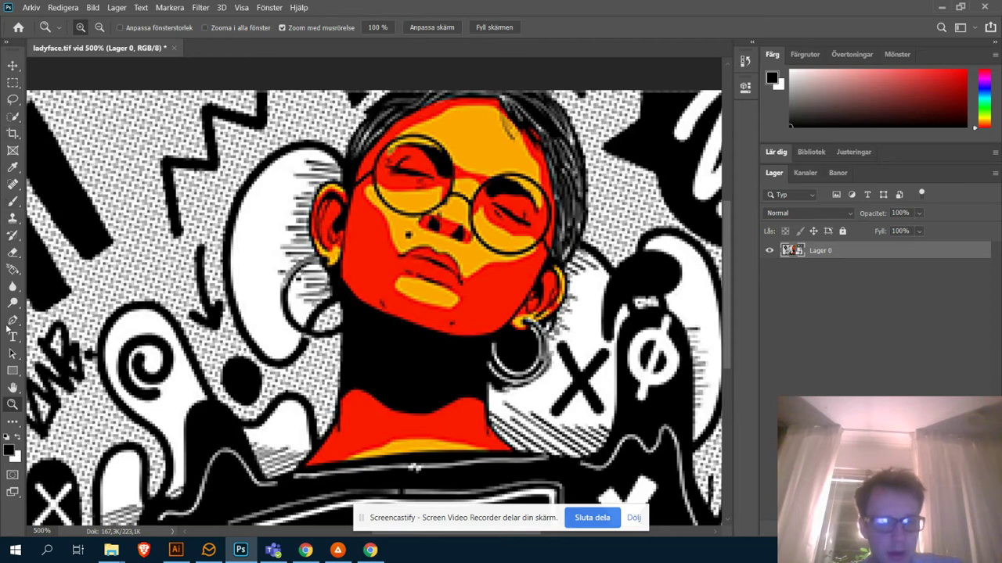
key("b")
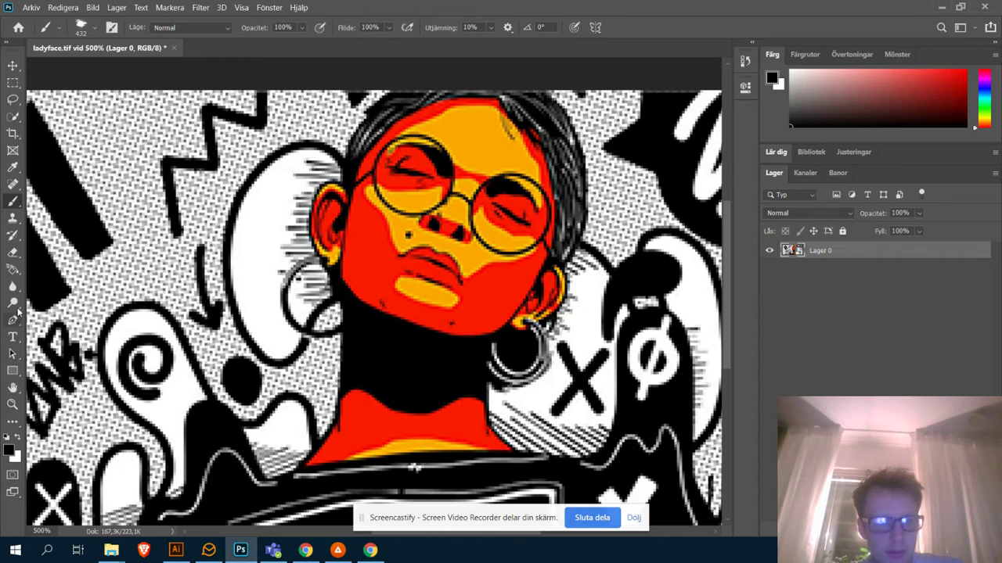
key("i")
key("l")
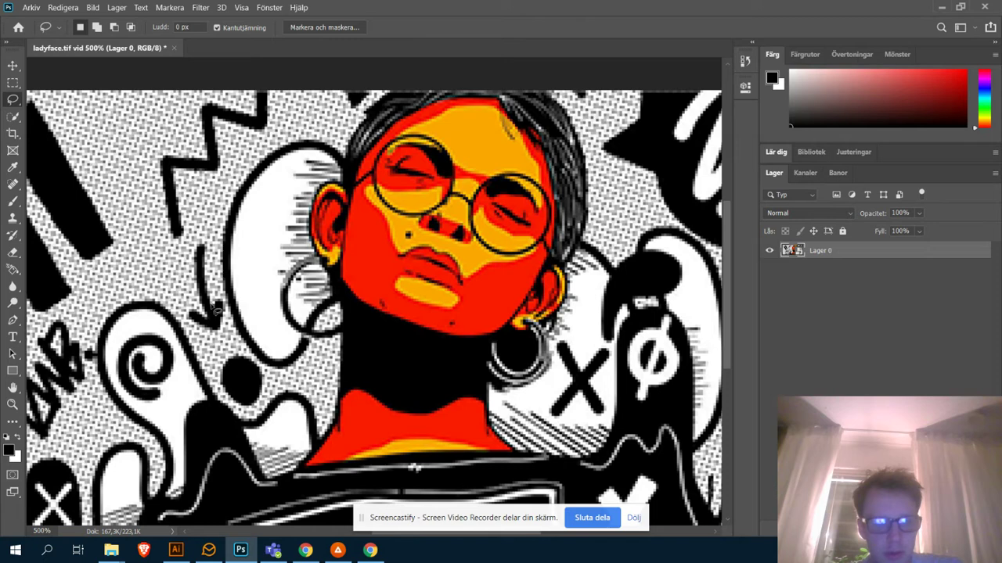
key("q")
left_click(13, 116)
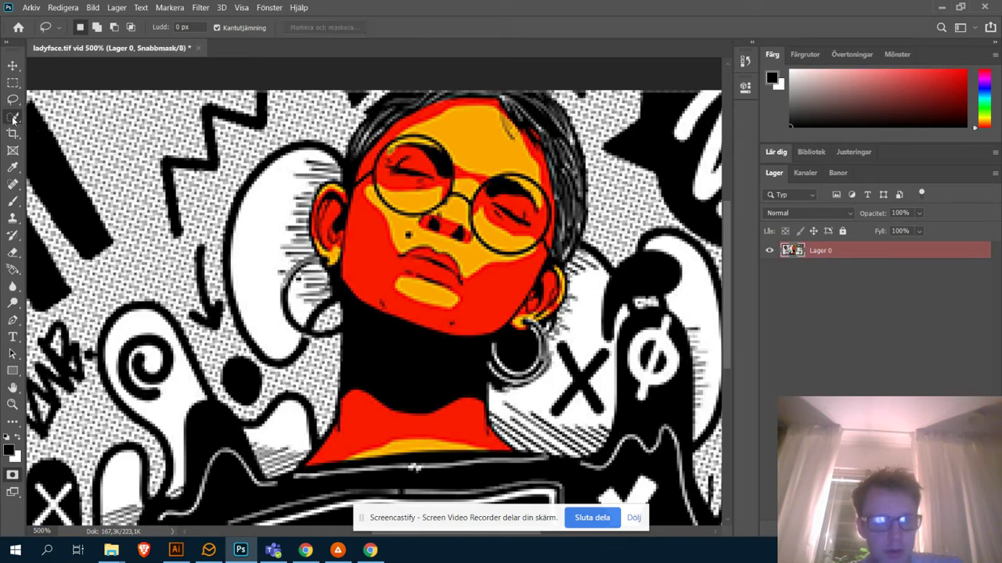
right_click(398, 252)
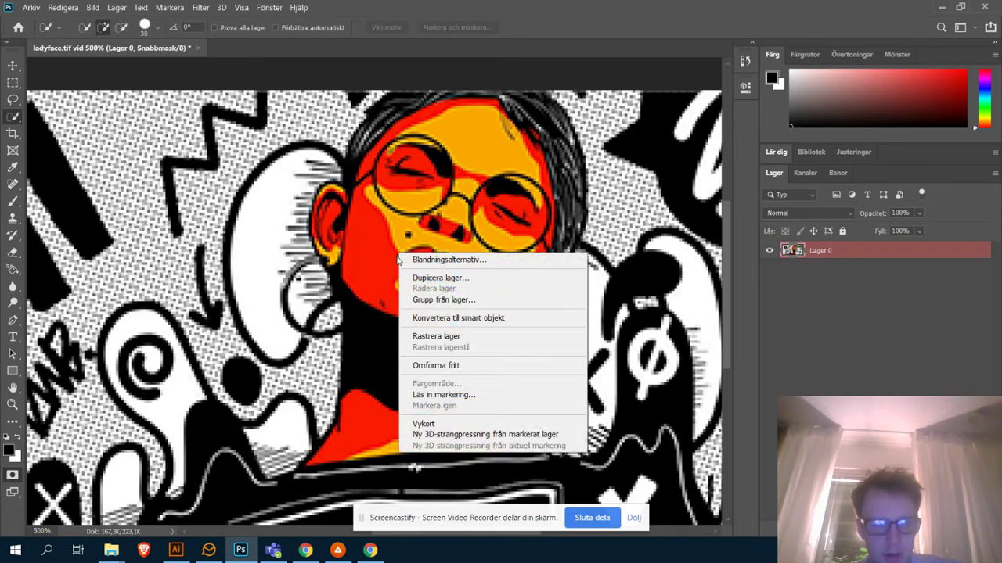
left_click_drag(392, 176, 401, 175)
mouse_move(366, 228)
left_mouse_down()
mouse_move(363, 267)
mouse_move(382, 290)
left_mouse_up()
key("ctrl+a")
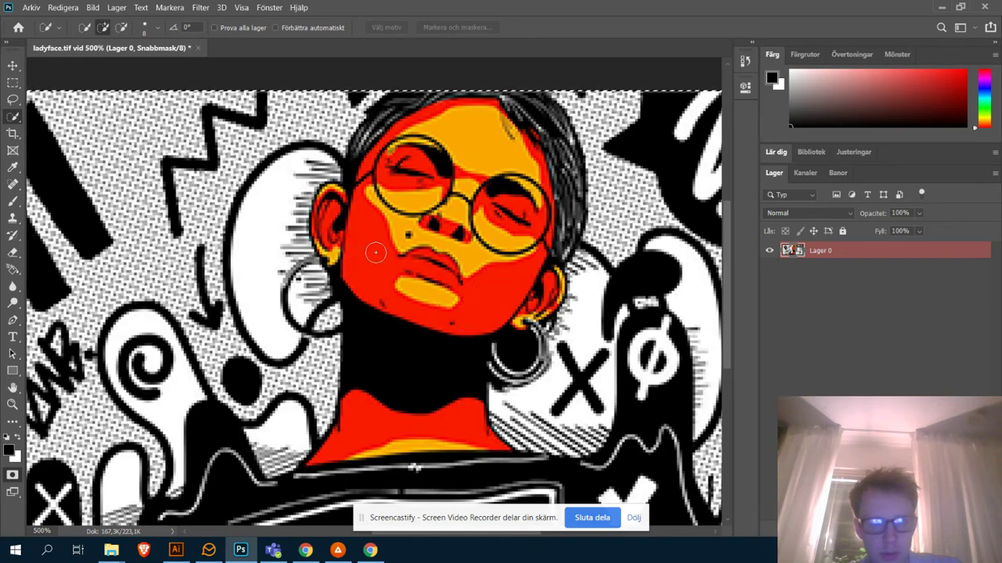
key("ctrl+d")
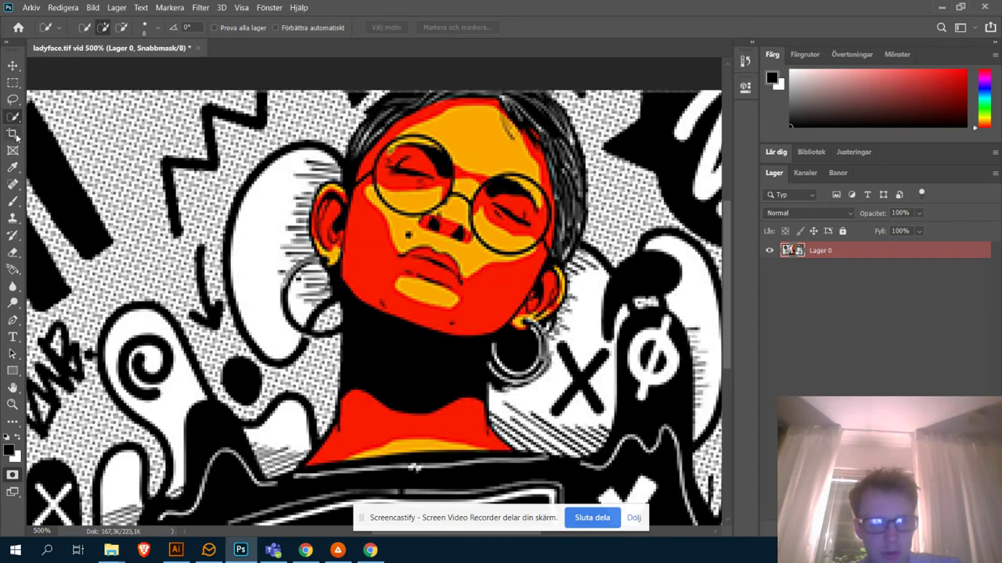
left_click(201, 8)
left_click(170, 8)
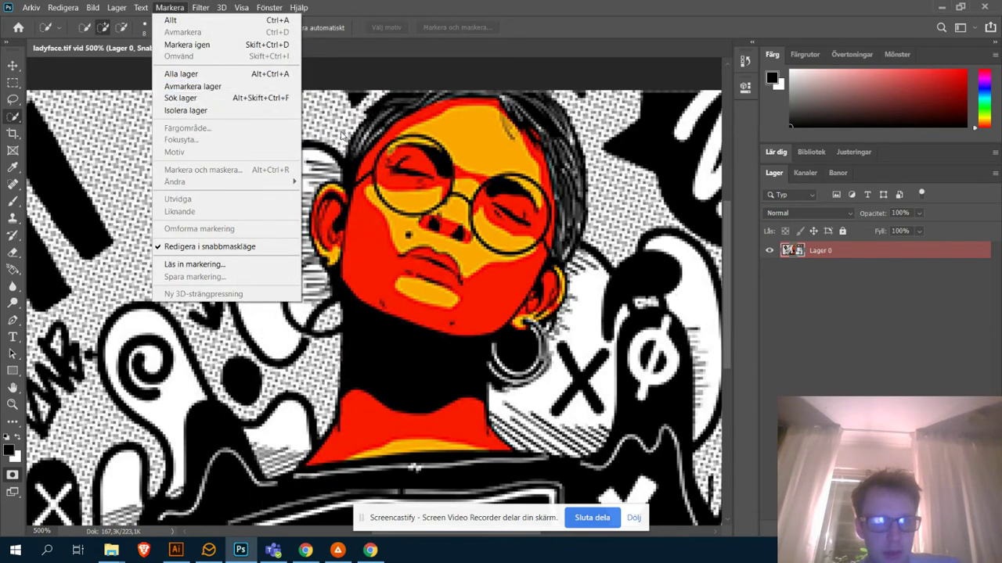
key("Escape")
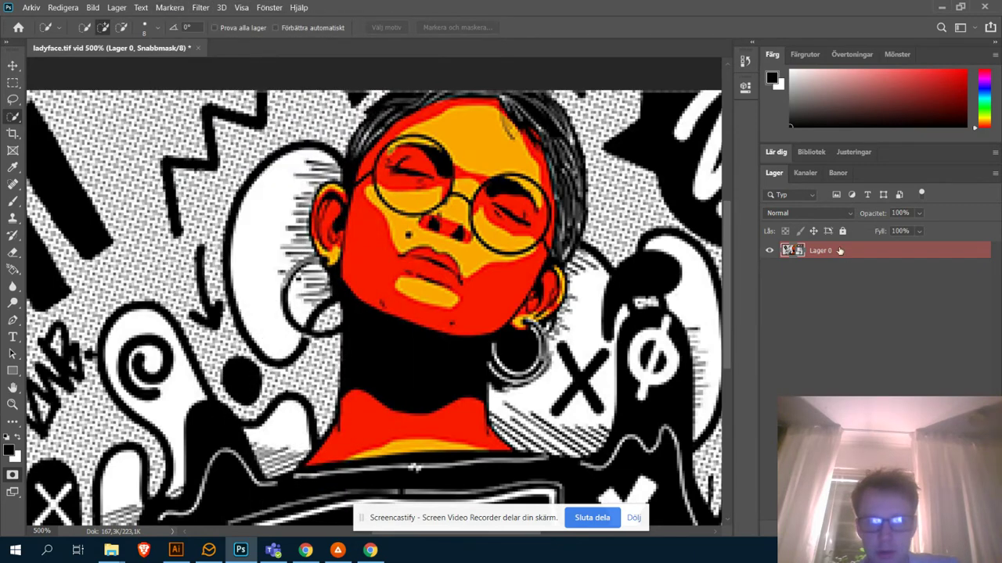
left_click(13, 83)
key("q")
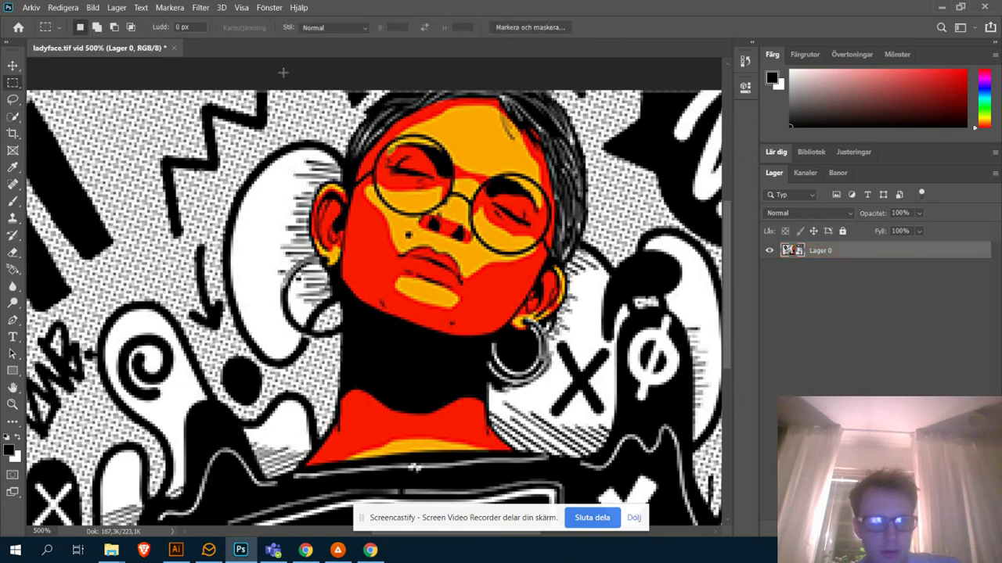
Step: Select the red face and neck areas with Color Range and hide them with an inverted layer mask on Lager 0
left_click(221, 7)
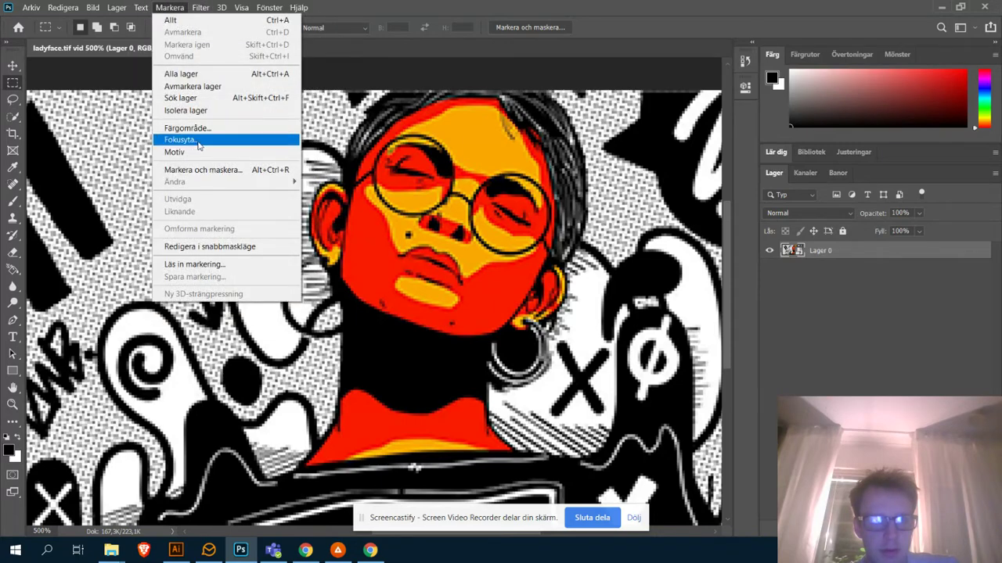
left_click(196, 128)
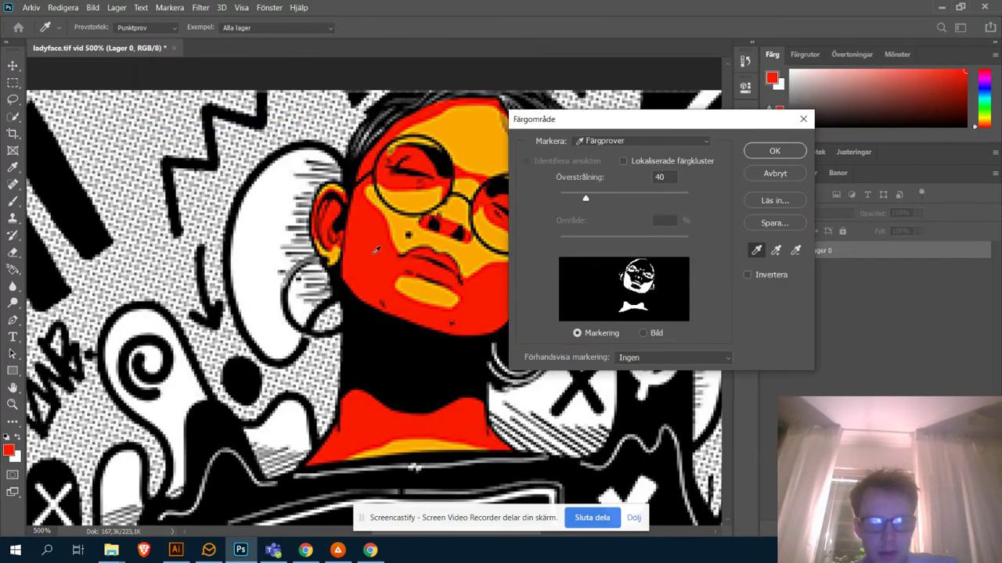
left_click(774, 151)
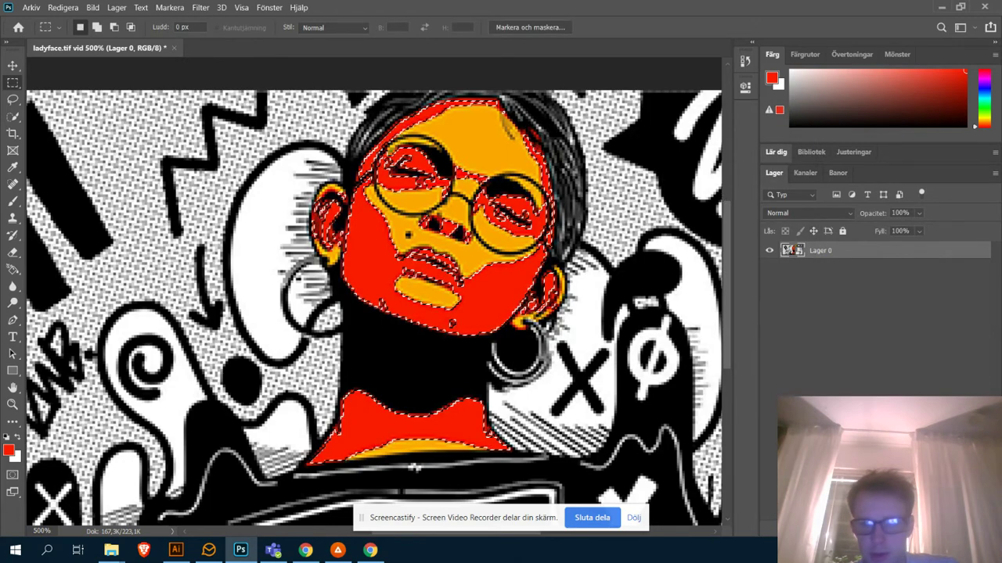
left_click(862, 531)
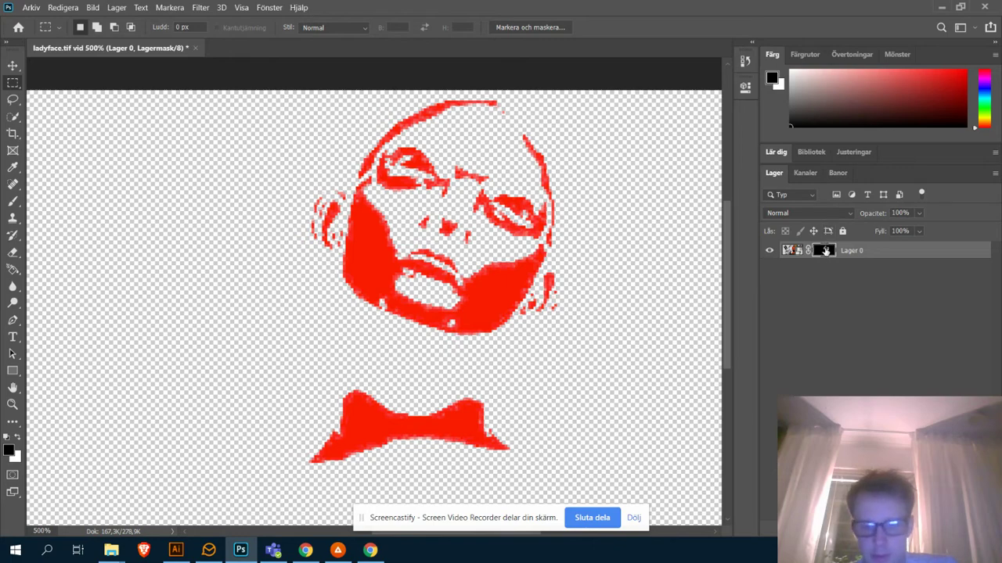
key("ctrl+i")
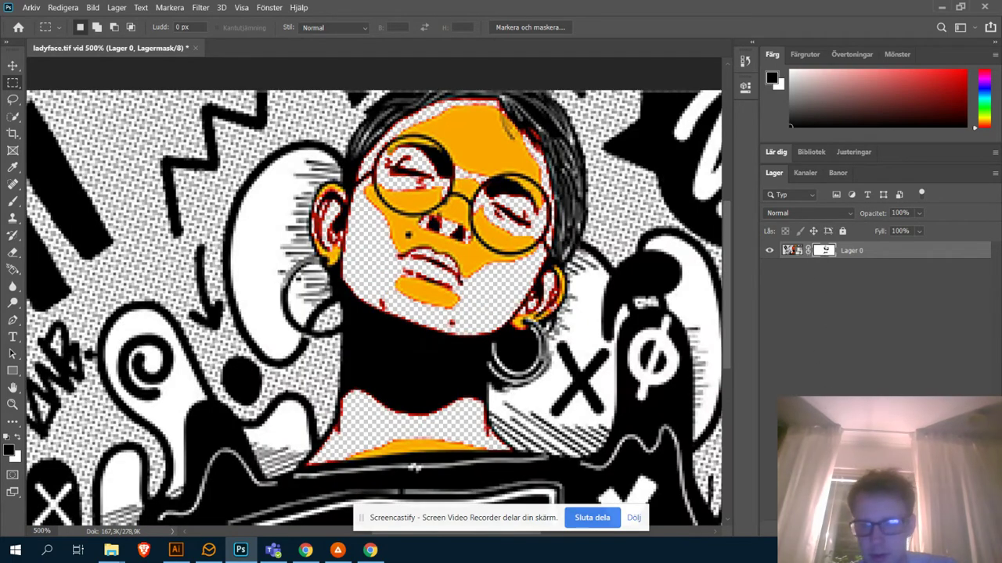
left_click(935, 535)
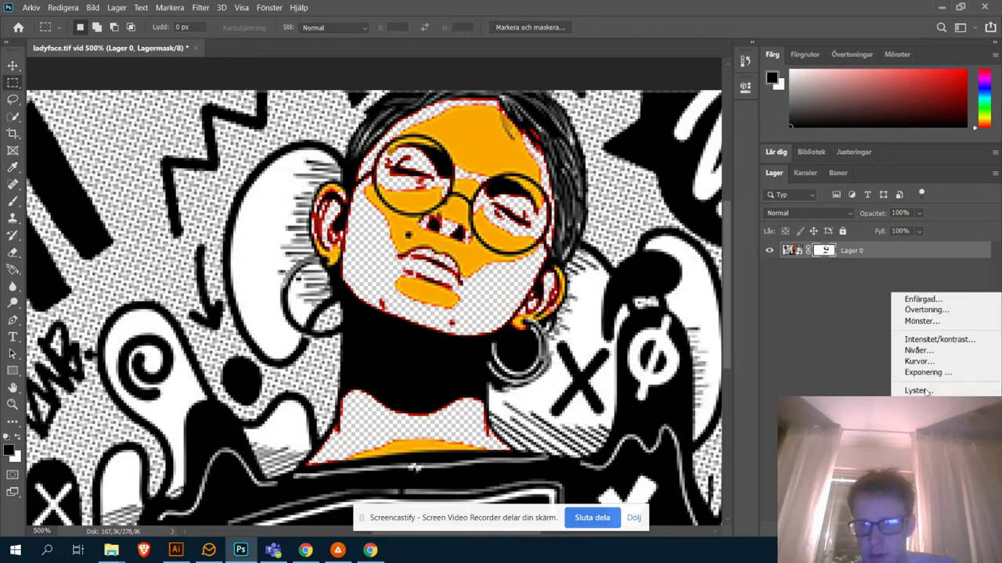
left_click(912, 302)
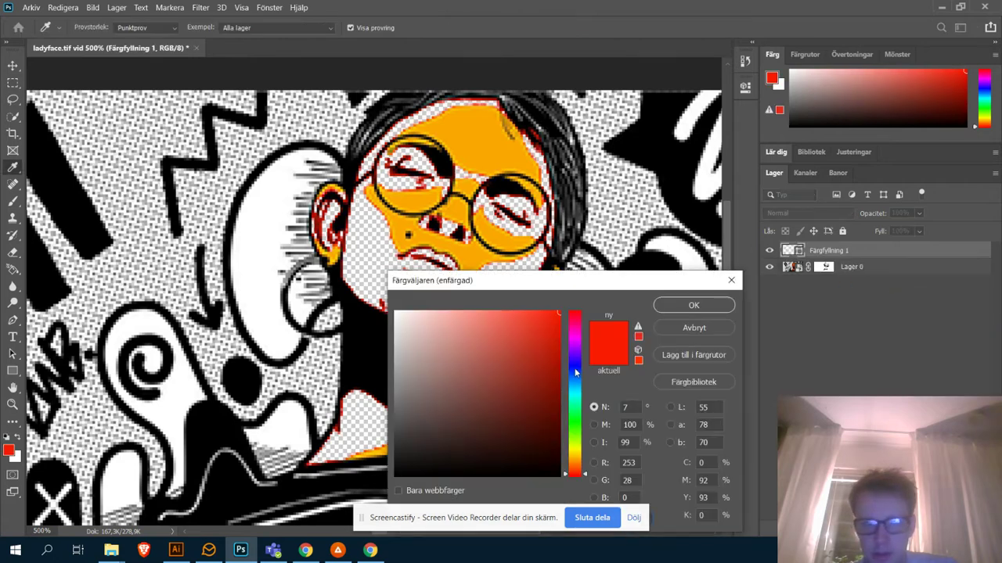
left_click(576, 364)
left_click(693, 305)
left_click_drag(865, 252, 861, 277)
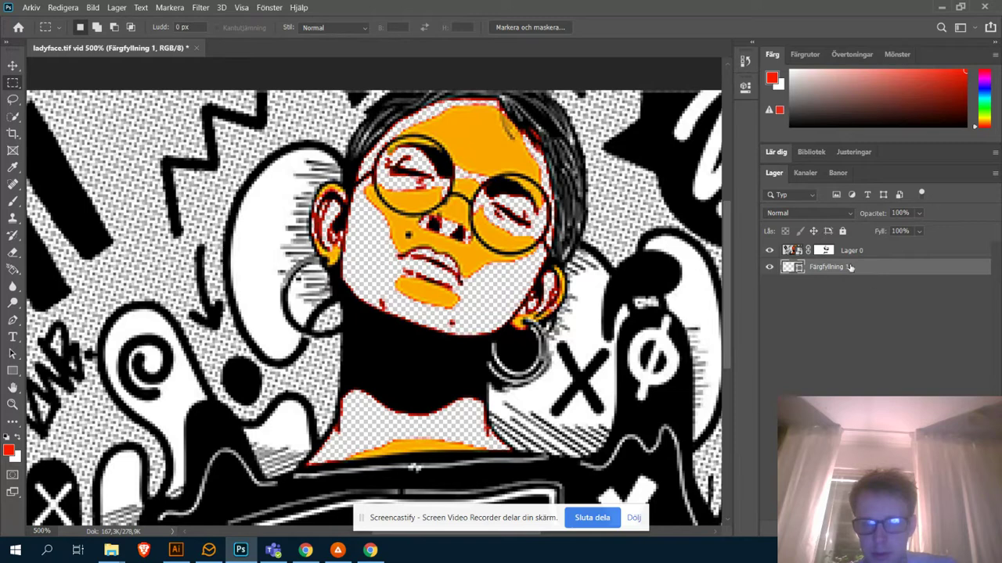
key("Delete")
Step: Add a blue solid color fill layer and place it below Lager 0 so it fills the masked areas
left_click(935, 535)
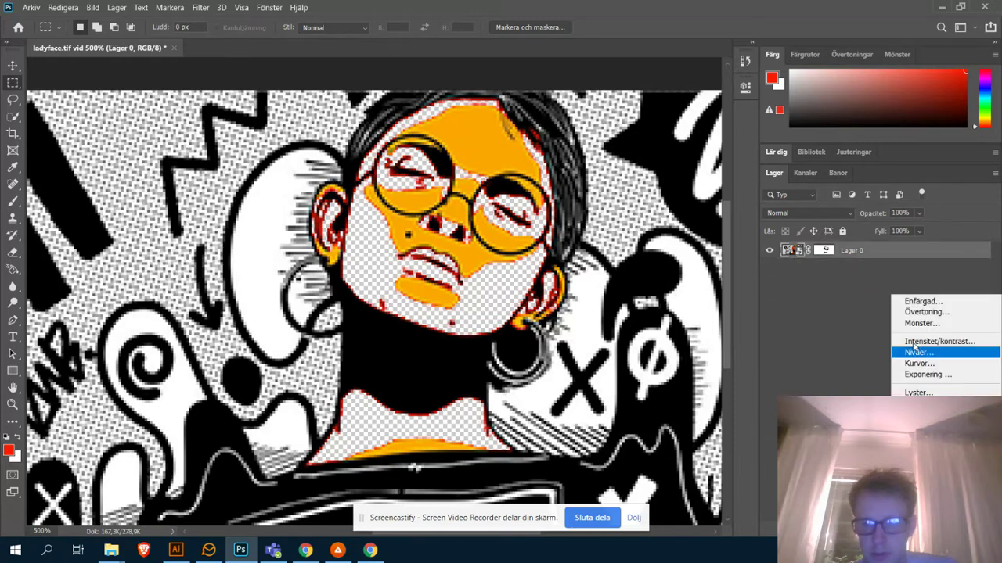
left_click(924, 301)
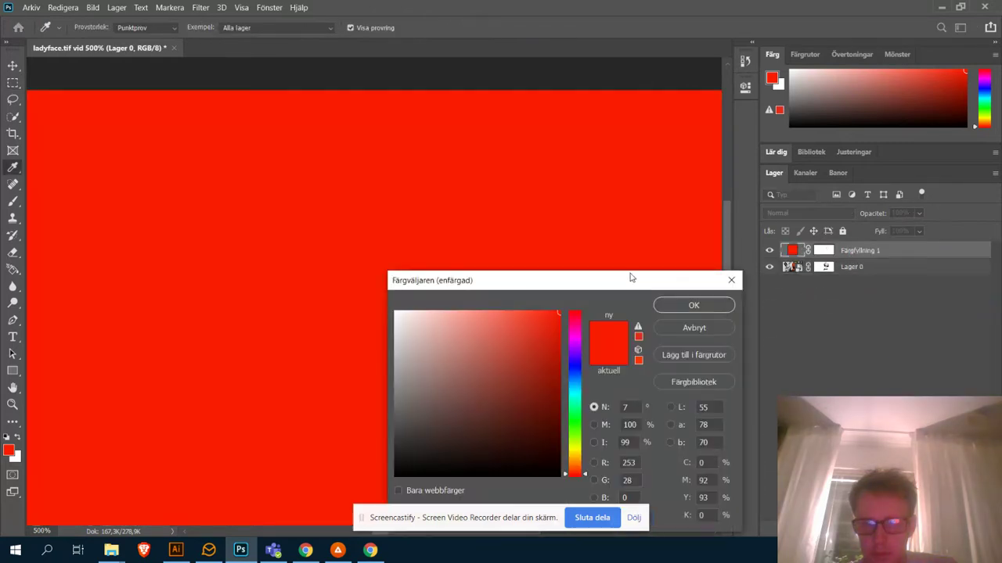
left_click(574, 373)
left_click(693, 305)
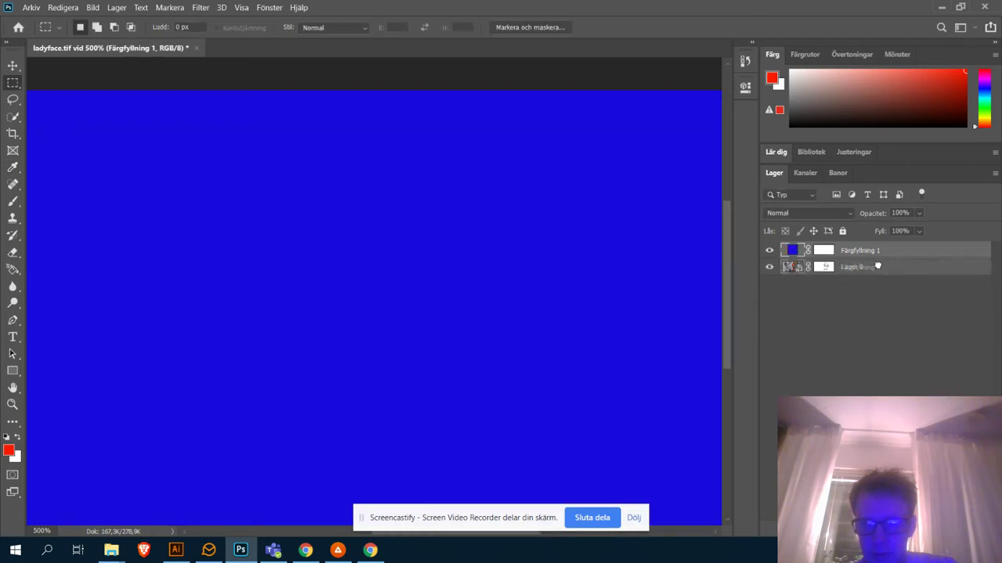
left_click_drag(878, 266, 870, 277)
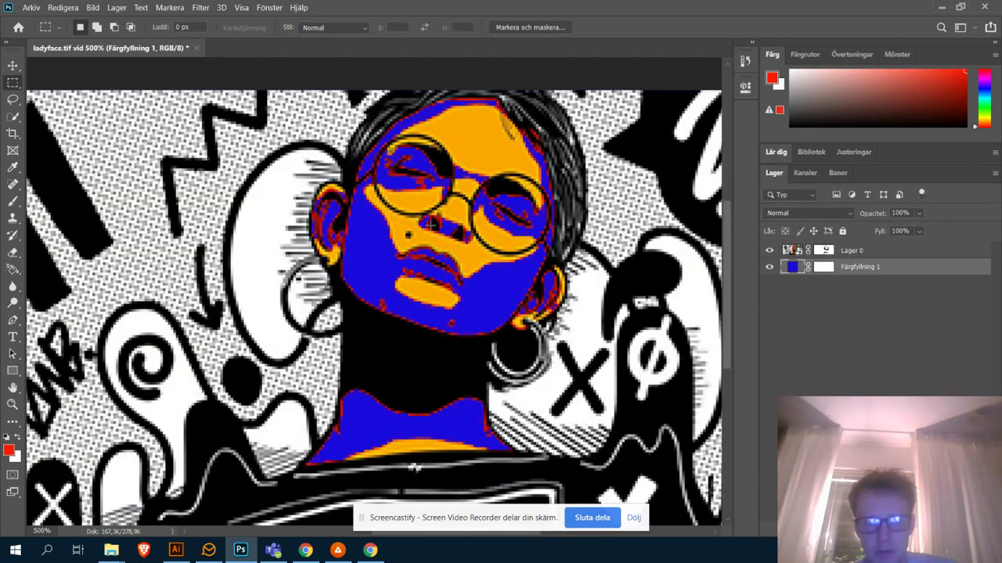
Step: Resize the image to a width of 35 centimetres, keeping its proportions and the 72 pixels/inch resolution
key("ctrl+minus")
key("ctrl+minus")
key("ctrl+minus")
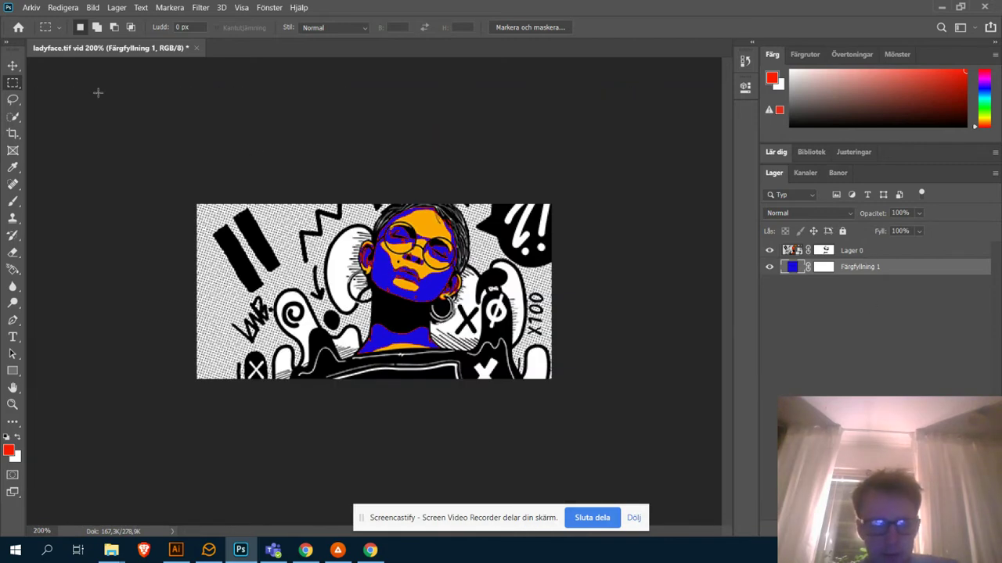
left_click(31, 7)
mouse_move(51, 6)
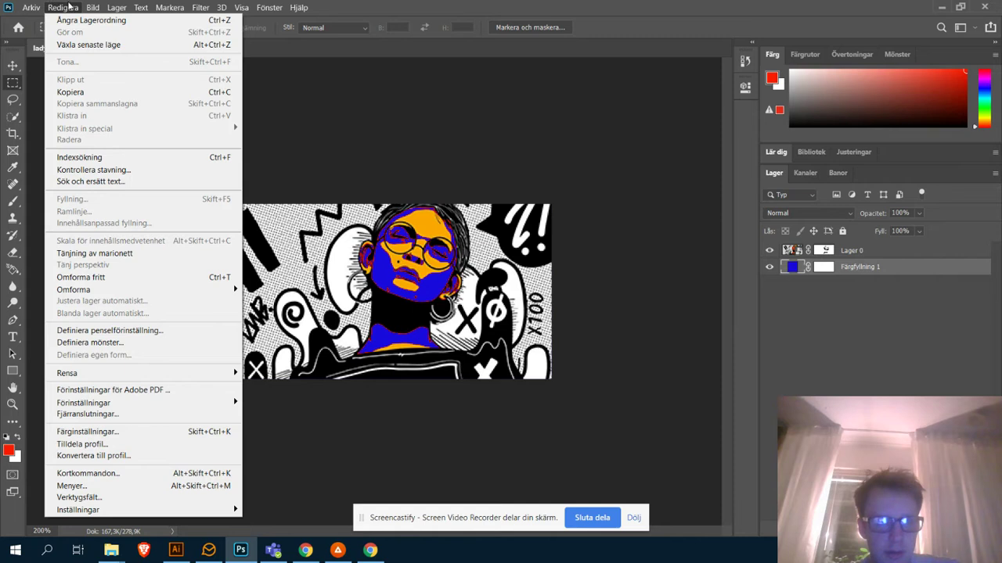
mouse_move(93, 8)
left_click(113, 97)
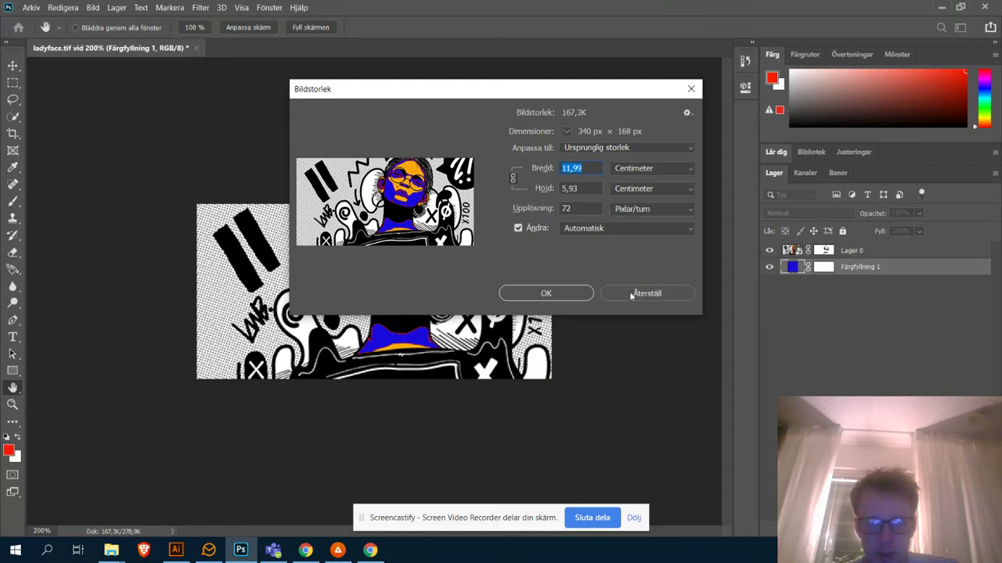
left_click(628, 293, "alt")
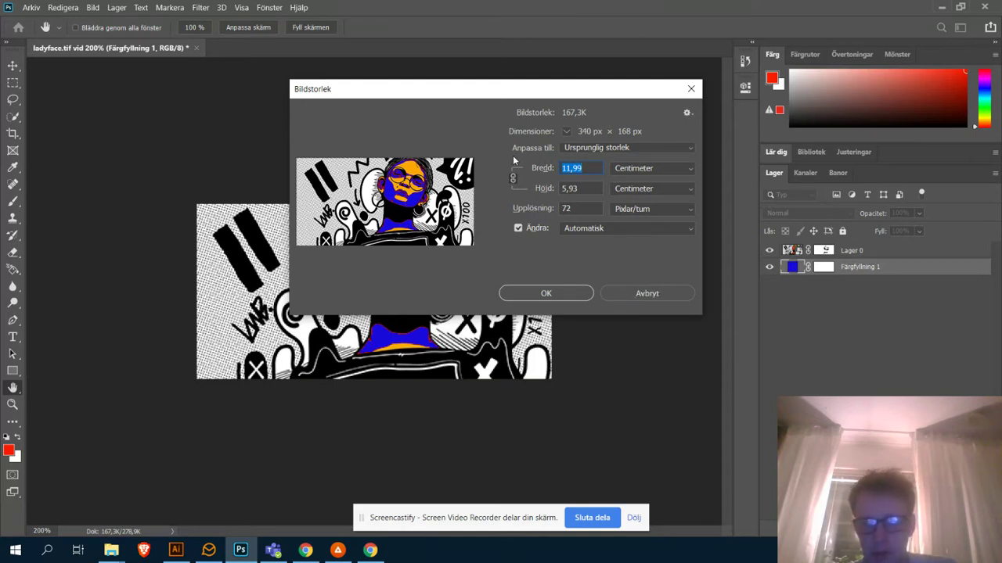
type("35")
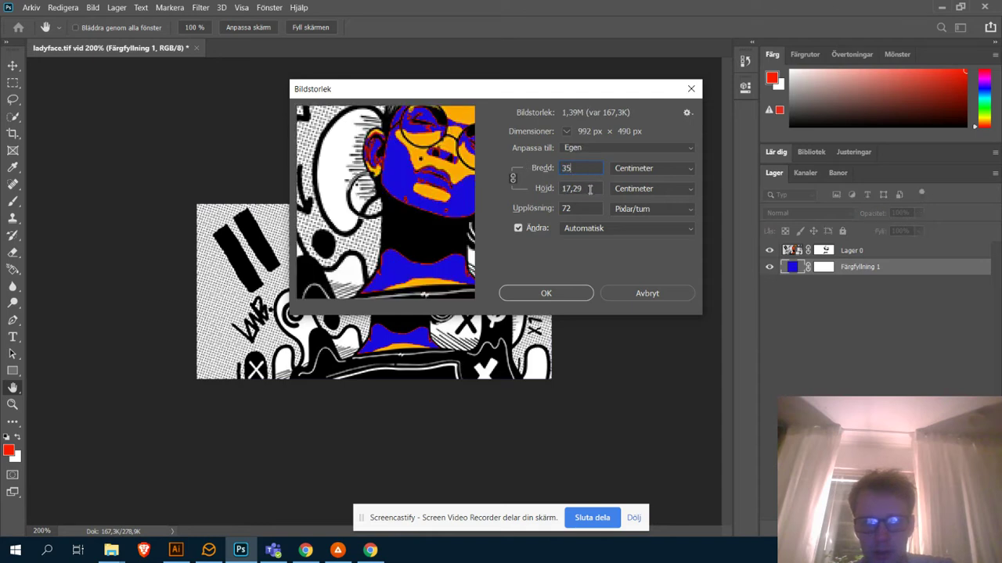
left_click(553, 293)
key("m")
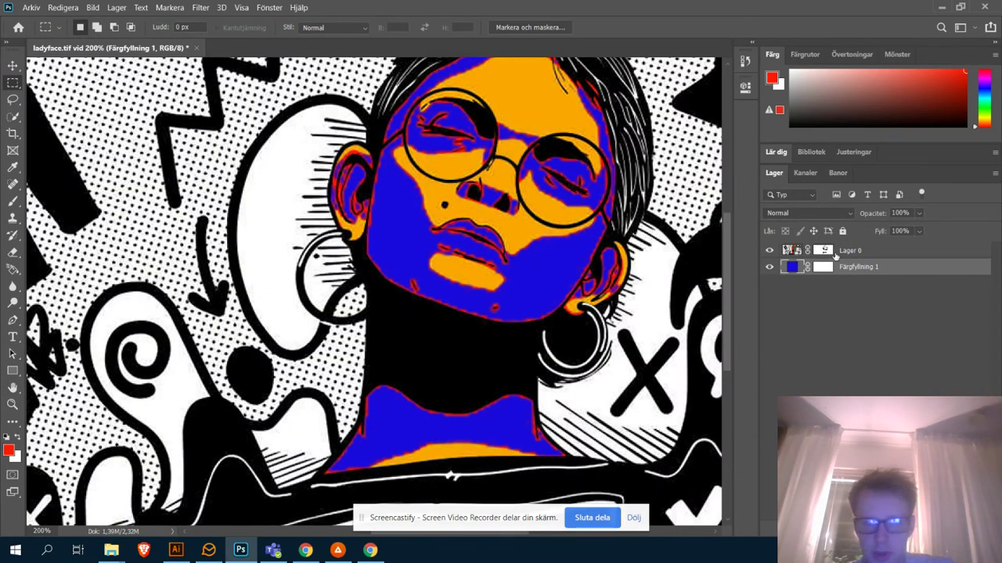
Step: Inspect the layer mask of Lager 0 on its own, and remove both the mask and the blue fill layer
left_click(823, 250, "alt")
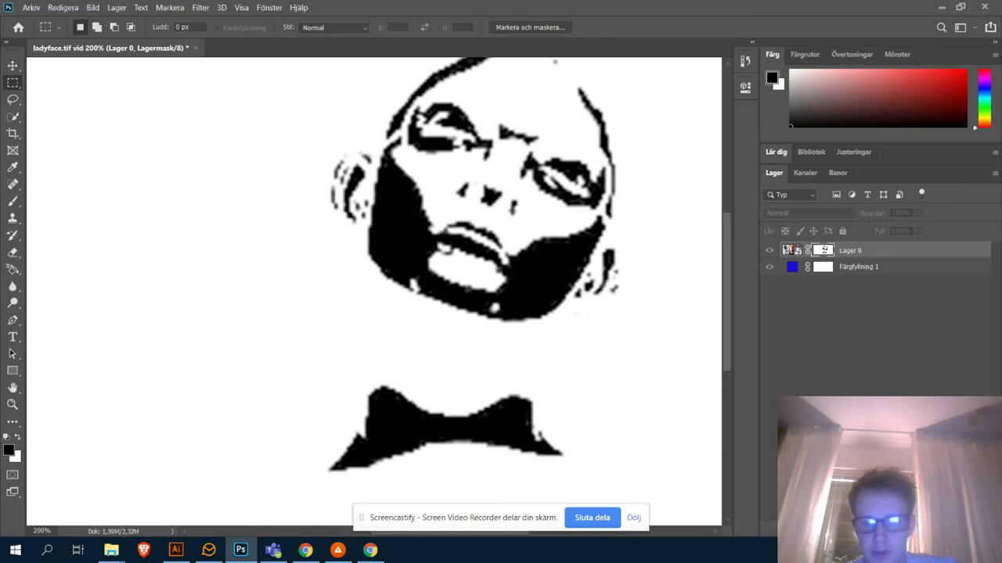
key("Delete")
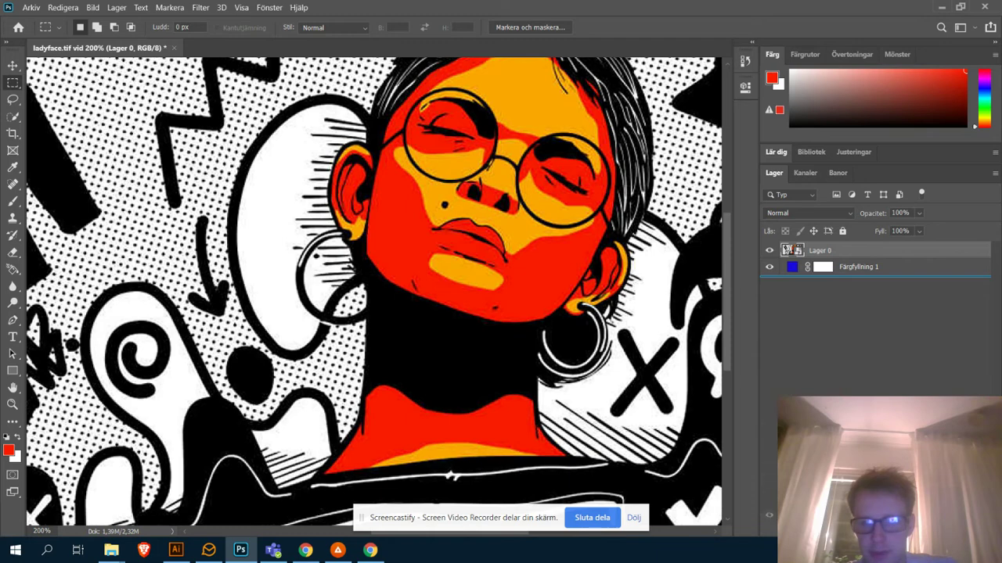
key("Delete")
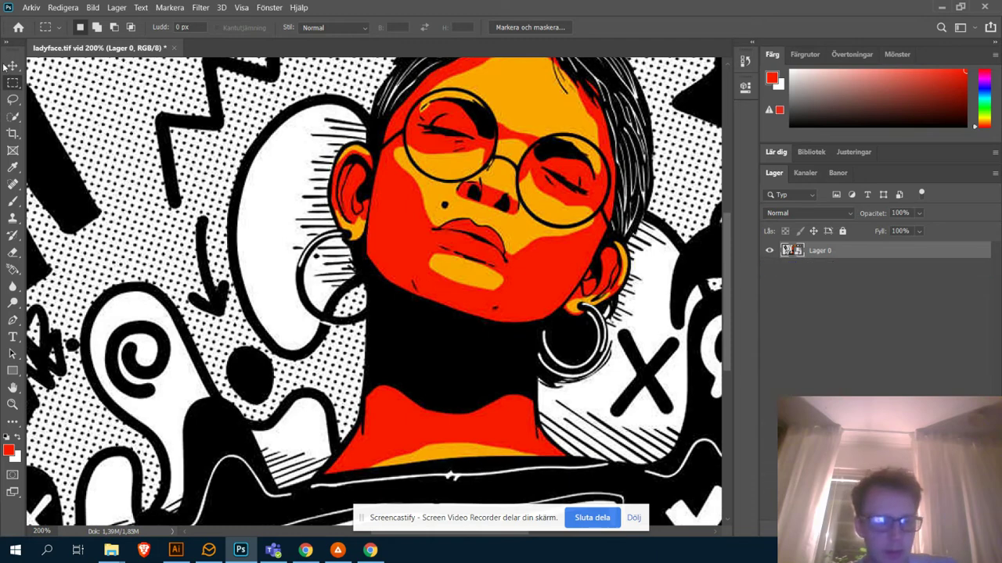
Step: Trace the face's cheek beside the left ear and the start of the jawline with a Pen tool path
left_click(13, 65)
key("p")
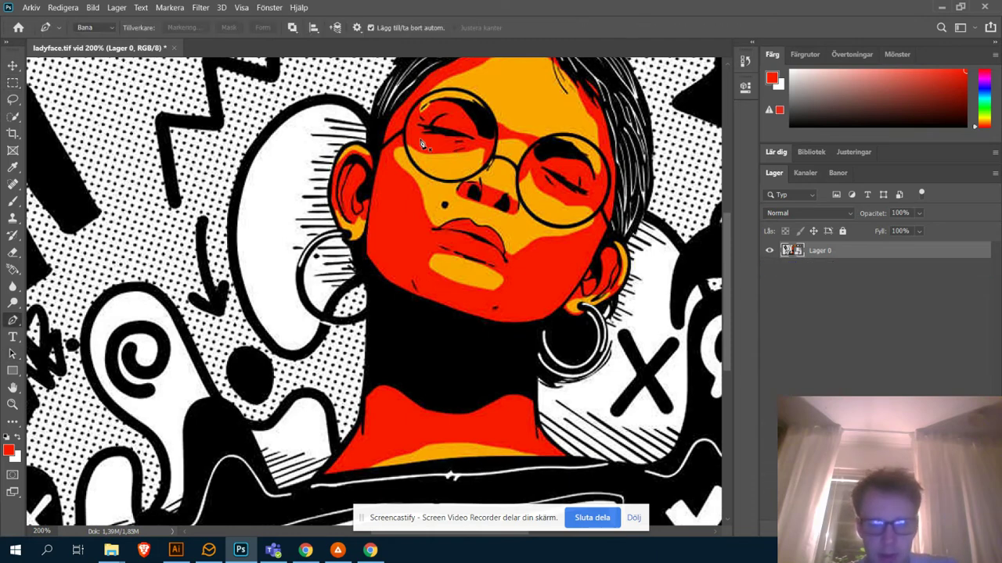
scroll(415, 146, "up", 3)
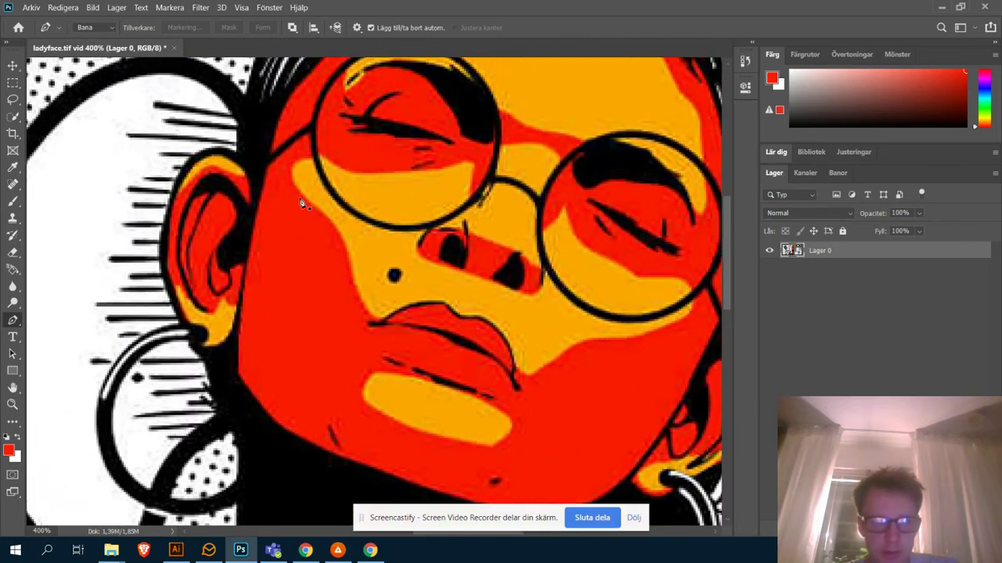
left_click(267, 162)
left_click(243, 375)
left_click_drag(245, 390, 262, 411)
left_click_drag(310, 443, 354, 465)
Step: Continue the path along the chin and the right cheek, and close it with a curve across the eyes
scroll(383, 438, "down", 5)
scroll(384, 438, "right", 3)
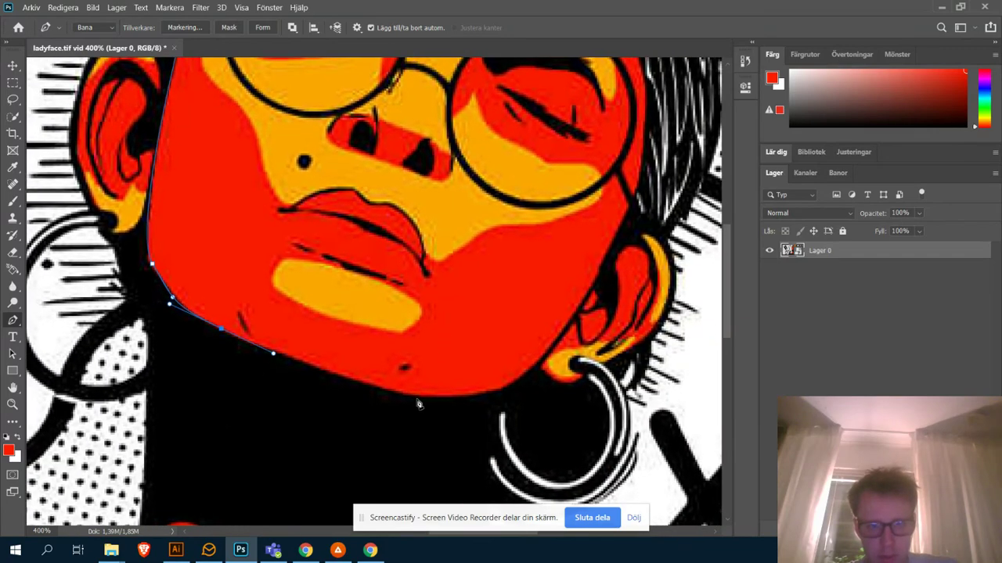
left_click_drag(419, 396, 451, 398)
left_click_drag(526, 371, 554, 341)
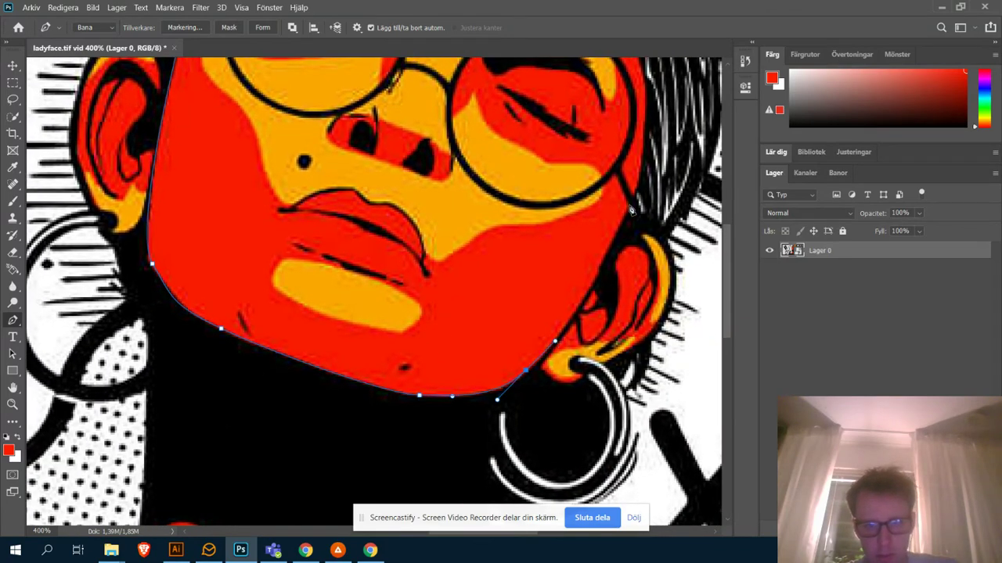
left_click_drag(630, 206, 701, 256)
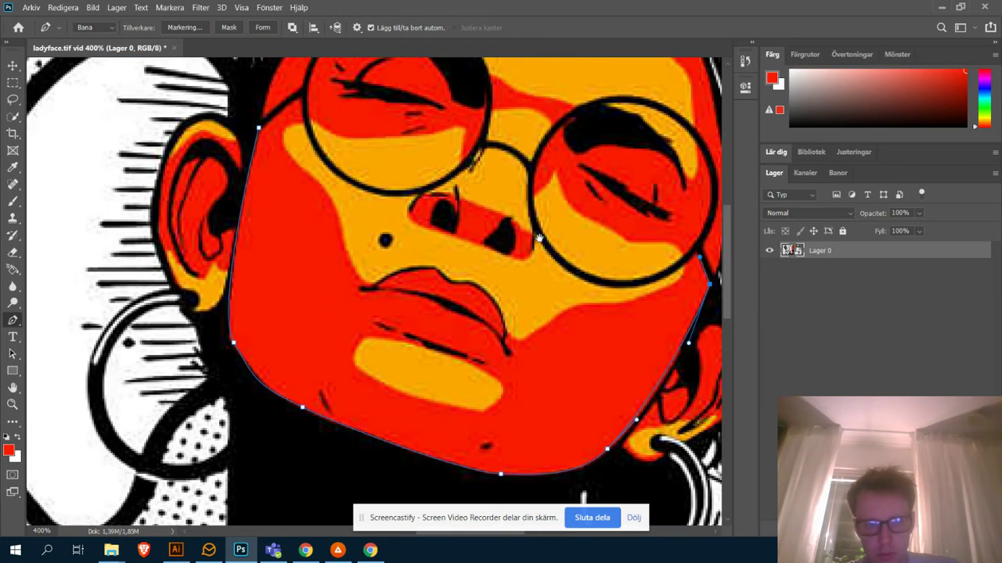
left_click_drag(258, 127, 307, 126)
left_click_drag(187, 134, 52, 196)
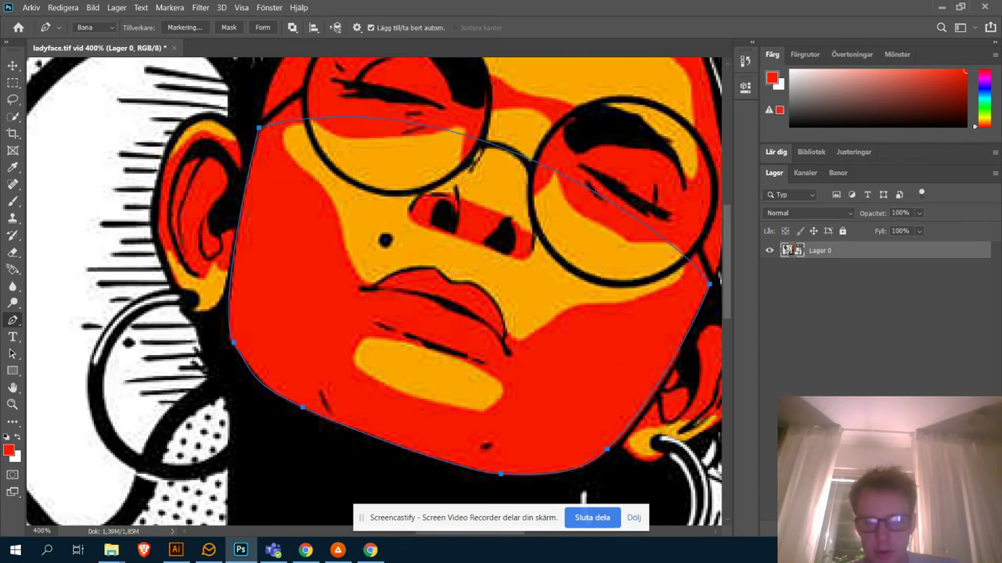
Step: Add a vector mask to Lager 0 from the current path around the lower face
left_click(116, 7)
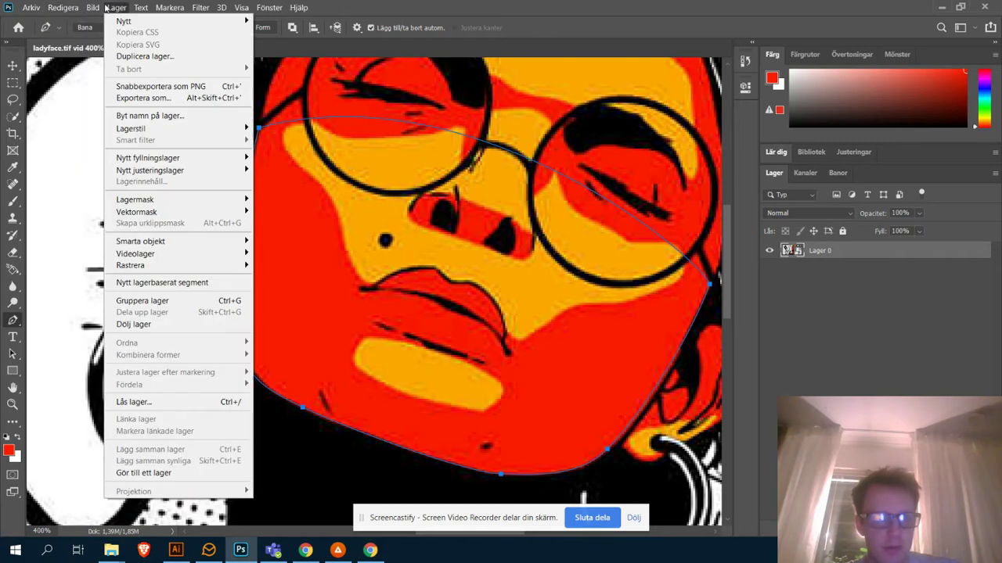
mouse_move(116, 7)
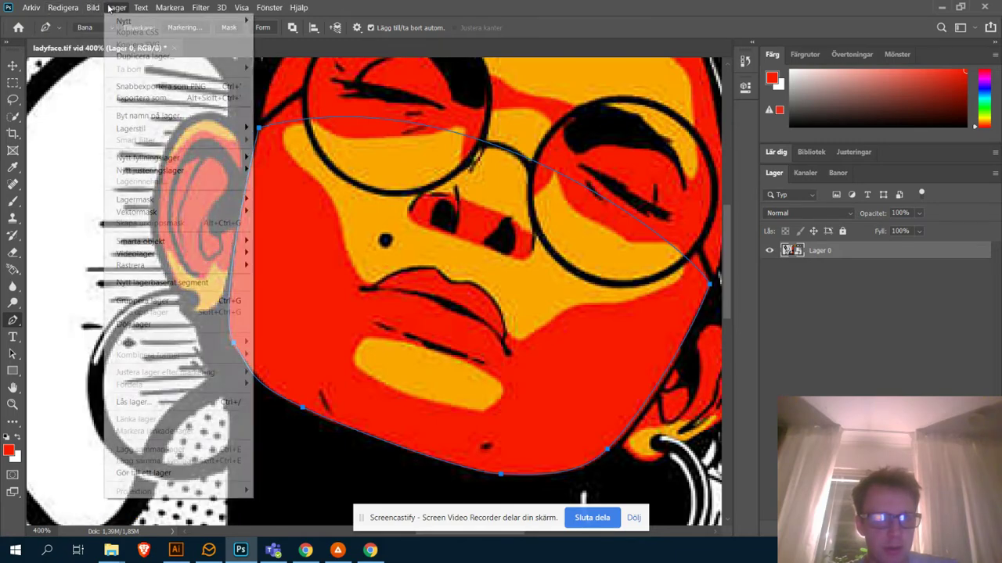
mouse_move(210, 212)
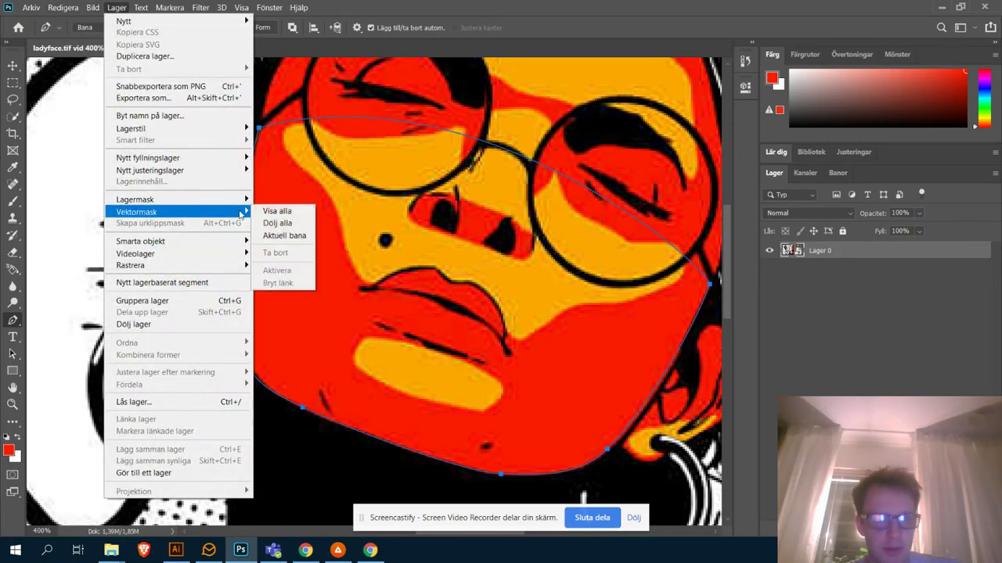
left_click(302, 237)
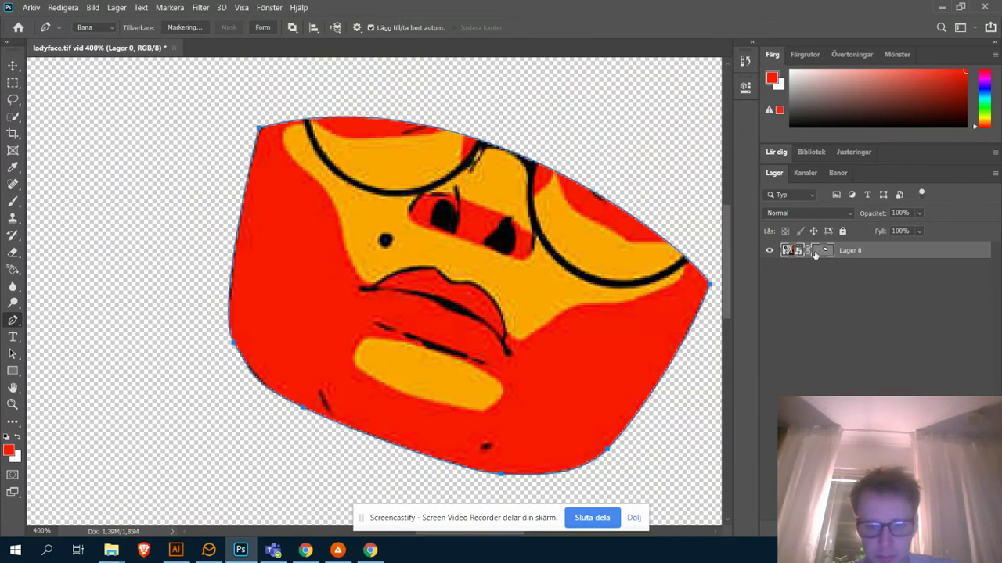
Step: Set the mask path's operation to subtract the front shape, hiding the lower face, and deselect the path and layer
left_click(335, 27)
left_click(292, 28)
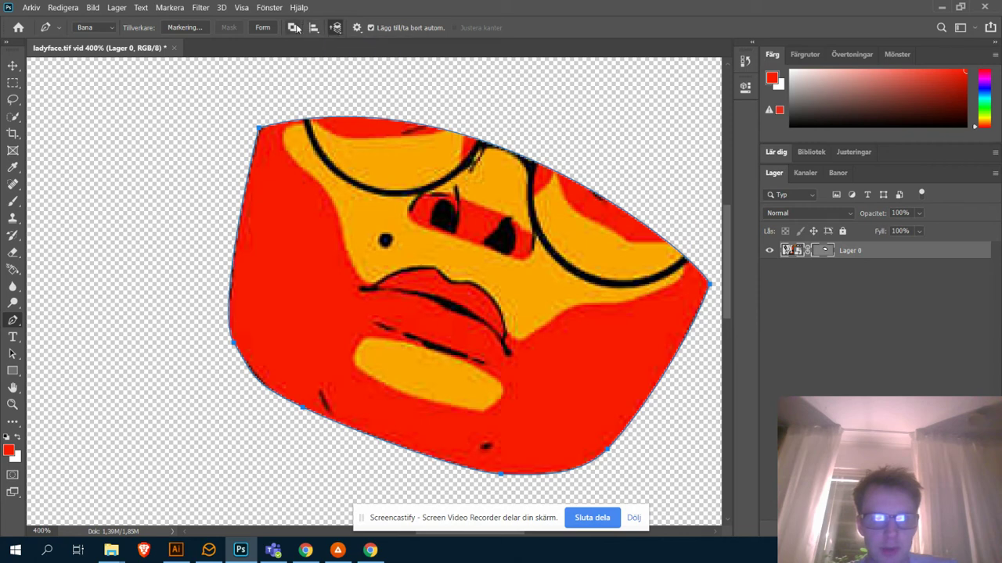
left_click(292, 27)
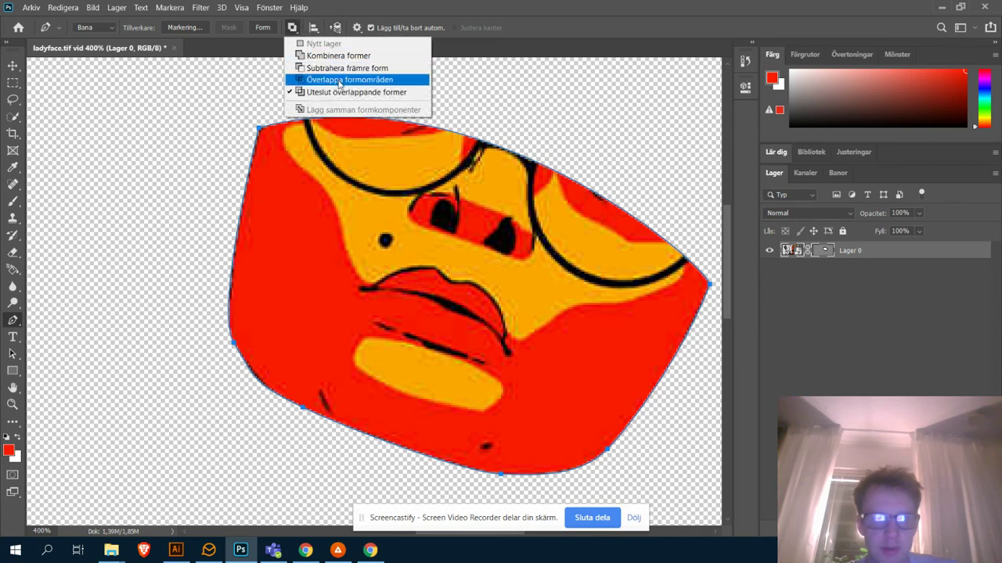
left_click(337, 68)
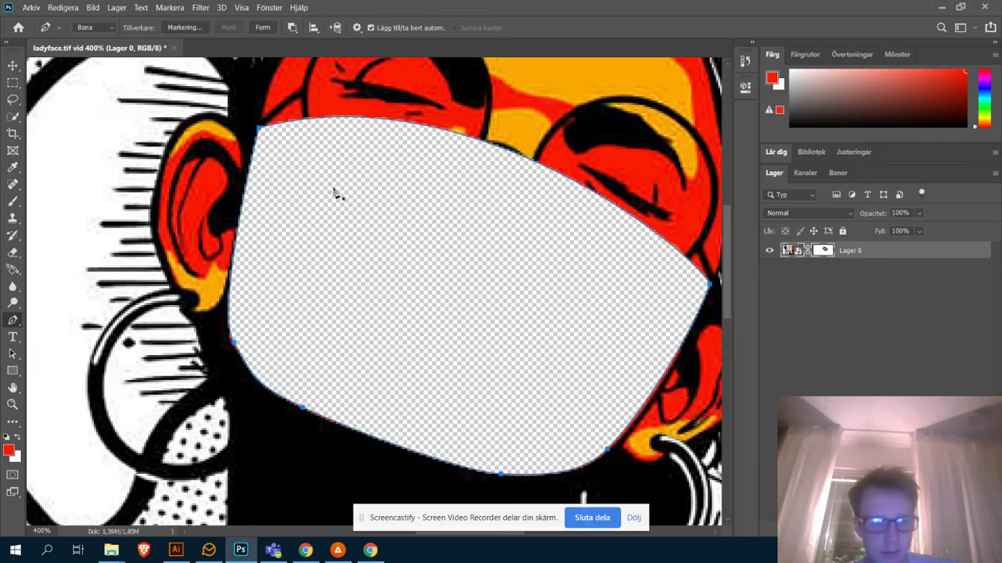
key("a")
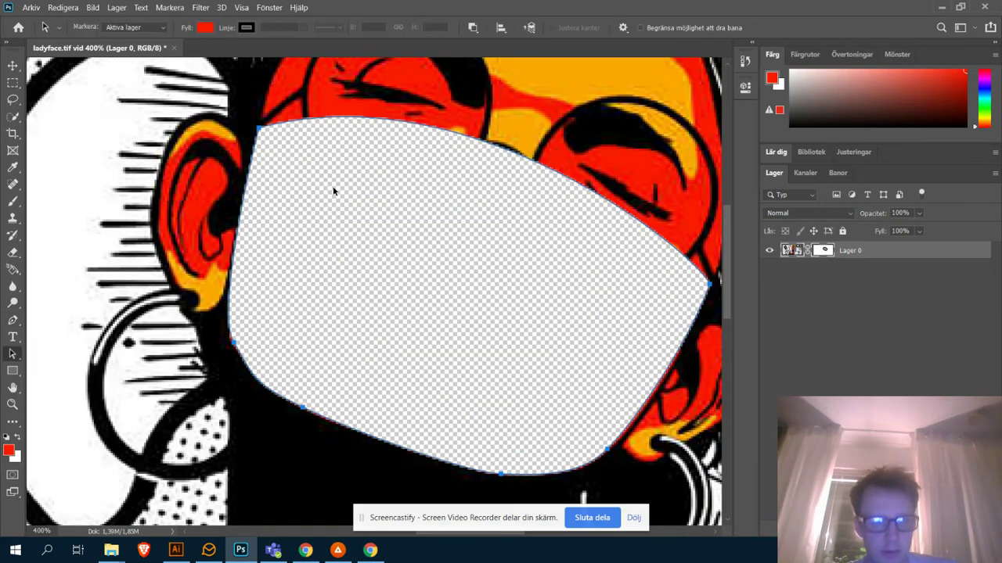
left_click(813, 305)
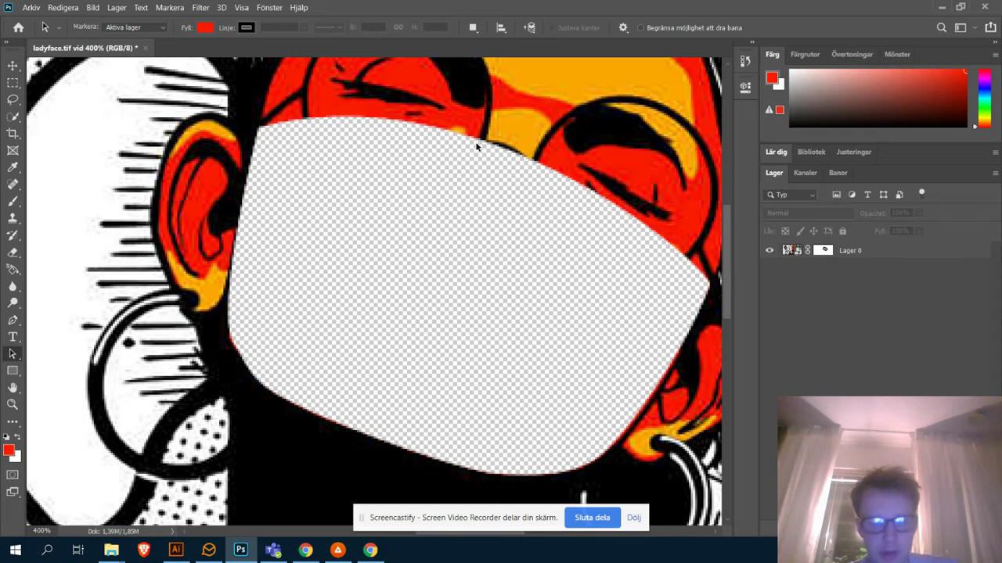
Step: Resize the image to a width of 12,4 centimetres, keeping its proportions and the 72 pixels/inch resolution
key("ctrl+alt+i")
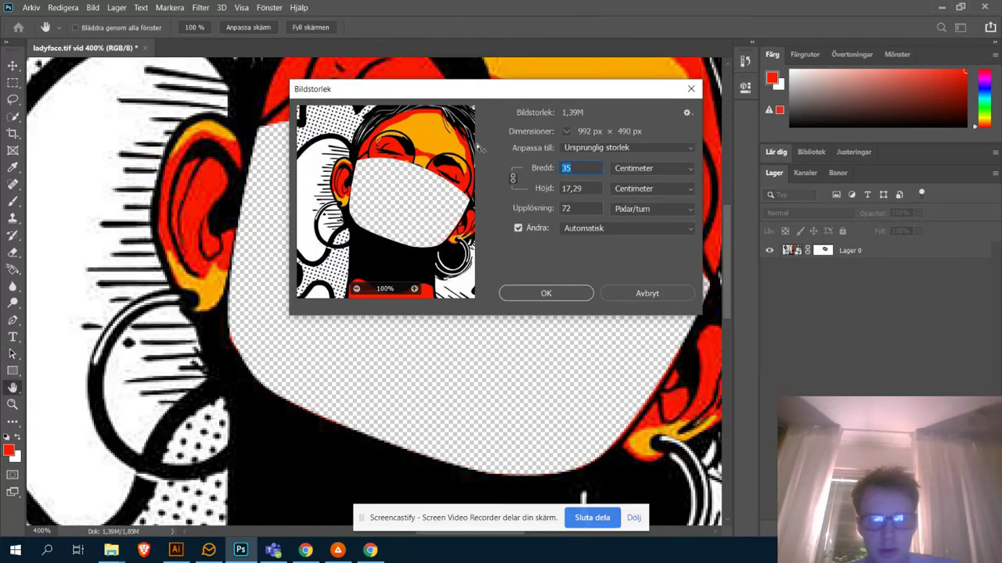
type("12,4")
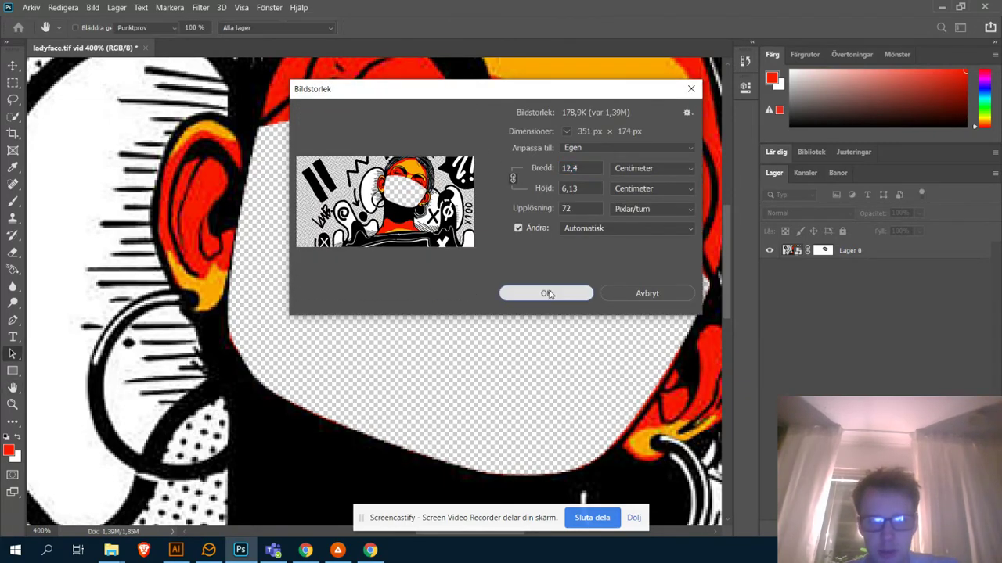
left_click(545, 293)
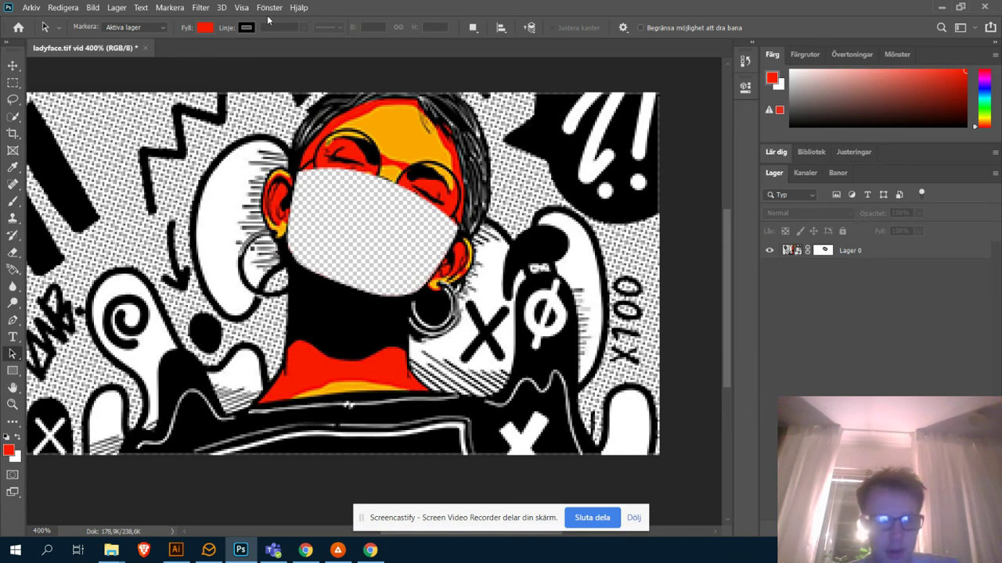
Step: Enlarge the image back to a width of 35 centimetres, keeping its proportions and resolution
left_click(93, 7)
mouse_move(154, 119)
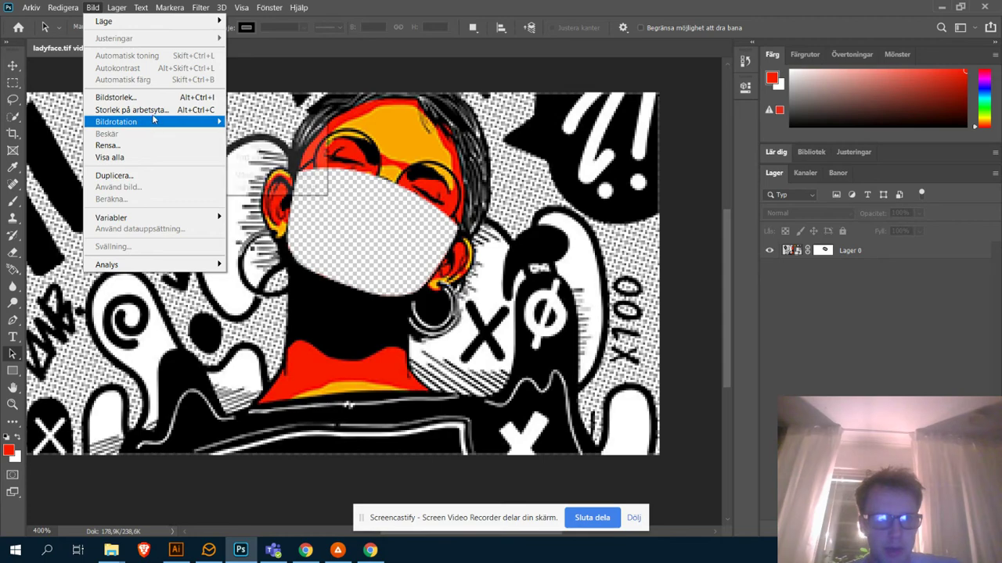
mouse_move(328, 165)
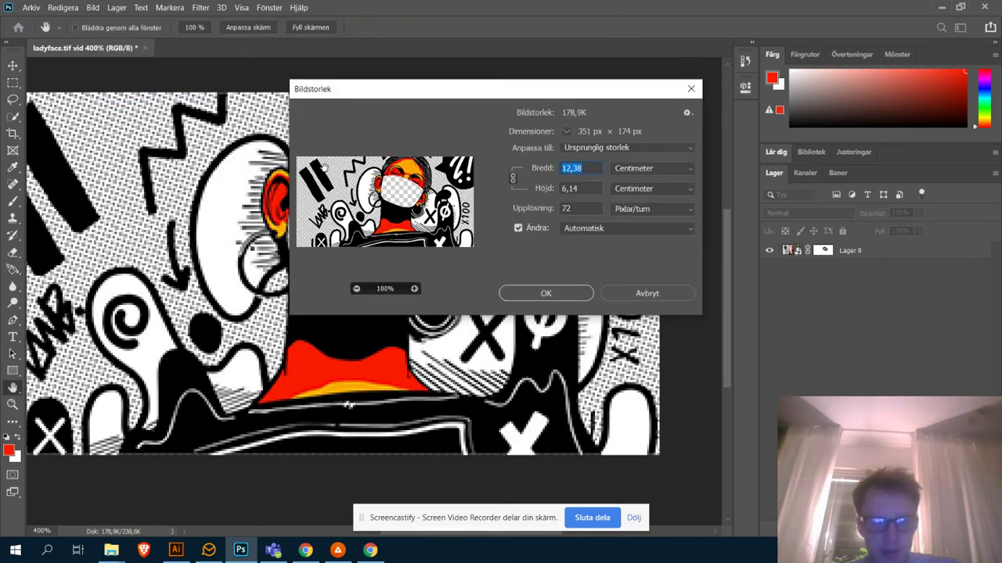
type("35")
key("Return")
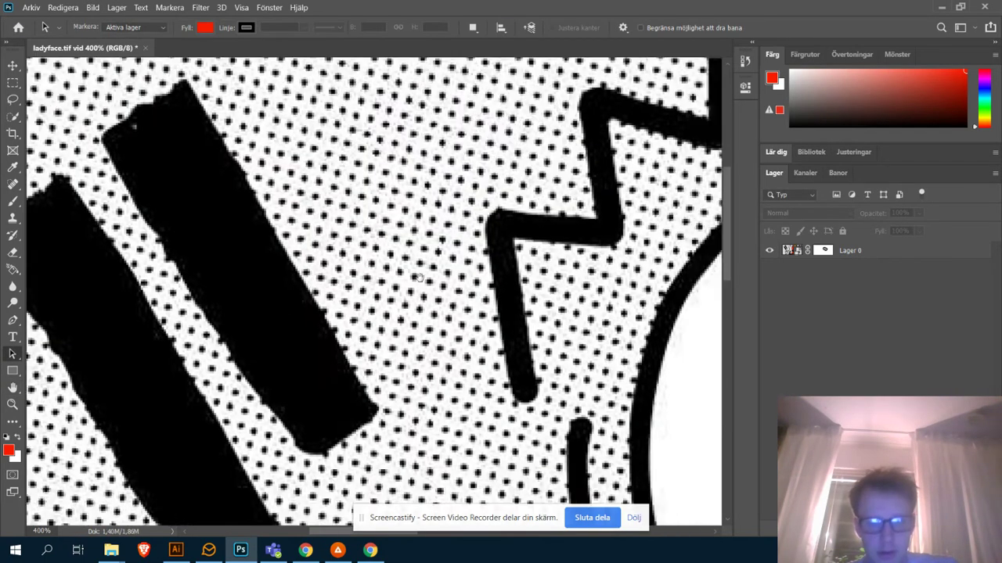
Step: Examine the vector mask's edge around the face up close and at lower magnification after the enlargement
left_click_drag(379, 196, 330, 242)
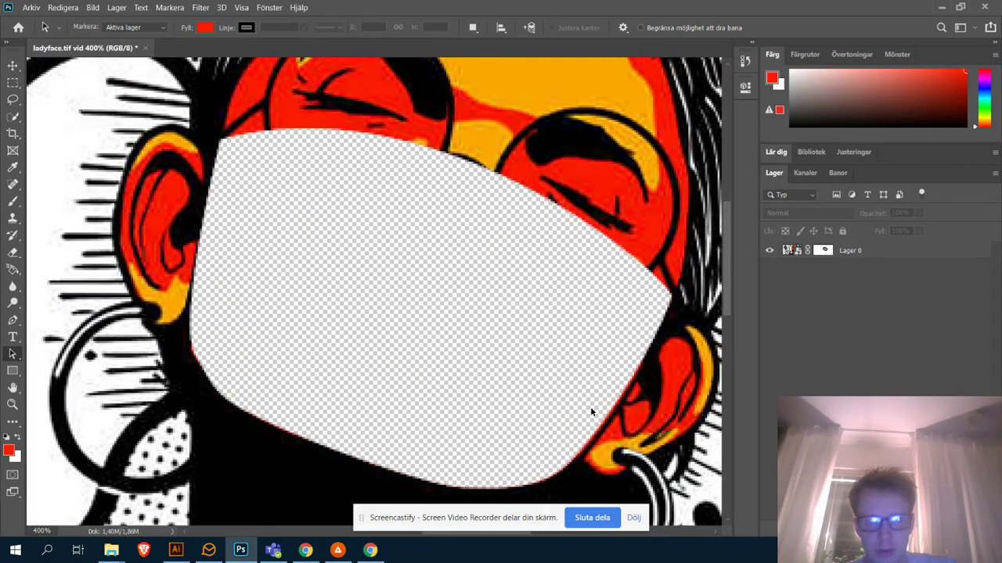
key("ctrl+minus")
key("ctrl+minus")
key("ctrl+minus")
key("ctrl+minus")
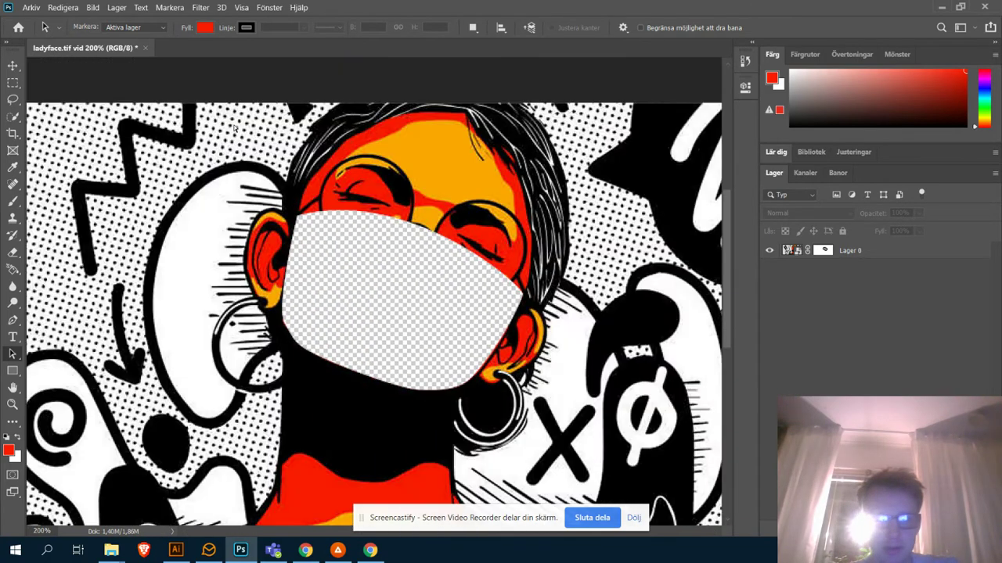
key("ctrl+plus")
key("ctrl+plus")
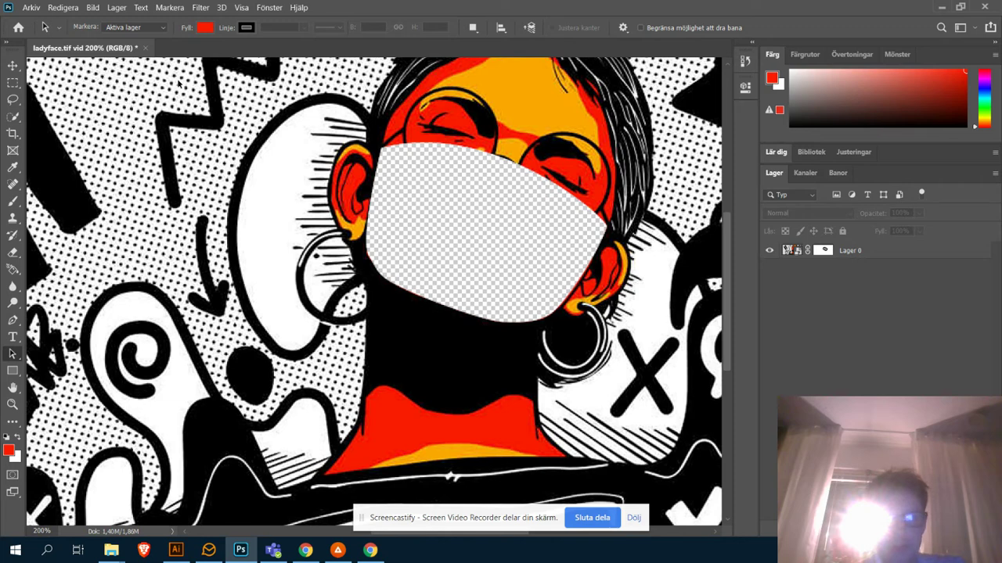
Step: Close ladyface.tif without saving the changes
left_click(147, 49)
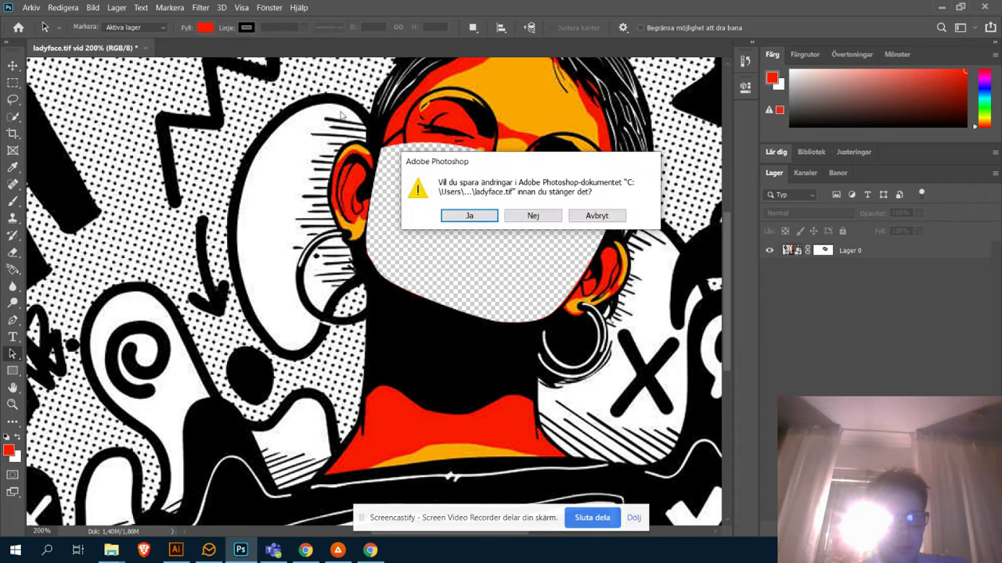
left_click(528, 220)
Step: Open the raw photo Happy.NEF from the hemsida folder on the desktop
left_click(31, 7)
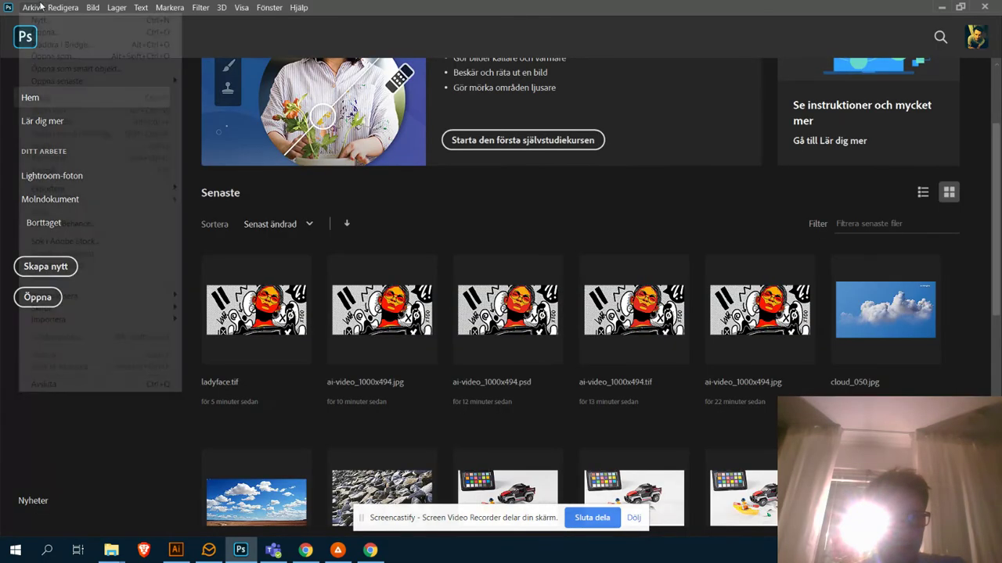
key("Escape")
key("ctrl+o")
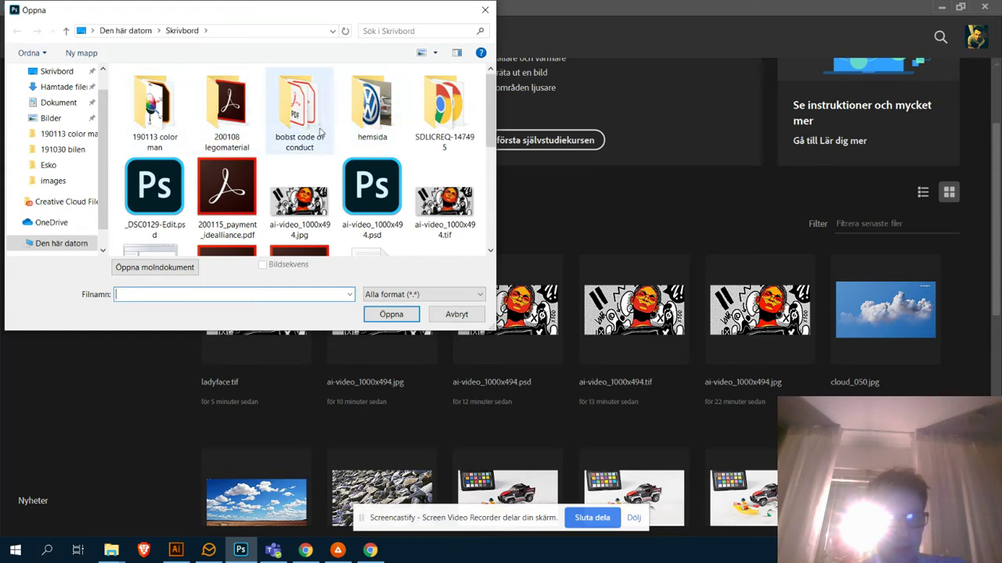
double_click(357, 118)
left_click(145, 102)
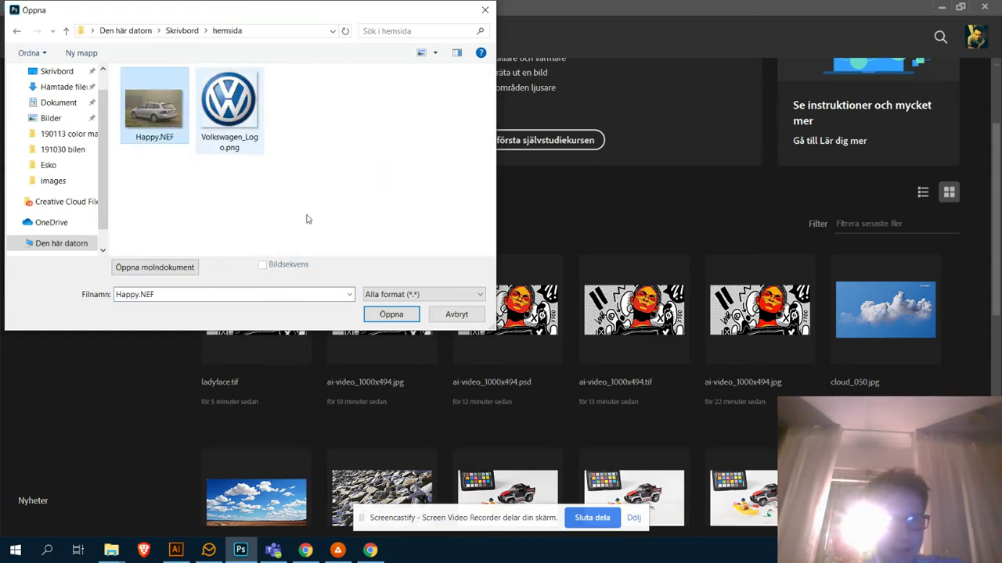
left_click(394, 314)
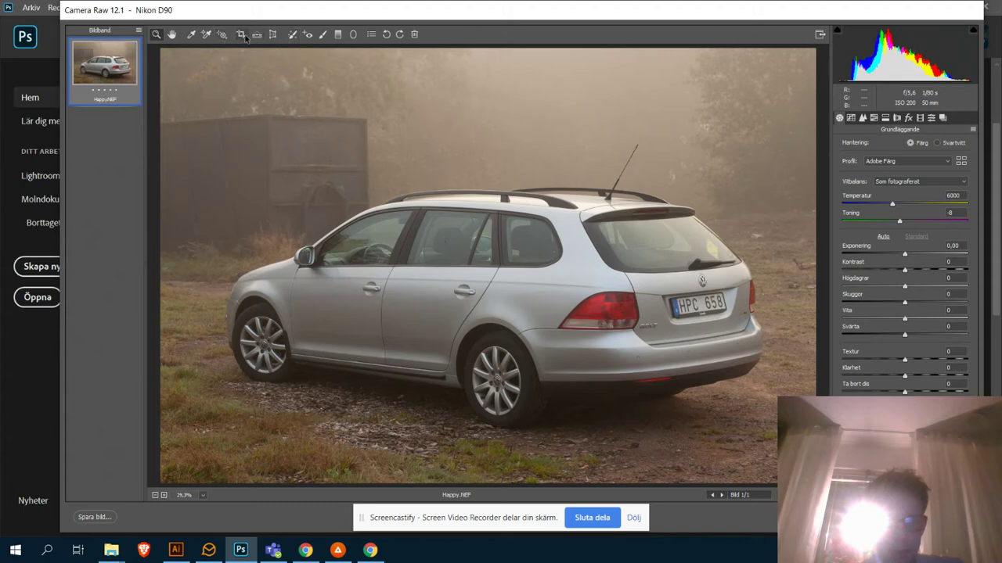
Step: Try to heal the car's licence plate with Spot Removal at size 30, delete the correction and leave the tool
left_click(293, 34)
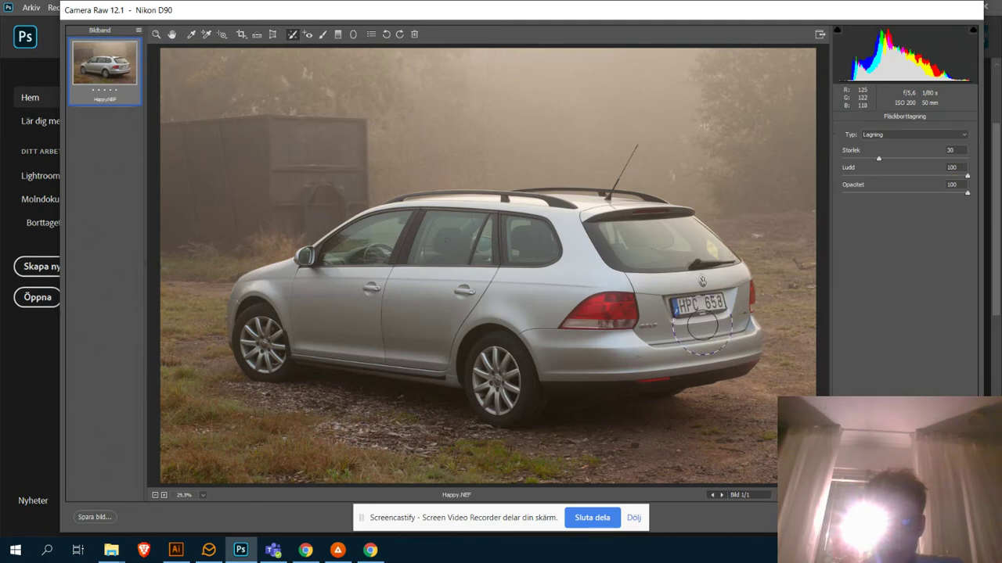
left_click(695, 309)
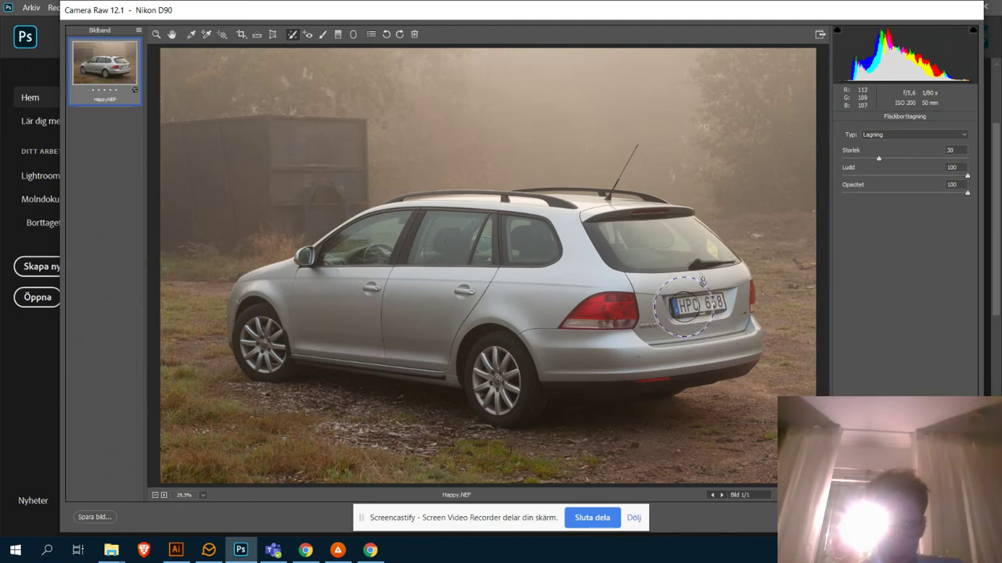
left_click(706, 304)
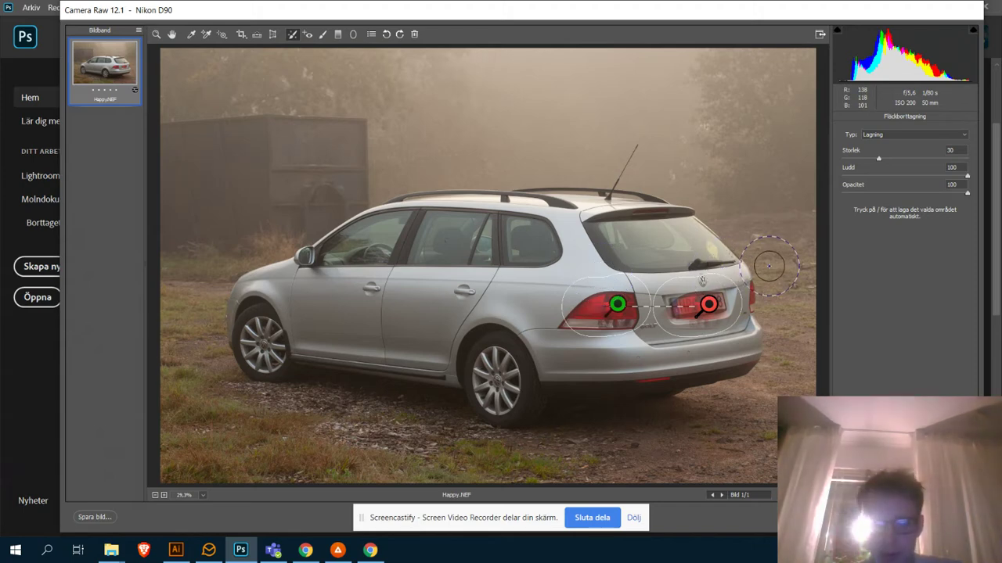
key("Delete")
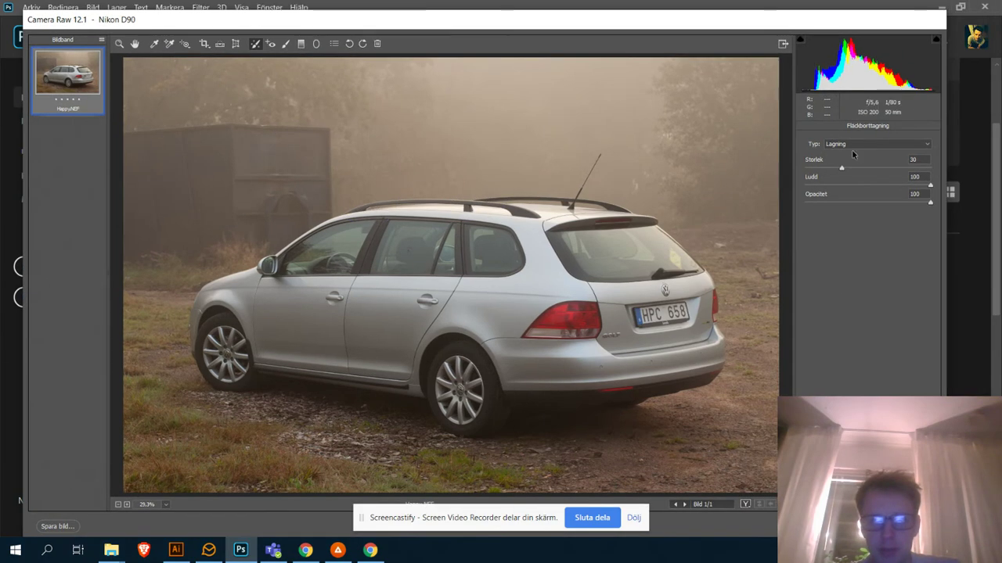
left_click(864, 149)
left_click(878, 265)
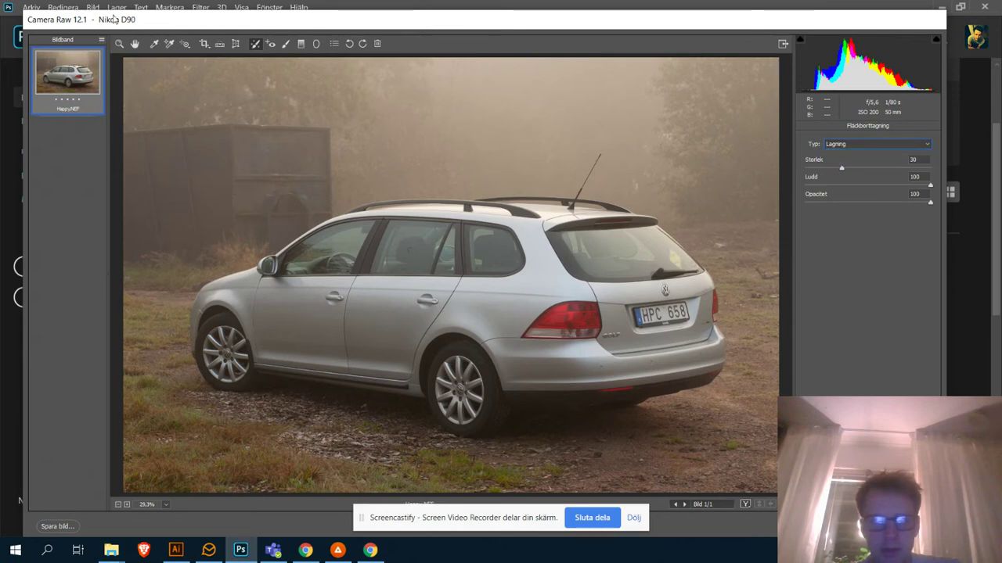
left_click(120, 45)
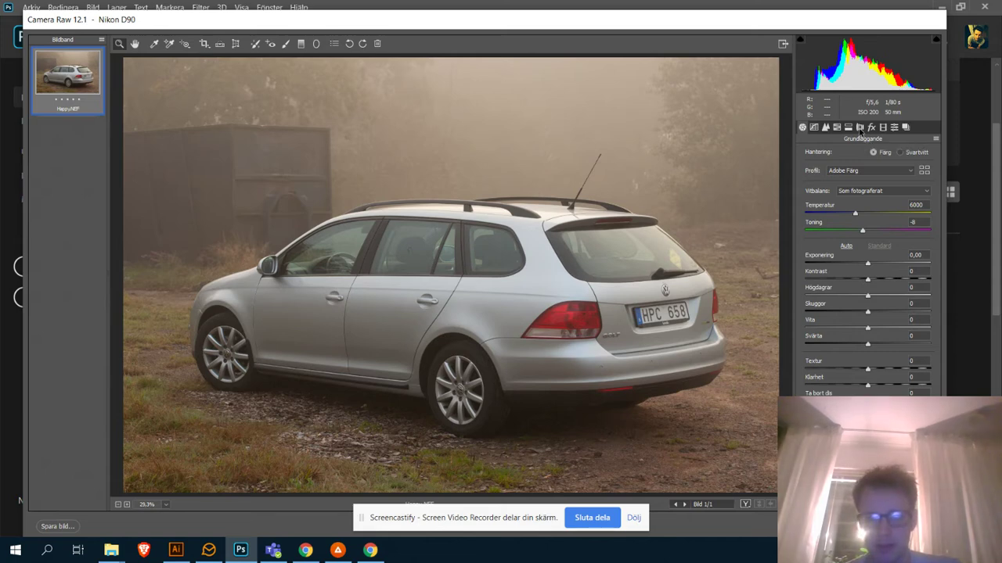
Step: Enable chromatic aberration removal and profile corrections in the lens corrections for the car photo
left_click(859, 128)
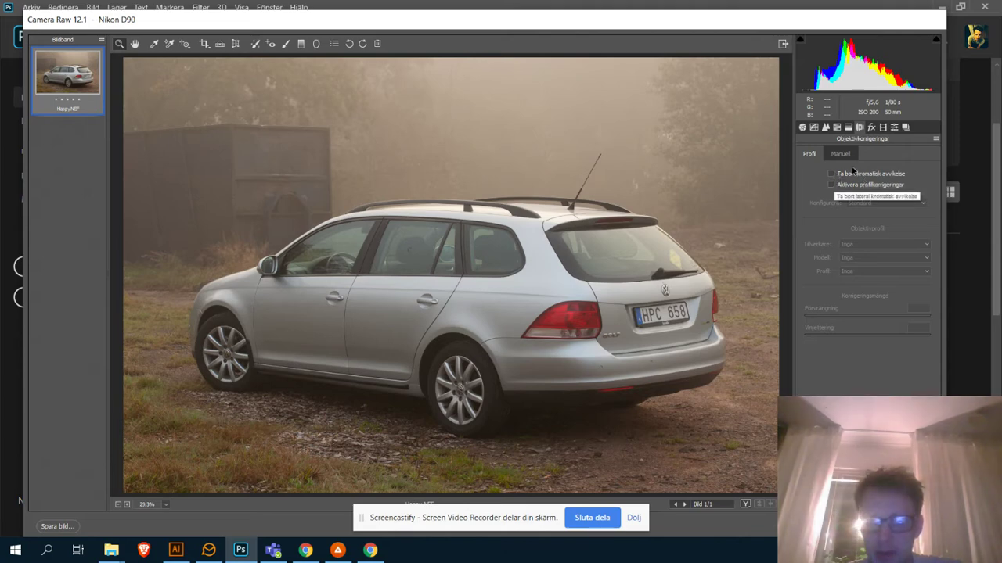
left_click(854, 174)
left_click(853, 186)
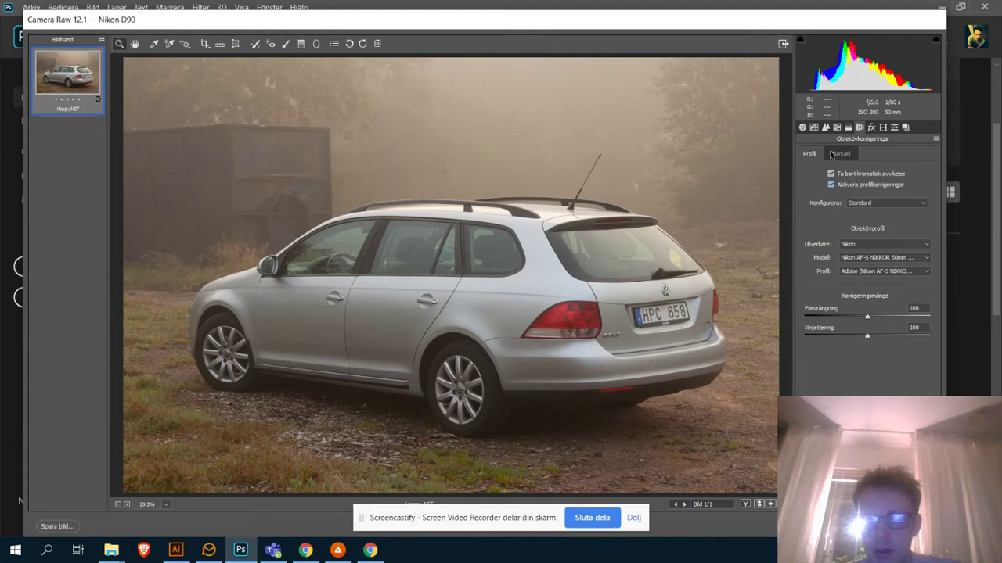
Step: Examine noise and sharpness in the car's tail light, bodywork and door handle at 200% with the Detail settings open
left_click(826, 127)
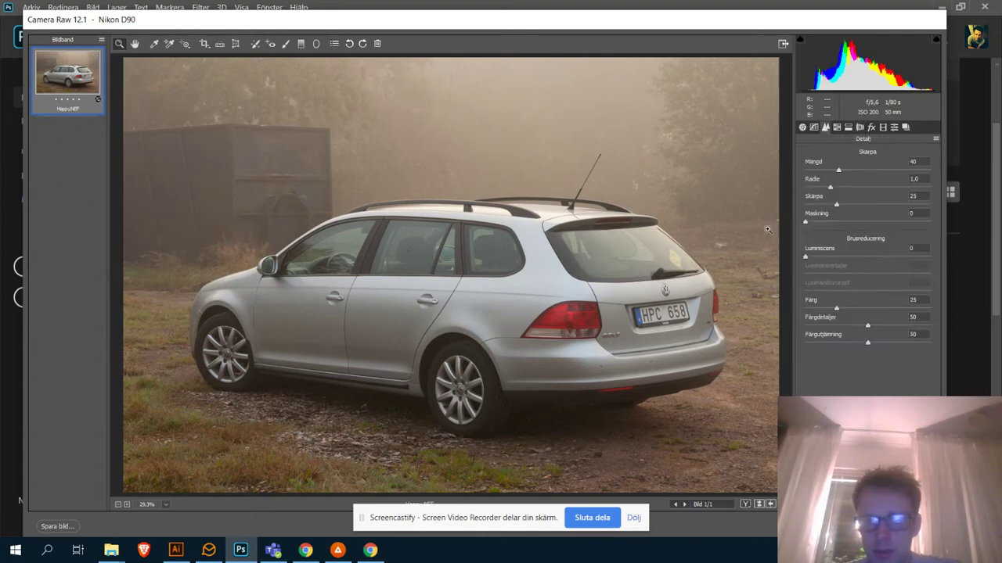
left_click(643, 338)
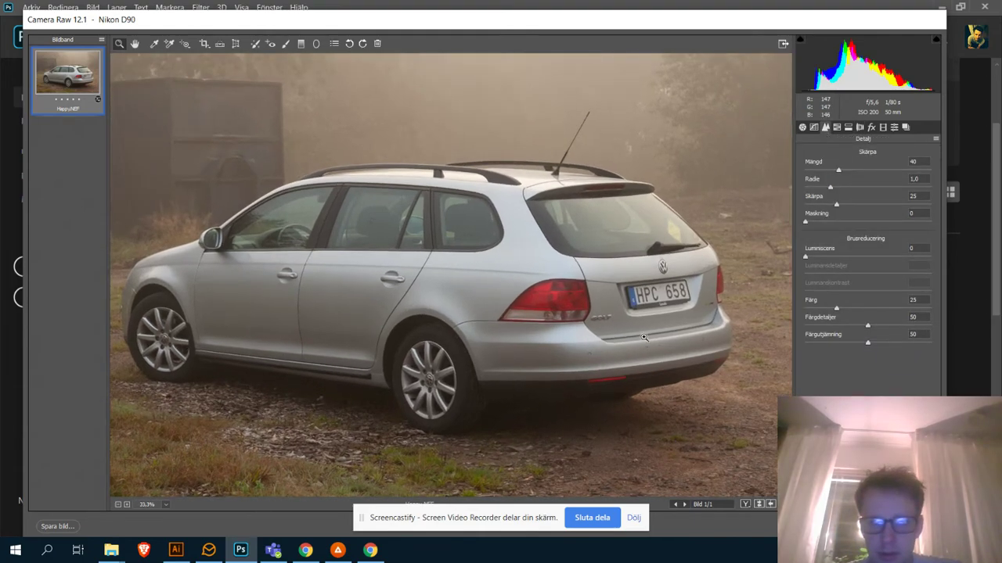
left_click(567, 336)
left_click(442, 192)
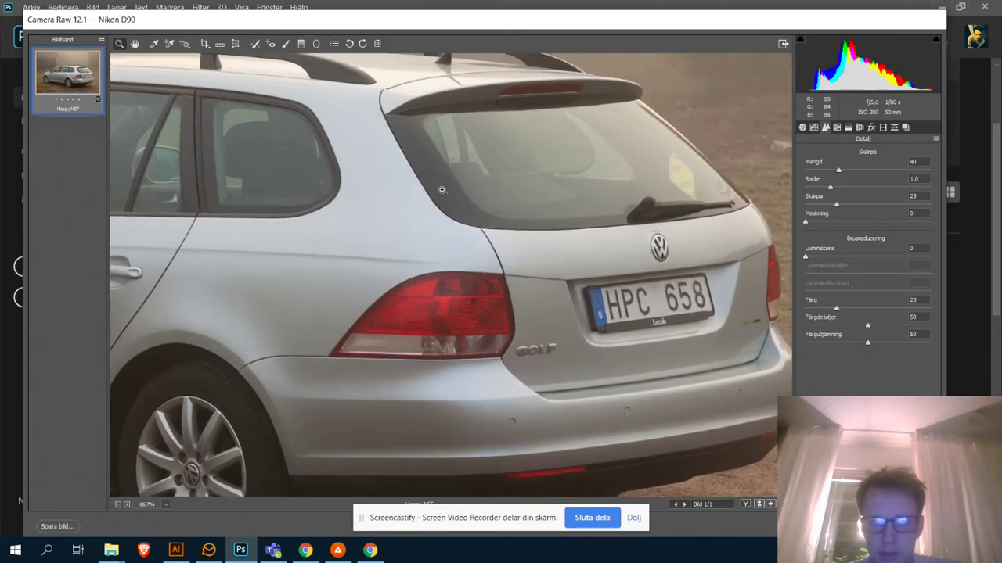
left_click(500, 336)
left_click(463, 221)
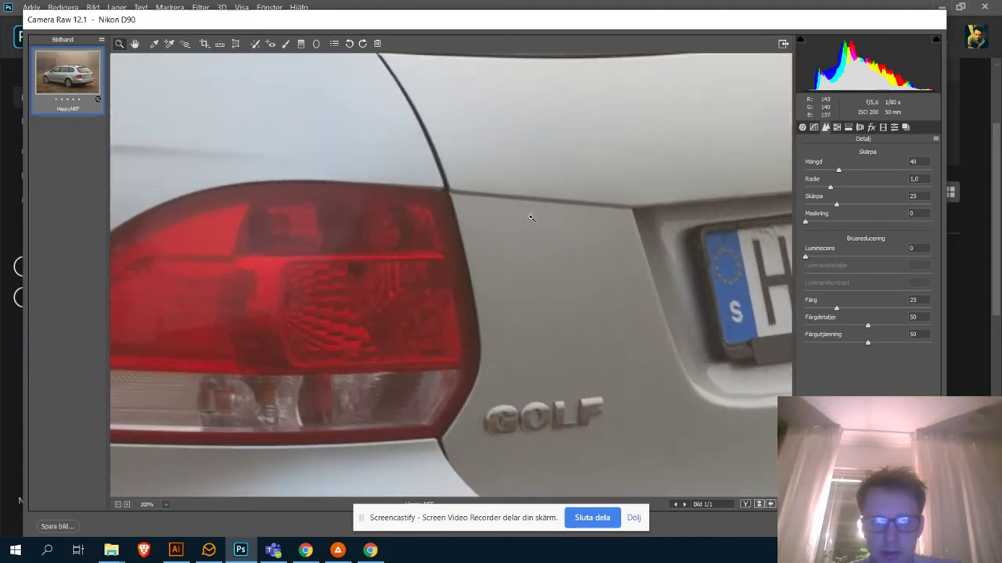
left_click_drag(346, 197, 525, 295)
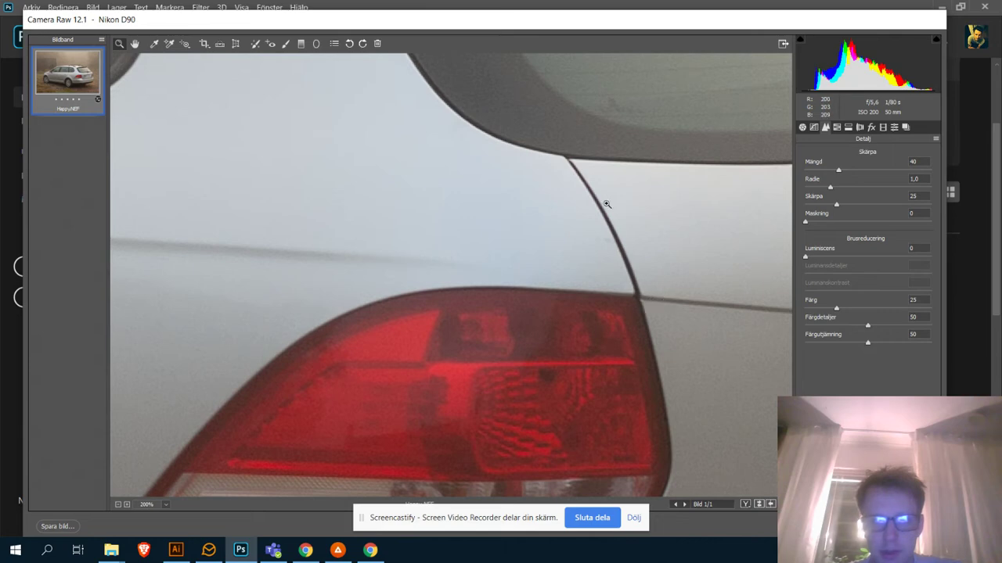
left_click_drag(469, 222, 672, 189)
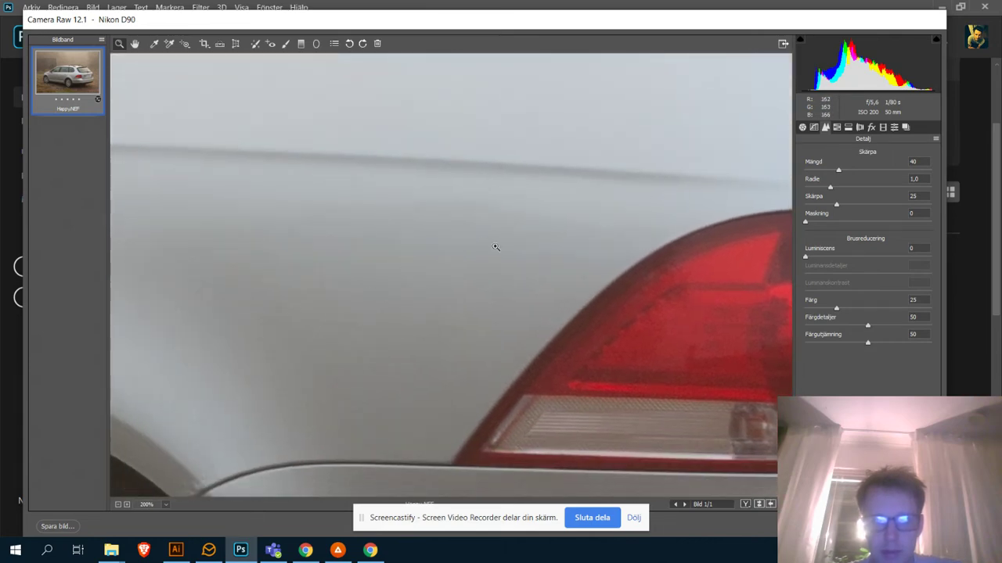
left_click_drag(248, 329, 541, 251)
left_click_drag(317, 147, 481, 248)
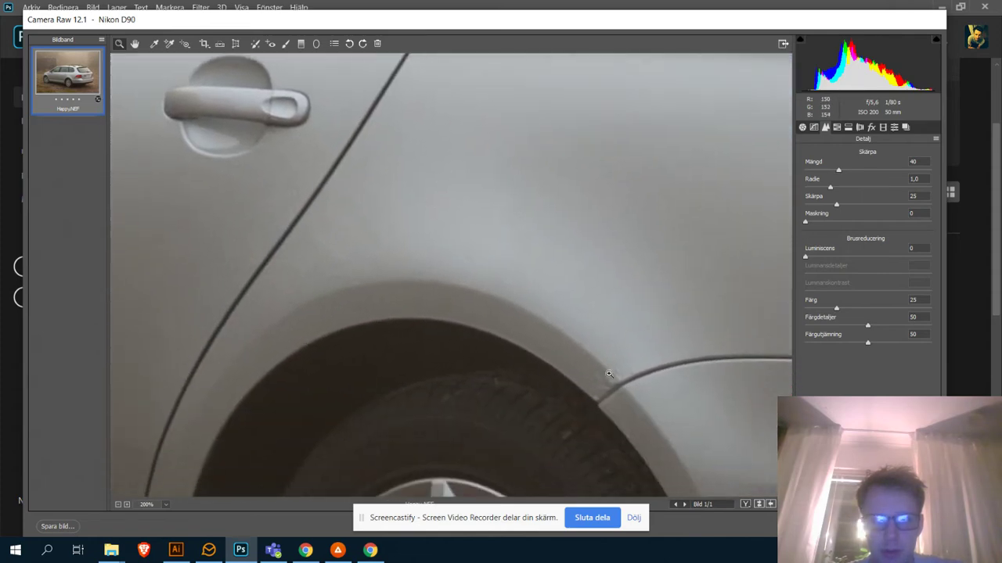
left_click_drag(320, 279, 554, 422)
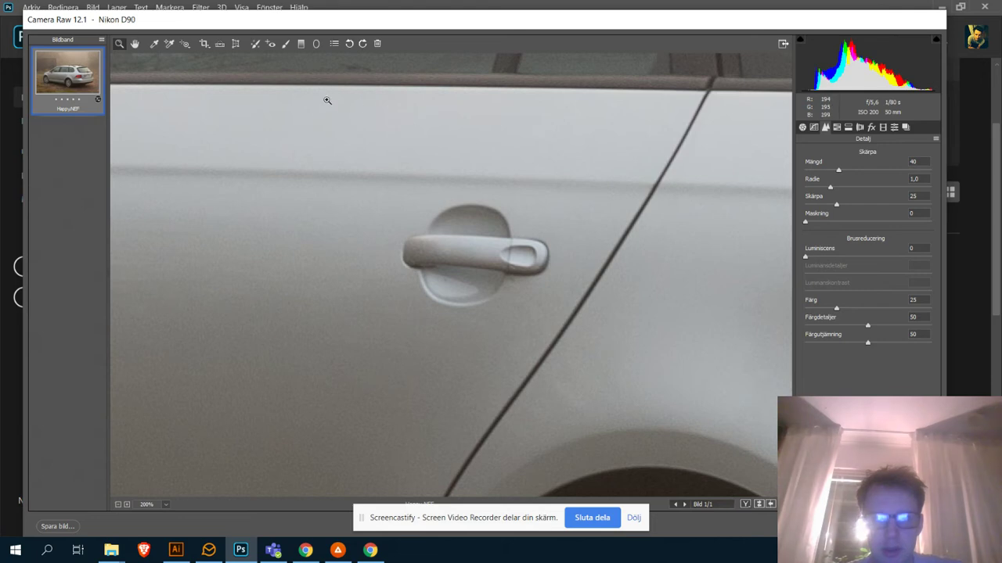
left_click_drag(295, 197, 397, 197)
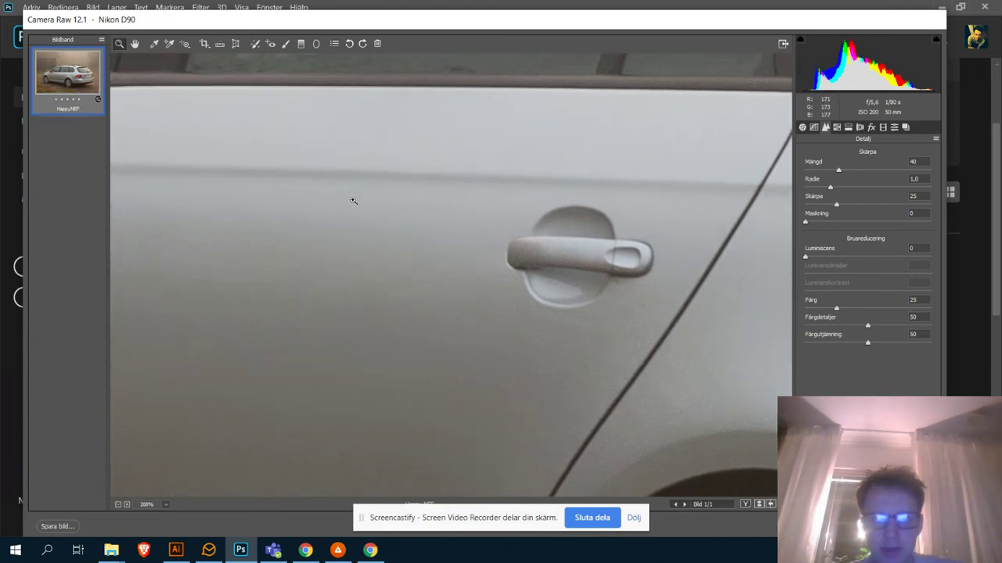
left_click_drag(592, 189, 327, 234)
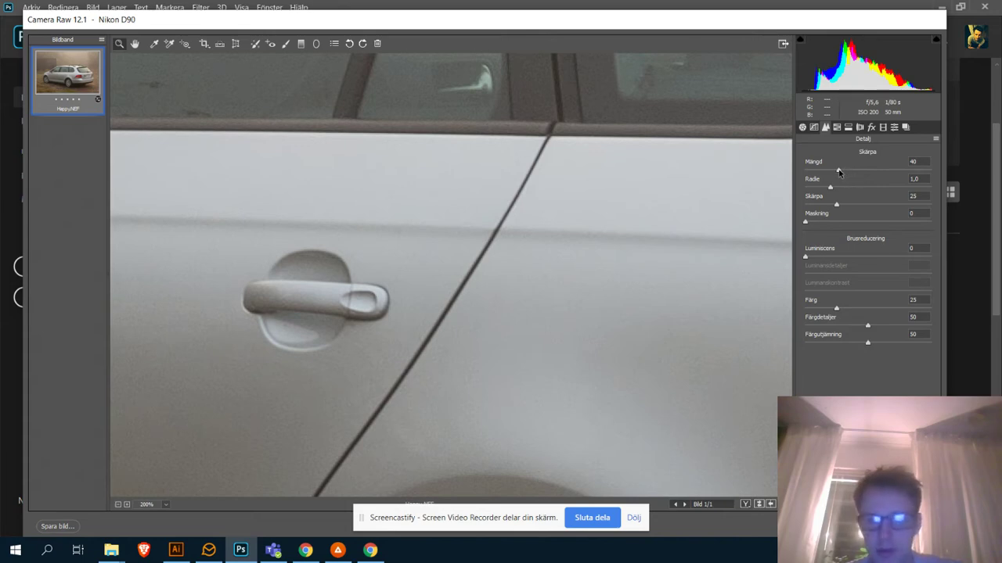
Step: Set the sharpening amount (Mängd) to 19, radius (Radie) to 2.0 and detail (Skärpa) to 14, checking the greyscale previews
left_click_drag(839, 172, 831, 175)
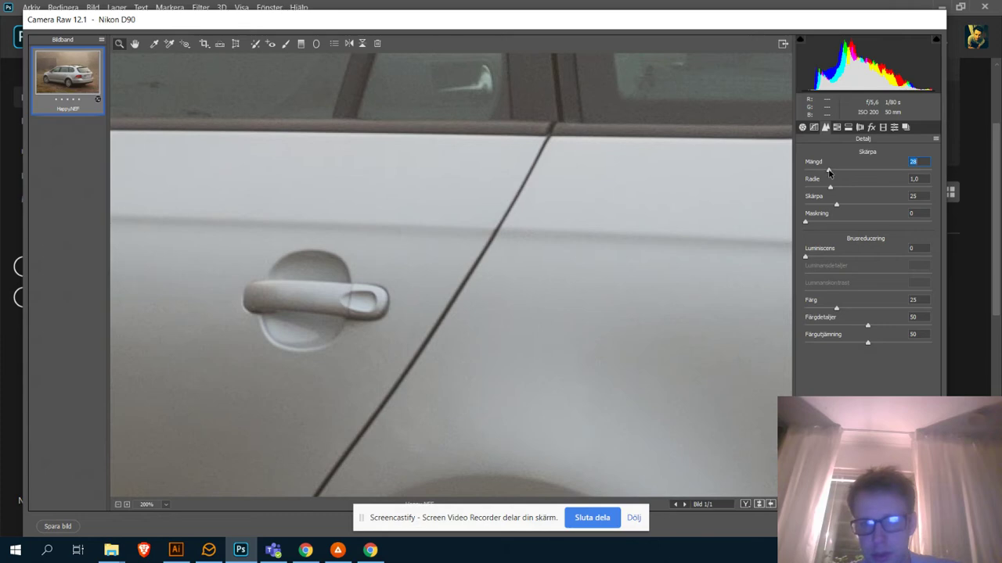
left_click_drag(831, 172, 929, 181)
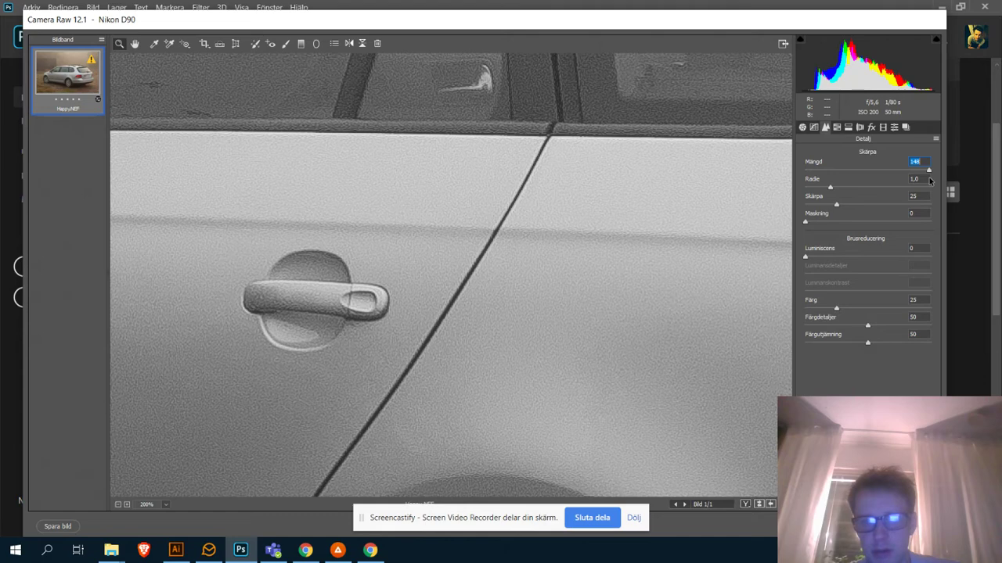
left_click_drag(922, 176, 851, 179)
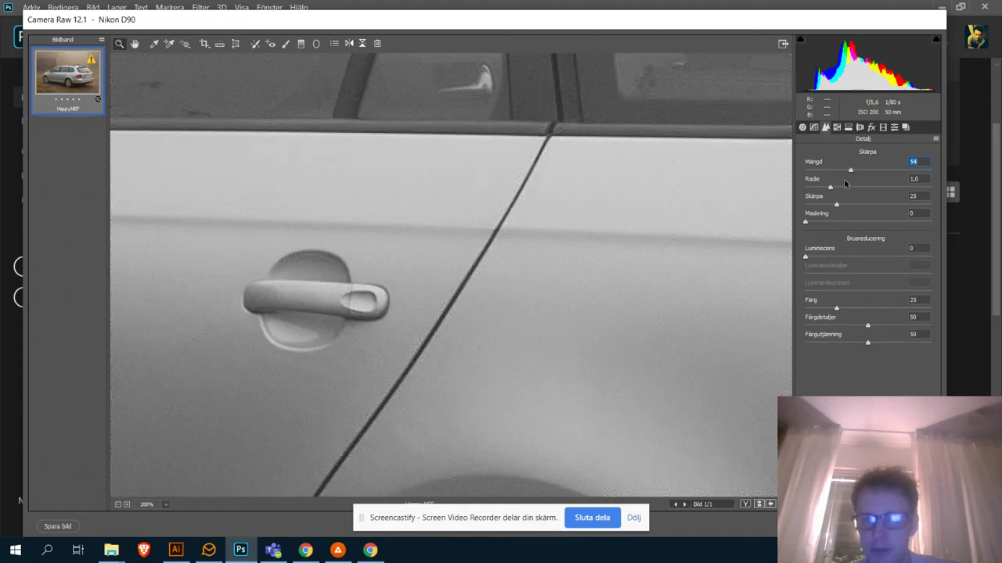
left_click_drag(828, 186, 891, 192)
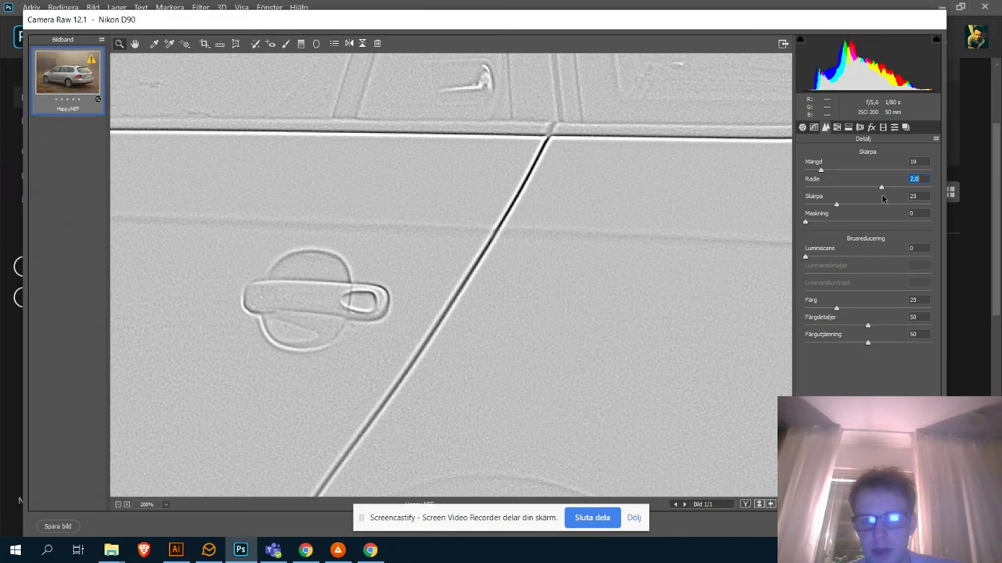
left_click_drag(882, 197, 836, 206)
left_click_drag(820, 205, 824, 208)
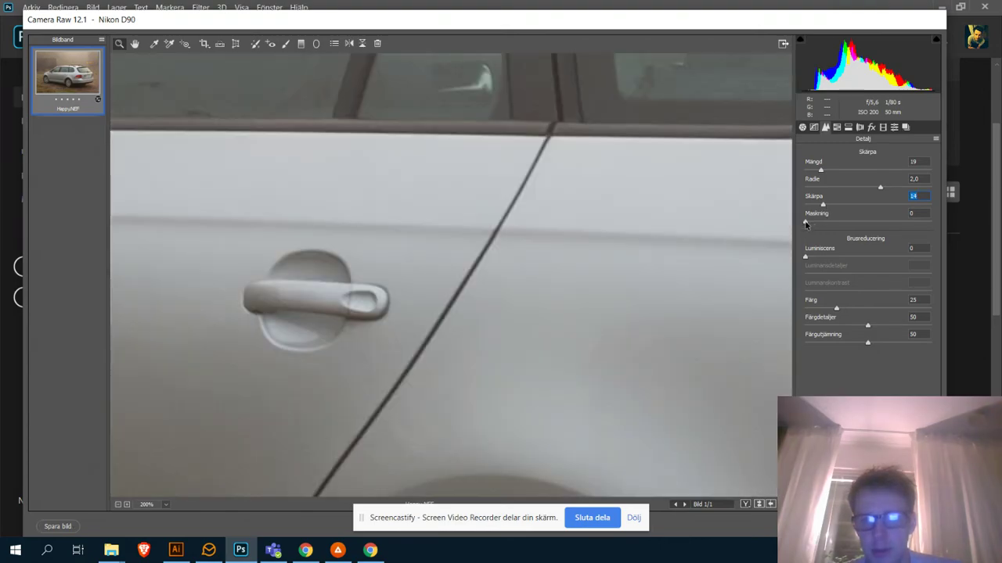
Step: Set the sharpening masking (Maskning) to 78, using the mask preview to limit sharpening to the car's edges
left_click_drag(805, 222, 903, 233)
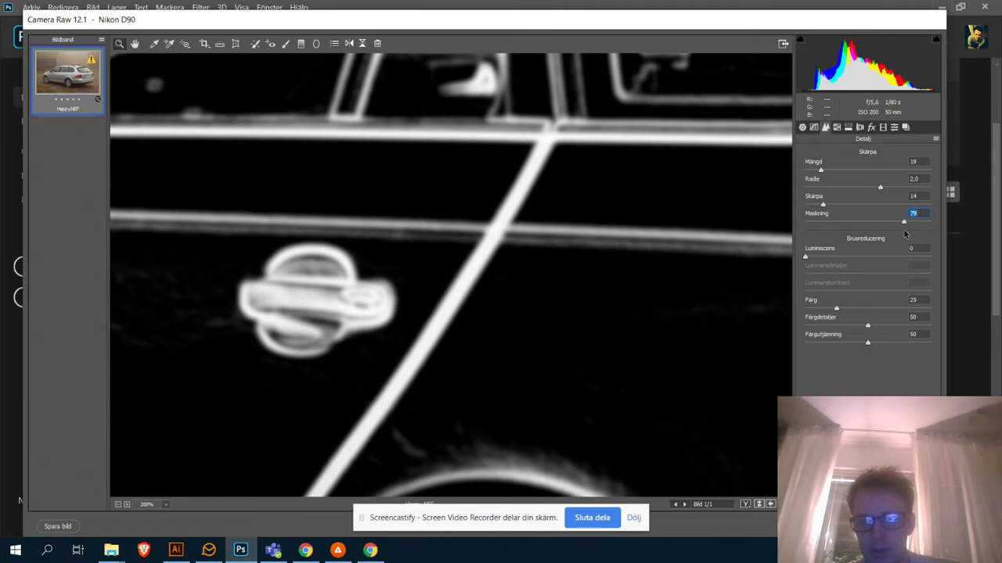
left_click_drag(907, 233, 820, 233)
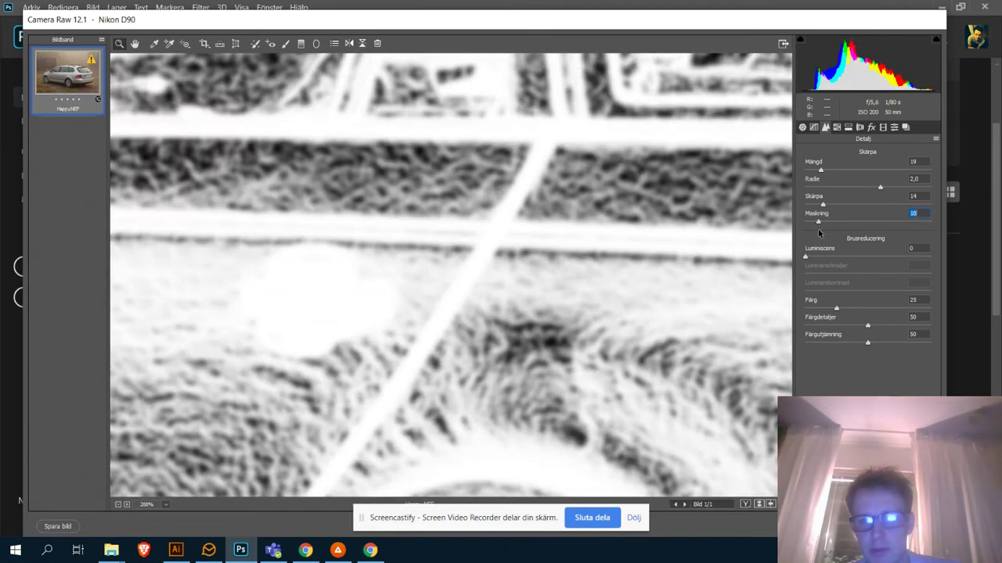
left_click_drag(819, 233, 902, 224)
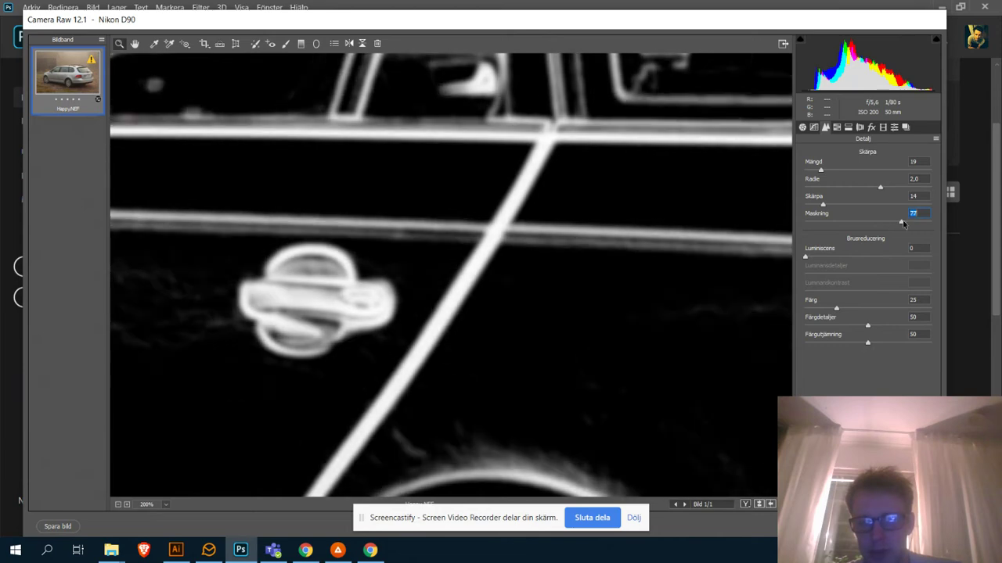
left_click_drag(903, 225, 902, 225)
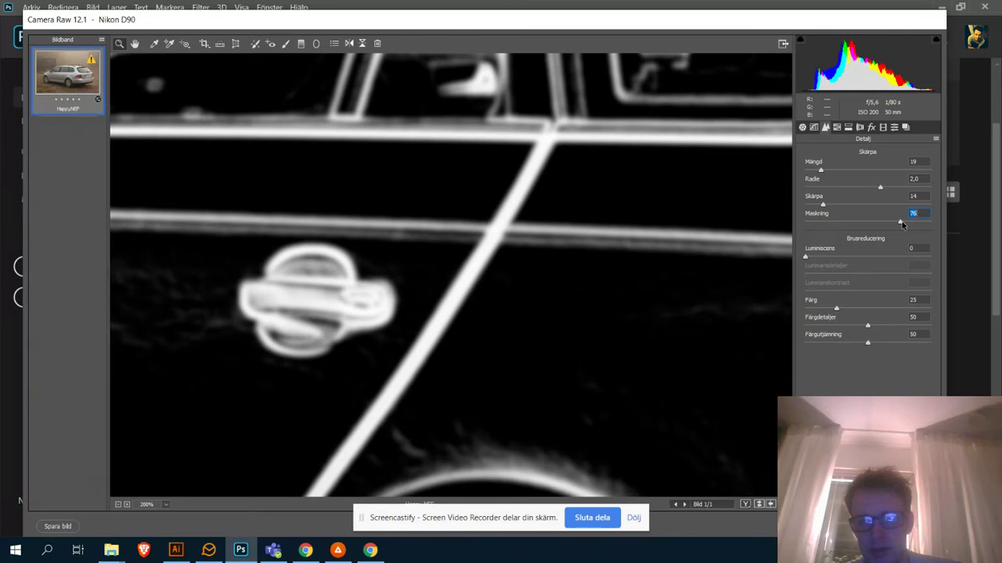
left_click_drag(902, 225, 903, 225)
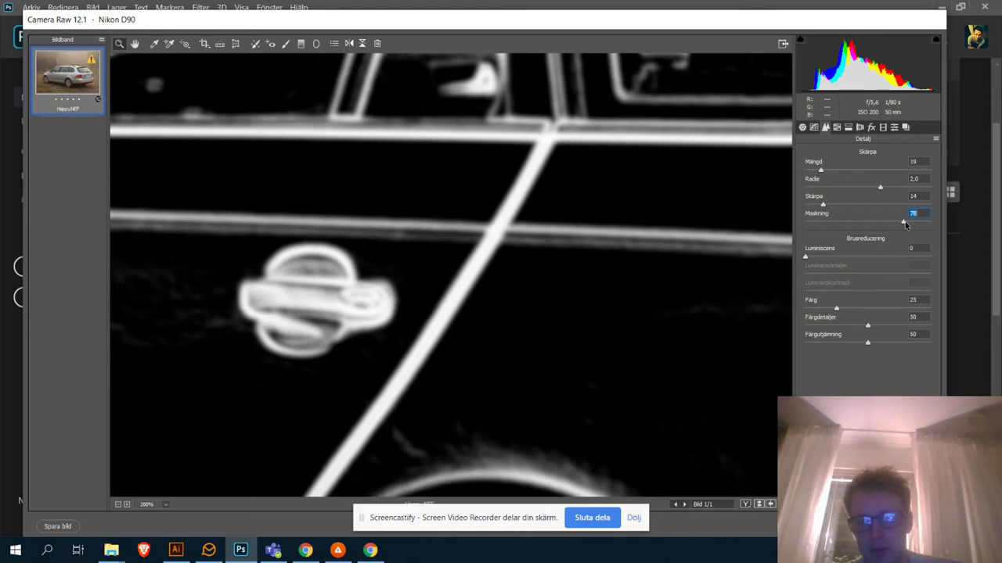
left_click_drag(905, 224, 905, 225)
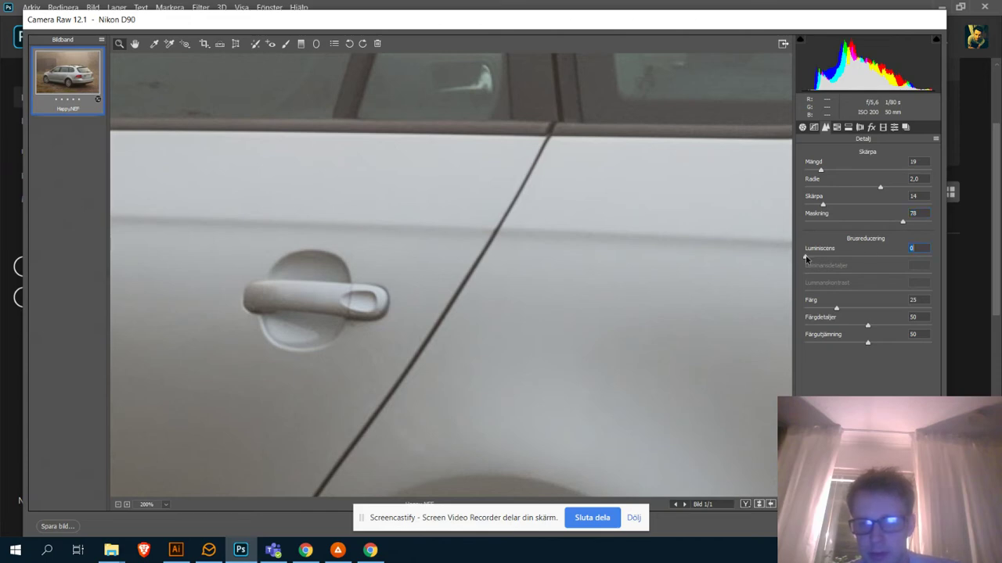
Step: Set the noise reduction's luminance, luminance contrast and colour (Färg) to 50 each
left_click_drag(806, 259, 868, 264)
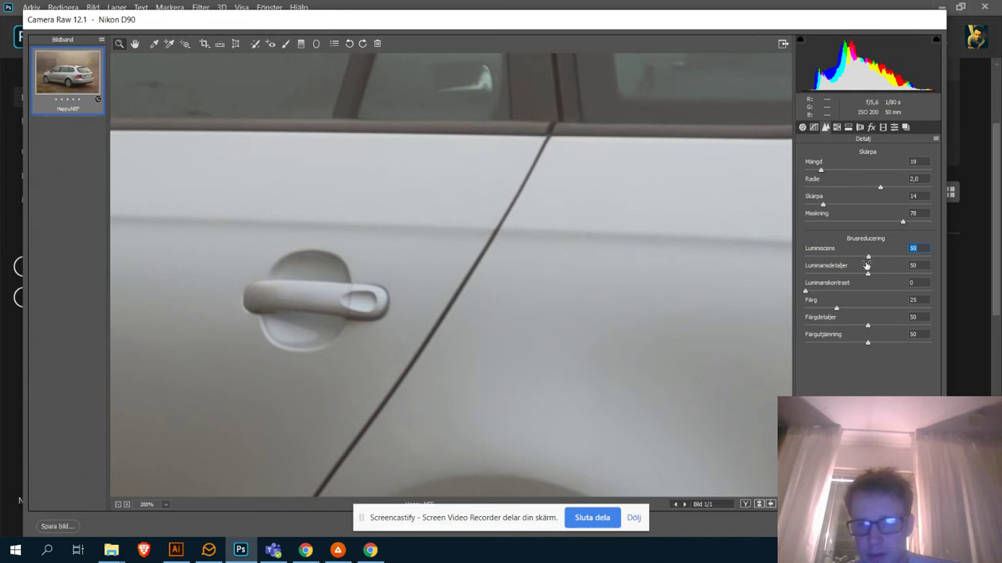
left_click_drag(806, 291, 870, 293)
left_click_drag(836, 310, 866, 311)
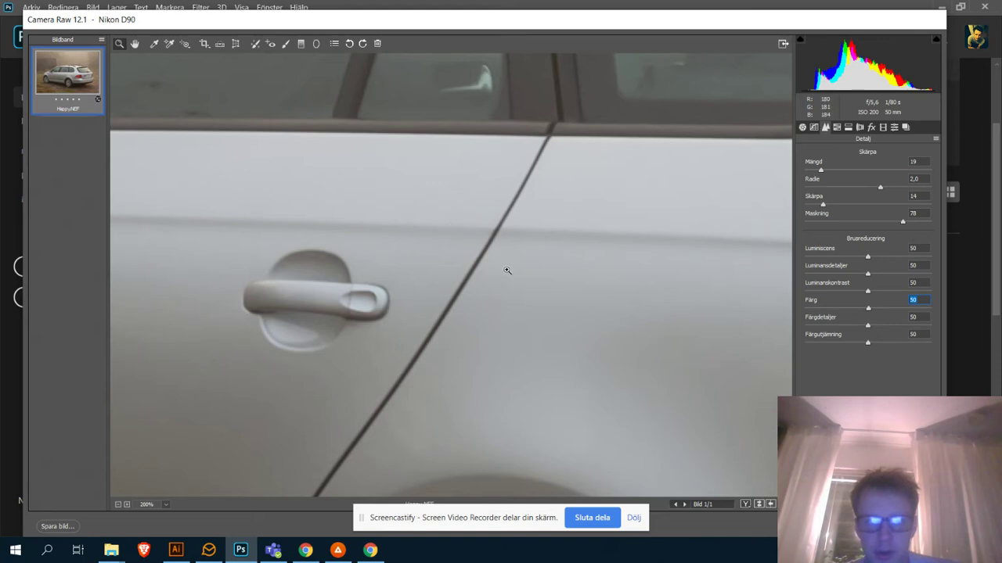
Step: Compare the before and after versions around the door handle and rear wheel at 200%, then return to the single view
left_click_drag(492, 404, 537, 210)
left_click_drag(729, 343, 617, 206)
left_click_drag(274, 139, 649, 276)
left_click(745, 504)
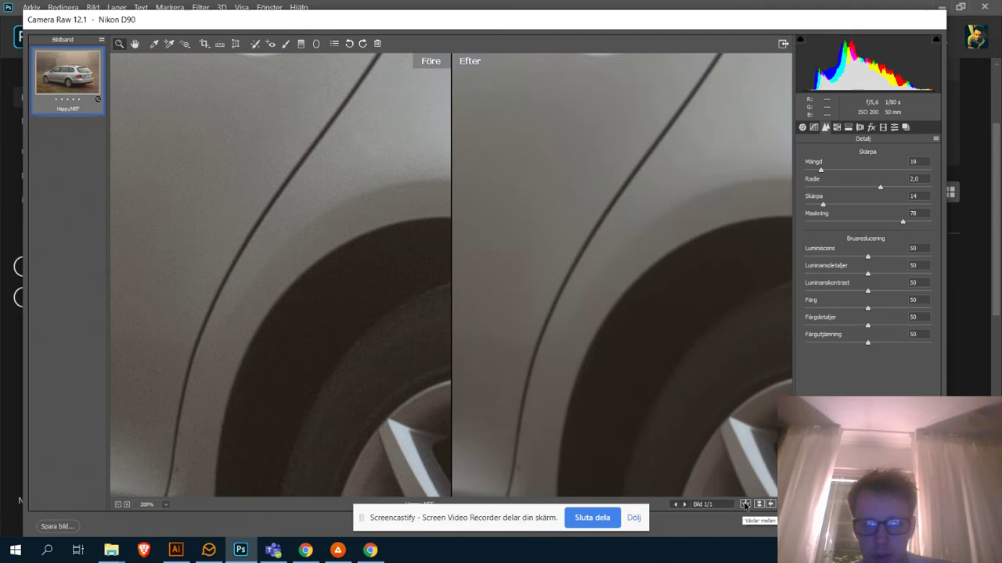
left_click_drag(487, 203, 535, 446)
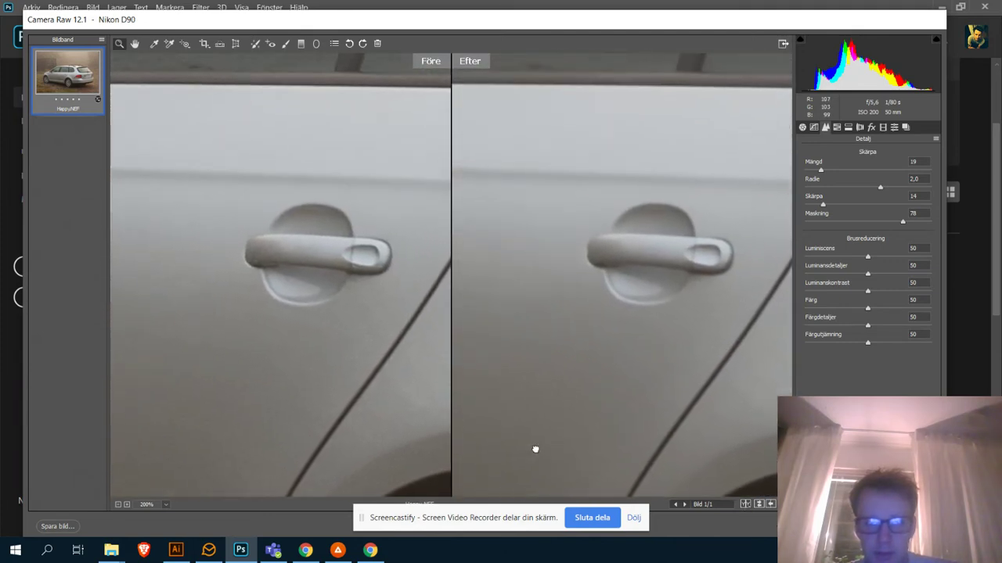
left_click_drag(473, 219, 508, 270)
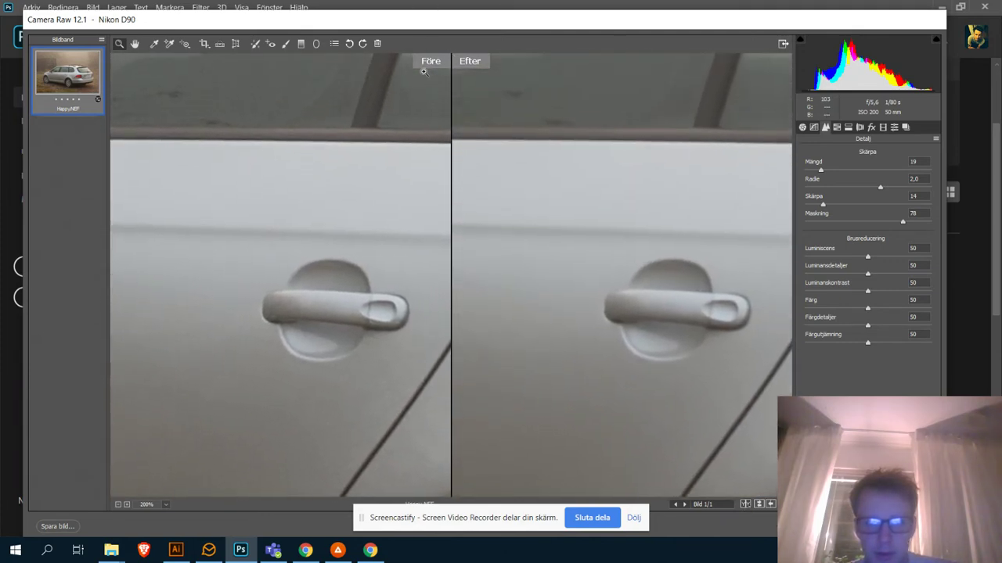
left_click_drag(594, 360, 491, 139)
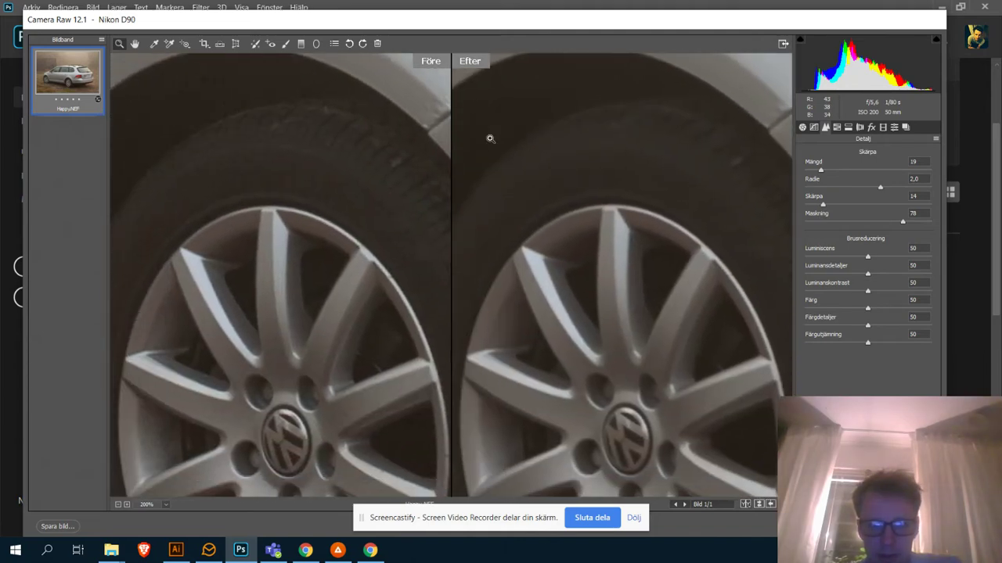
left_click(747, 506)
left_click(748, 505)
left_click(747, 506)
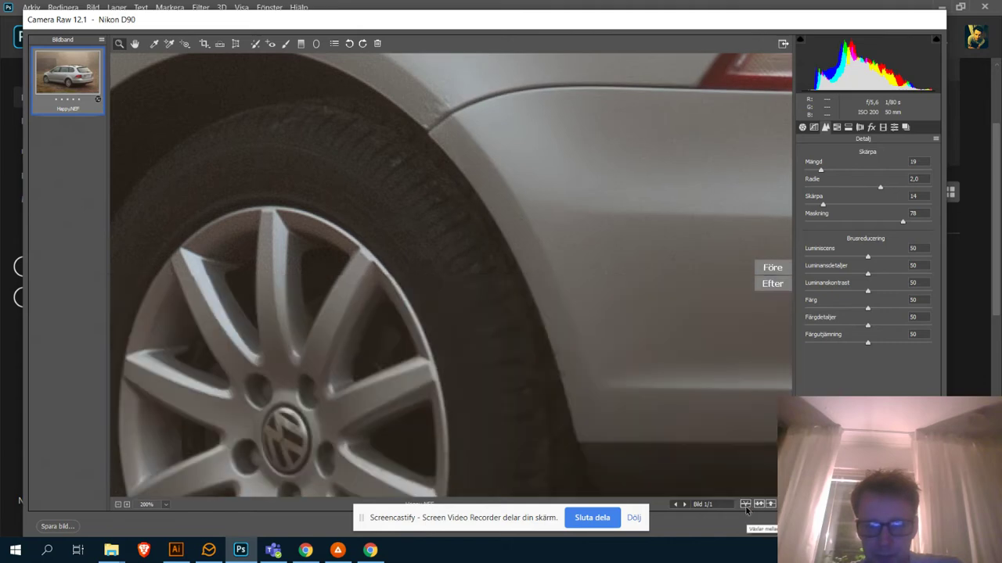
left_click(747, 507)
Step: Inspect the car's side and front at 66.7% magnification and open the Basic (Grundläggande) adjustments
left_click_drag(324, 164, 671, 331)
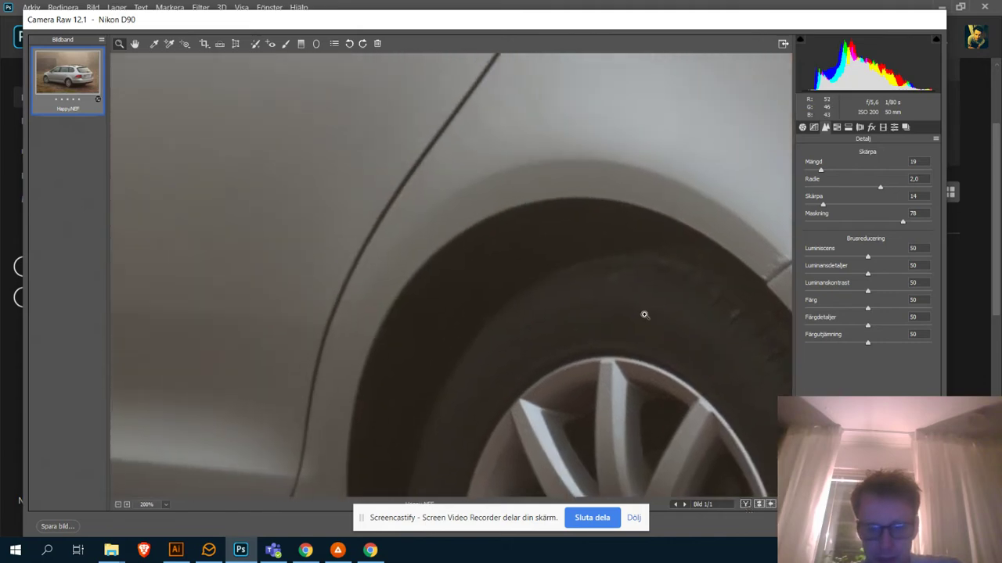
key("ctrl+minus")
key("ctrl+minus")
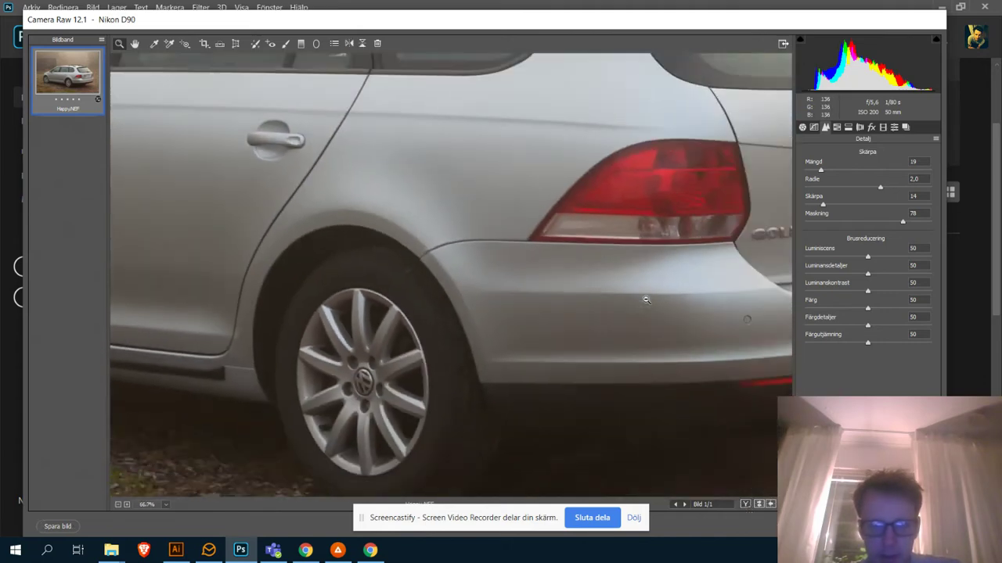
left_click_drag(449, 217, 564, 346)
scroll(386, 275, "left", 5)
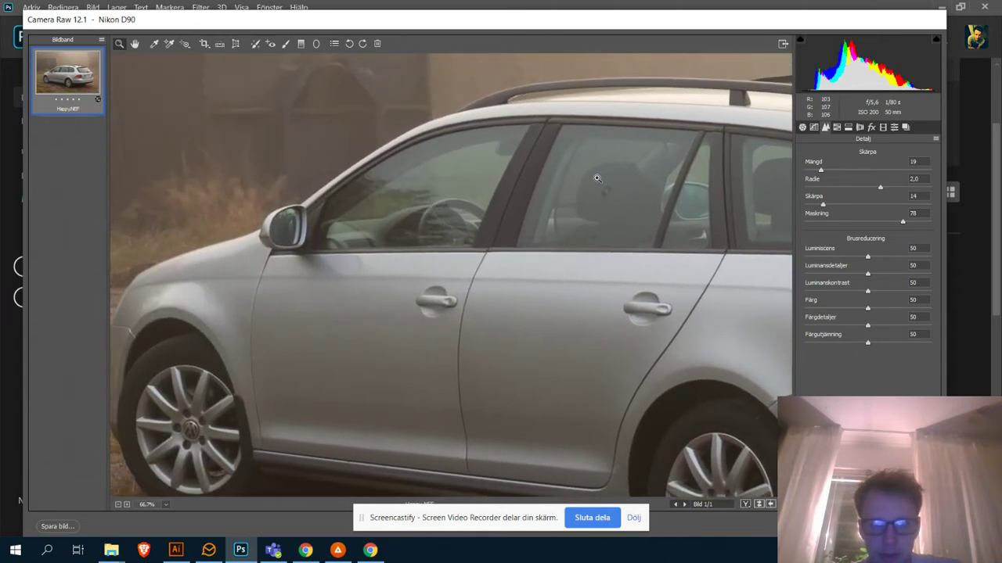
scroll(425, 196, "left", 5)
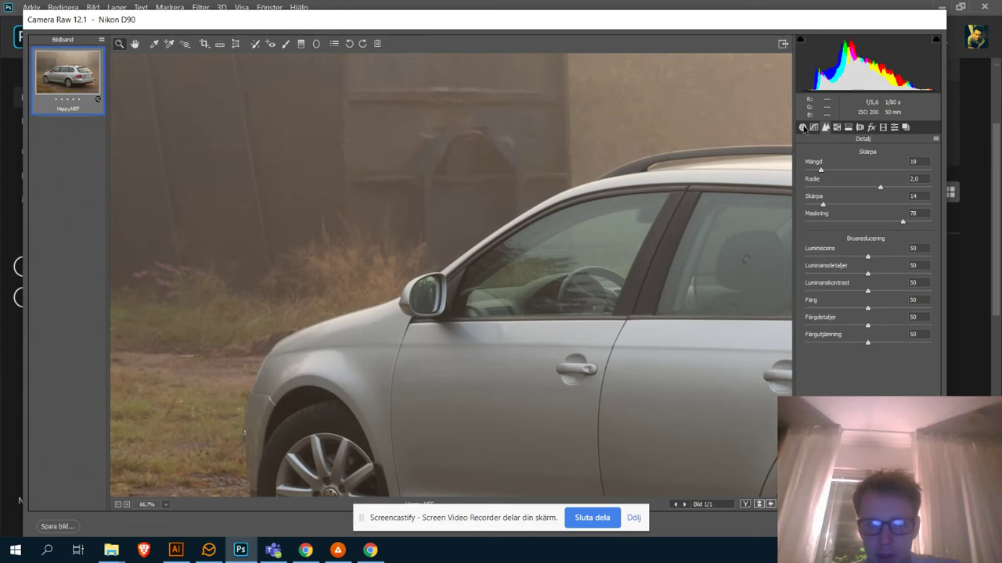
left_click(802, 127)
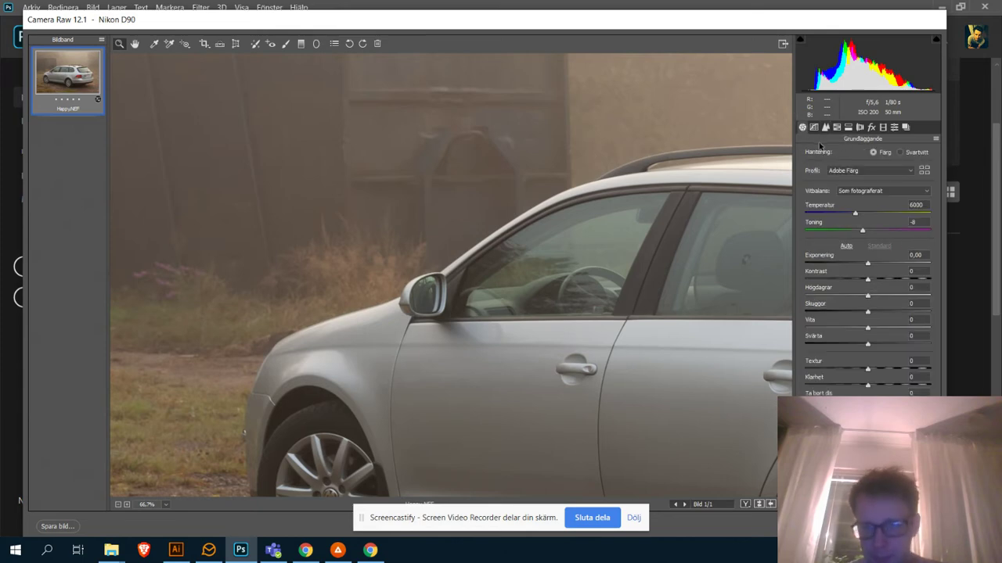
Step: Inspect the car's rear wheel, tail light and number plate area at 66.7%, then check the whole car at 33.3%
left_click_drag(639, 244, 434, 166)
scroll(434, 166, "right", 5)
scroll(434, 167, "down", 4)
scroll(639, 140, "right", 3)
scroll(618, 140, "right", 5)
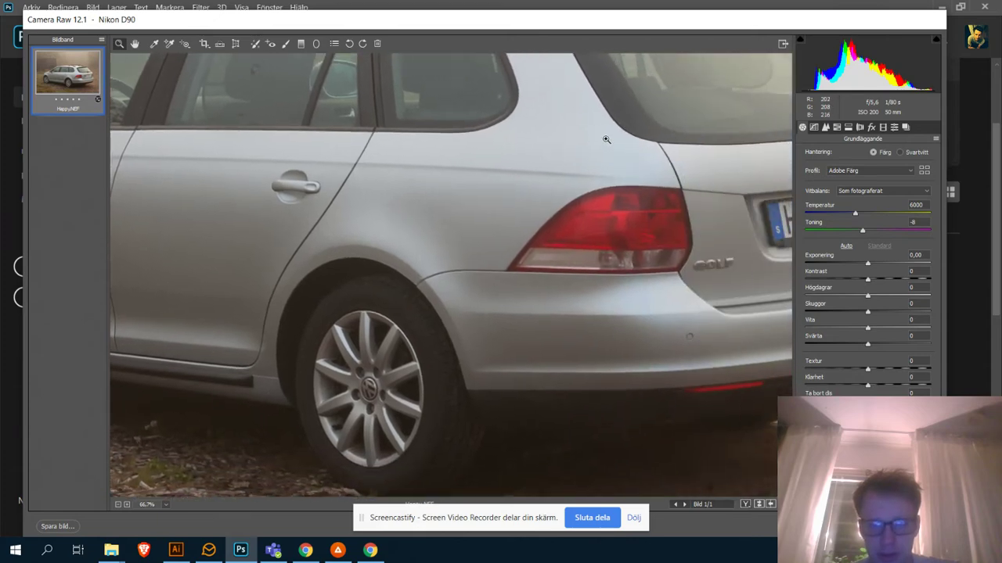
scroll(679, 151, "right", 4)
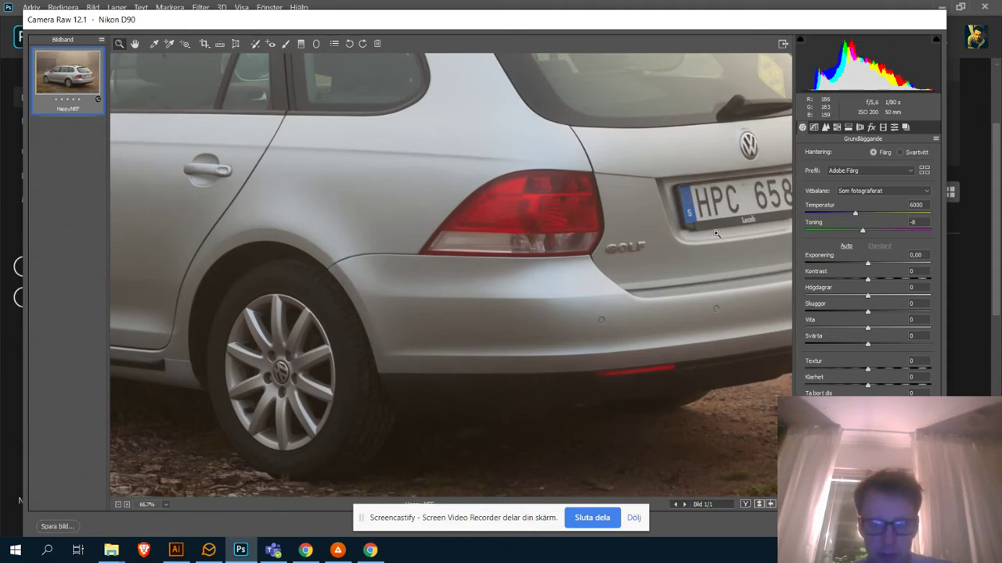
key("ctrl+minus")
key("ctrl+minus")
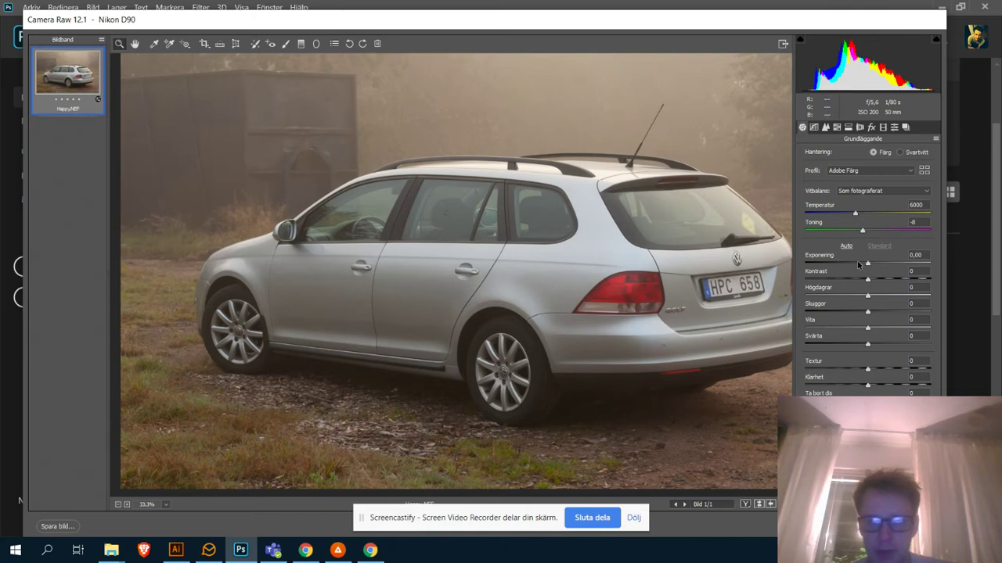
left_click_drag(654, 251, 635, 246)
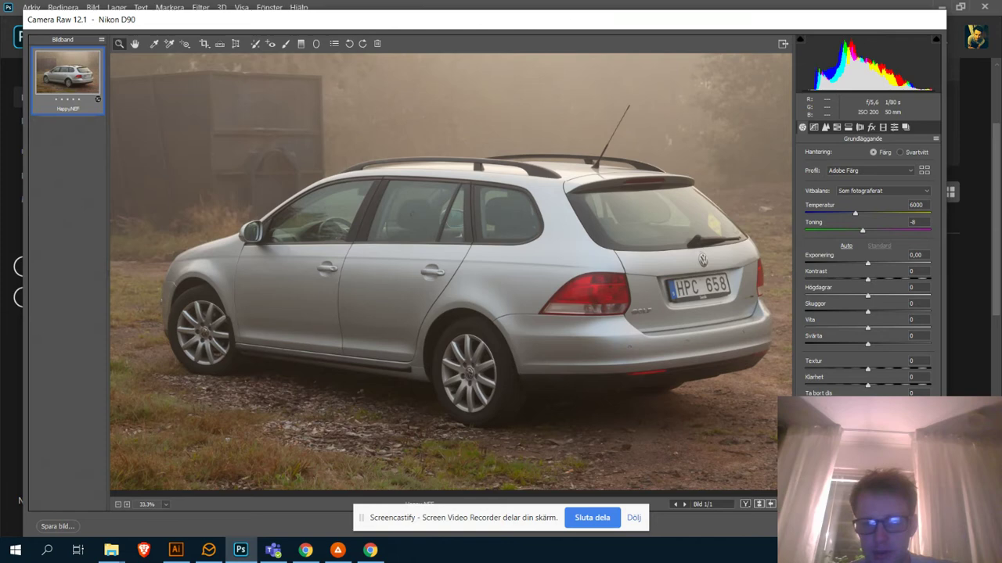
Step: Try stronger dehaze (Ta bort dis) values, settle on +1, and raise the shadows (Skuggor) to +33
left_click(913, 393)
type("38")
key("Return")
key("shift+Down")
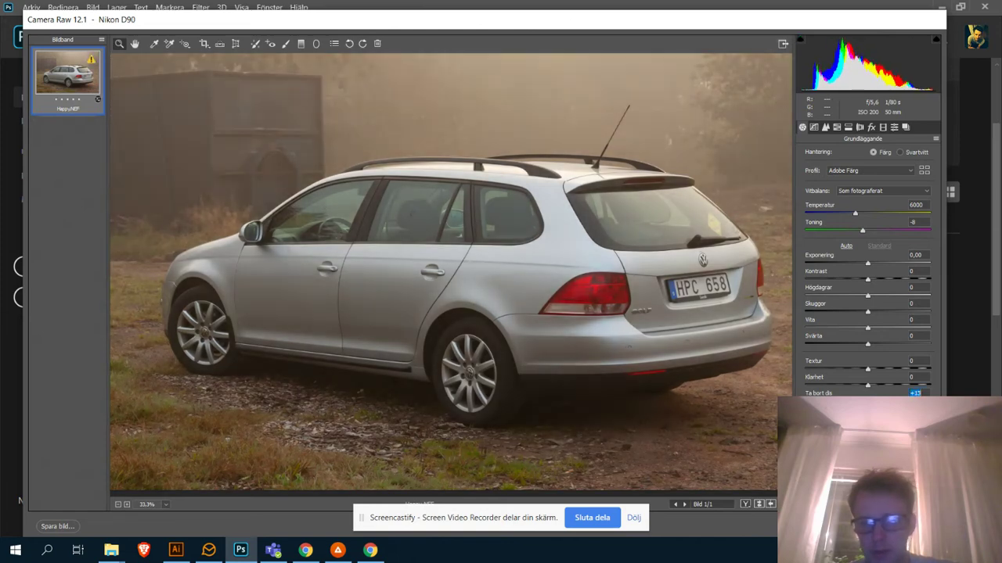
type("02")
key("Return")
key("Down")
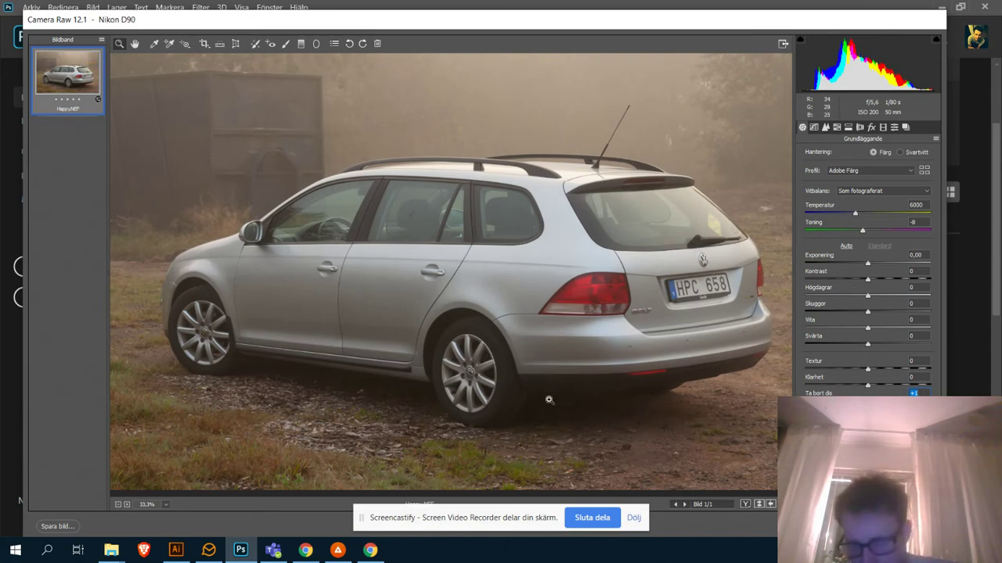
left_click_drag(867, 311, 888, 316)
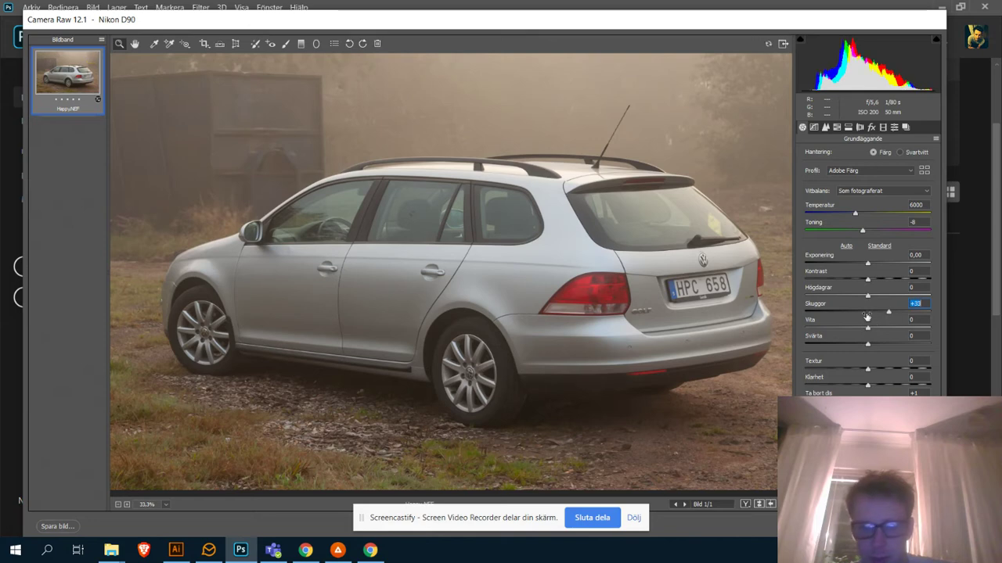
Step: Confirm the workflow options with Adobe RGB (1998), 8 bits/channel, 300 pixels/inch and smart object output, and open the photo in Photoshop
left_click_drag(543, 23, 570, 13)
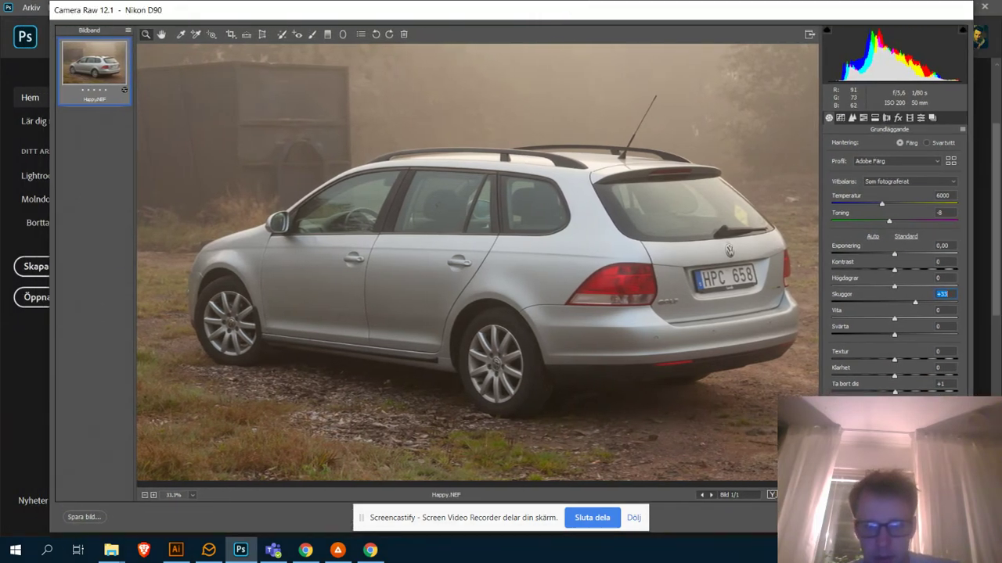
left_click_drag(591, 533, 591, 487)
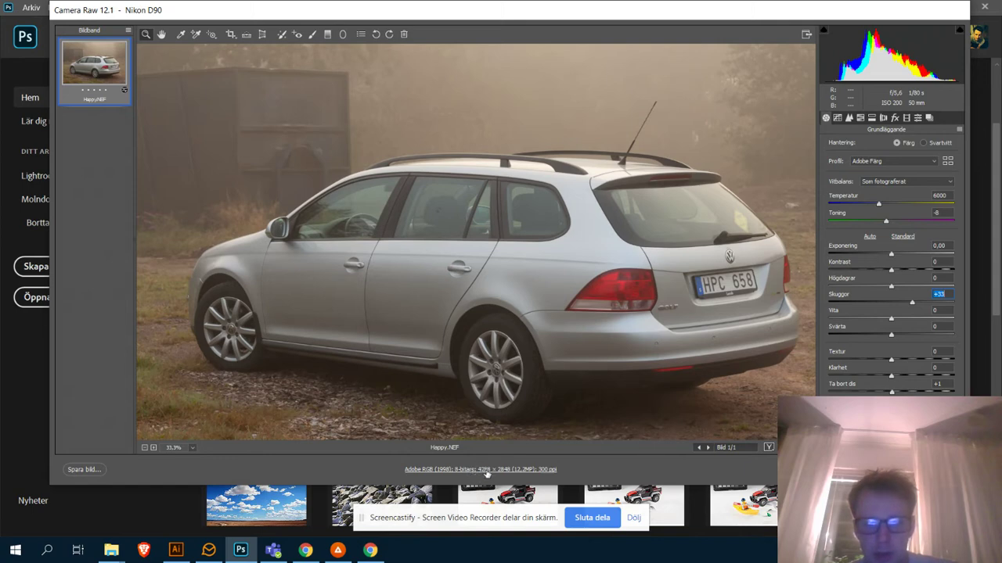
left_click(482, 470)
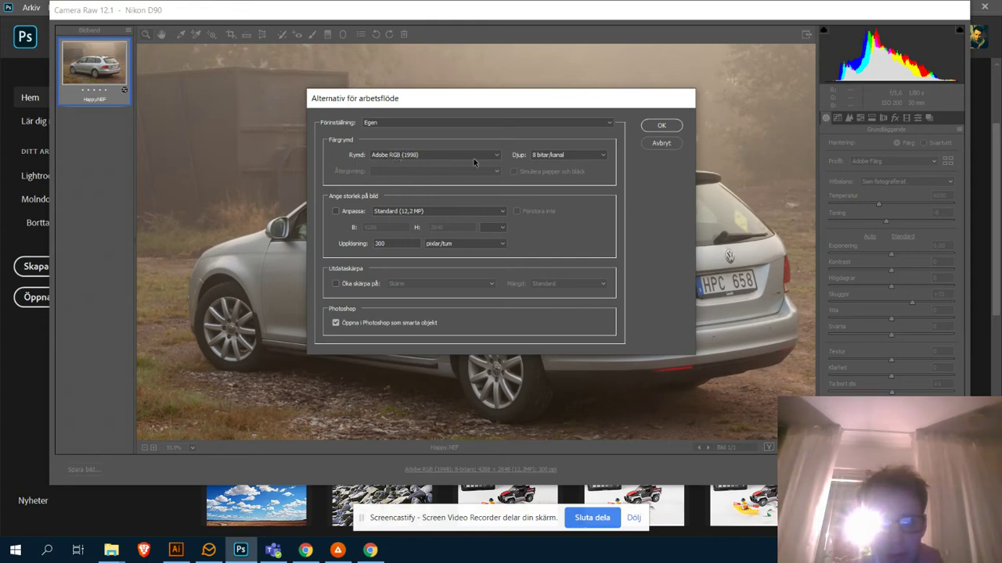
left_click(658, 127)
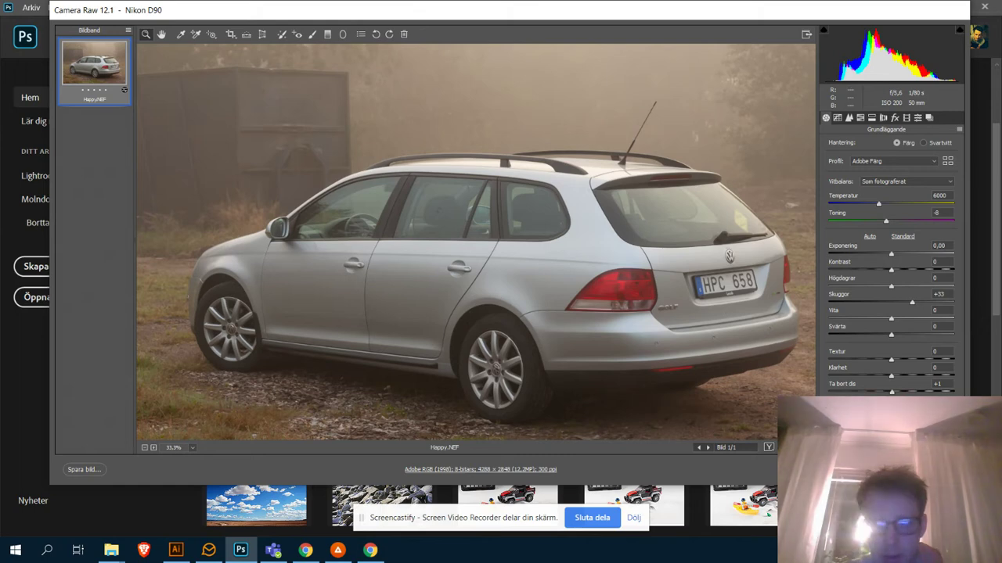
key("Escape")
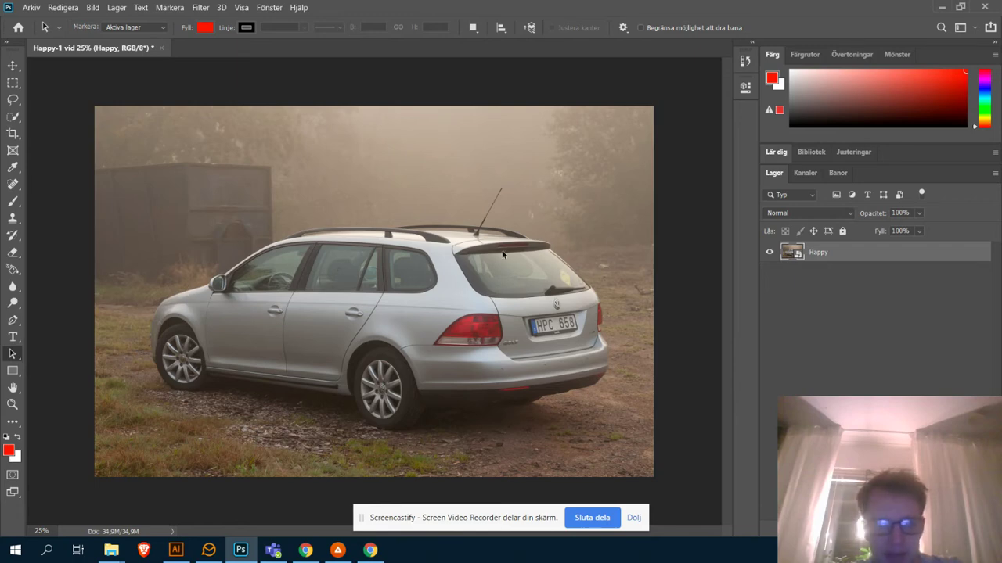
Step: Start a Pen tool path where the front bumper meets the tyre and curve it up the bumper's lower edge at 200% magnification
key("ctrl+plus")
key("ctrl+plus")
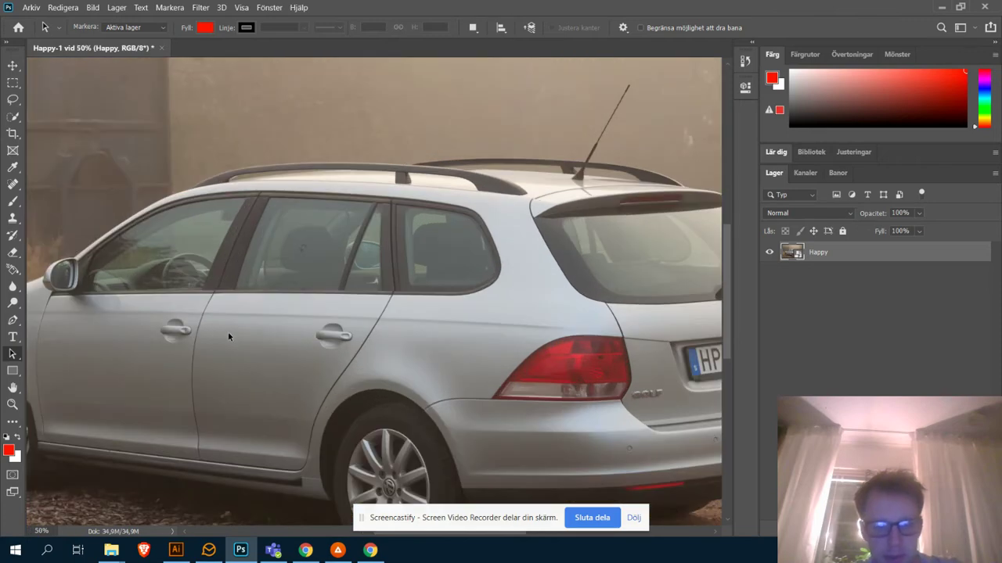
left_click_drag(228, 336, 513, 232)
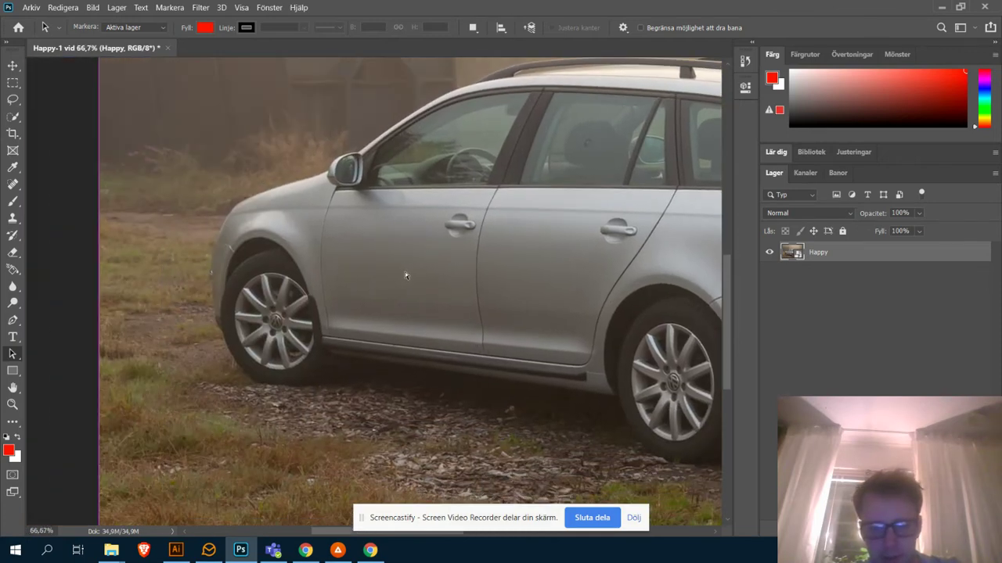
key("ctrl+plus")
key("ctrl+plus")
left_click_drag(396, 277, 469, 253)
key("ctrl+plus")
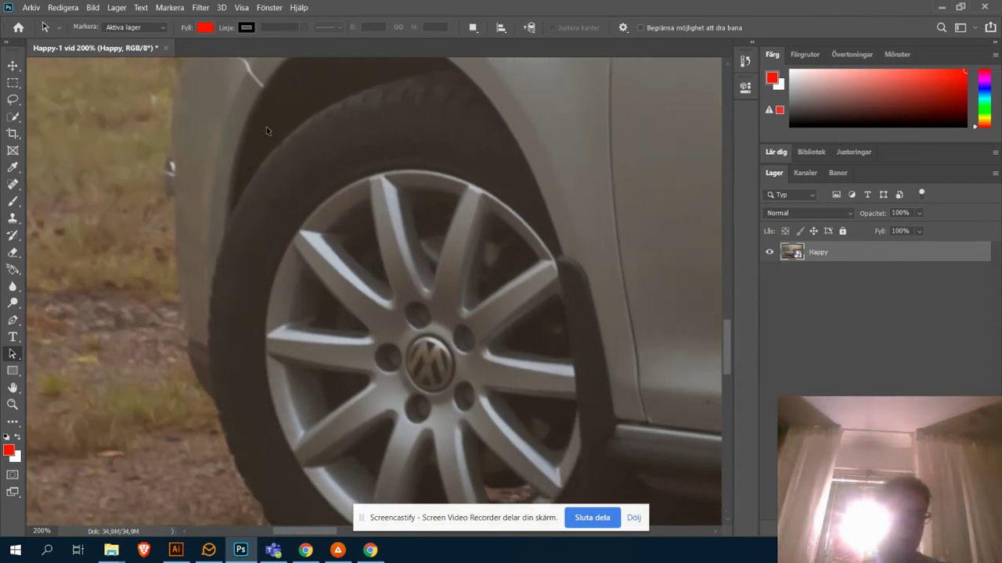
left_click(13, 320)
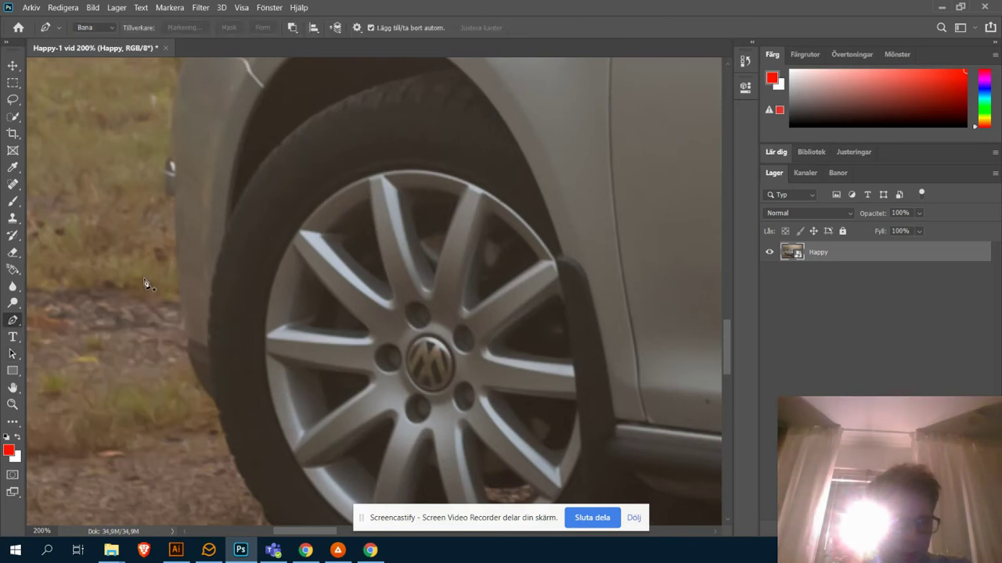
left_click_drag(243, 335, 315, 319)
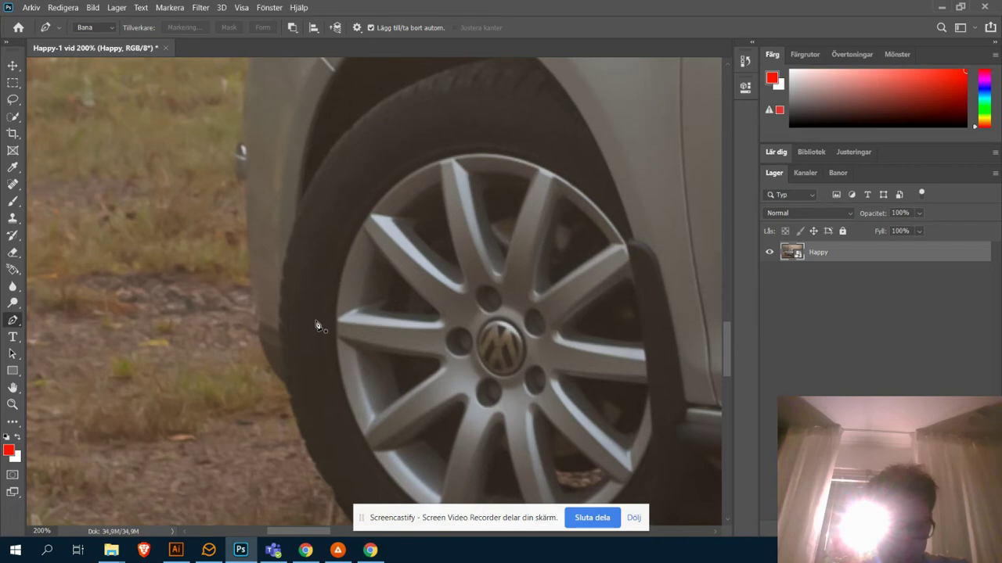
left_click_drag(393, 304, 386, 315)
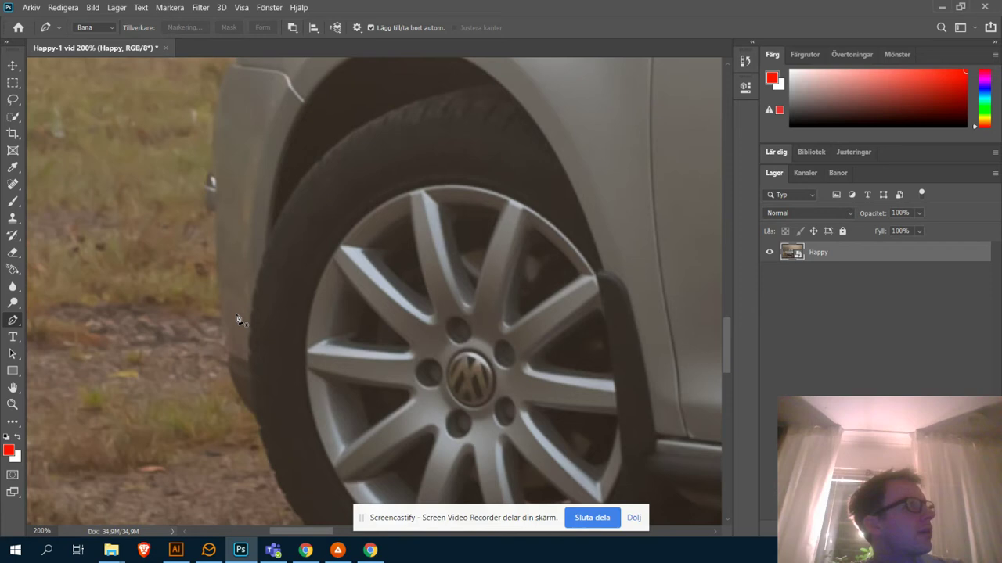
left_click(259, 423)
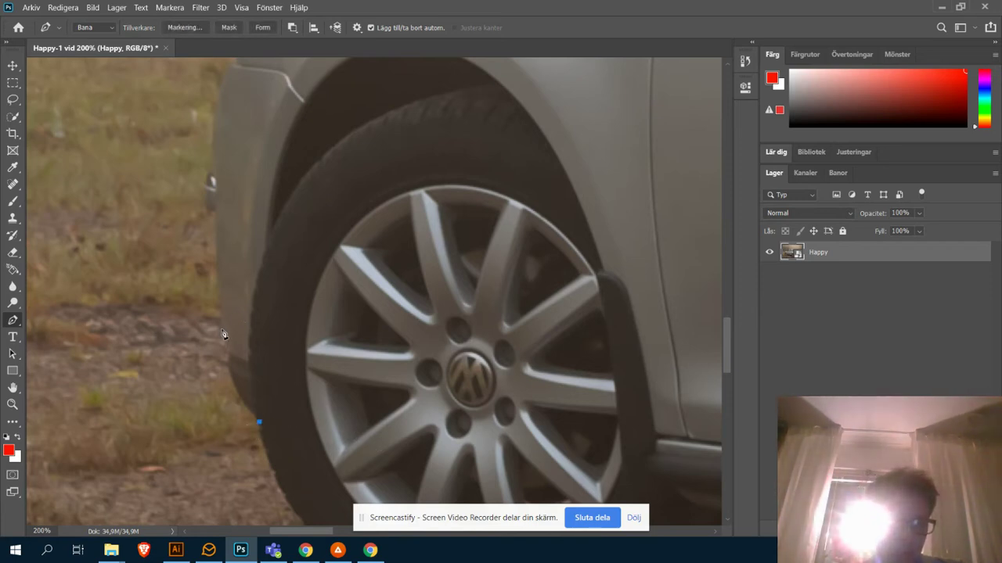
left_click_drag(223, 333, 219, 268)
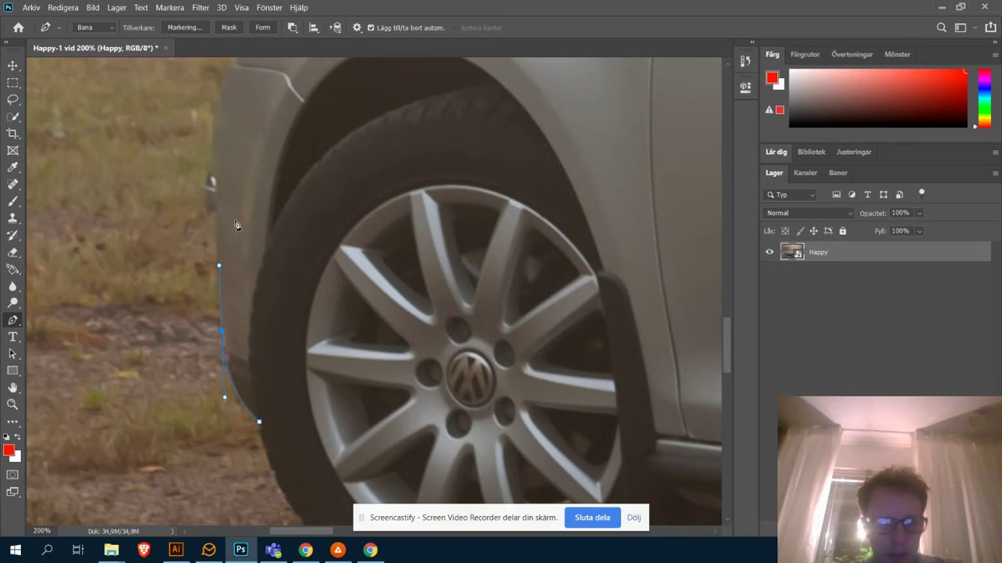
Step: Continue the path up the front bumper to its seam with the fender, and redirect the last anchor's handle along the fender
left_click_drag(258, 194, 309, 317)
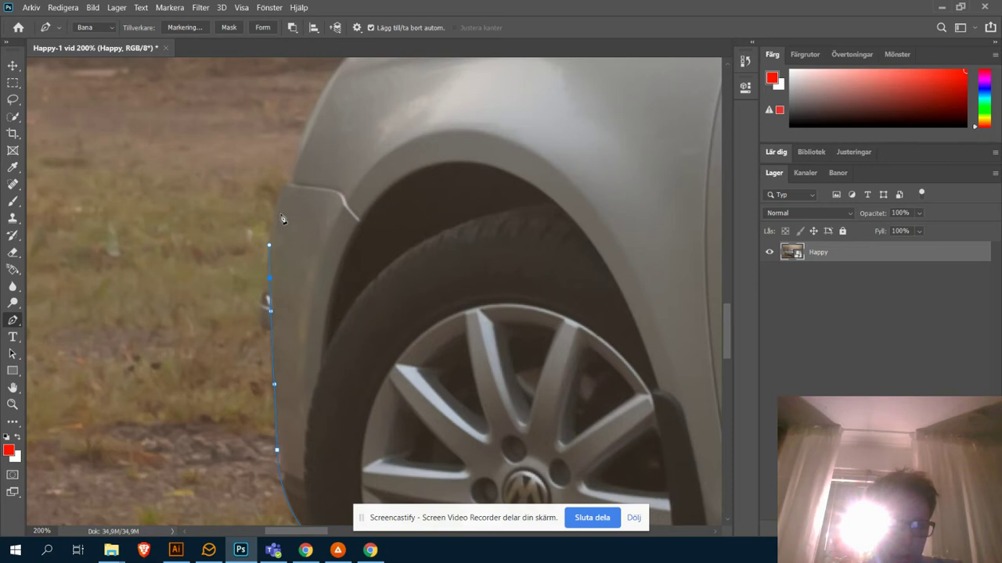
left_click_drag(278, 219, 284, 307)
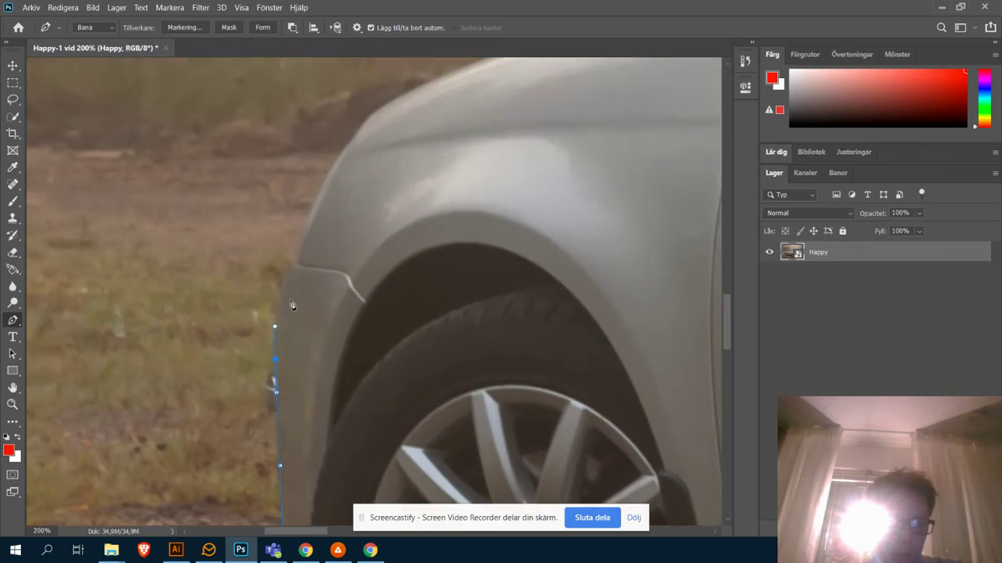
left_click(290, 269)
left_click_drag(365, 255, 365, 290)
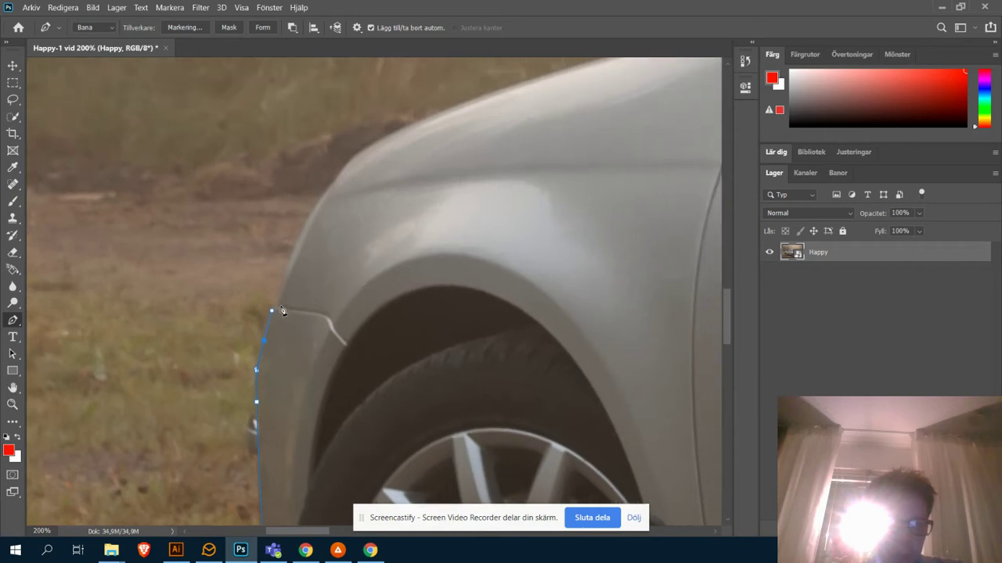
left_click_drag(287, 307, 290, 308)
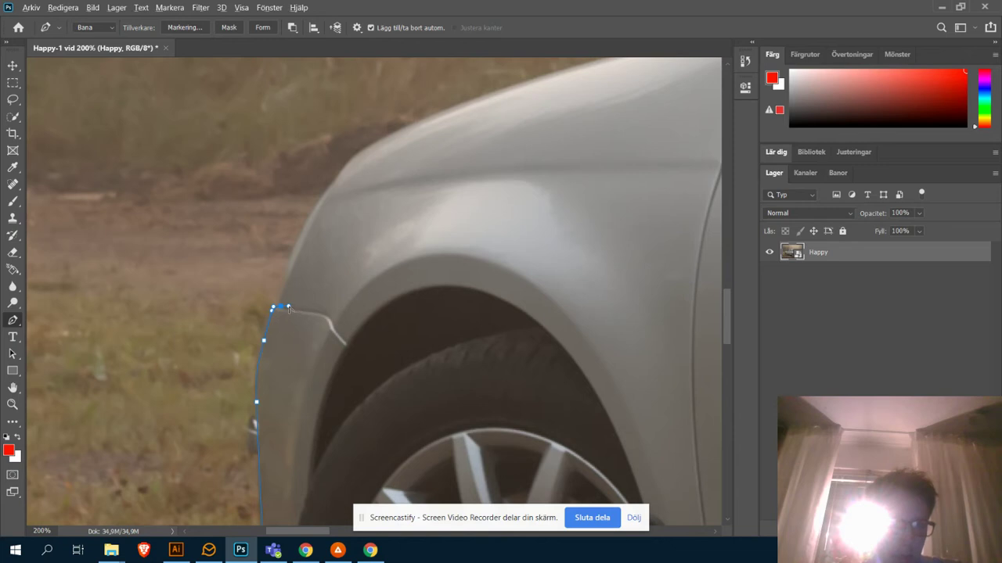
left_click_drag(288, 309, 287, 298)
mouse_move(283, 299)
left_mouse_down()
mouse_move(272, 298)
mouse_move(296, 311)
mouse_move(264, 290)
mouse_move(283, 307)
mouse_move(283, 293)
left_mouse_up()
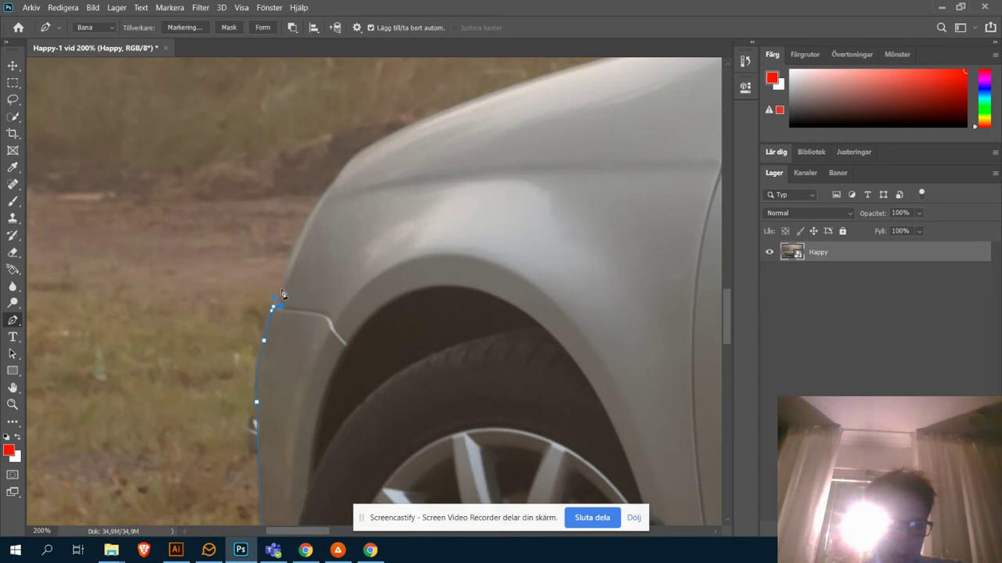
Step: Trace the path along the fender and bonnet edge to the side mirror, ending with a corner anchor at the mirror
left_click_drag(286, 283, 295, 252)
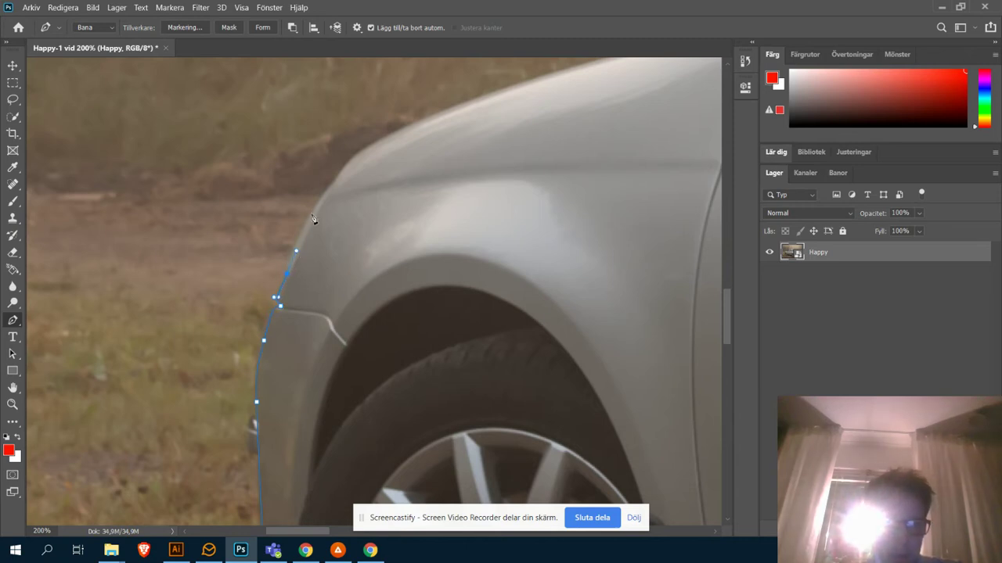
left_click_drag(332, 186, 338, 179)
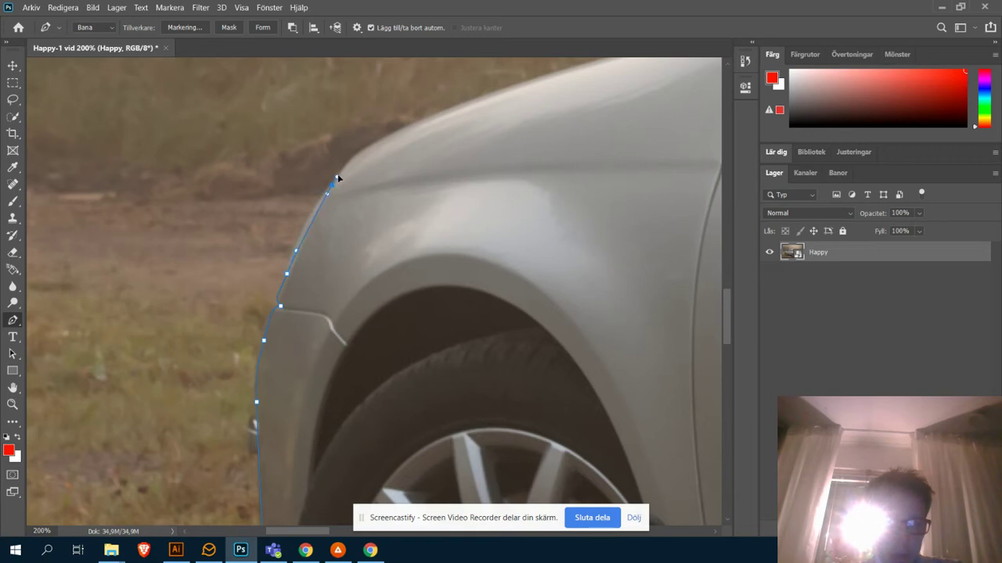
left_click_drag(432, 117, 494, 94)
left_click_drag(588, 105, 342, 284)
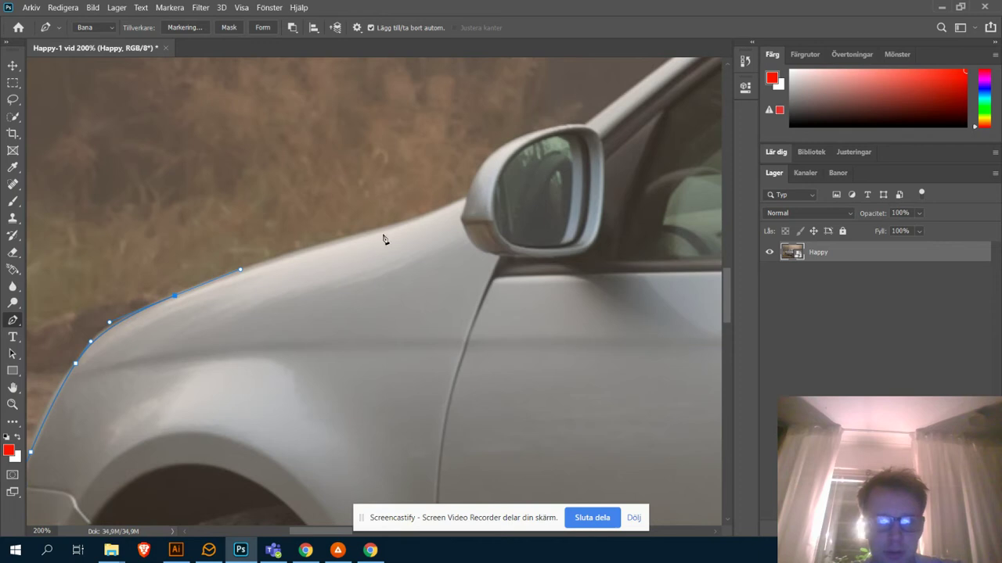
left_click_drag(393, 225, 432, 209)
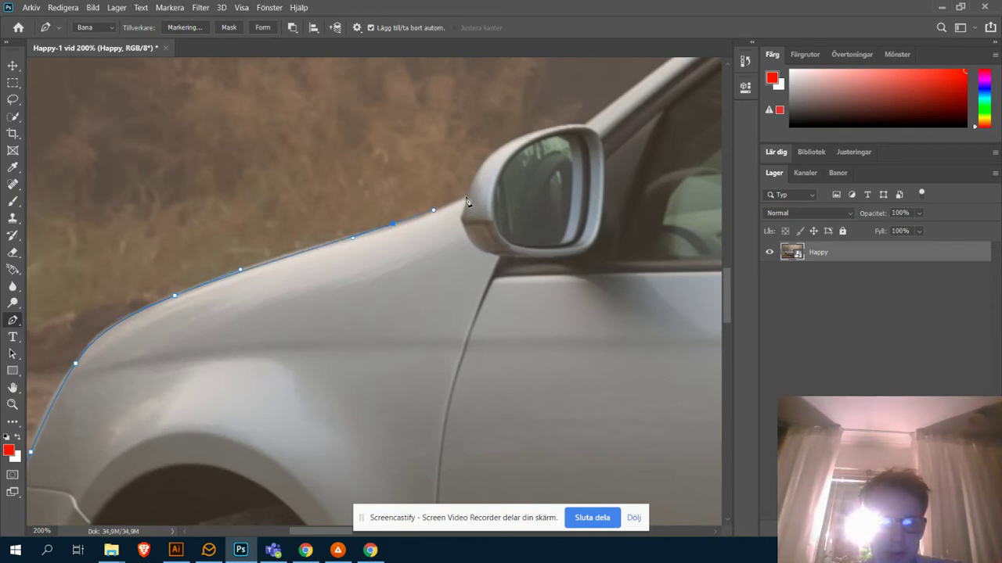
left_click_drag(467, 198, 472, 195)
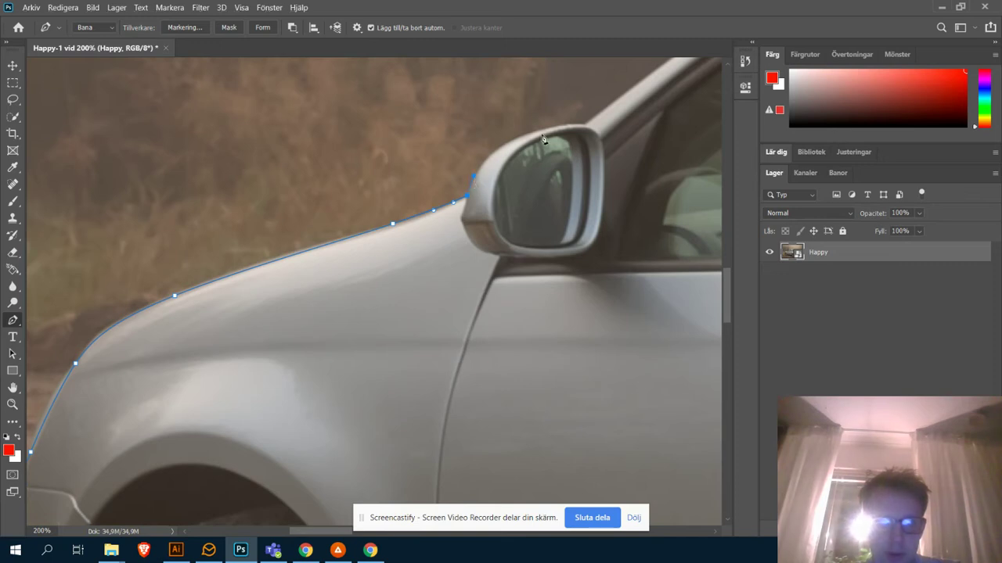
Step: Trace the path over the side mirror and along the outer edge of the front window frame to the start of the roof rail
left_click_drag(520, 137, 287, 389)
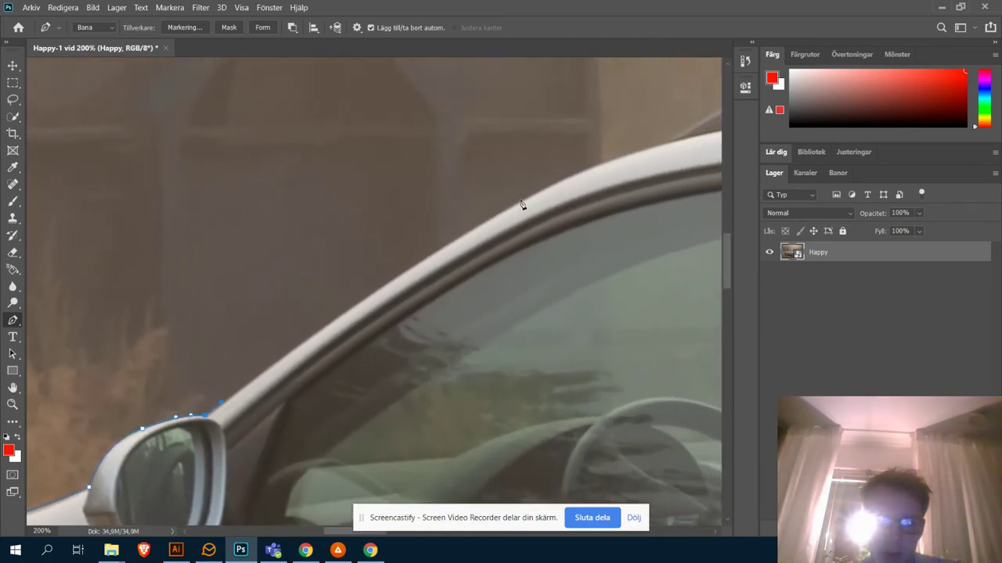
left_click_drag(511, 205, 557, 187)
left_click(597, 167)
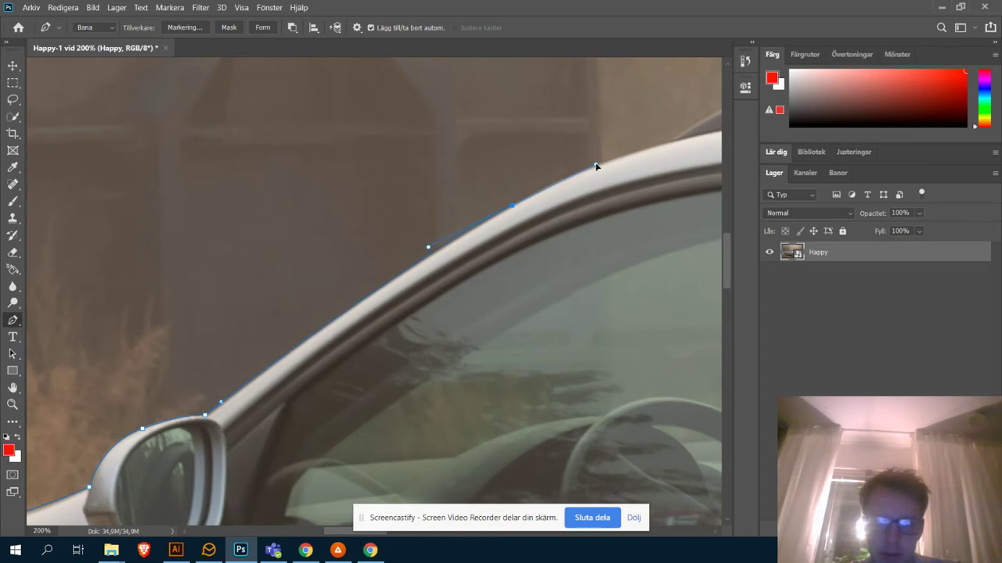
left_click_drag(642, 174, 269, 312)
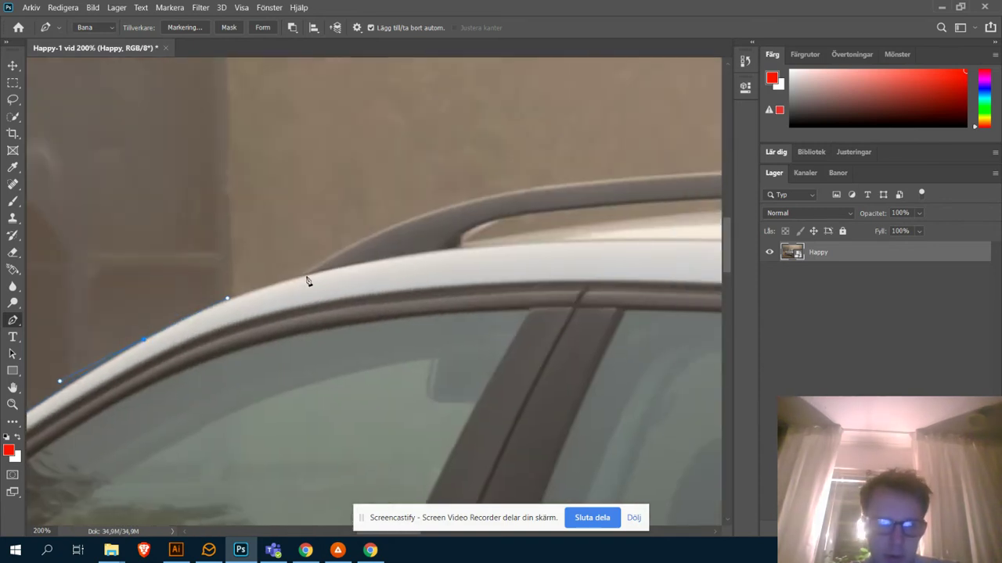
left_click_drag(302, 276, 319, 259)
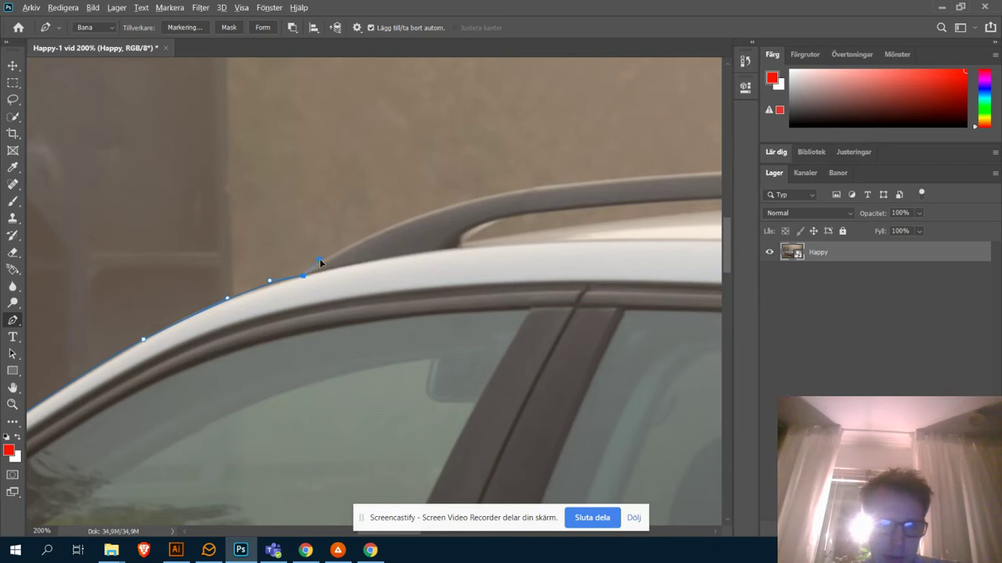
Step: Continue the path along the near roof rail's upper edge to the point where the far roof rail emerges behind it
left_click_drag(503, 236, 333, 306)
left_click_drag(337, 261, 438, 246)
left_click_drag(593, 286, 368, 304)
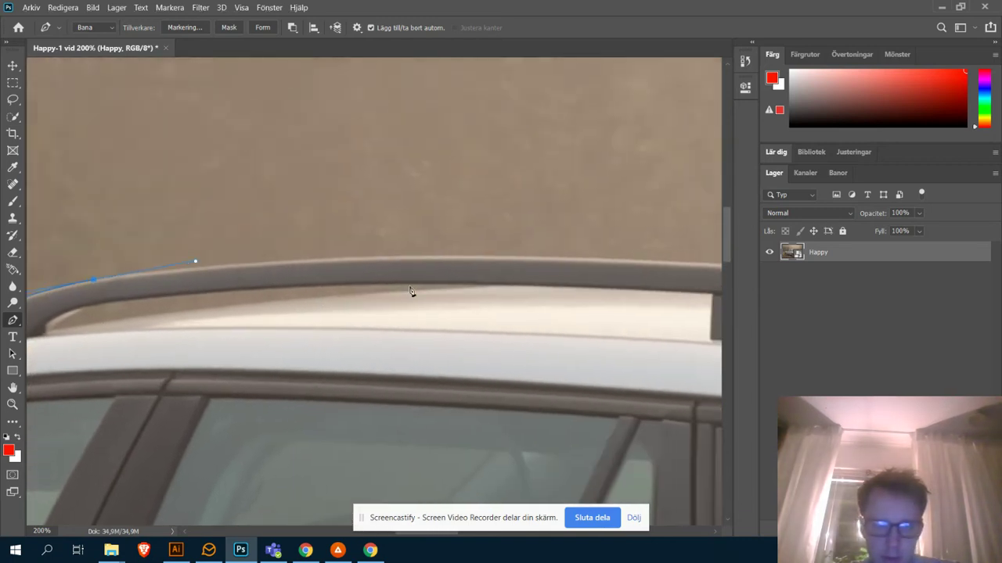
left_click_drag(529, 259, 638, 262)
left_click_drag(659, 345, 219, 315)
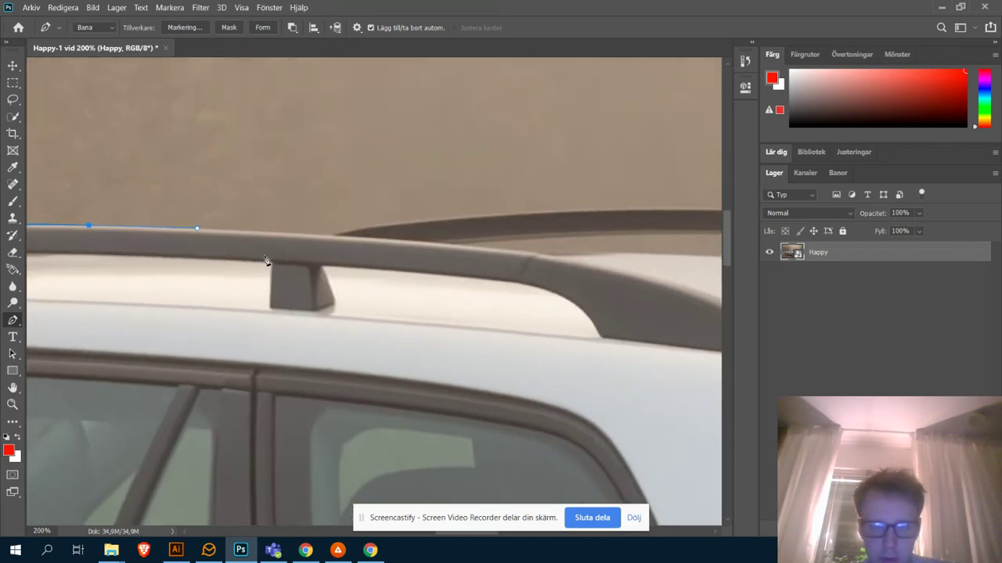
left_click(329, 236)
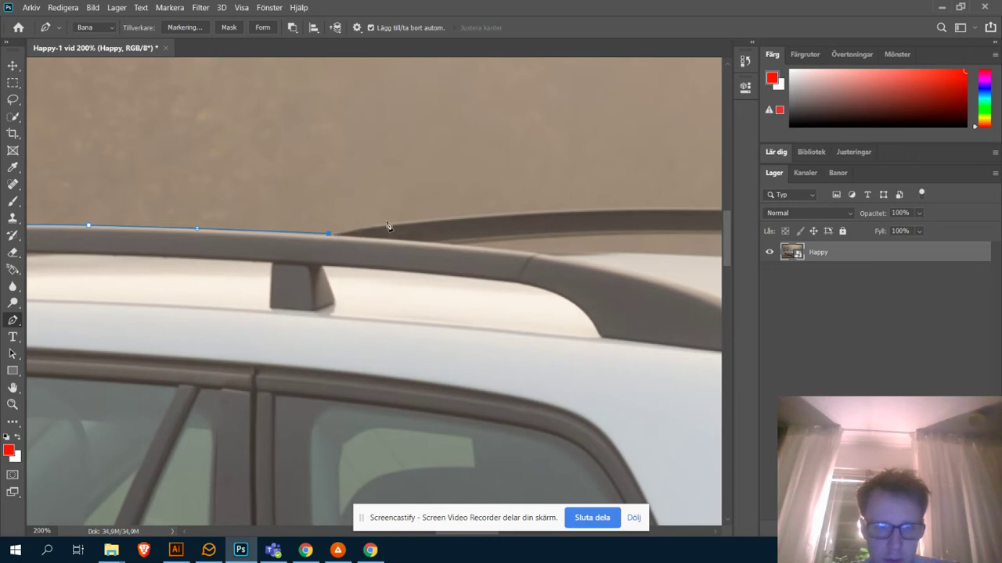
Step: Trace the path over the far roof rail, leaving out the antenna, down to the rail's rear end and onto the rear spoiler
mouse_move(557, 212)
left_mouse_down()
mouse_move(482, 232)
mouse_move(555, 227)
left_mouse_up()
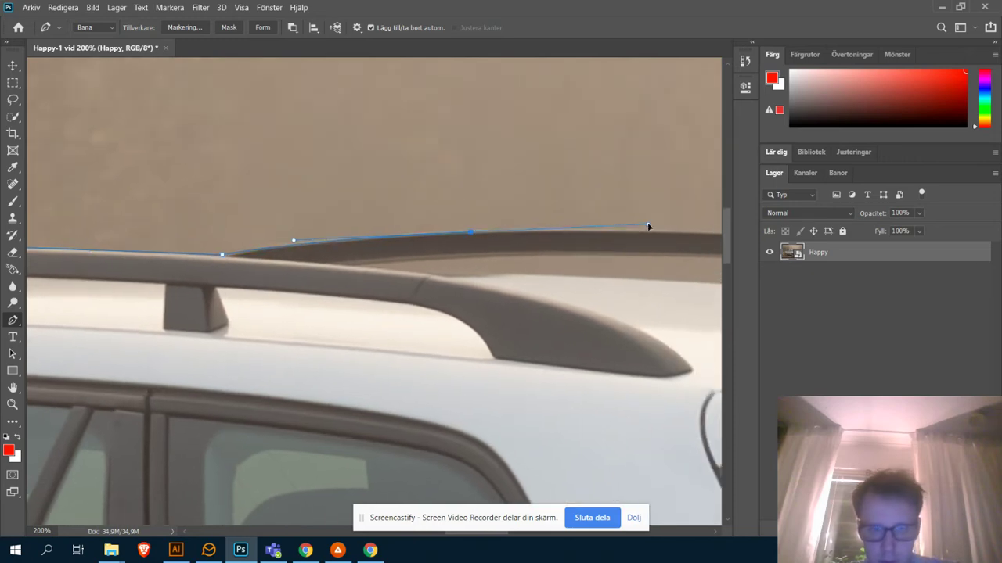
scroll(649, 224, "right", 5)
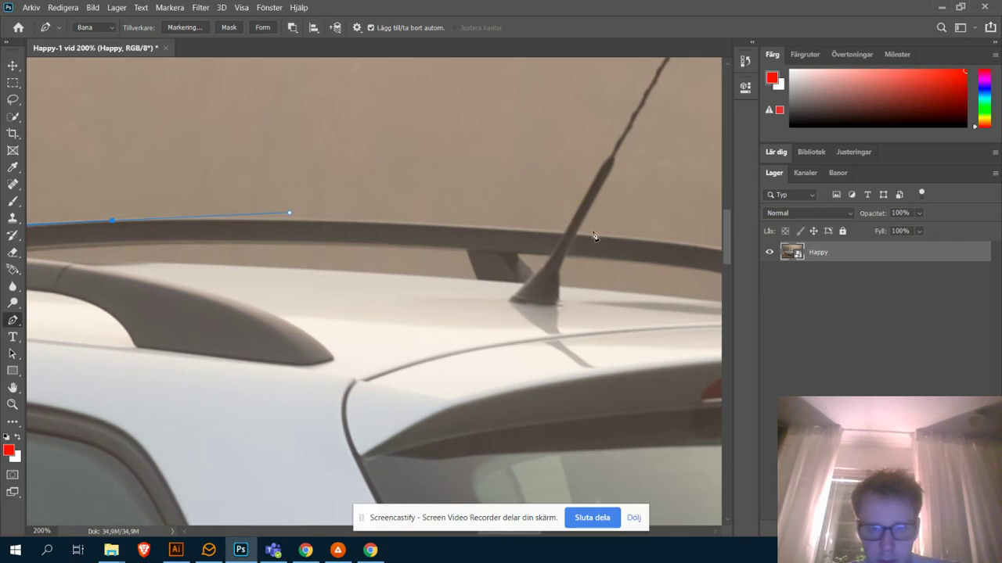
left_click_drag(597, 238, 299, 303)
left_click_drag(509, 258, 596, 287)
left_click(620, 313)
left_click_drag(655, 361, 384, 230)
left_click(300, 232)
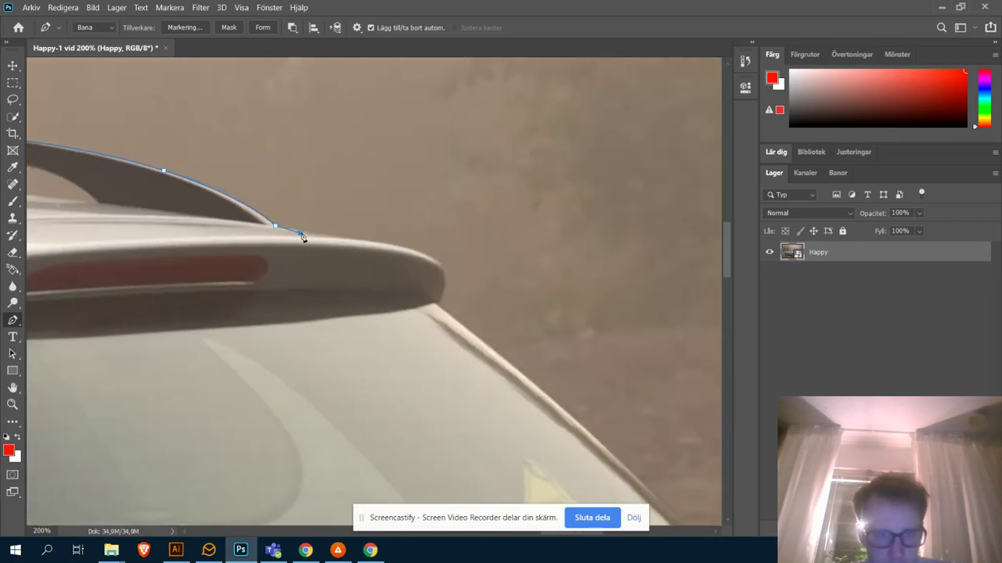
Step: Trace around the spoiler's tip and down the rear window's outer edge, and shorten the last anchor's outgoing handle
left_click_drag(439, 265, 451, 288)
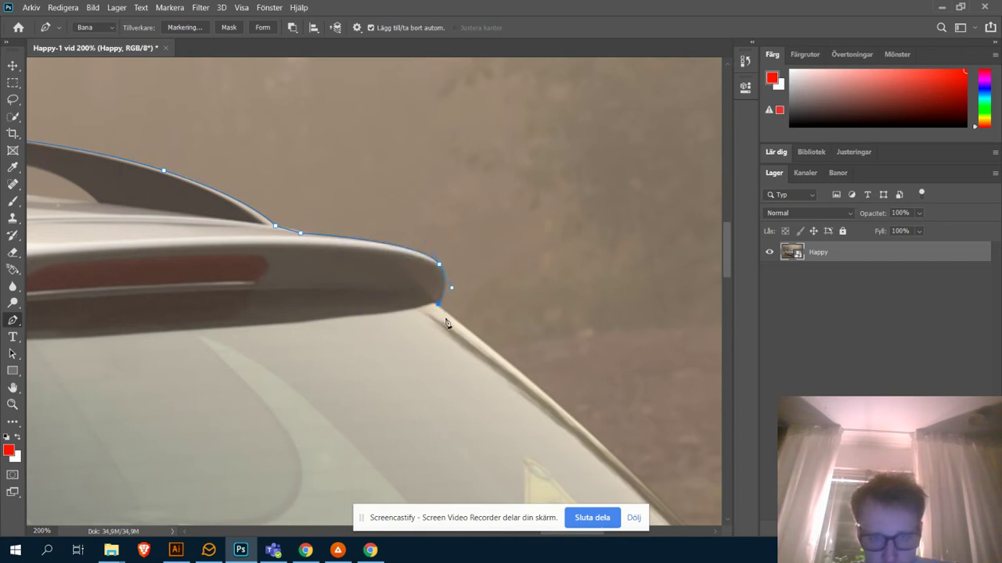
scroll(446, 323, "down", 5)
scroll(446, 323, "right", 5)
left_click_drag(447, 344, 517, 437)
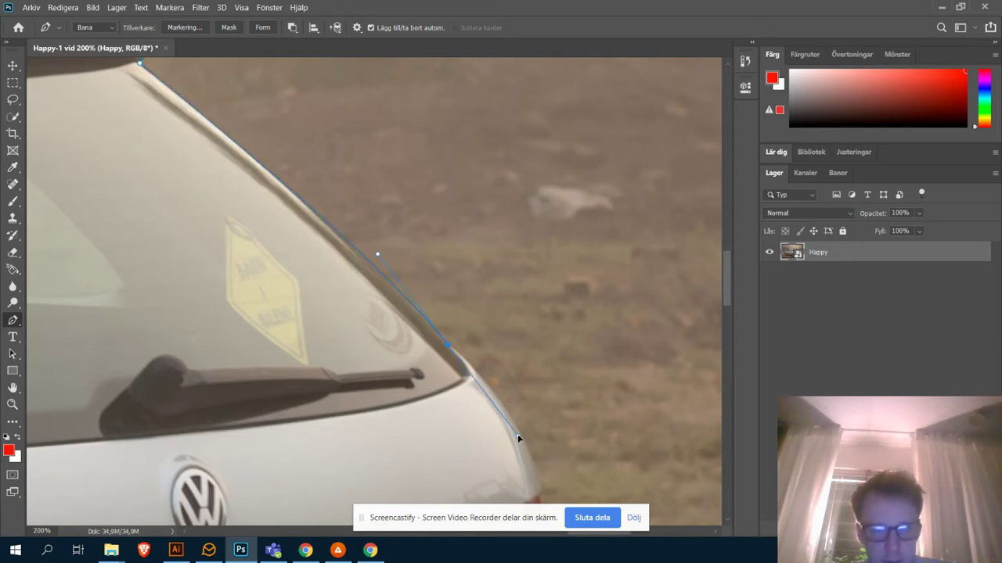
left_click_drag(518, 436, 475, 363)
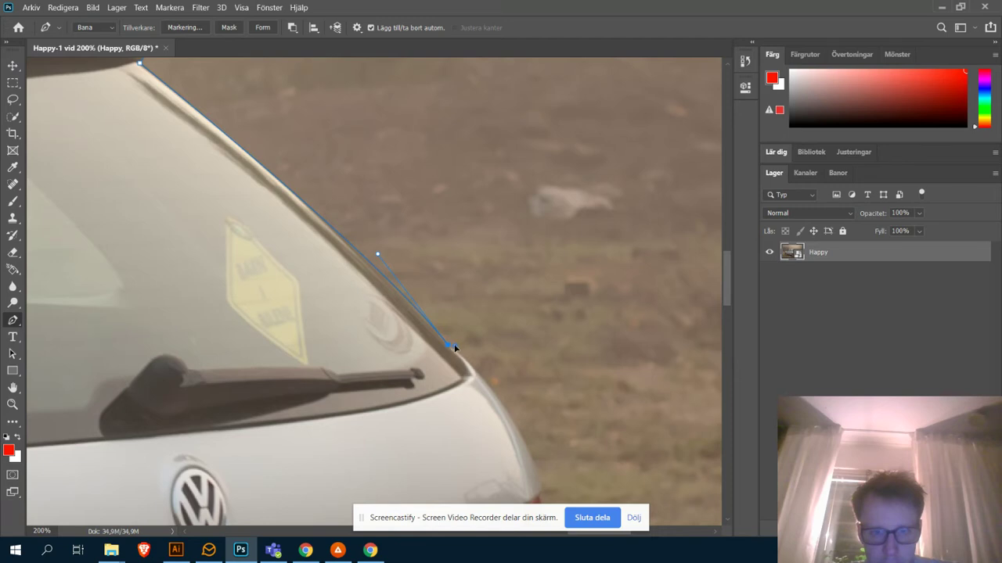
Step: Trace the path down the tailgate's edge and the tail light to the upper part of the rear bumper
scroll(449, 323, "down", 4)
scroll(448, 323, "right", 2)
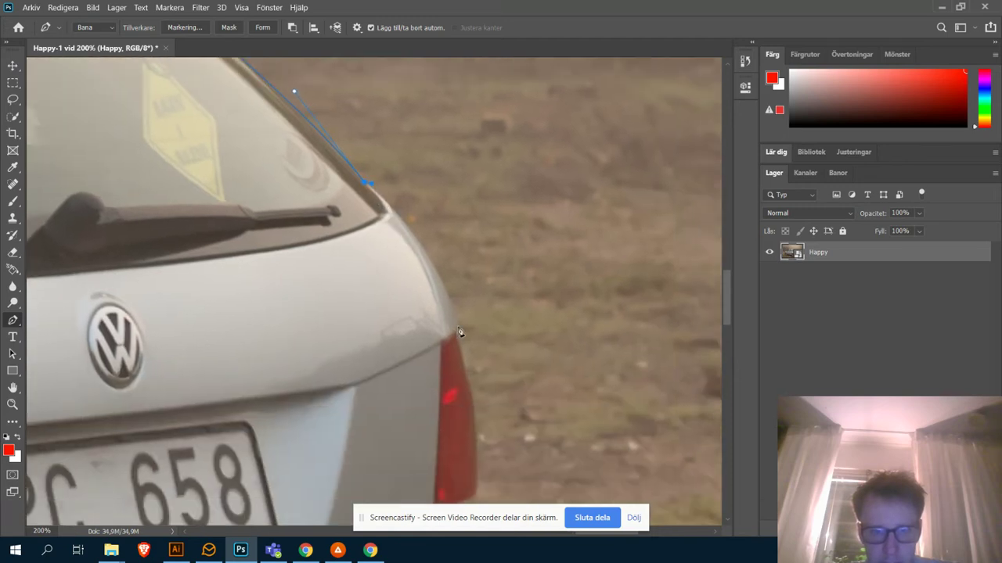
left_click_drag(439, 277, 454, 309)
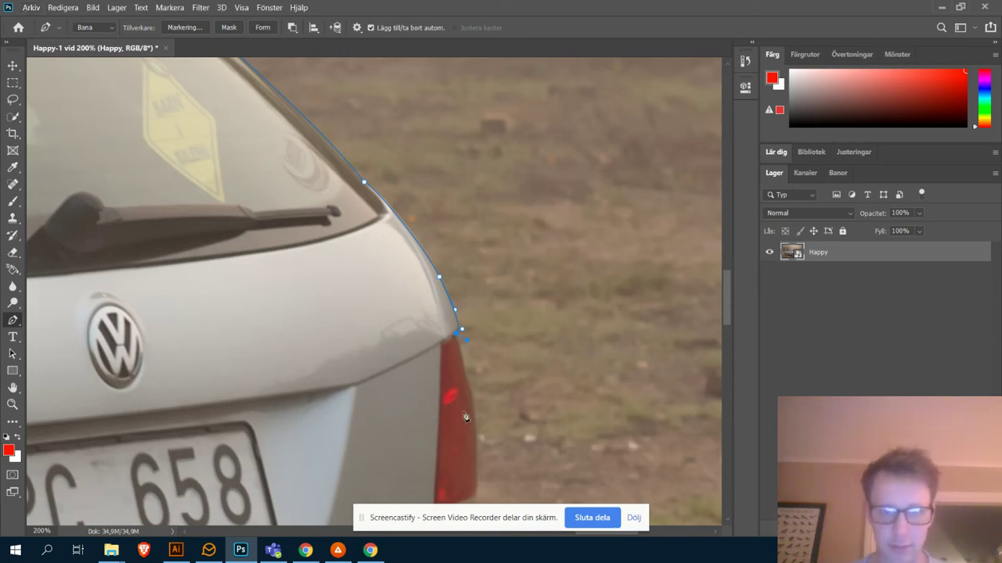
scroll(464, 416, "down", 3)
left_click_drag(498, 356, 499, 365)
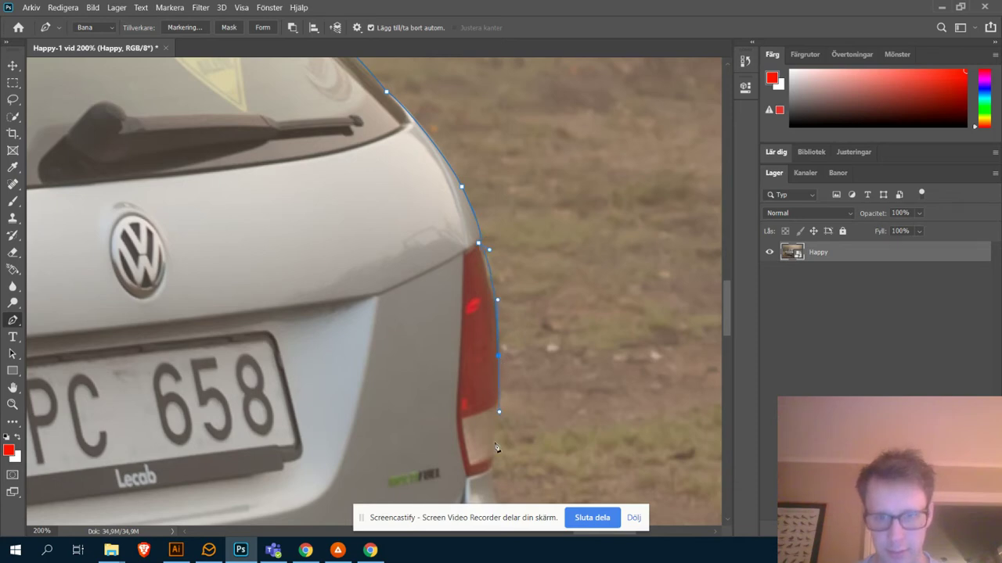
left_click_drag(515, 437, 518, 332)
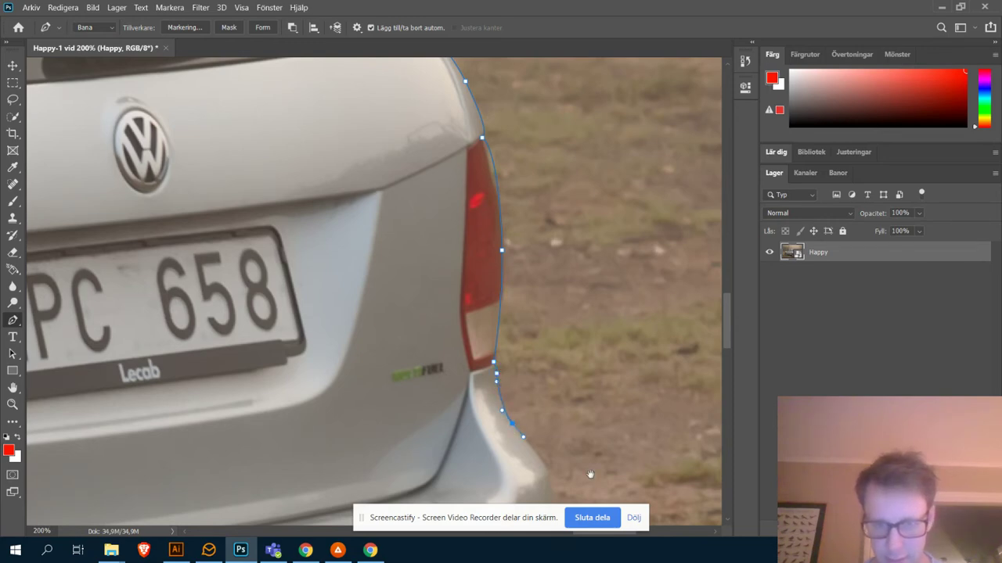
Step: Curve the path down the rear bumper's outer side and around its lower corner beside the red reflector
left_click_drag(590, 474, 584, 253)
left_click_drag(548, 317, 579, 239)
left_click(551, 280)
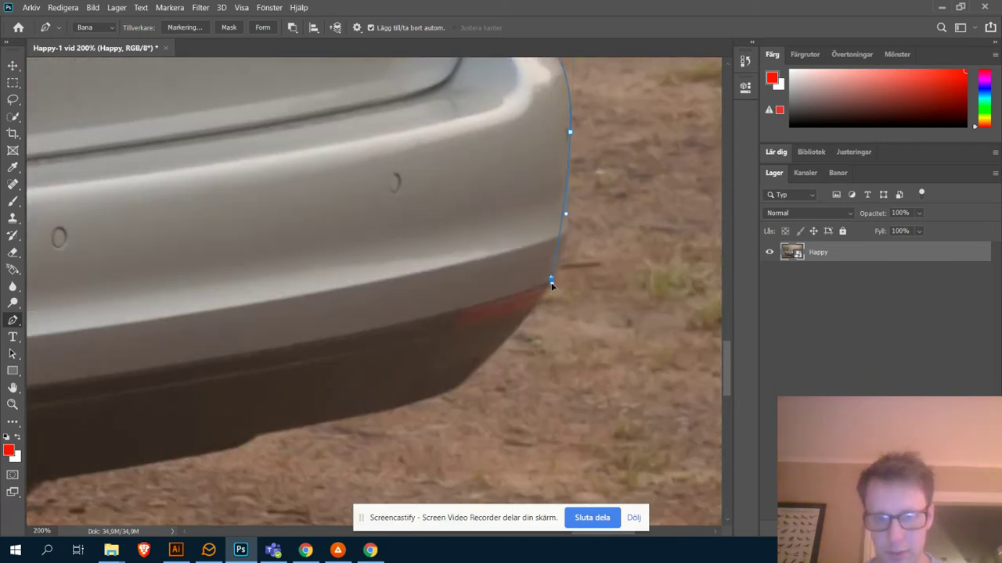
left_click_drag(539, 301, 527, 321)
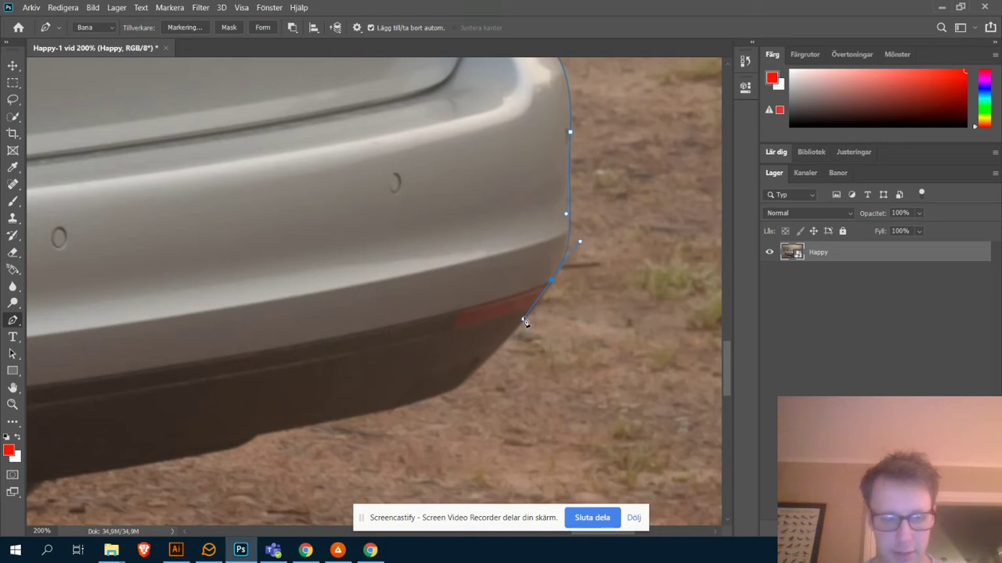
left_click_drag(514, 355, 564, 274)
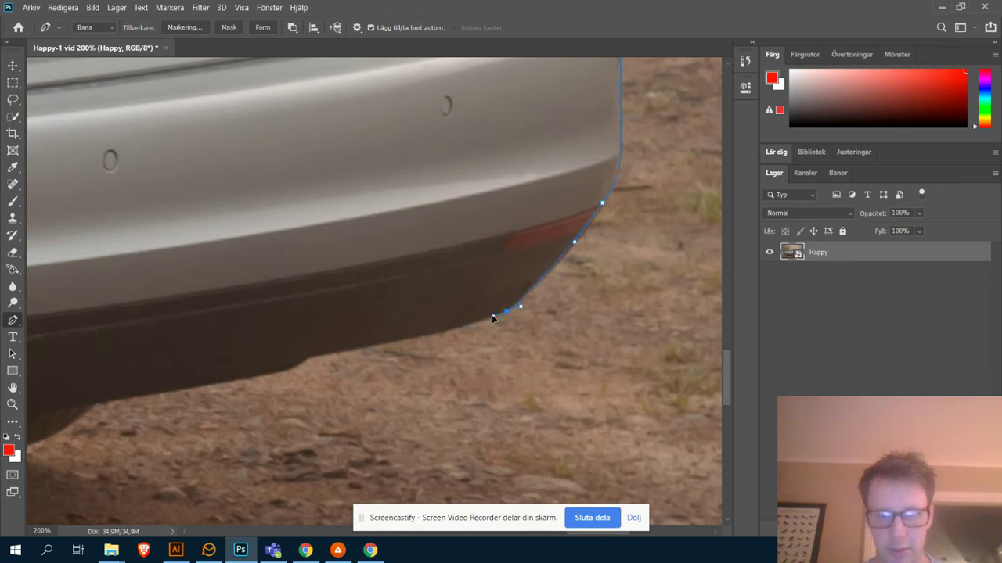
Step: Trace the bumper's lower edge past the small notch to the point where it meets the far rear tyre
left_click_drag(427, 342, 475, 327)
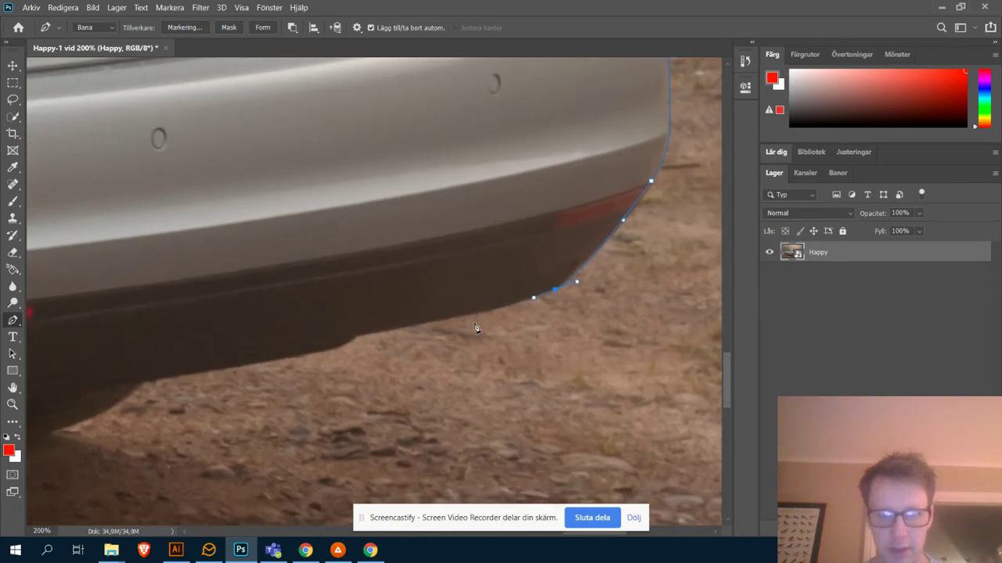
left_click(356, 337)
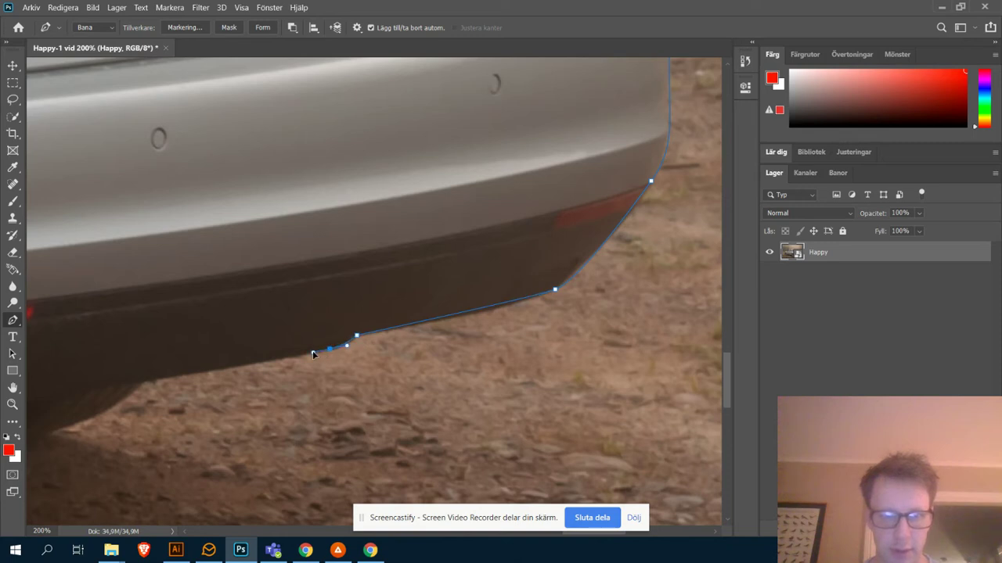
left_click_drag(188, 392, 342, 341)
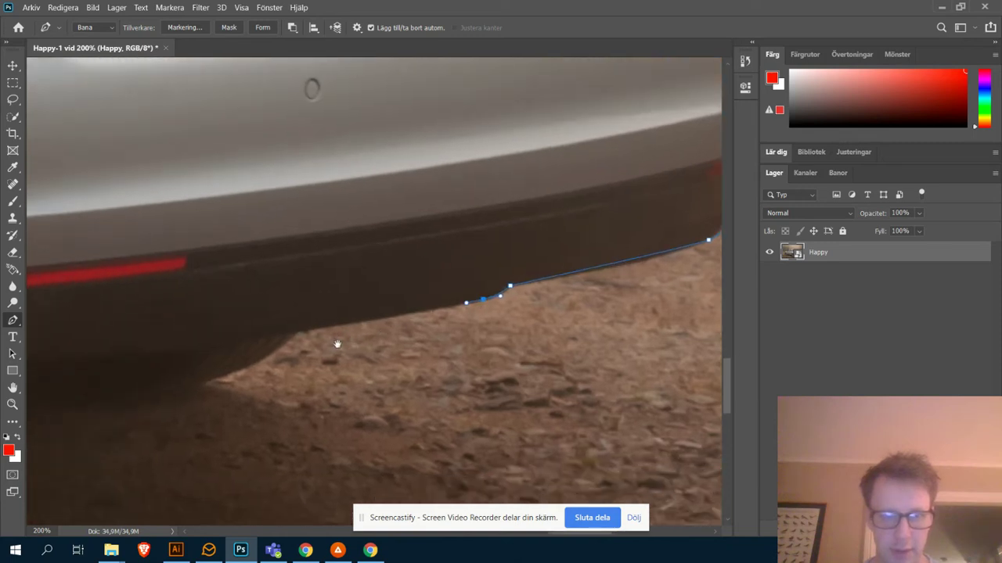
left_click(297, 334)
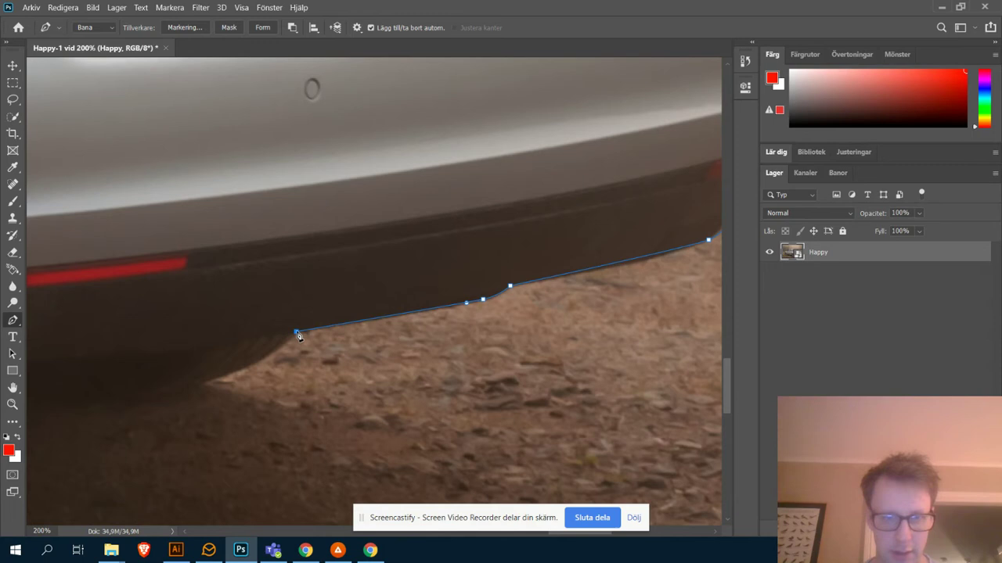
Step: Trace around the far rear tyre's underside and through the shadow under the car to just short of the near rear tyre
left_click_drag(264, 359, 384, 273)
left_click_drag(313, 292, 212, 302)
left_click(131, 262)
left_click_drag(134, 266, 535, 165)
left_click_drag(250, 232, 375, 222)
left_click(597, 191)
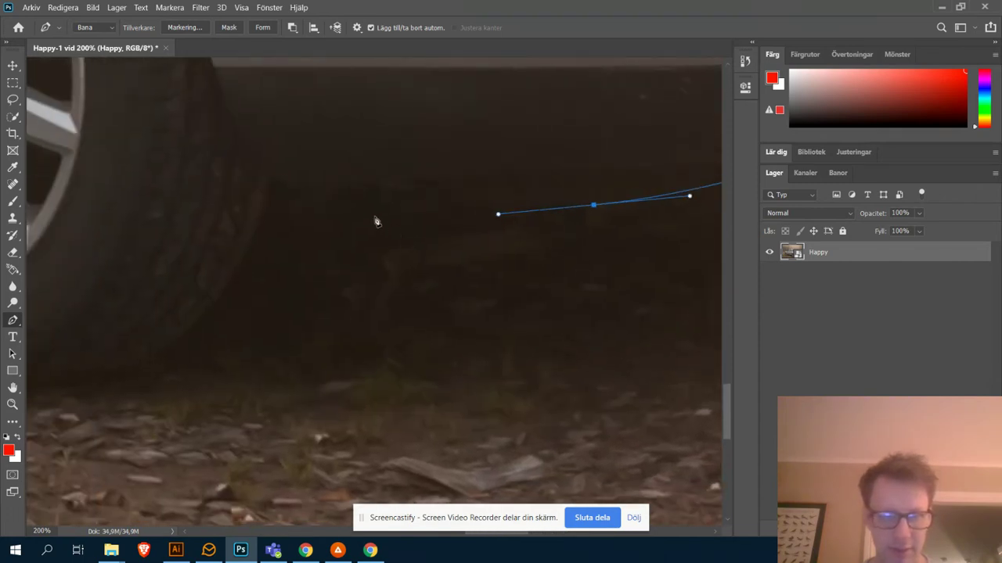
left_click(339, 202)
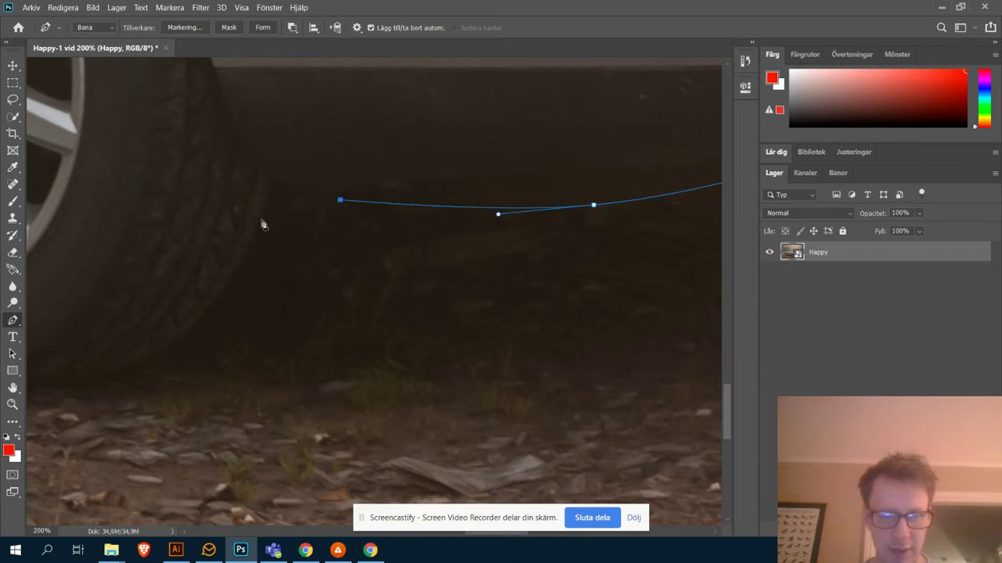
Step: Try to add a curved anchor at the near rear tyre's edge and redirect its handle down the tread, and undo the attempts
left_click_drag(257, 219, 226, 228)
left_click_drag(290, 276, 503, 257)
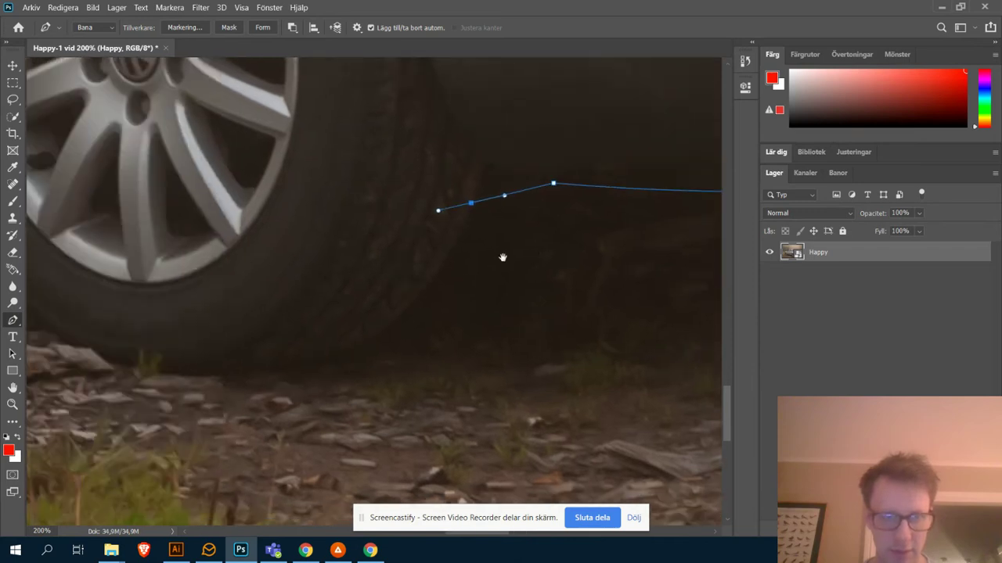
left_click_drag(435, 209, 443, 225)
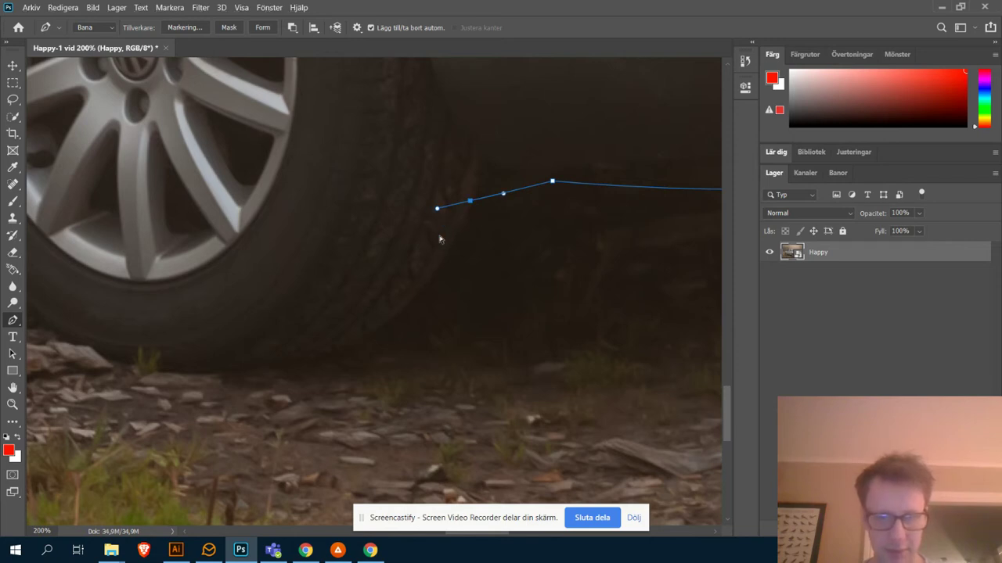
key("ctrl+z")
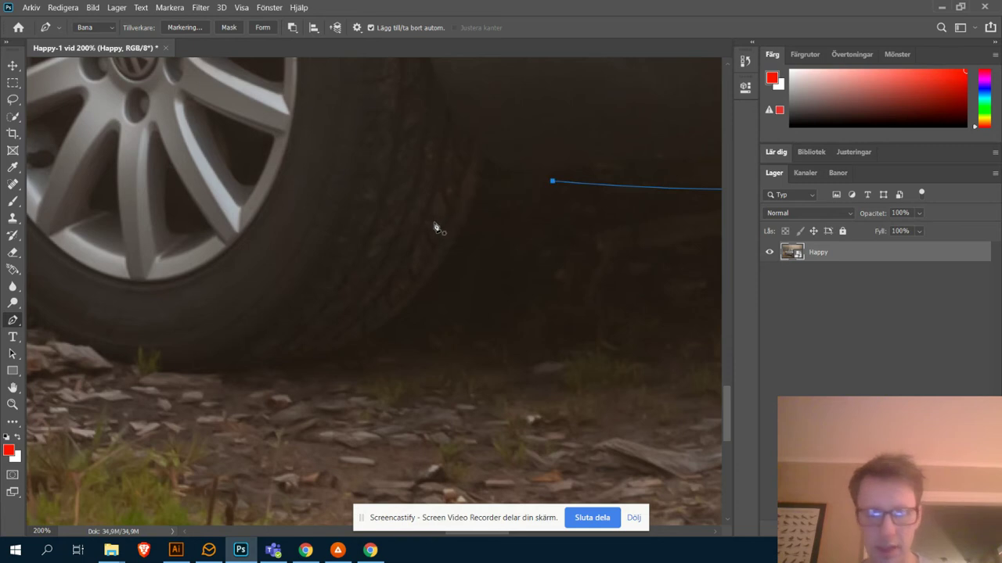
left_click_drag(470, 201, 437, 209)
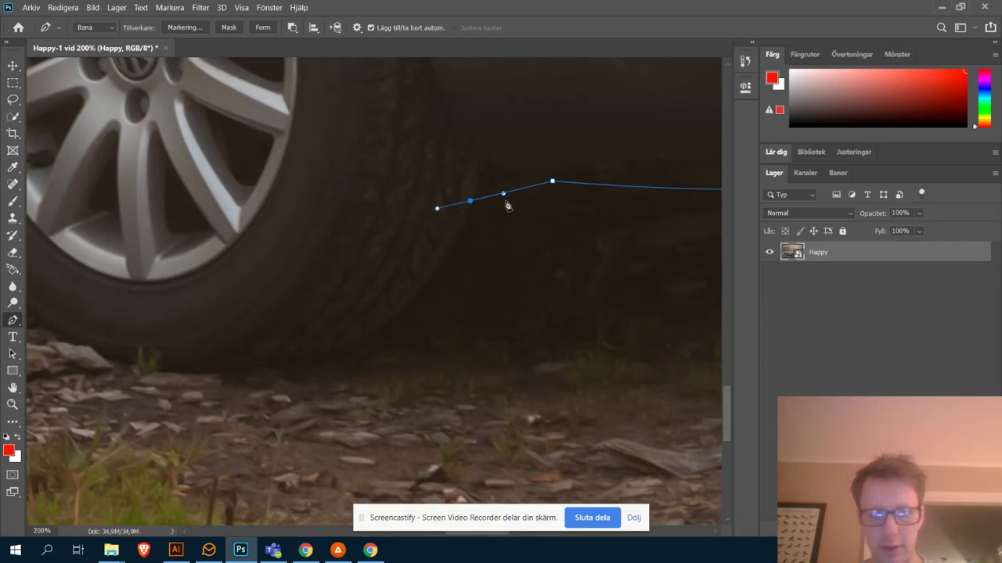
key("ctrl+z")
key("ctrl+z")
key("ctrl+z")
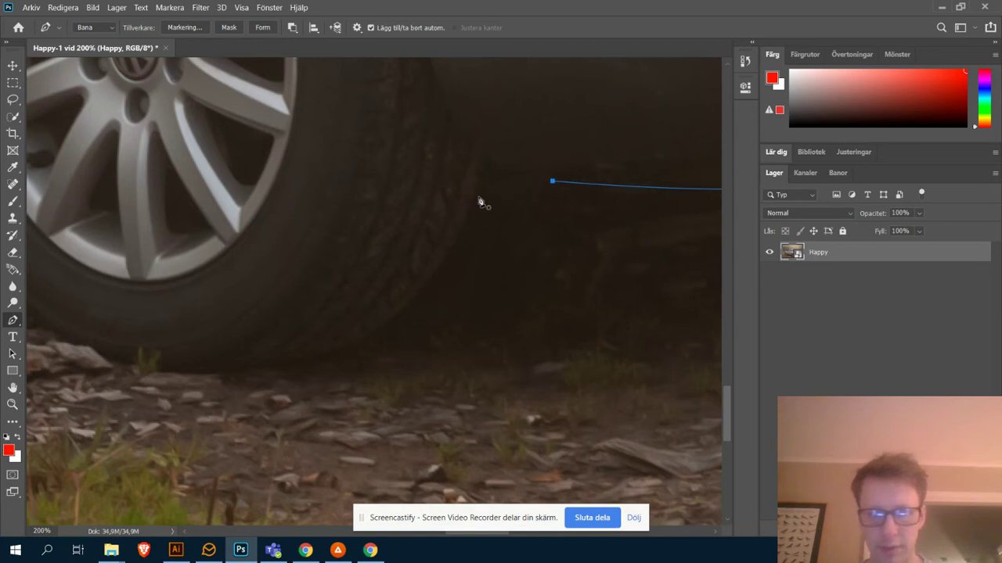
Step: Place a curved anchor with short horizontal handles on the near rear tyre's edge
left_click_drag(472, 196, 453, 196)
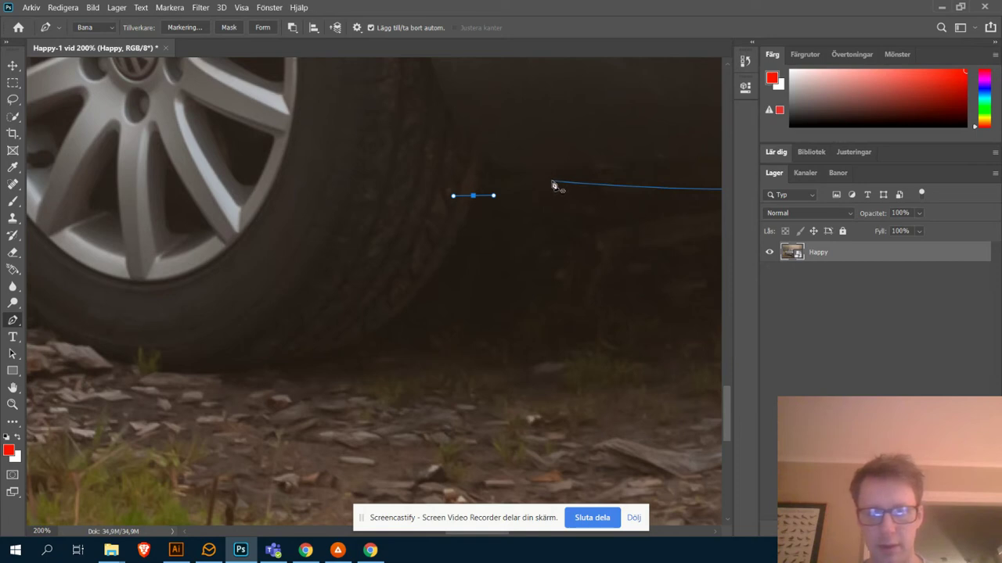
Step: Undo the last anchor point and continue the Pen path beneath the rear bumper to the rear tyre's edge
key("ctrl+z")
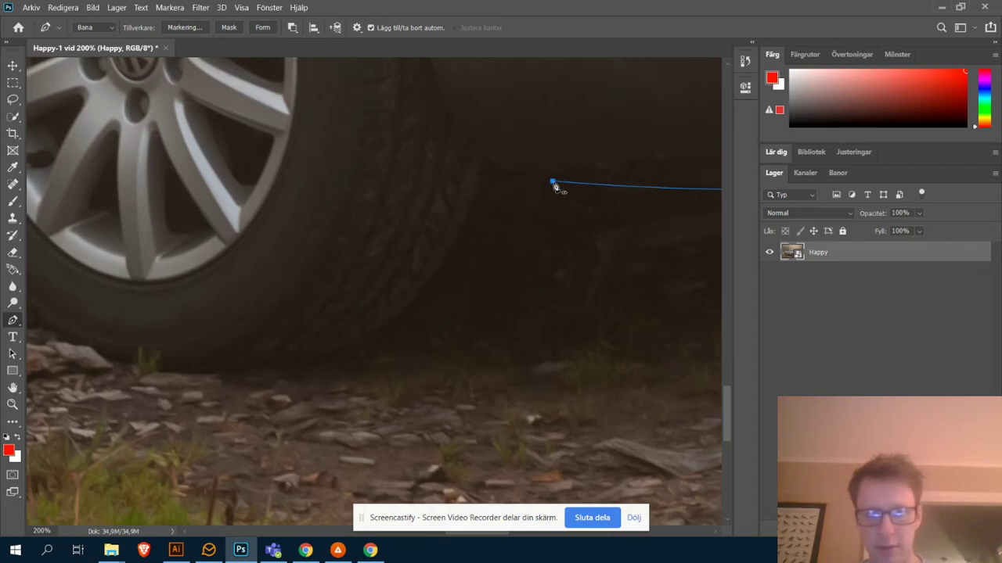
scroll(556, 185, "left", 3)
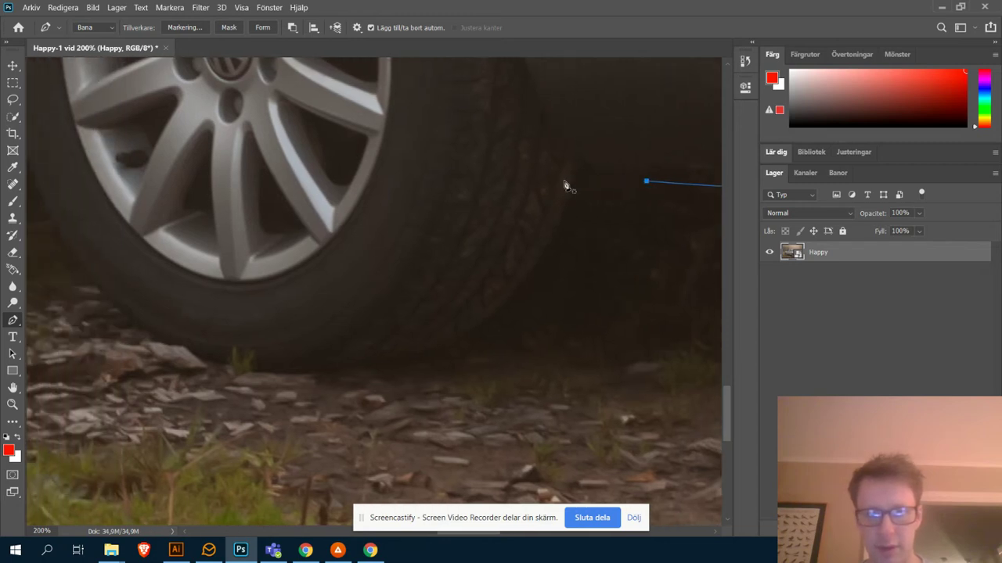
scroll(563, 186, "down", 3)
scroll(572, 188, "up", 3)
scroll(509, 205, "left", 3)
scroll(470, 216, "up", 3)
left_click(440, 213)
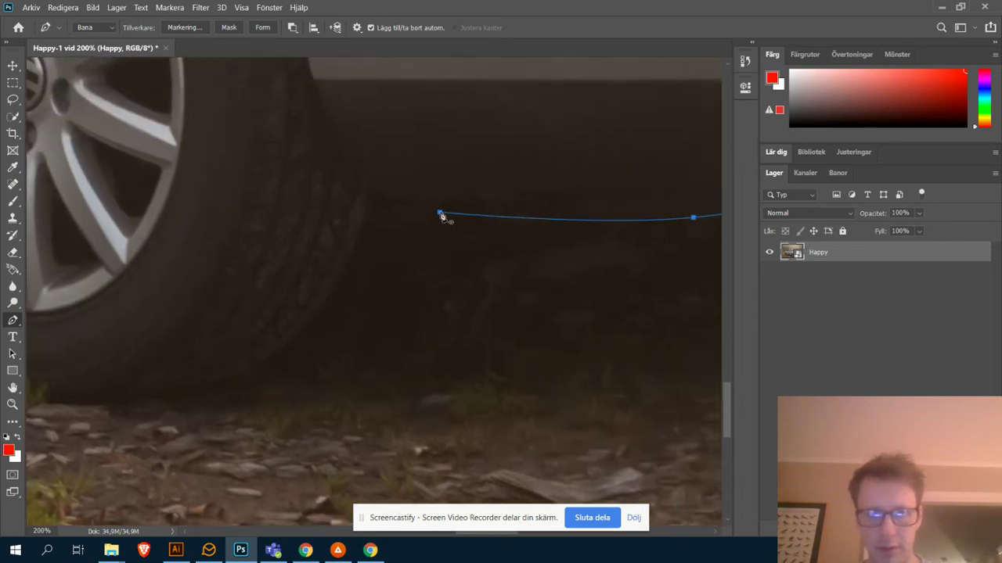
left_click(357, 229)
left_click_drag(351, 231, 325, 229)
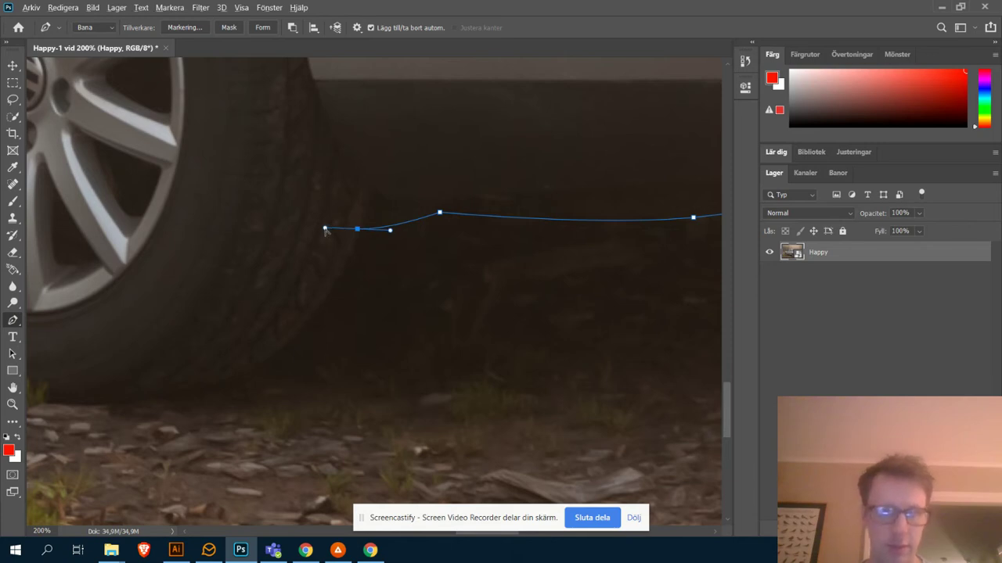
Step: Trace around the bottom of the rear tyre with curved segments, ending where the tyre meets the sill
left_click(345, 267)
scroll(368, 274, "down", 2)
scroll(368, 274, "left", 3)
left_click_drag(251, 334, 89, 336)
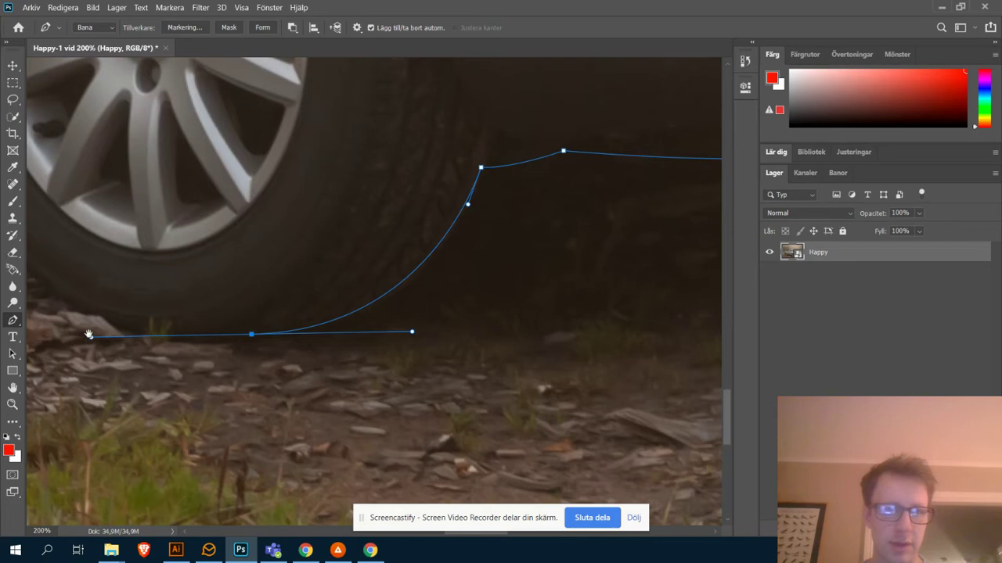
scroll(89, 336, "up", 2)
scroll(89, 335, "left", 5)
left_click_drag(311, 182, 289, 197)
scroll(320, 89, "up", 3)
scroll(495, 169, "down", 4)
scroll(496, 169, "right", 1)
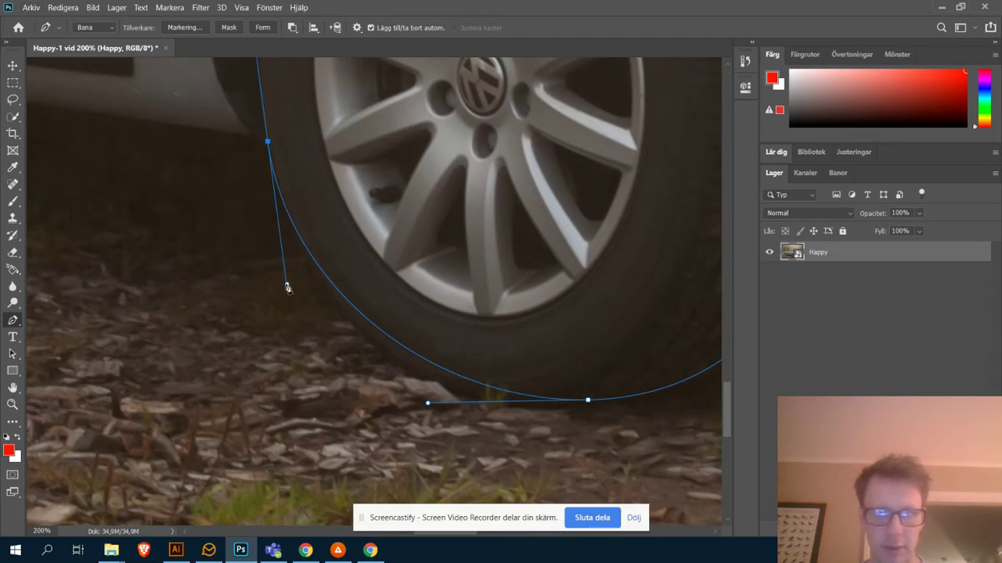
Step: Try swinging the lower handle of the anchor between rear tyre and sill independently across the wheel
scroll(345, 210, "up", 1)
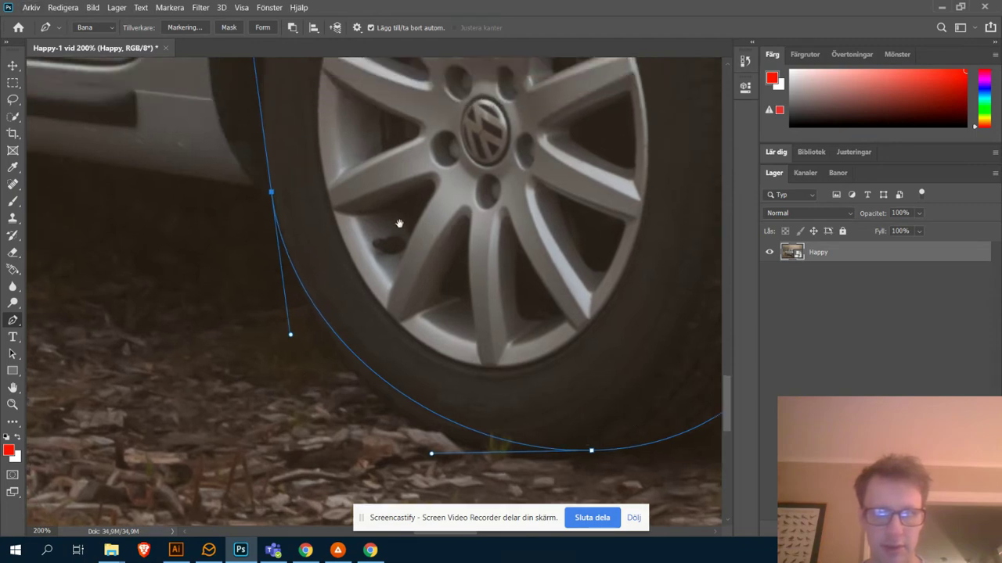
scroll(344, 305, "down", 1)
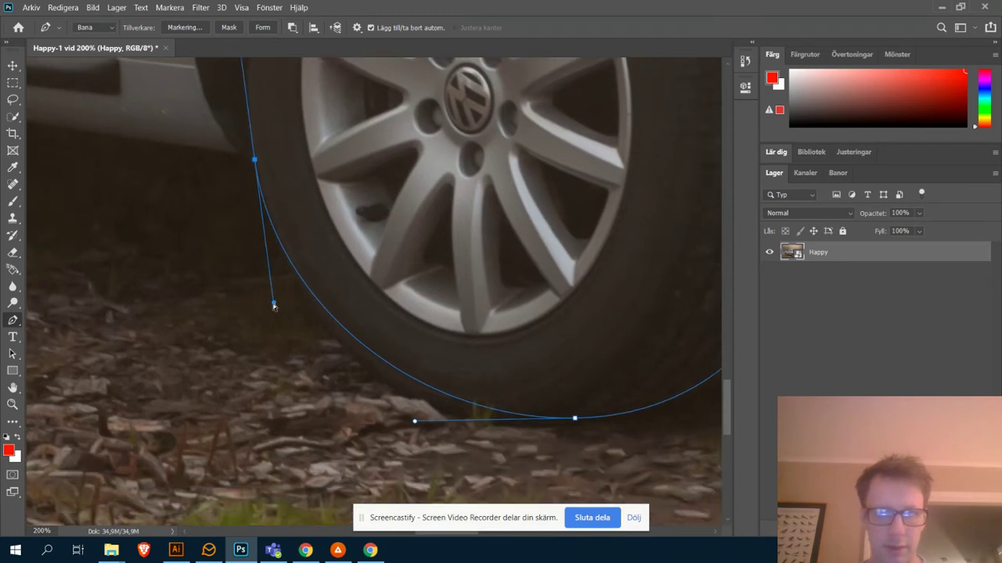
left_click_drag(274, 304, 497, 170)
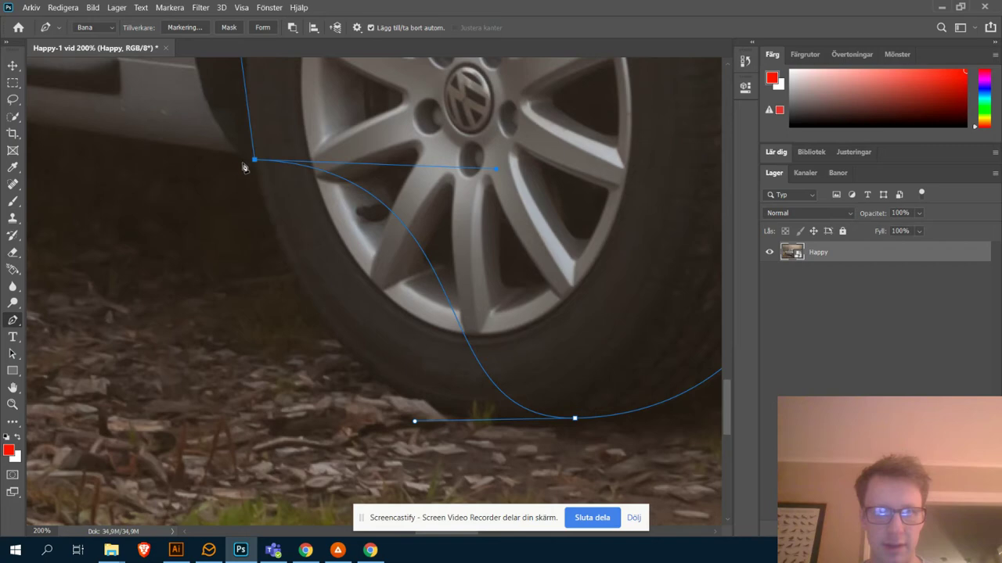
left_click_drag(236, 166, 310, 257)
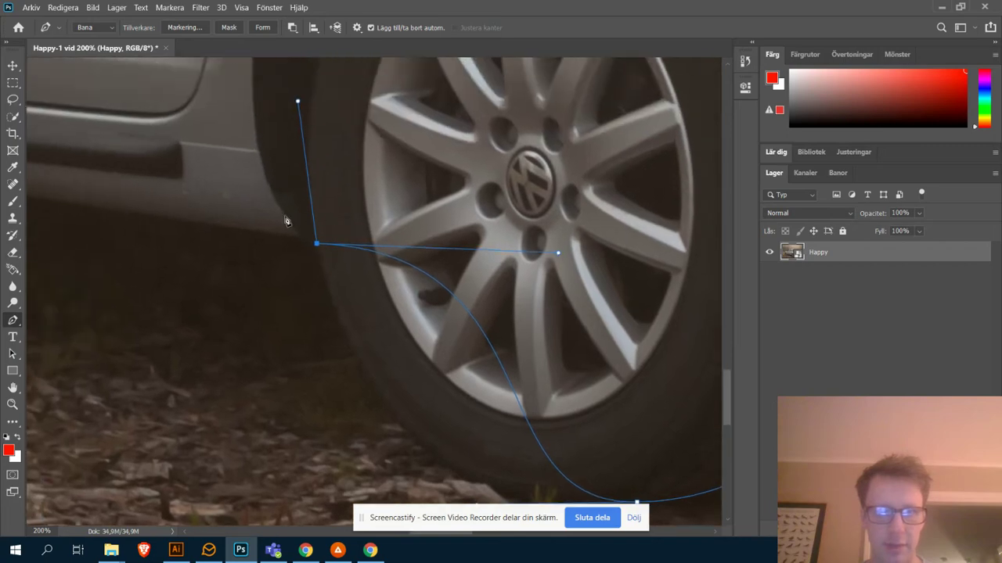
left_click_drag(420, 260, 404, 287)
left_click_drag(351, 257, 341, 243)
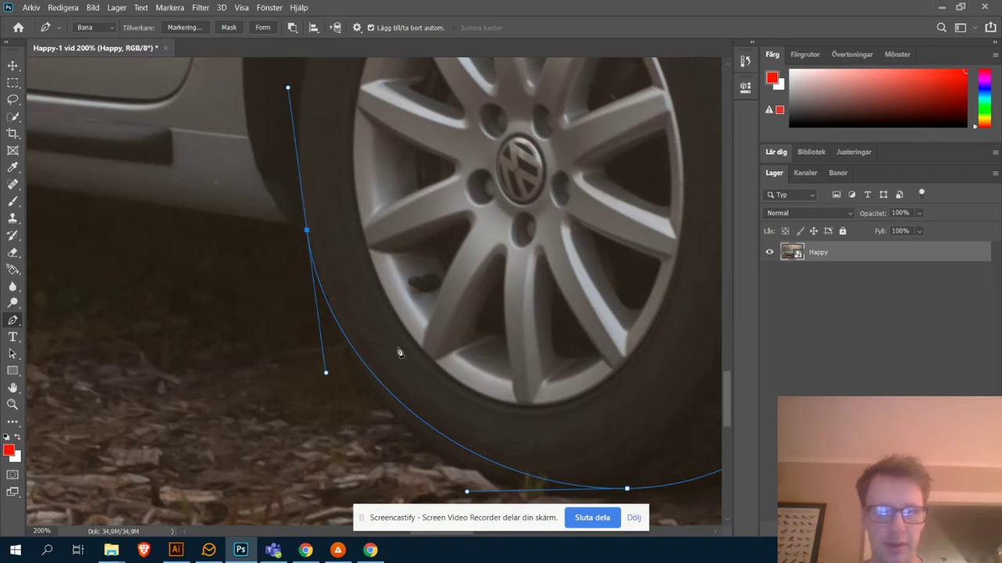
Step: Lengthen the anchor's lower handle to fit the curve to the rear tyre, and redirect its outgoing handle for the sill
scroll(467, 382, "down", 1)
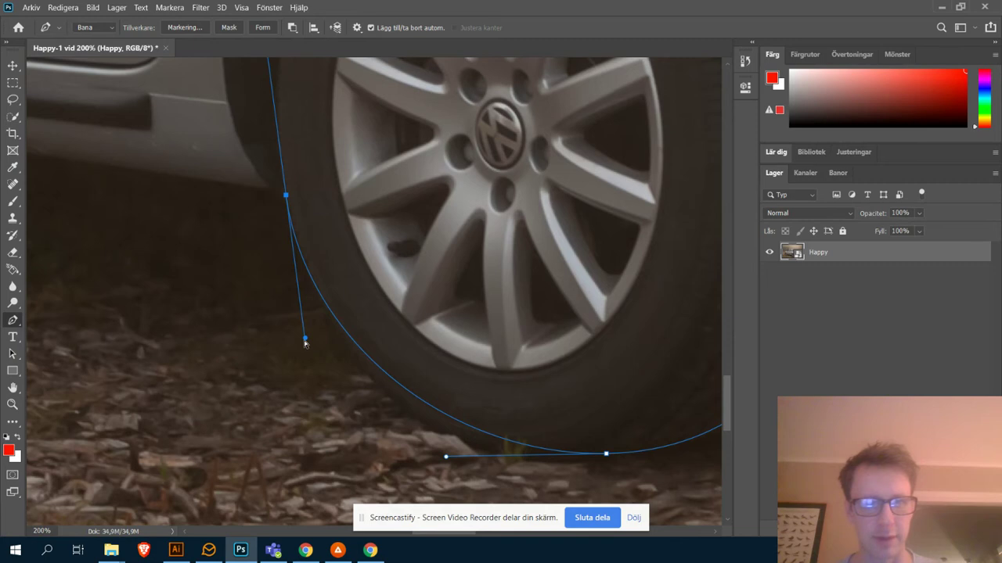
left_click_drag(306, 342, 324, 391)
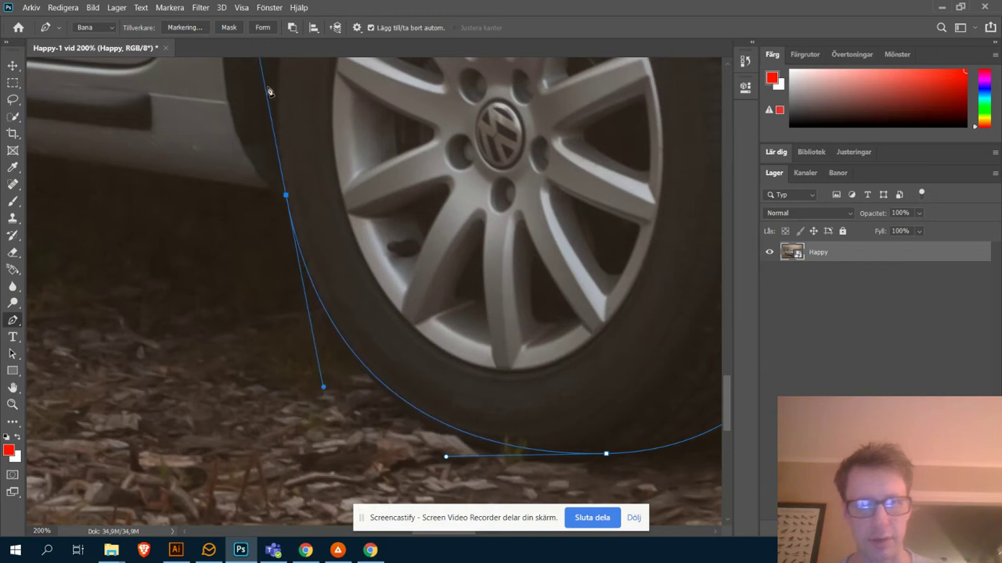
left_click_drag(252, 105, 356, 249)
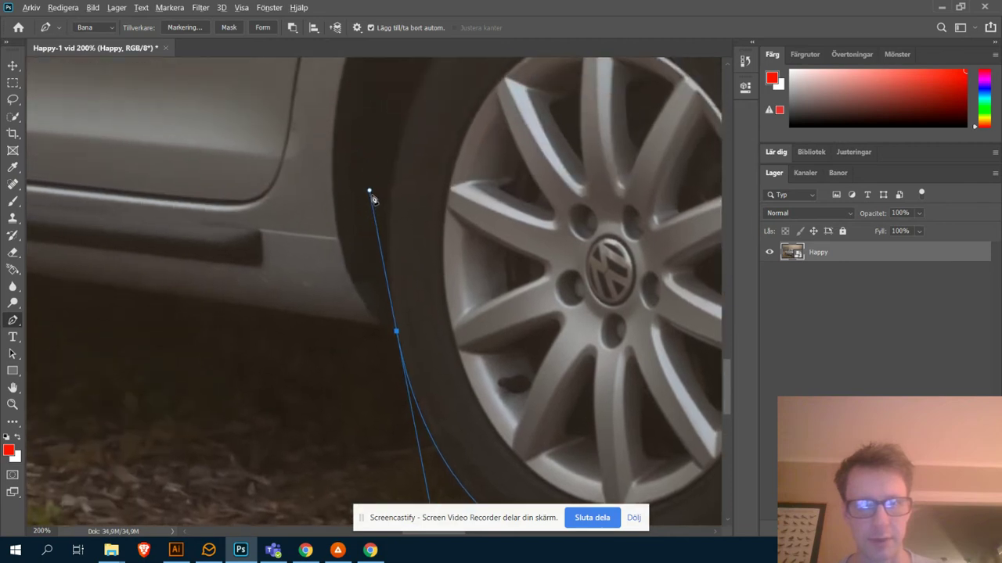
left_click_drag(369, 193, 333, 322)
Step: Continue the path straight along the sill's lower edge and place a curved anchor point behind the front wheel
left_click_drag(208, 318, 639, 303)
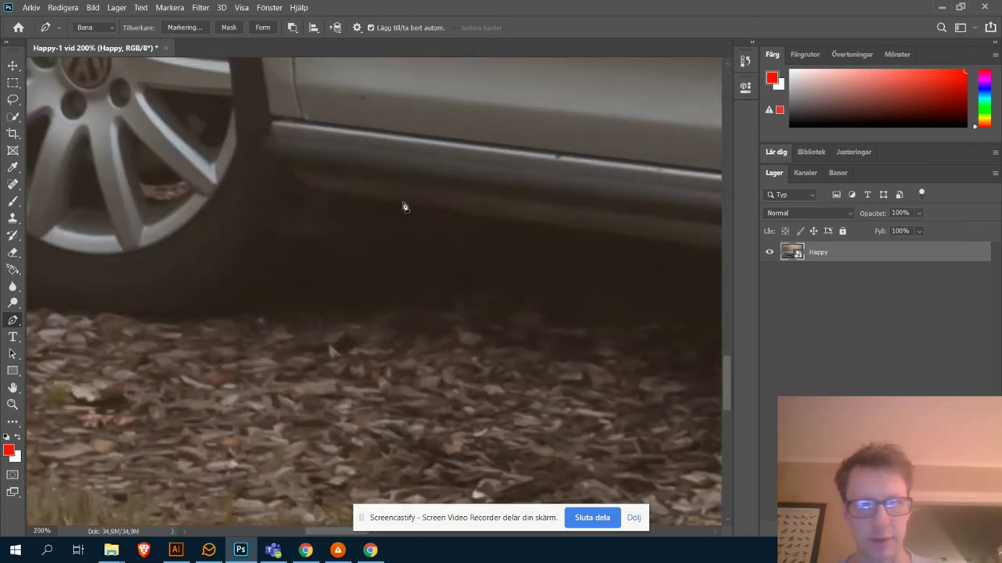
left_click(444, 211)
left_click_drag(380, 236, 320, 238)
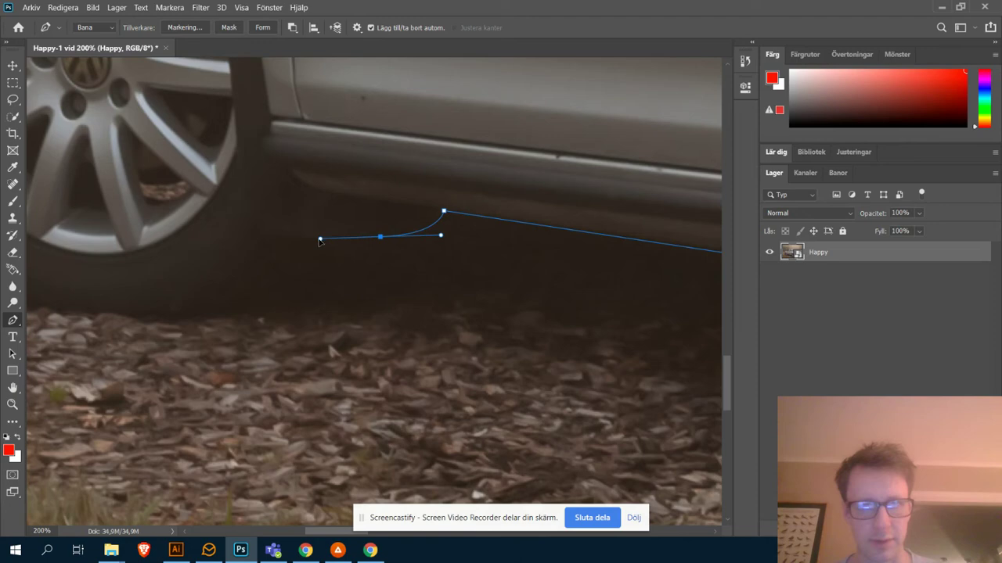
Step: Add a short segment toward the front tyre and convert the curved anchor before it into a corner point
left_click(334, 245)
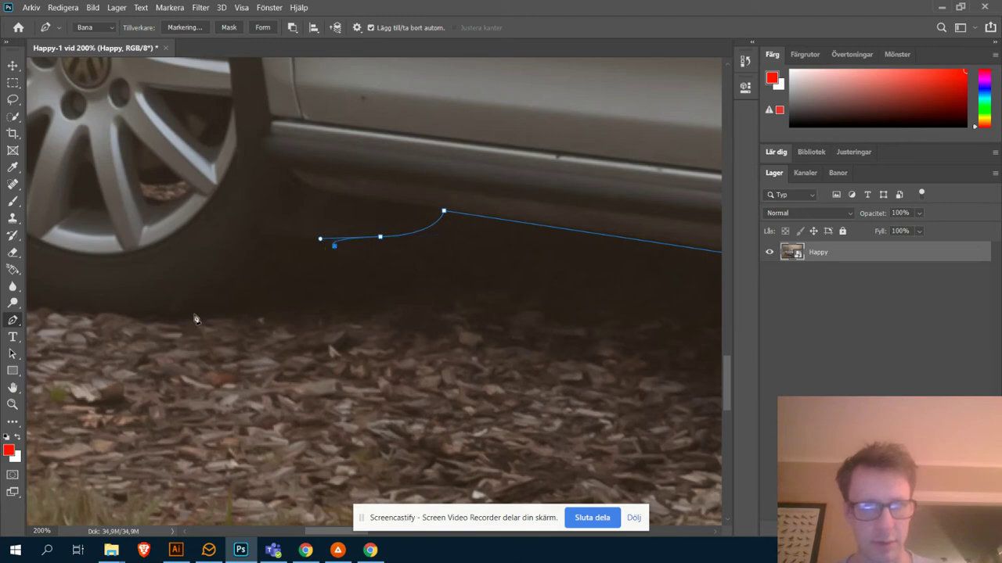
key("ctrl+z")
left_click(340, 247)
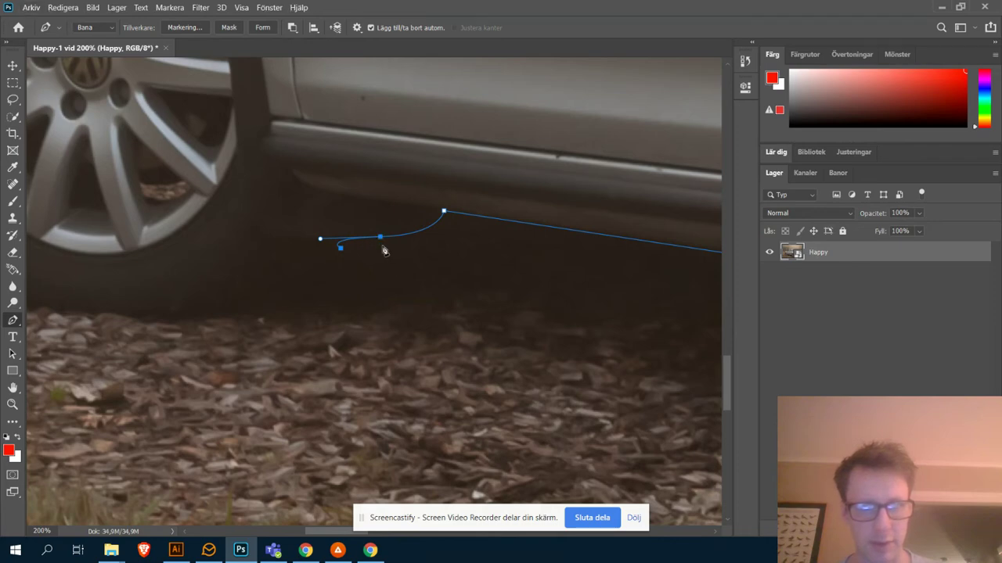
left_click(380, 237, "alt")
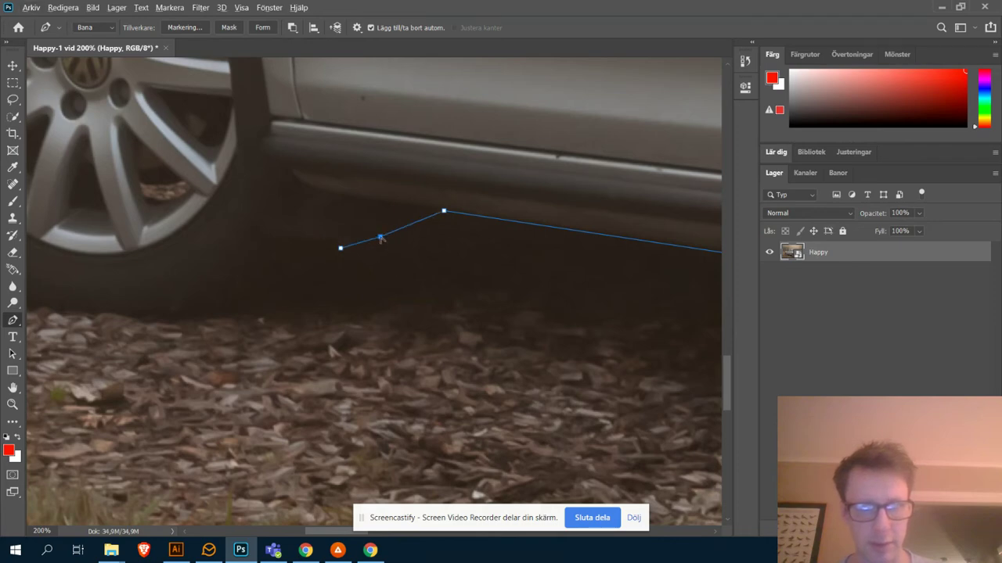
left_click_drag(380, 237, 362, 246)
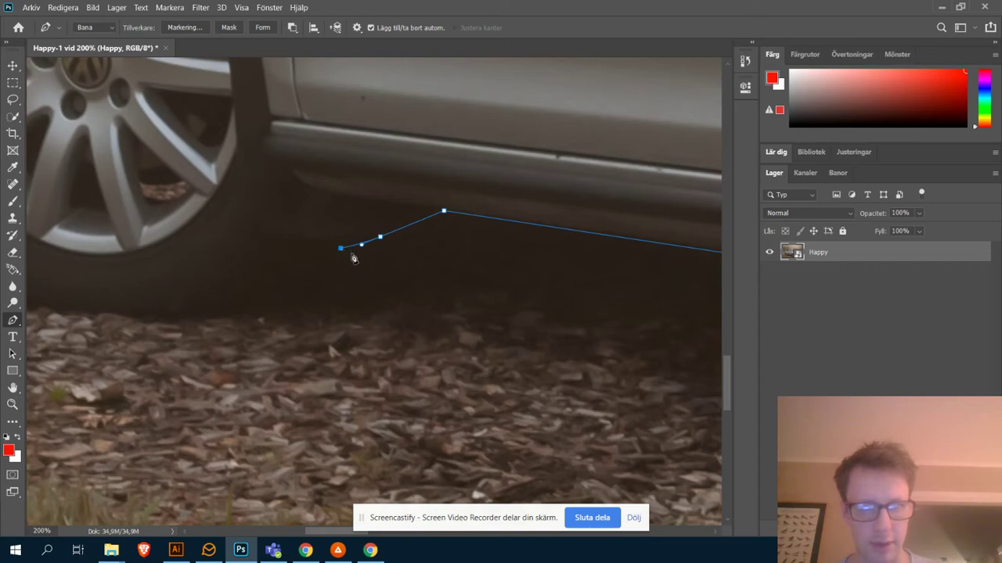
Step: Trace around the bottom of the front tyre with a curved segment and close the path at its starting anchor
left_click_drag(152, 313, 223, 293)
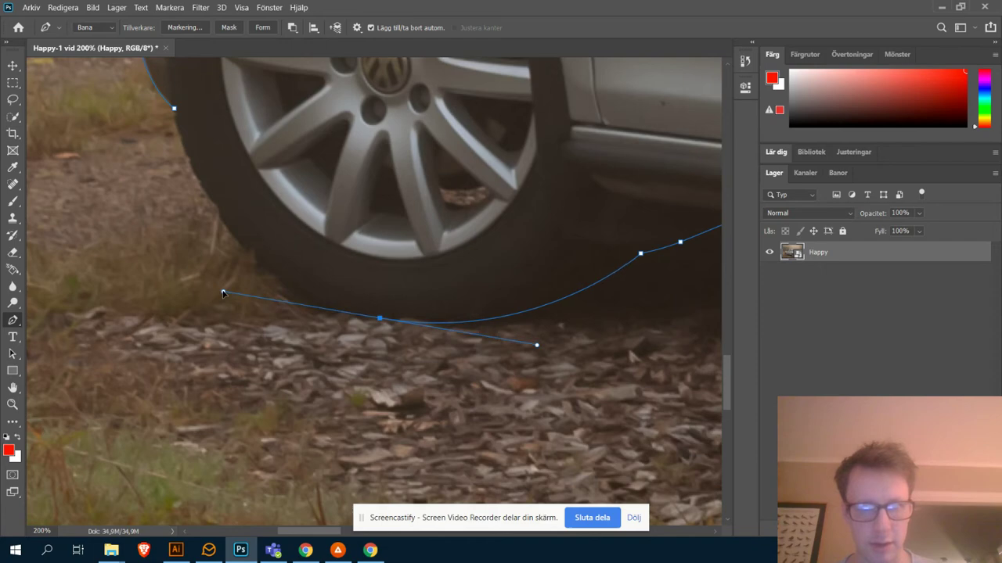
right_click(161, 141)
left_click(174, 112)
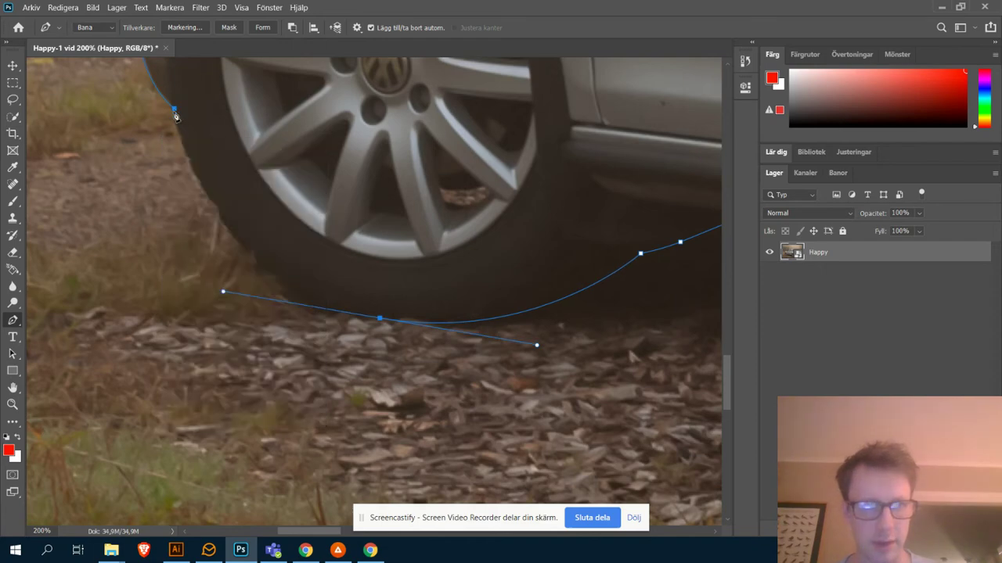
left_click_drag(175, 111, 181, 94)
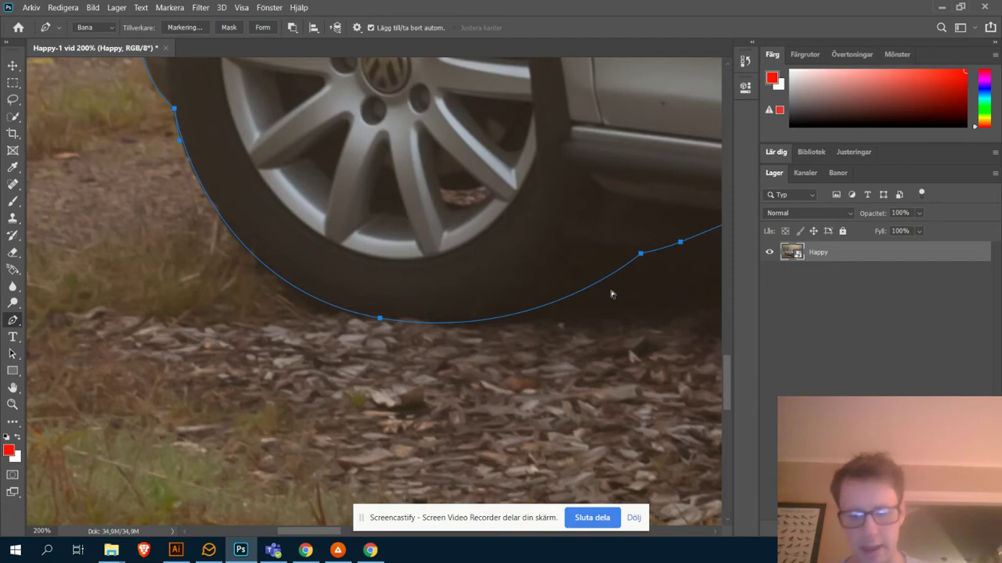
Step: Inspect the closed path around the whole car at 33.33% zoom
key("ctrl+minus")
key("ctrl+minus")
key("ctrl+minus")
left_click_drag(358, 302, 271, 291)
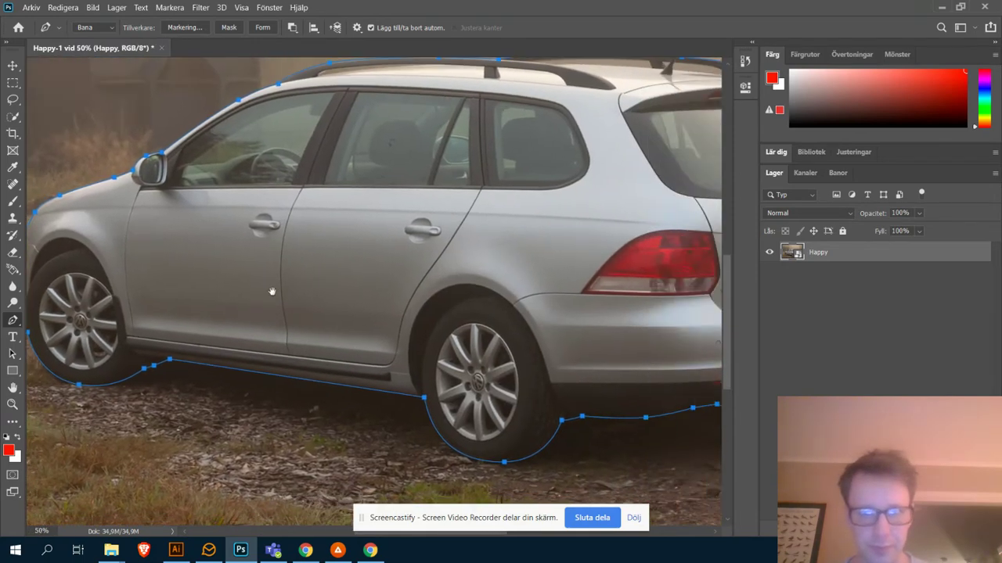
key("ctrl+minus")
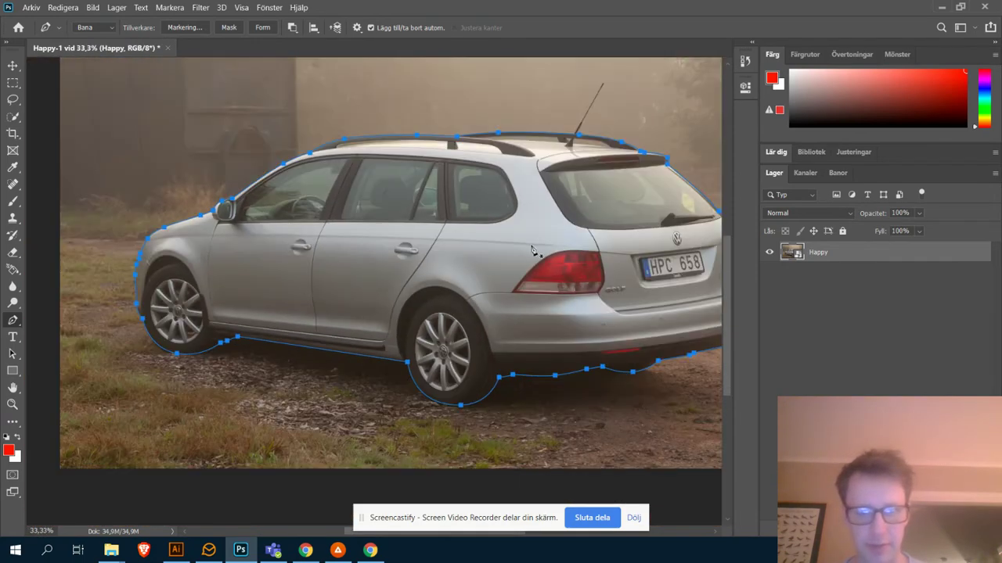
left_click_drag(625, 232, 547, 249)
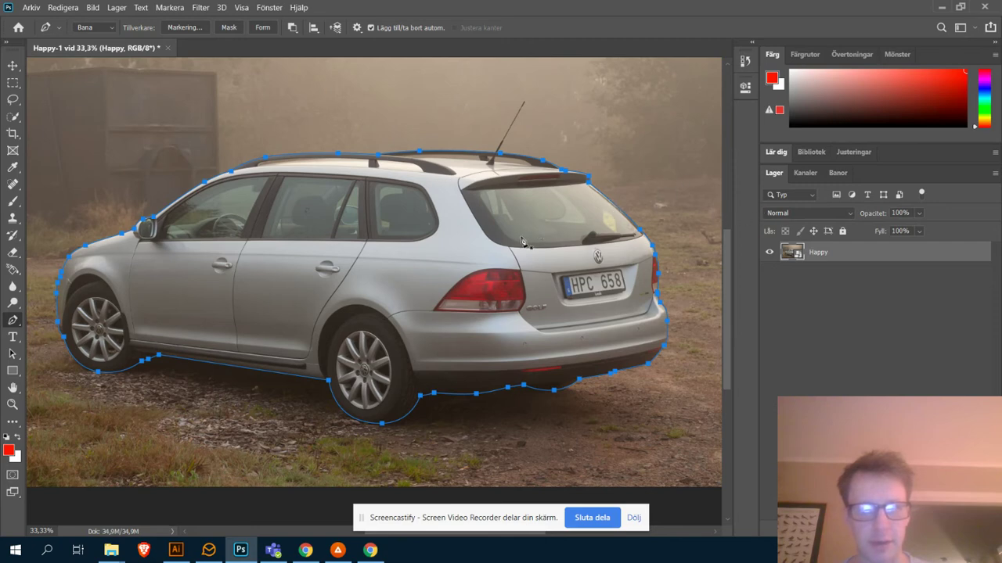
left_click(148, 358)
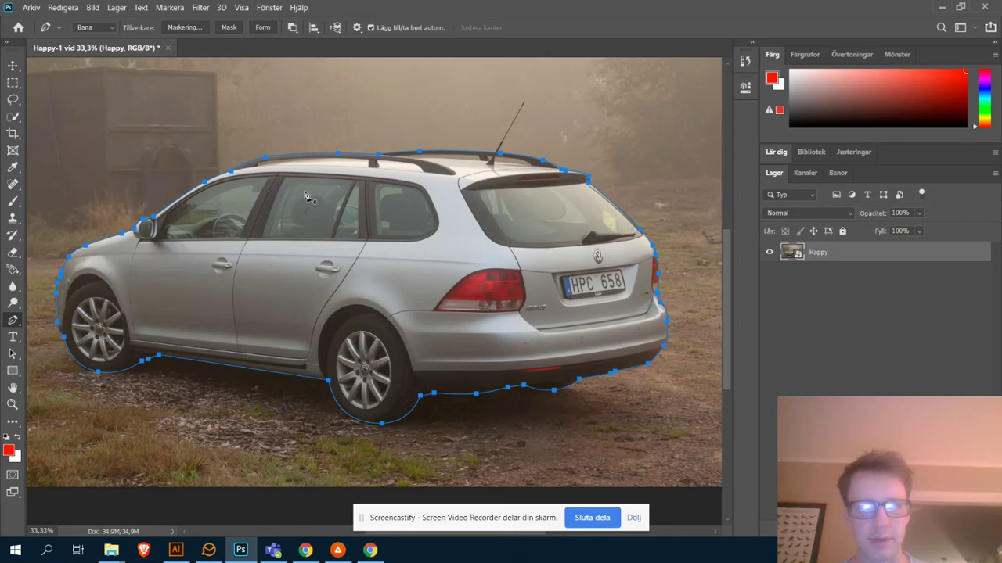
Step: Look through the Enheter & Linjaler, Verktyg and Händelselogg preferences, and leave them without saving
left_click(36, 10)
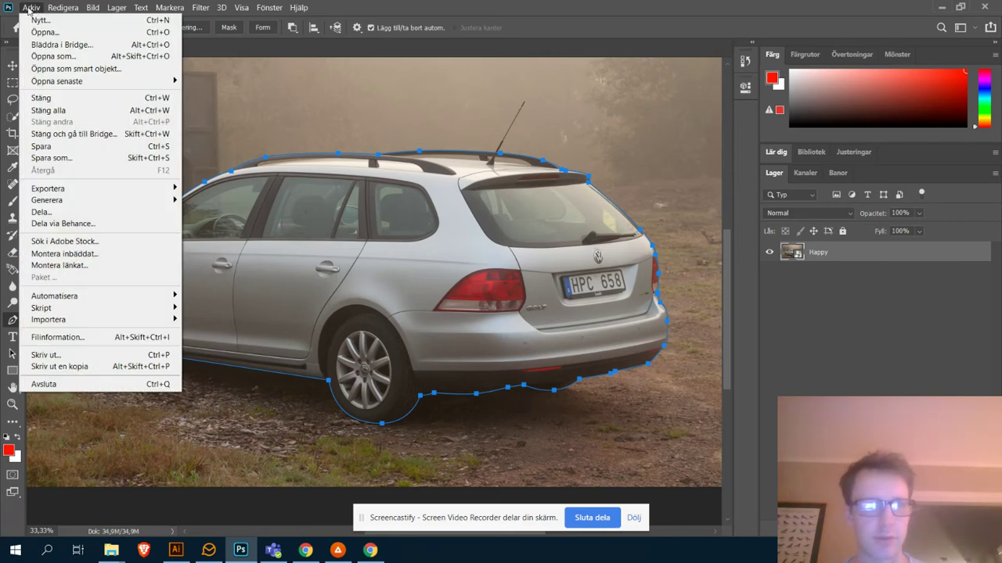
left_click(16, 11)
left_click(63, 7)
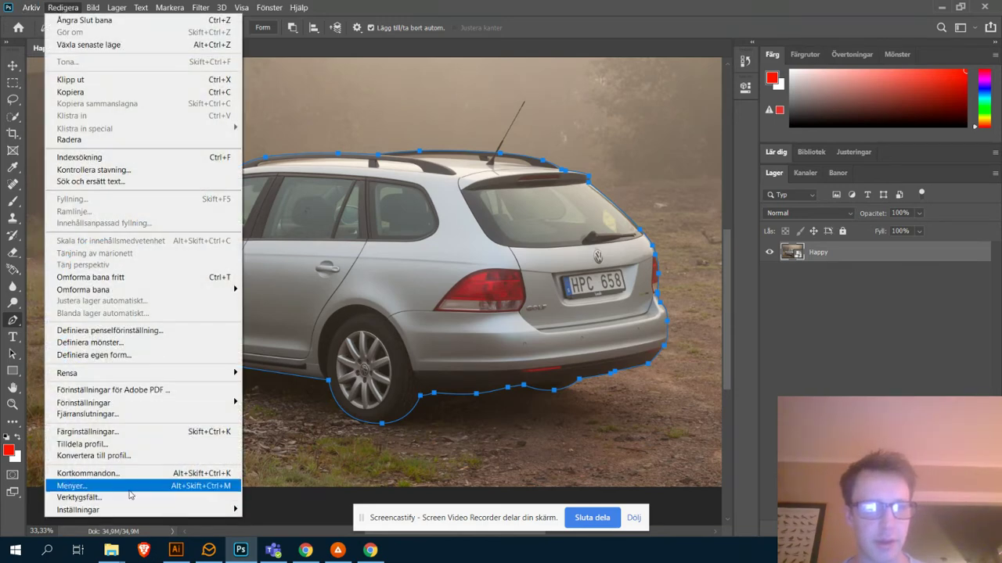
mouse_move(119, 512)
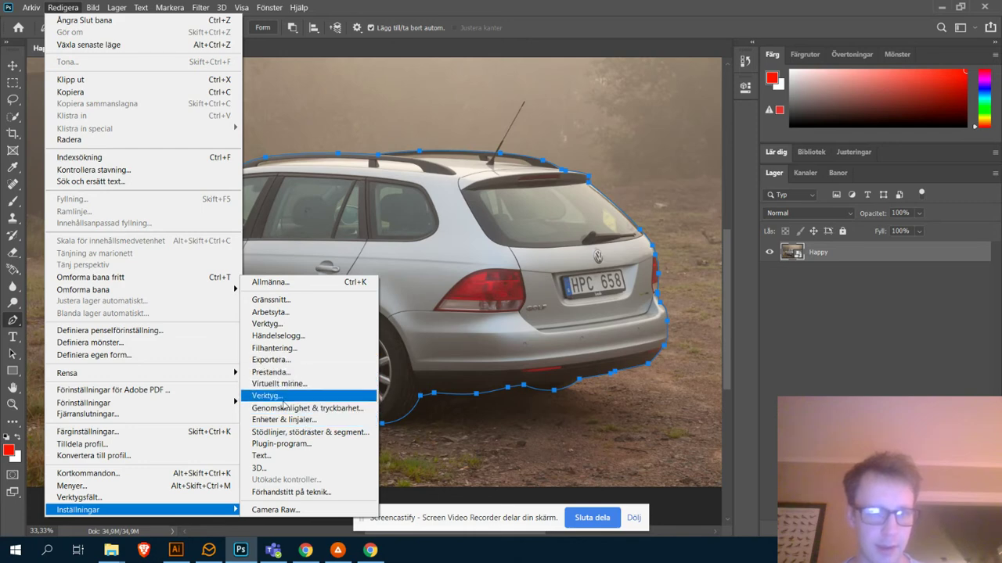
left_click(313, 419)
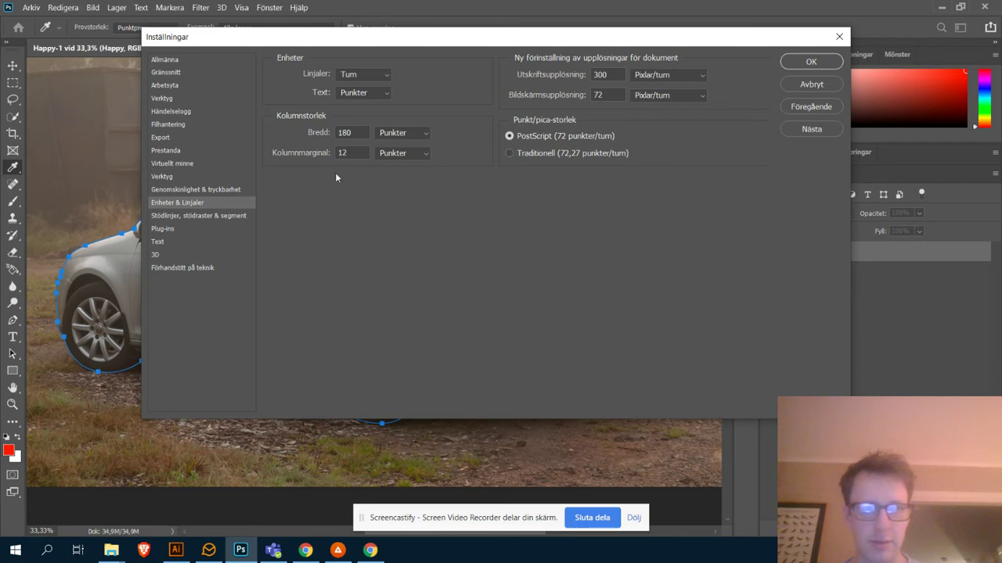
left_click(161, 177)
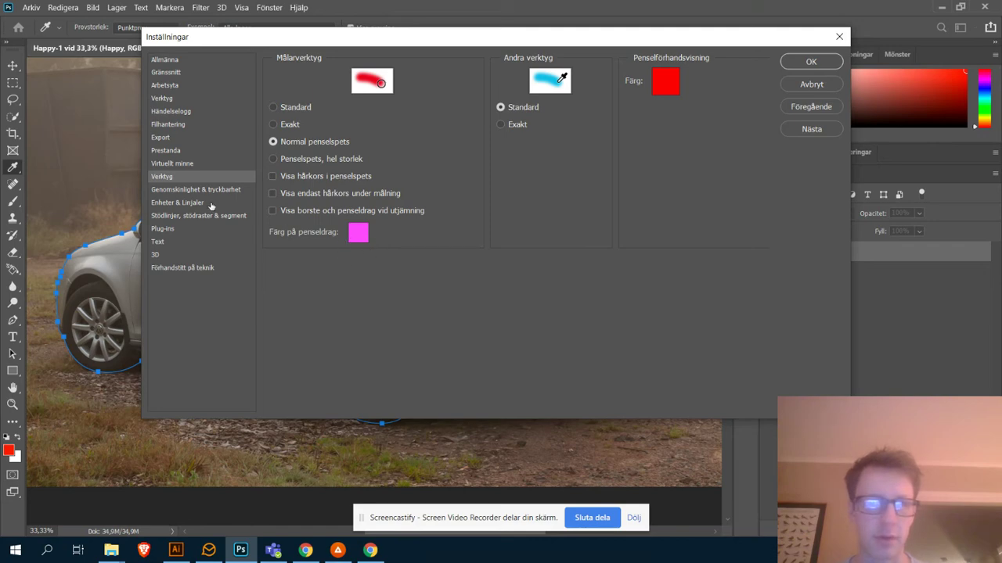
left_click(162, 100)
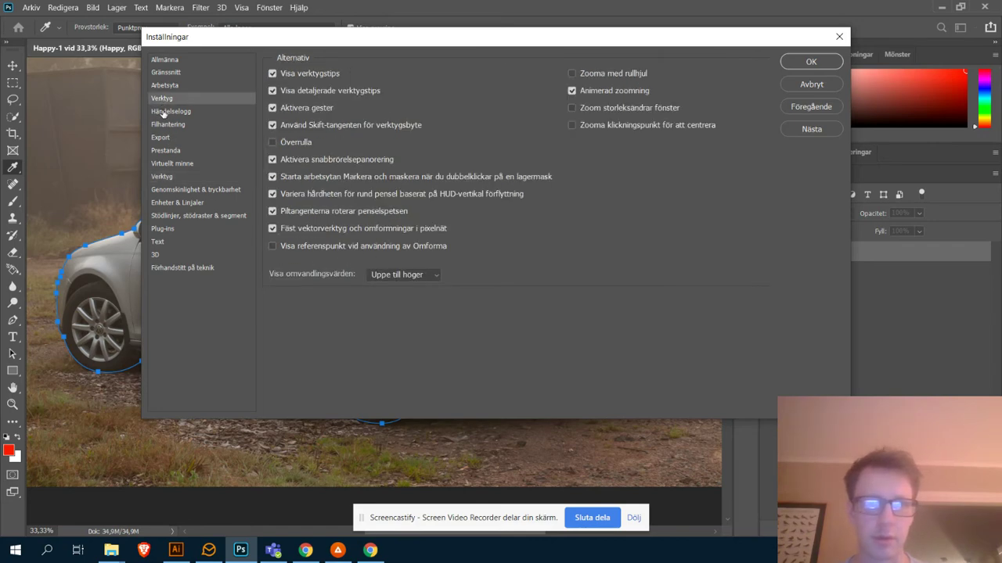
left_click(162, 111)
left_click(811, 83)
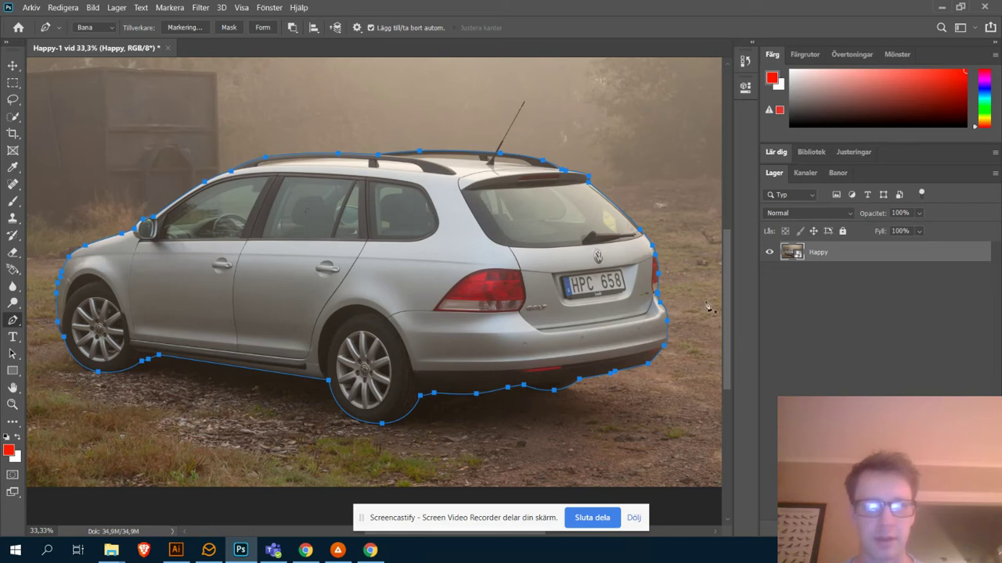
left_click(835, 173)
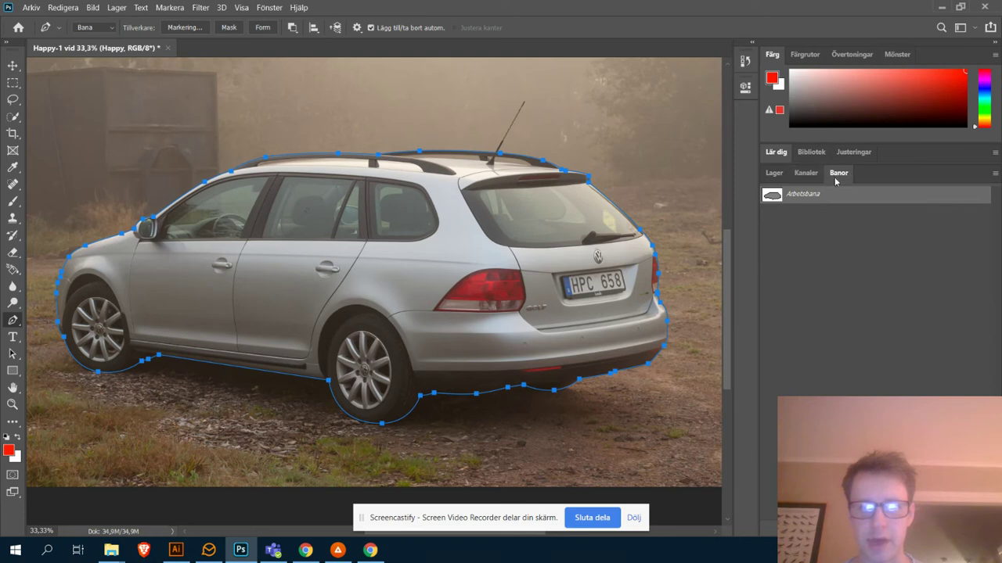
left_click(775, 175)
left_click(273, 9)
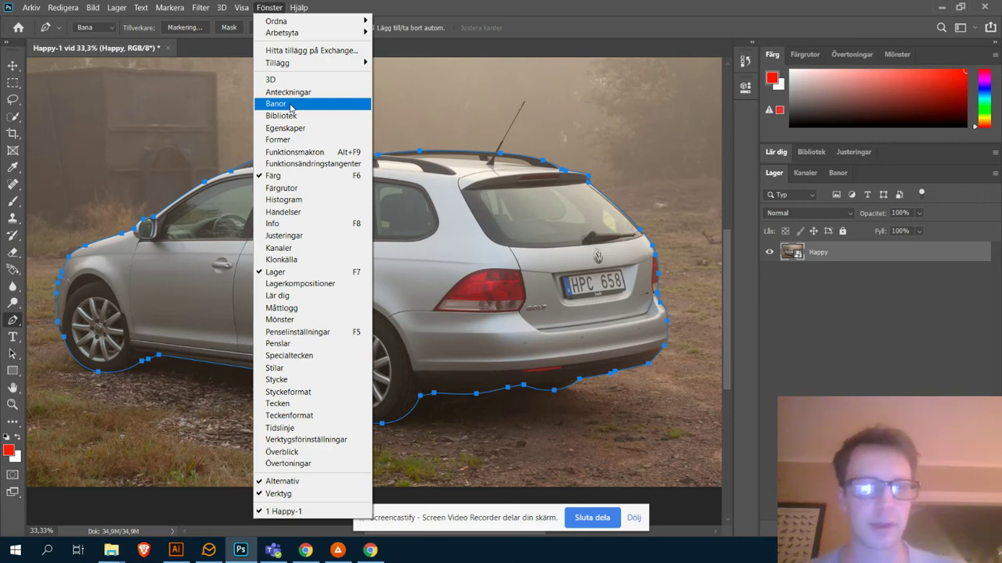
left_click(299, 7)
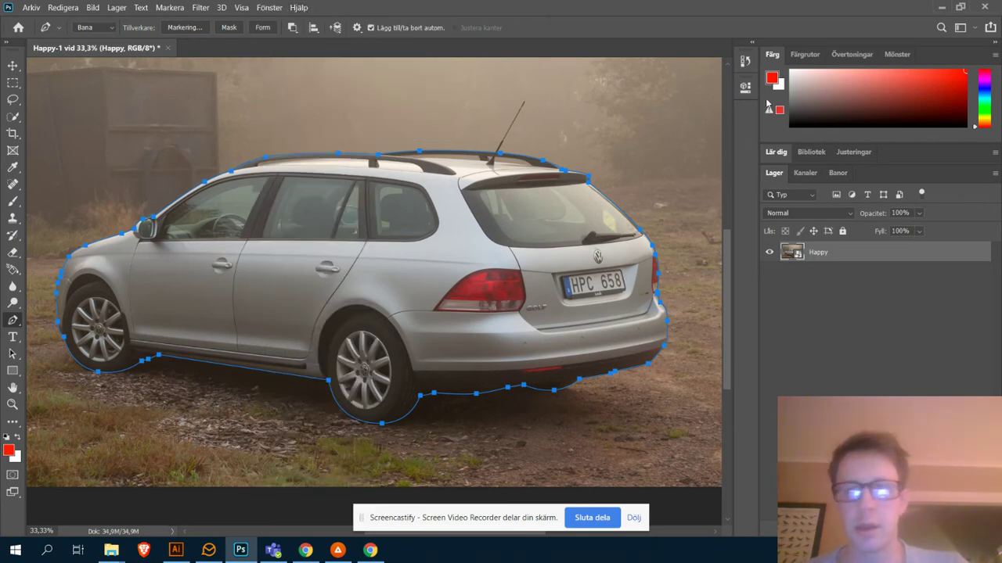
Step: Save the temporary work path (Arbetsbana) of the car outline under the name "car"
left_click(838, 174)
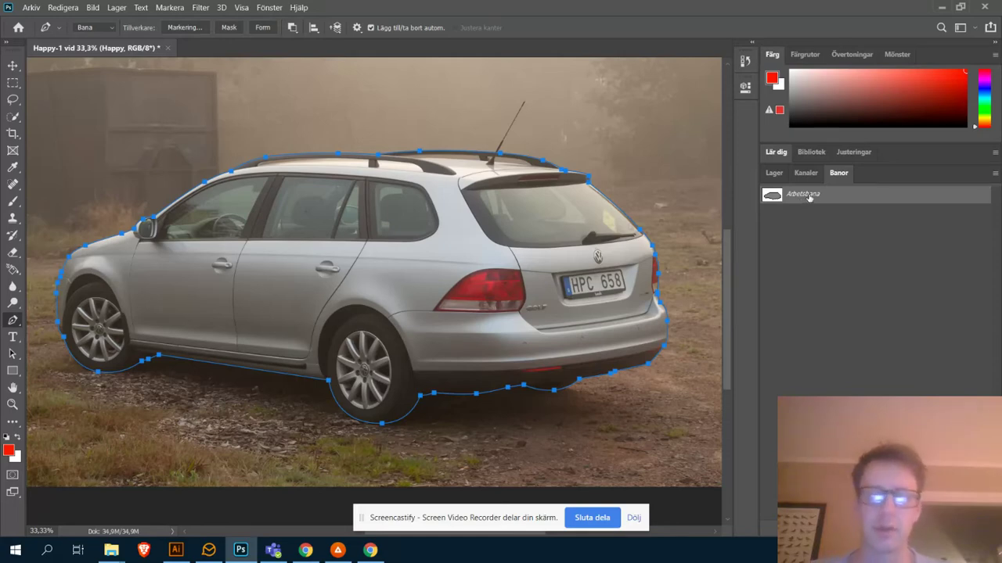
double_click(806, 195)
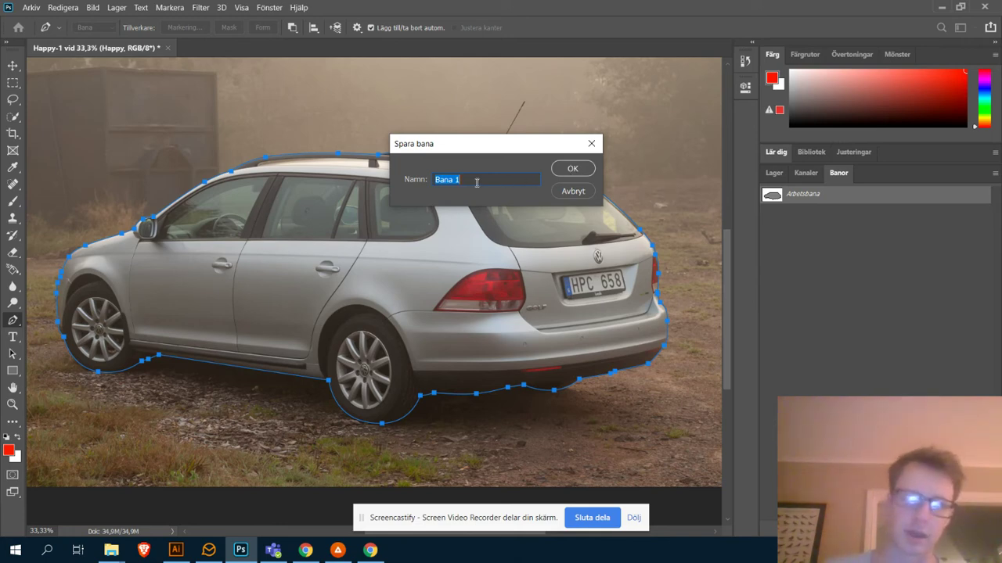
type("car")
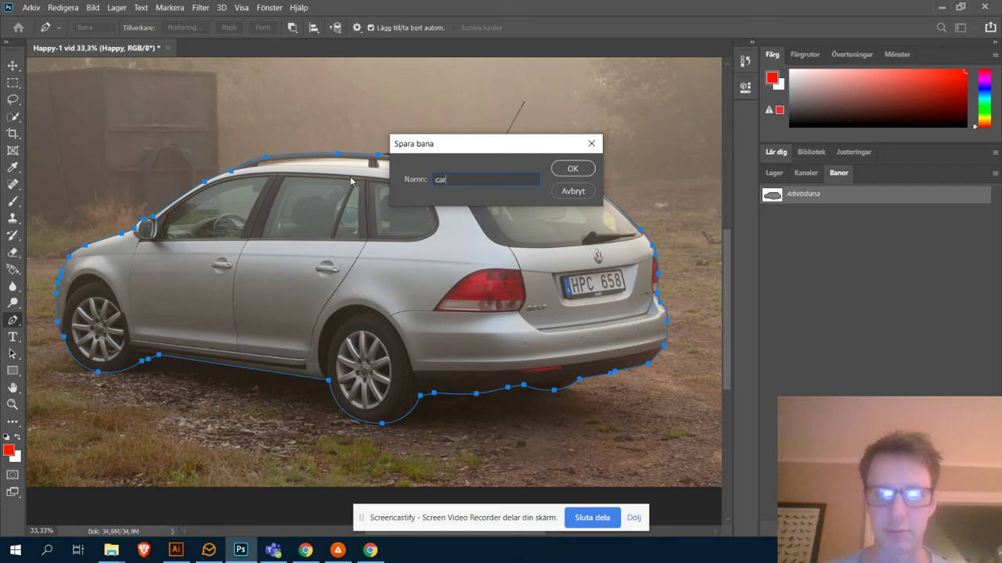
key("Return")
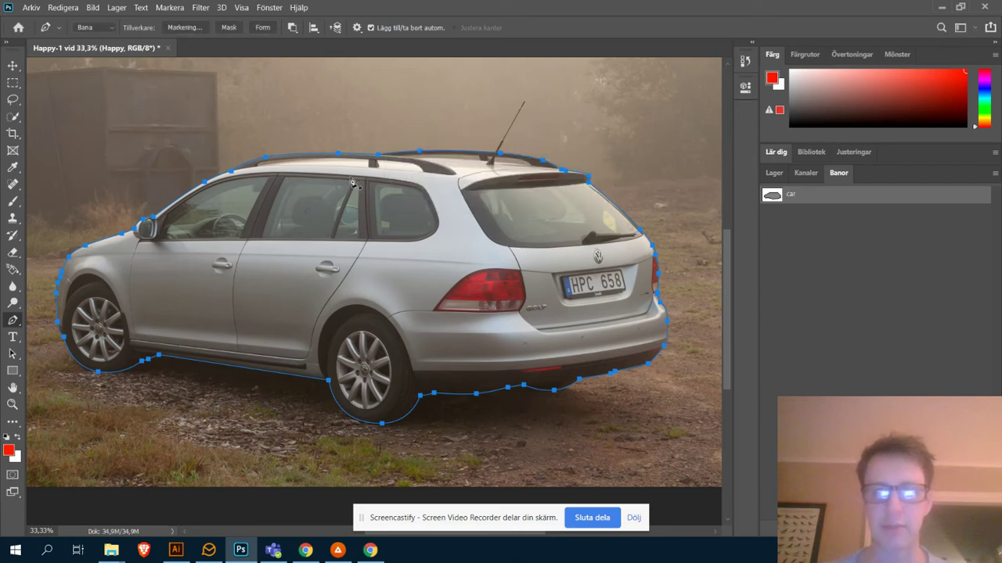
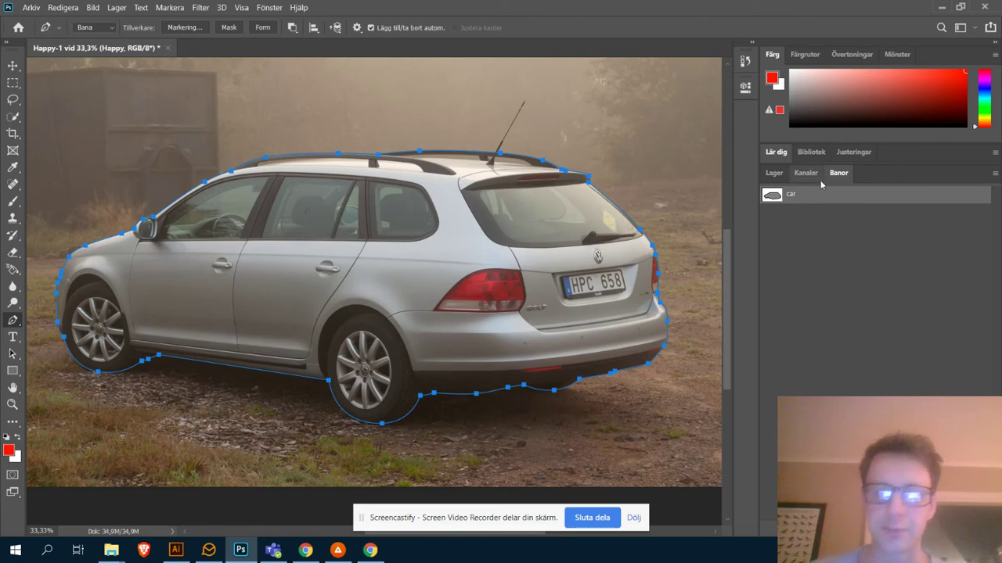
Step: Try a vector mask from the current path (Aktuell bana) on the Happy layer, and undo it
left_click(774, 173)
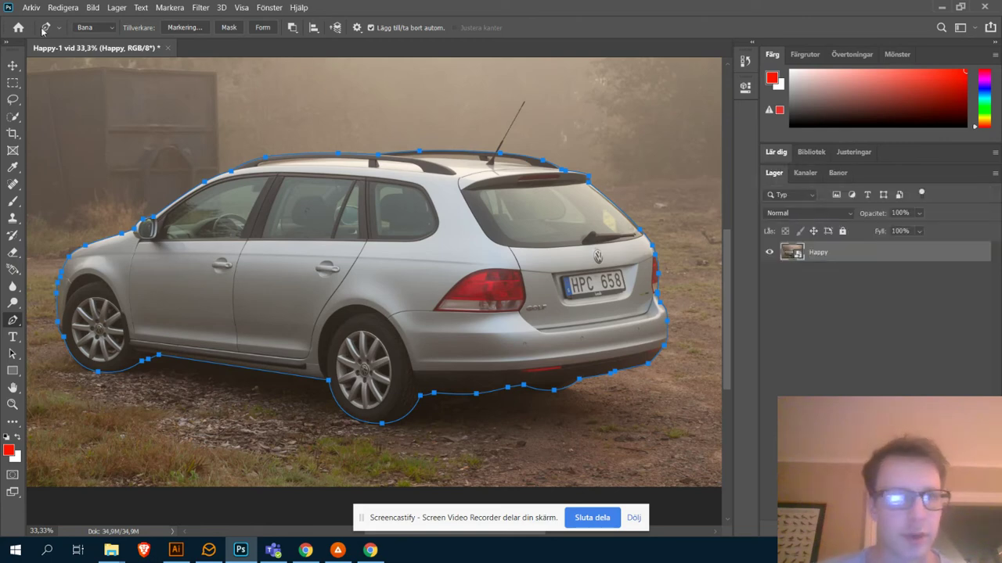
left_click(115, 8)
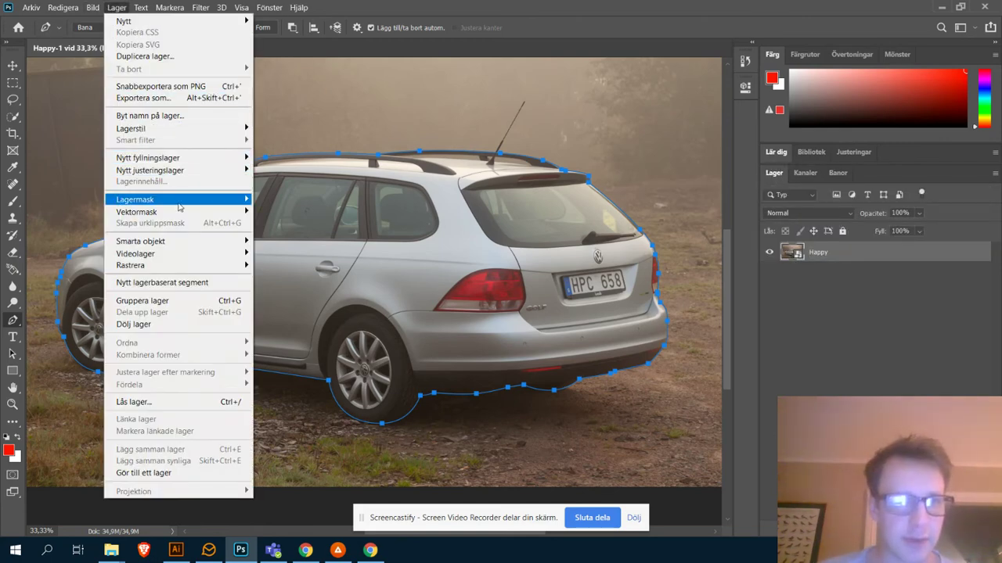
mouse_move(184, 213)
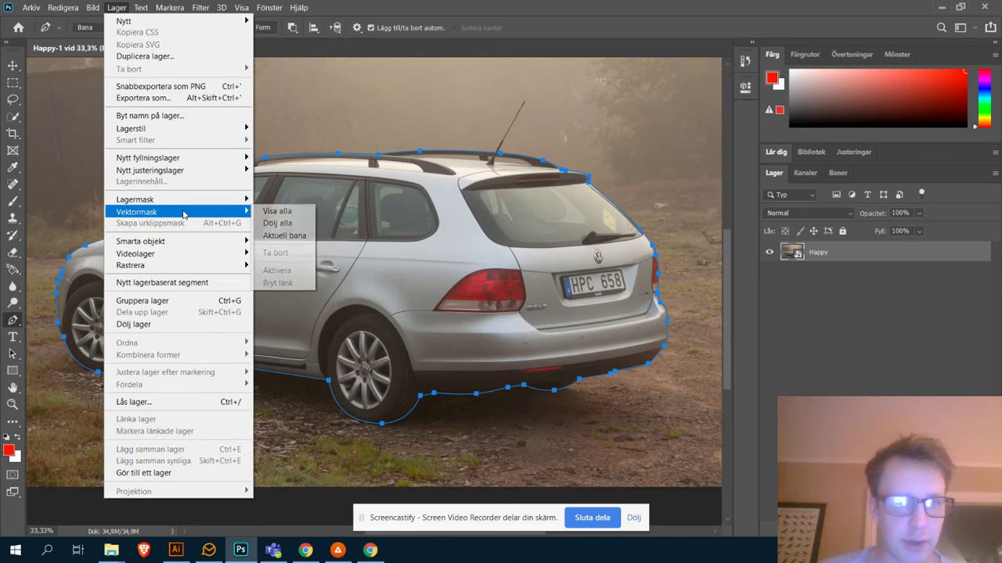
left_click(285, 236)
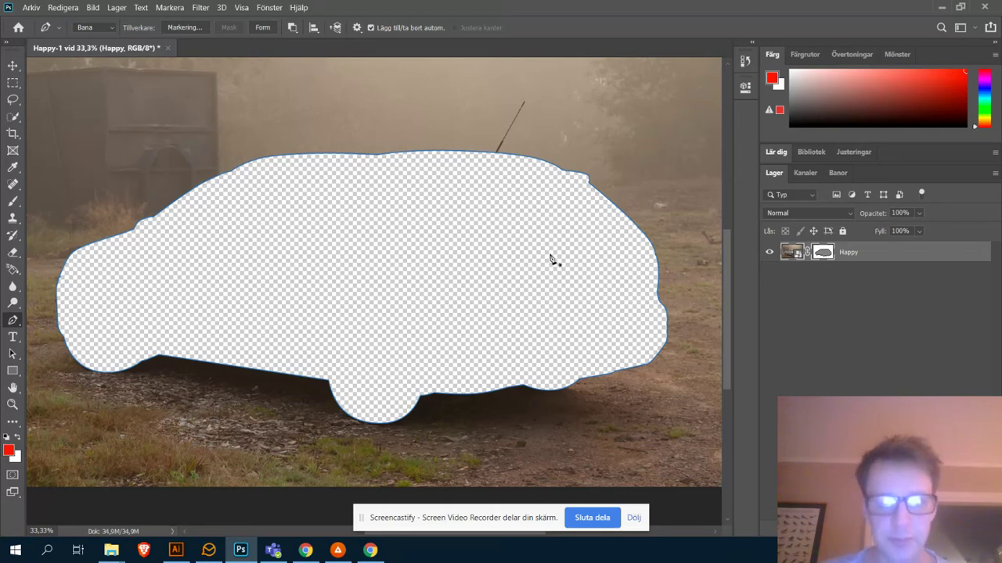
key("ctrl+z")
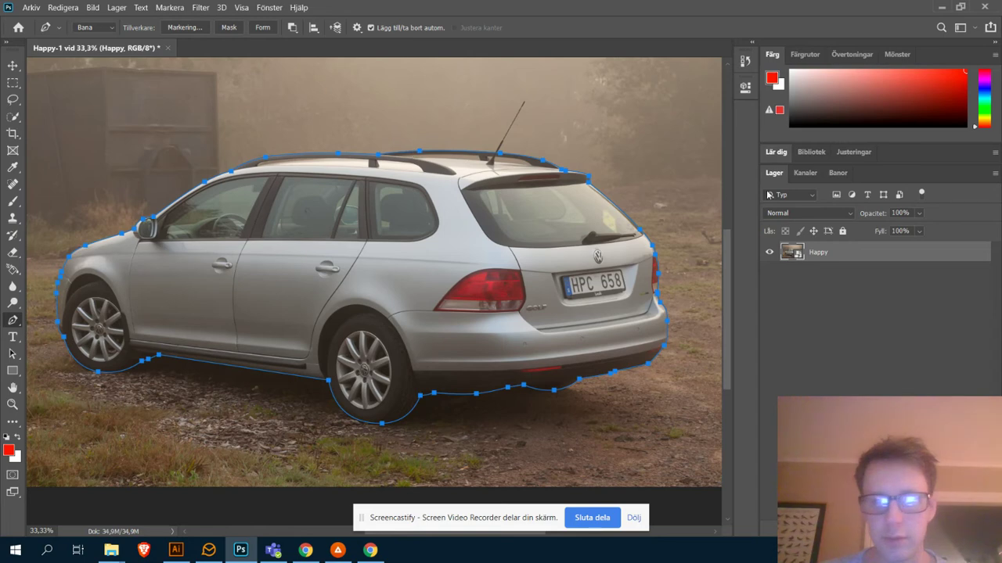
Step: Select the car outline in the "car" path, set its path operation to Kombinera former, and deselect the outline
left_click(807, 174)
left_click(836, 173)
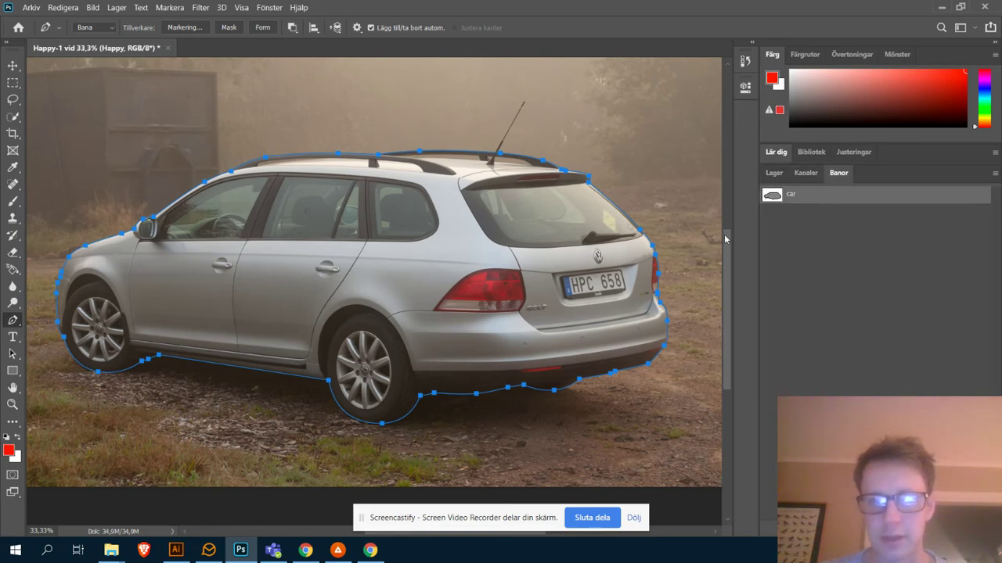
left_click(13, 353)
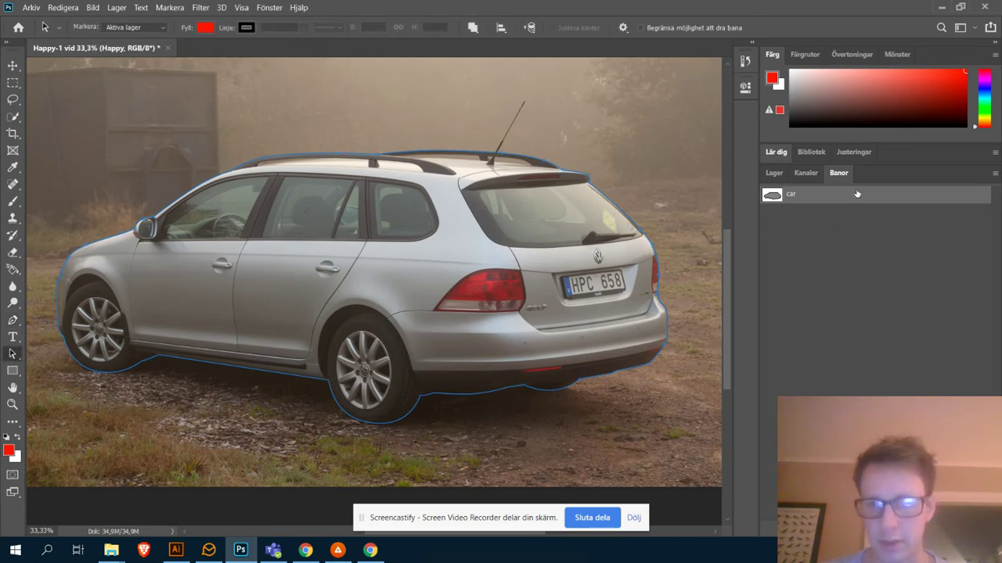
left_click(790, 298)
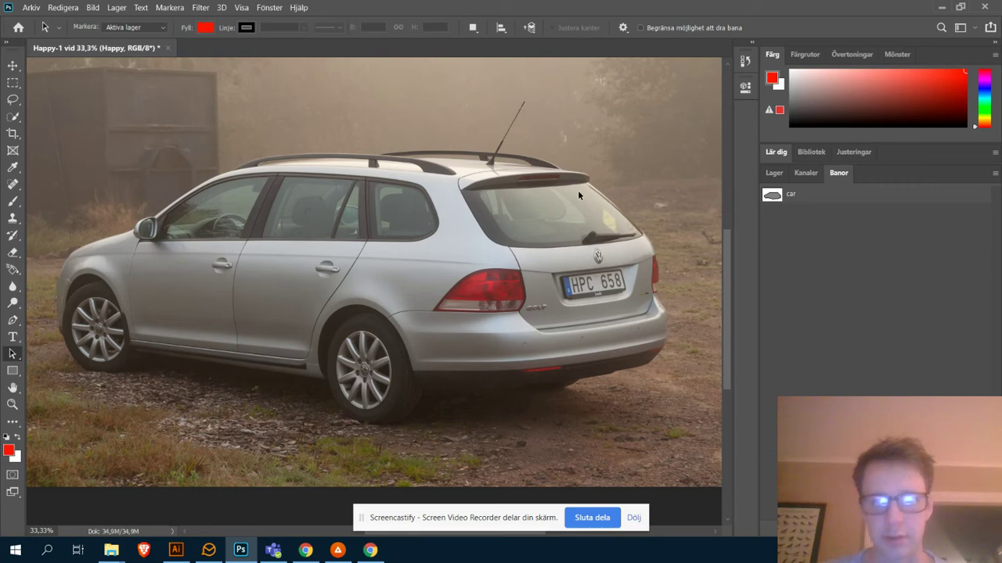
left_click(843, 200)
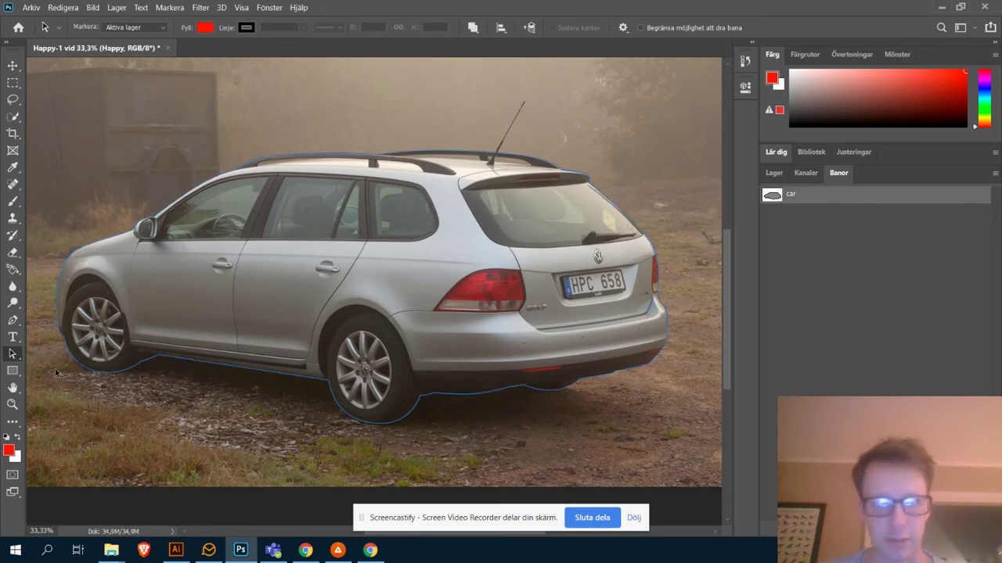
left_click(229, 360)
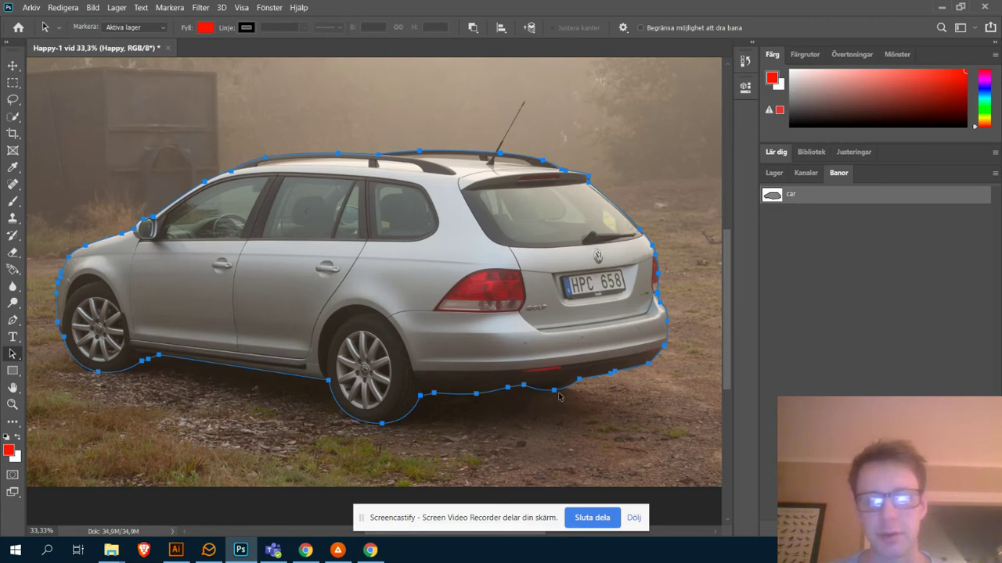
left_click(472, 28)
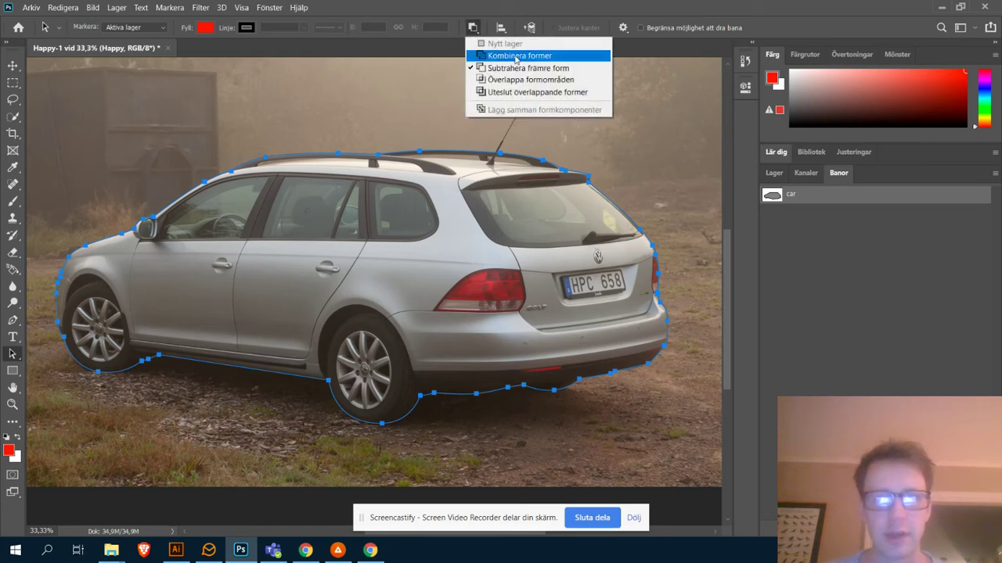
left_click(561, 57)
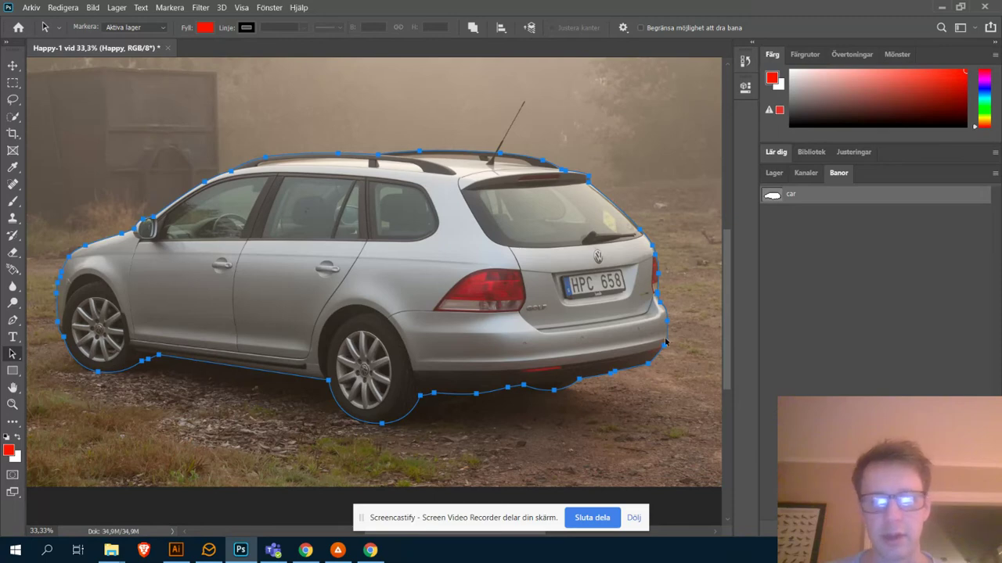
left_click(632, 122)
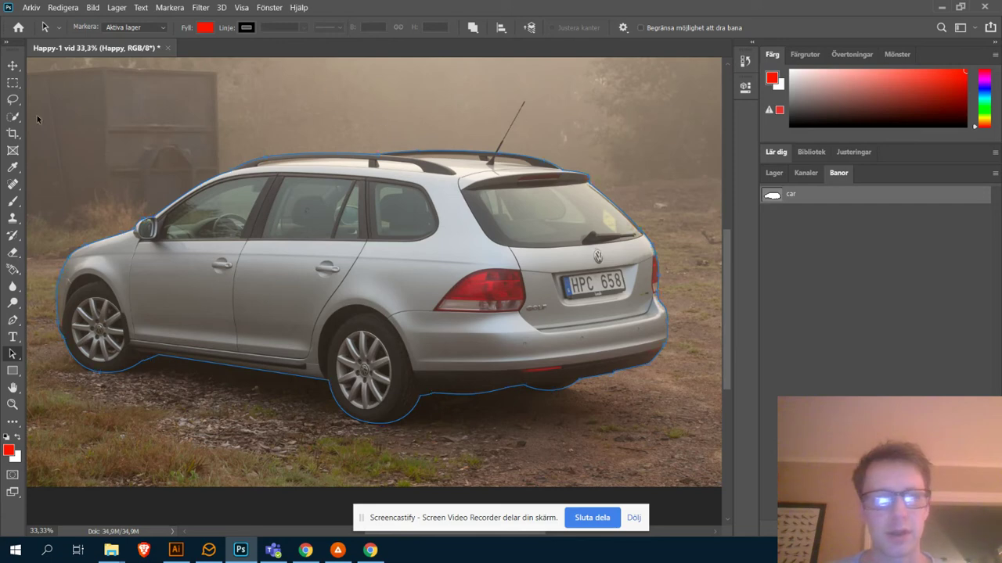
Step: Draw a rough closed loop of four curved anchors around the antenna and rear roof with the Pen tool
key("p")
left_click_drag(502, 73, 460, 92)
left_click_drag(422, 151, 432, 183)
left_click_drag(553, 237, 605, 234)
left_click_drag(651, 155, 627, 120)
left_click(502, 75)
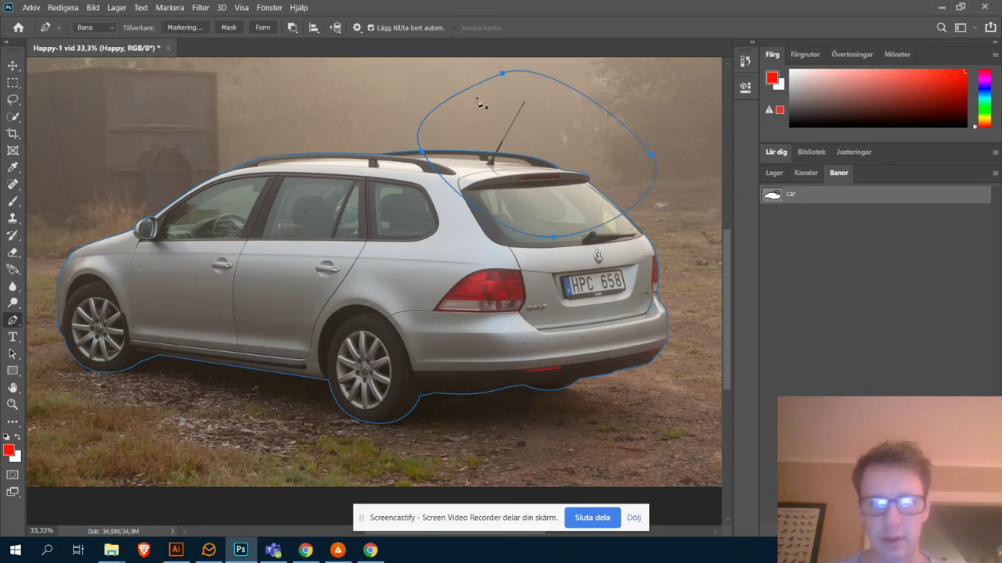
Step: Set the Pen tool's path operation to Kombinera former and delete the rough loop around the antenna
left_click(292, 28)
left_click(307, 55)
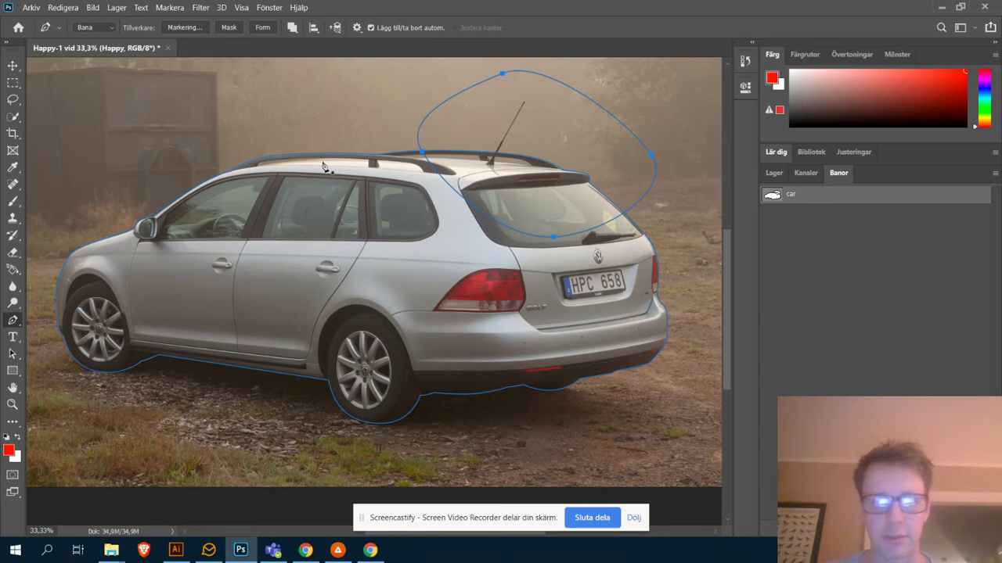
key("Delete")
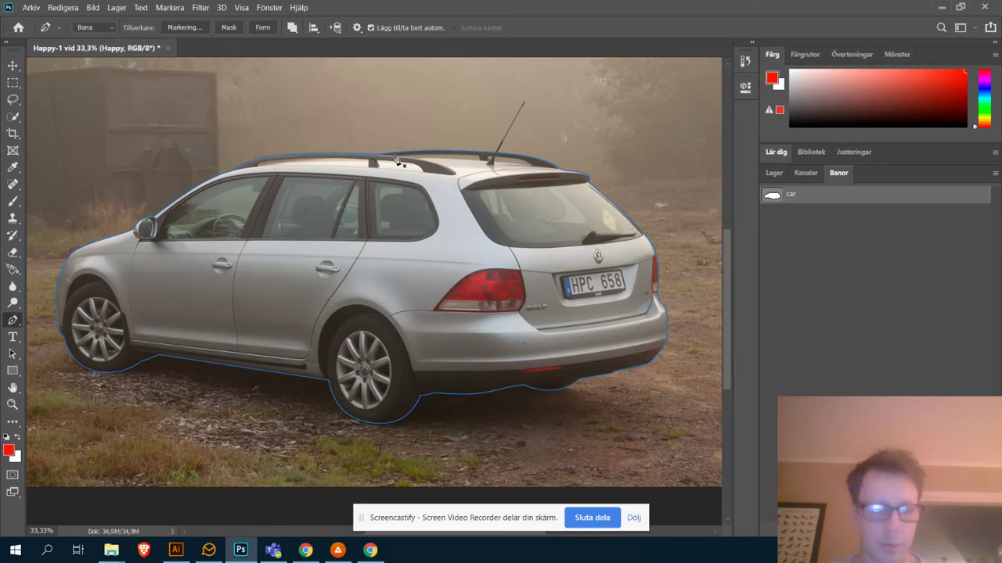
Step: Trace a closed triangular Pen path around the small background gap between the far roof rail's support and the antenna base
key("z")
left_click(466, 135)
left_click(304, 135)
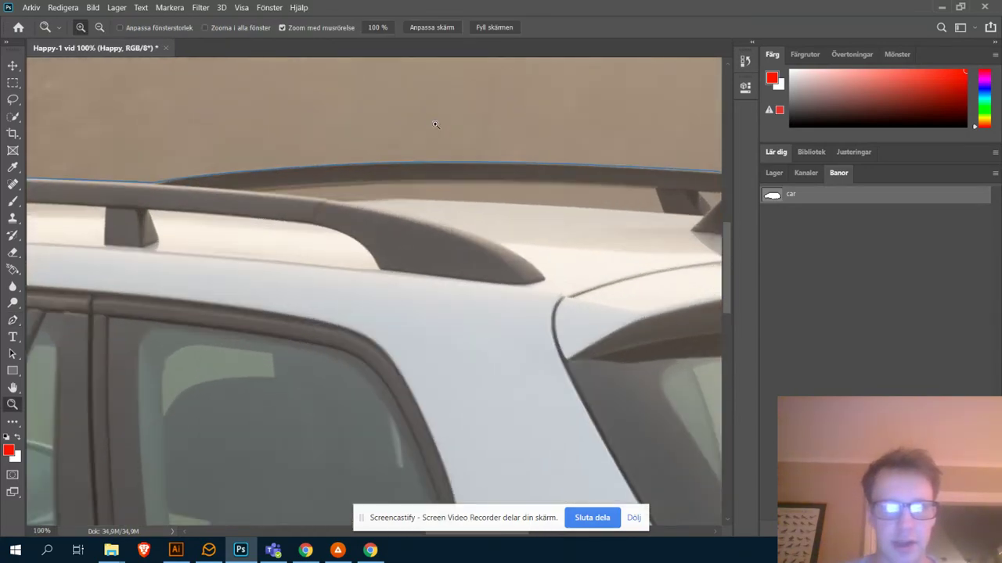
left_click(433, 120)
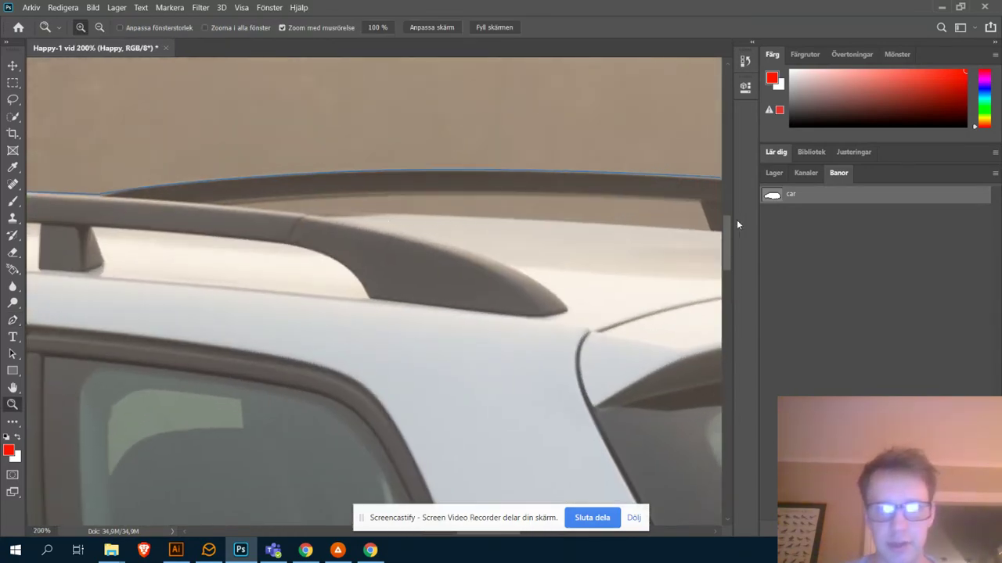
left_click_drag(572, 232, 399, 233)
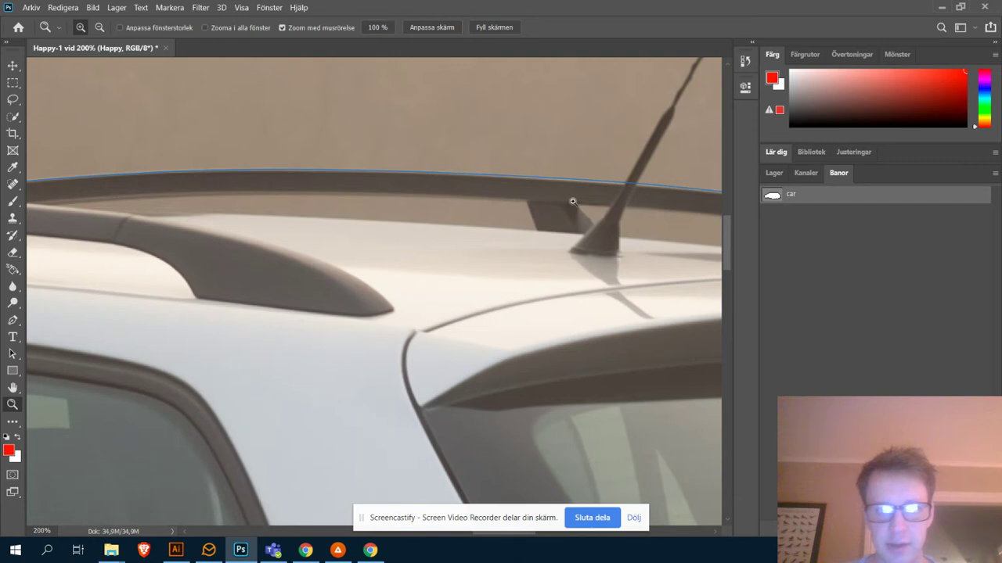
left_click_drag(611, 203, 529, 226)
left_click_drag(668, 233, 439, 205)
key("p")
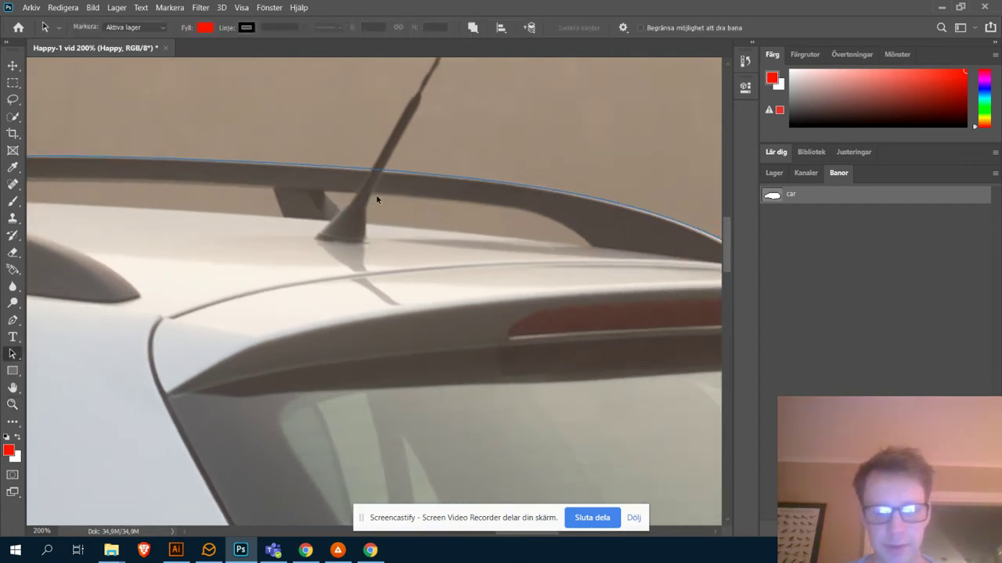
key("shift+p")
left_click(324, 191)
left_click(341, 211)
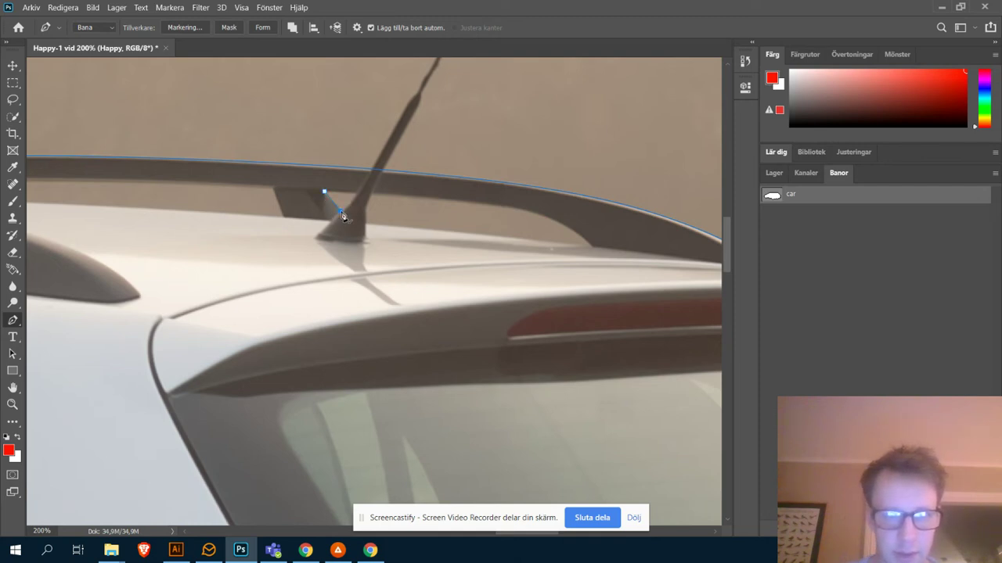
left_click(357, 193)
left_click(324, 191)
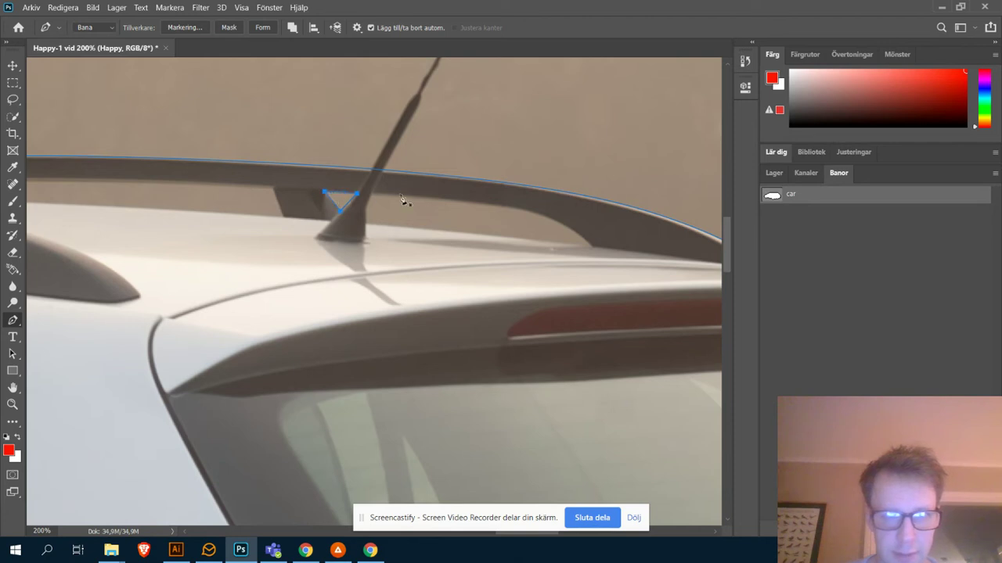
Step: Trace a closed path around the gap between antenna, roof and rear end of the far rail, refining its curve with an added anchor
left_click(366, 207)
left_click(366, 222)
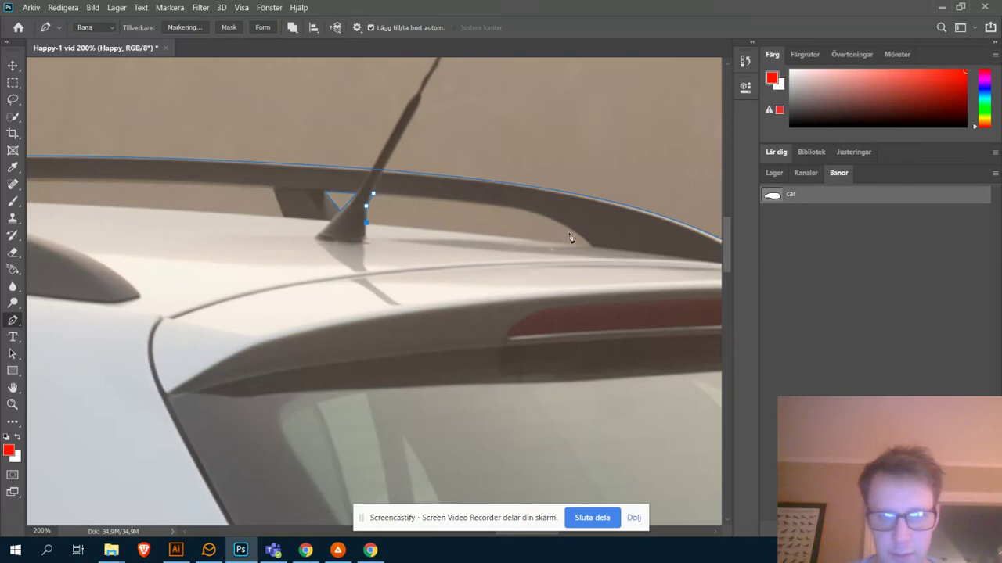
left_click_drag(593, 246, 610, 249)
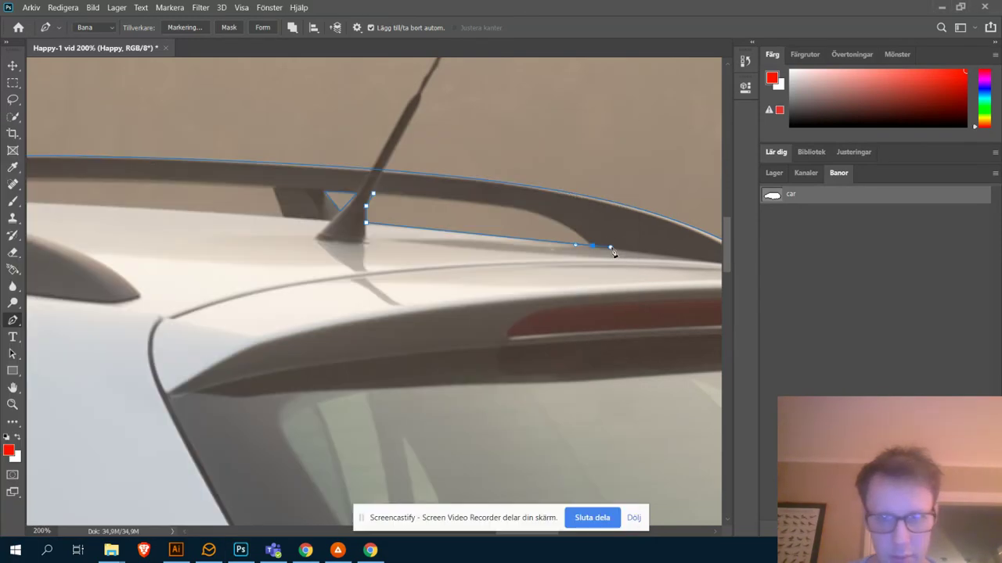
left_click_drag(610, 247, 583, 233)
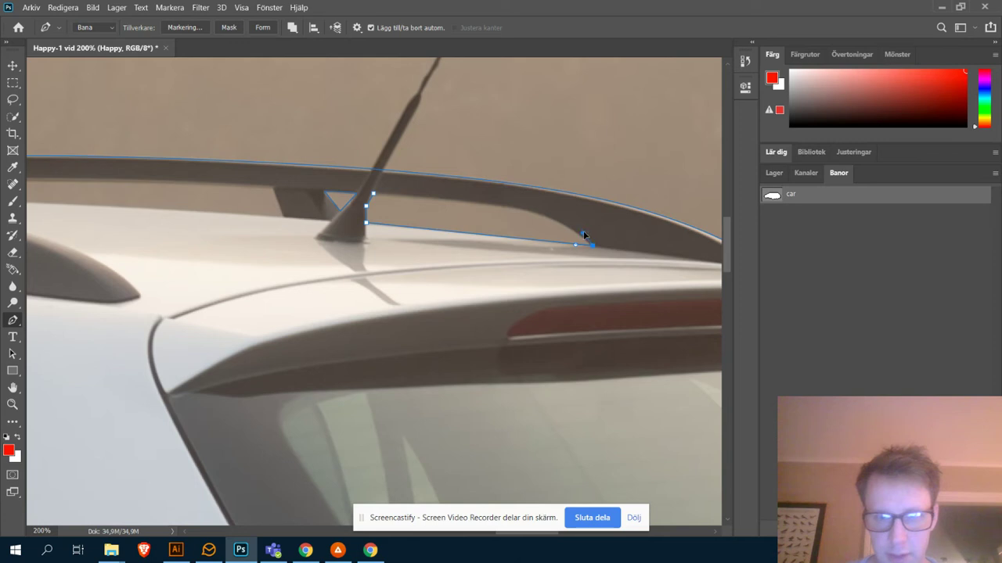
left_click_drag(373, 193, 191, 186)
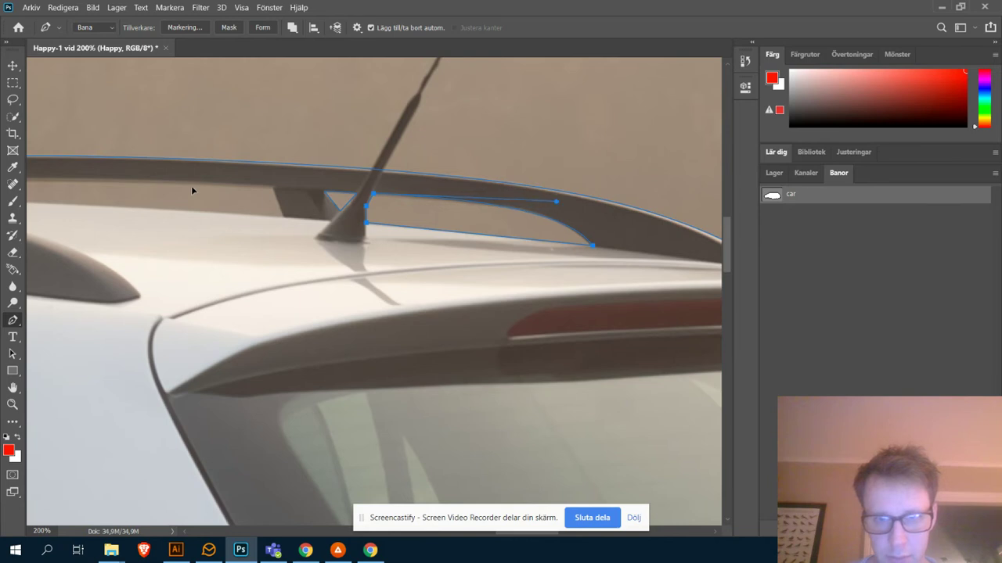
left_click(536, 218)
left_click_drag(539, 217, 499, 205)
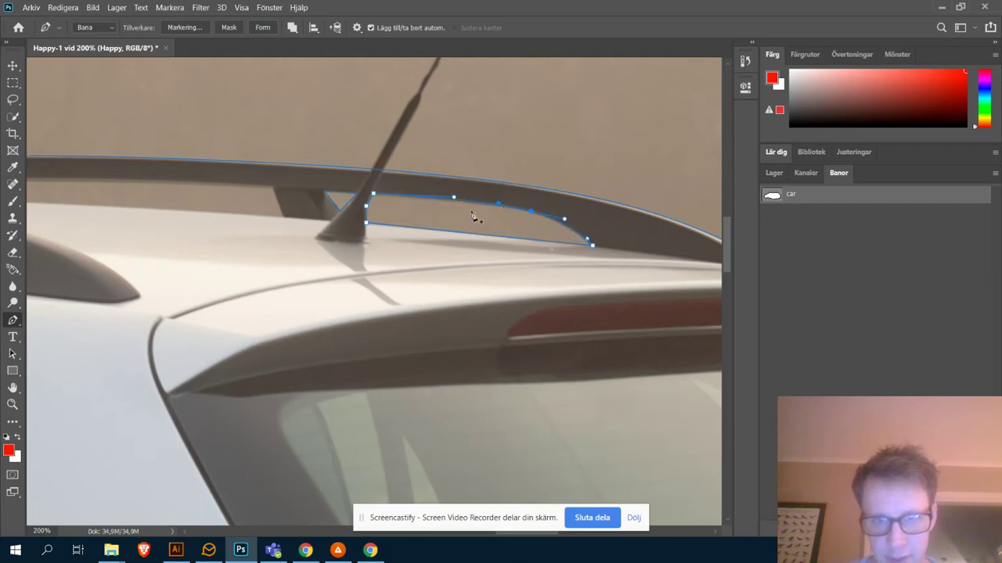
Step: Smooth the top curve of the gap path behind the antenna and trace a closed path around the long gap beneath the far rail
left_click_drag(455, 198, 440, 201)
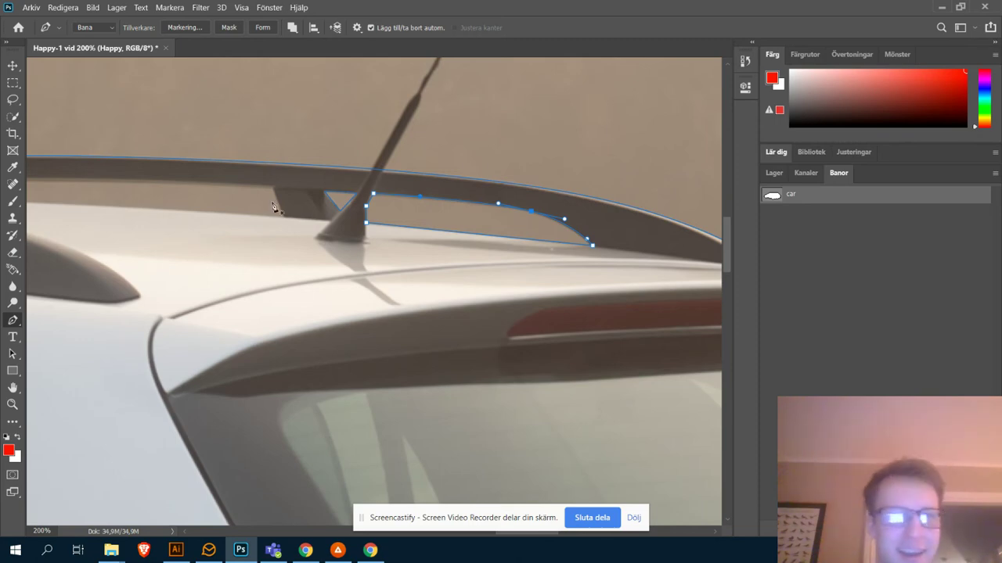
left_click_drag(281, 204, 600, 208)
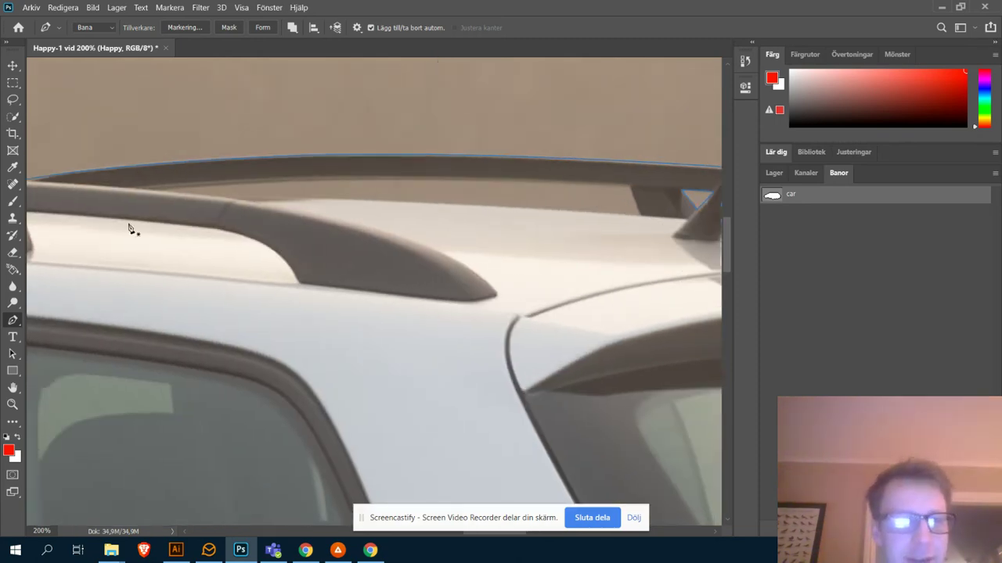
left_click(157, 191)
left_click(243, 200)
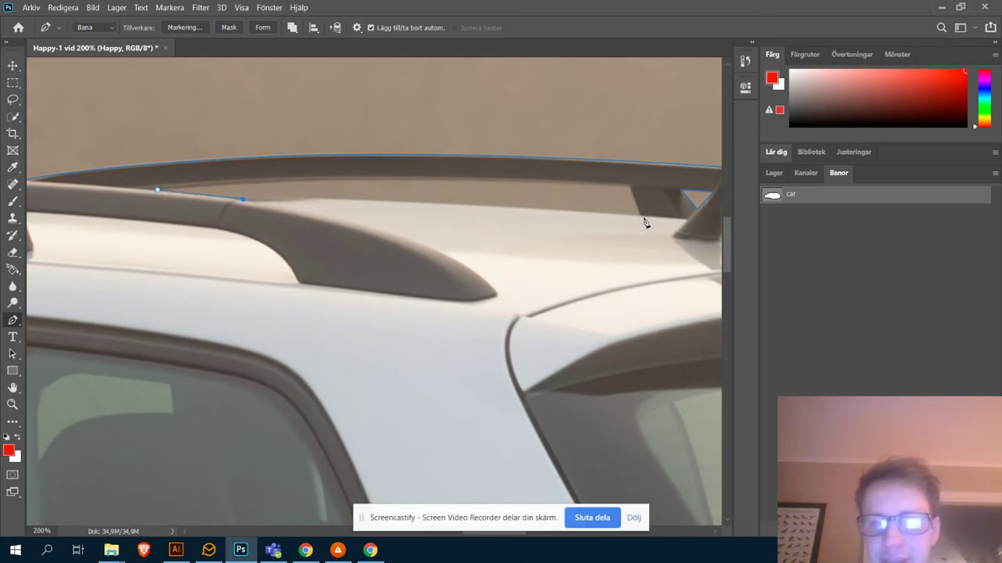
left_click_drag(642, 216, 710, 228)
scroll(709, 227, "right", 2)
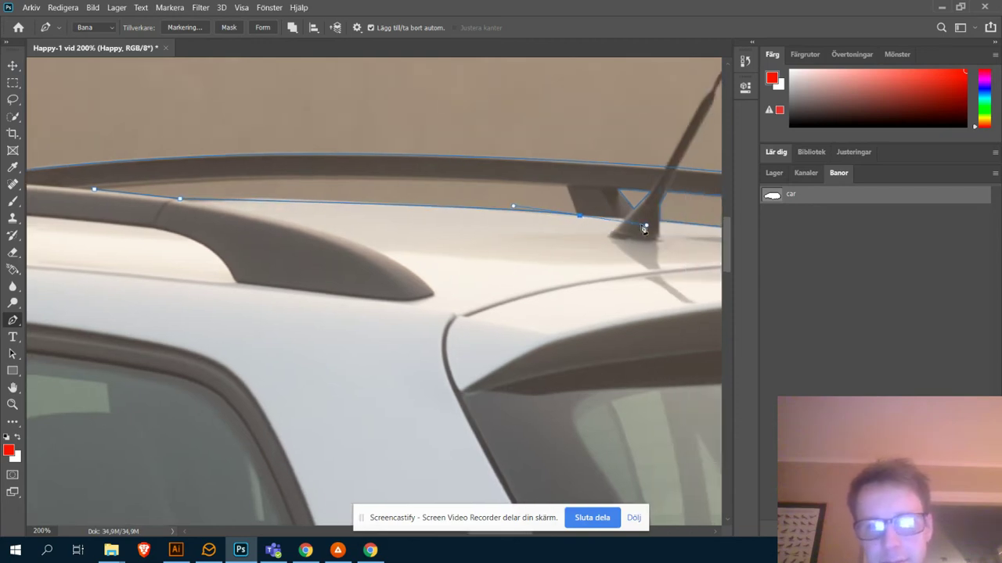
key("super")
key("super")
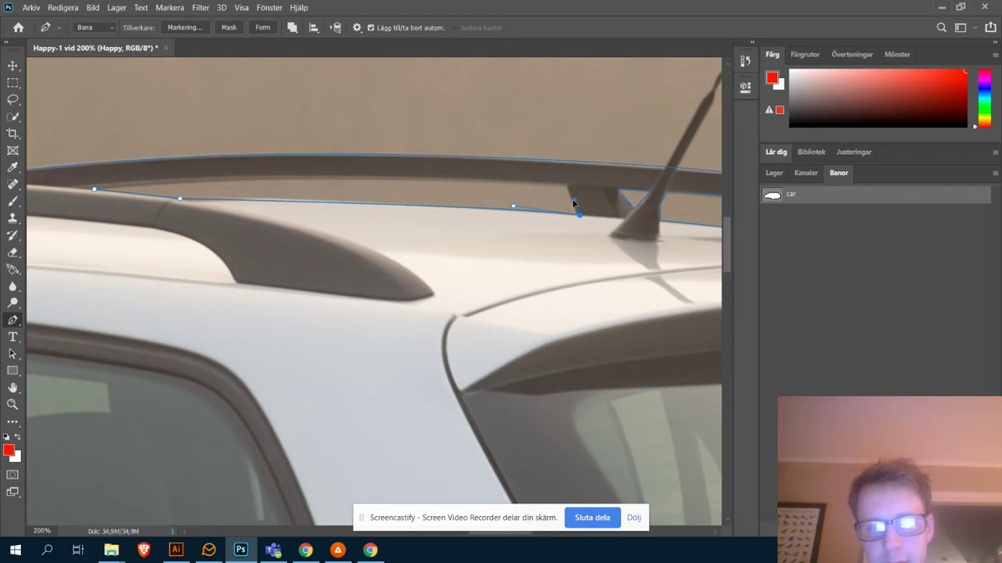
scroll(470, 197, "left", 5)
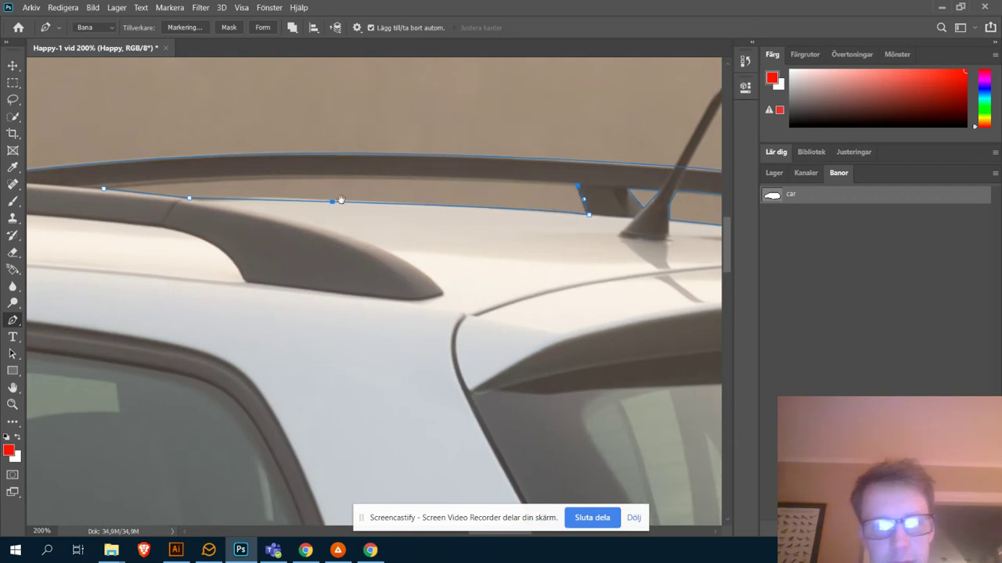
left_click(302, 191)
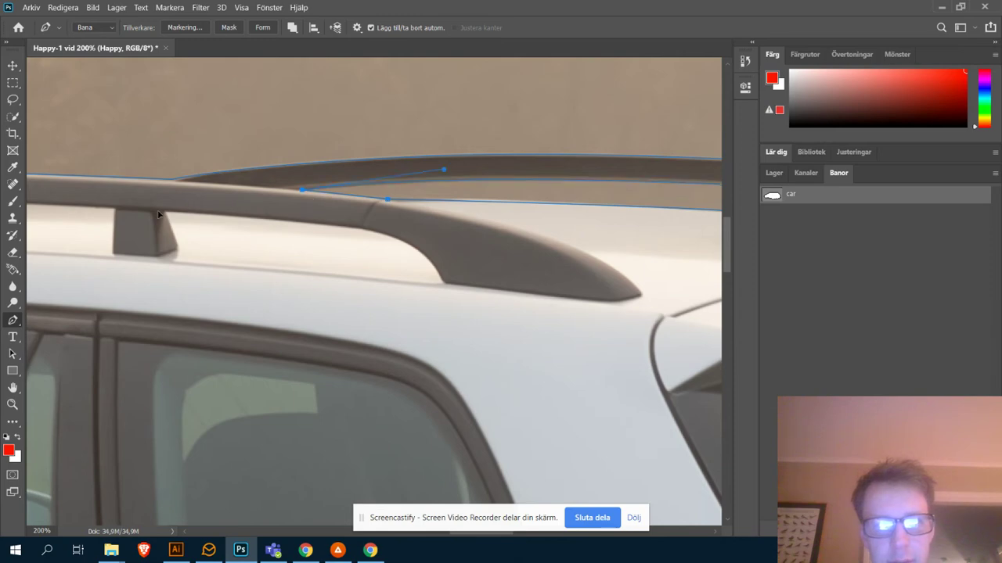
Step: Trace a closed path around the narrow background gap under the front end of the near roof rail, shaping its curve with direction handles
scroll(408, 223, "right", 2)
scroll(295, 224, "right", 3)
scroll(579, 195, "left", 8)
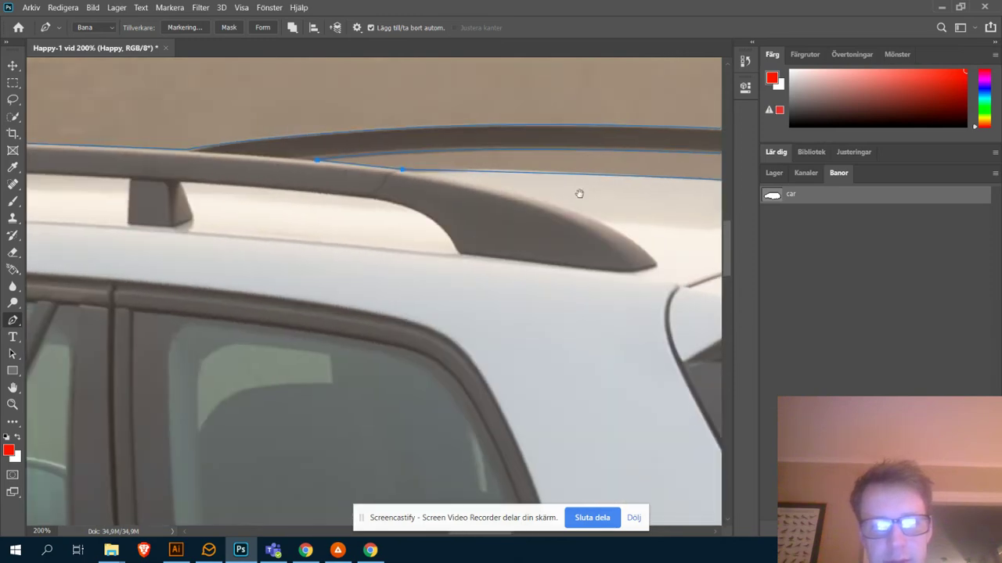
scroll(514, 168, "down", 3)
left_click_drag(249, 220, 492, 188)
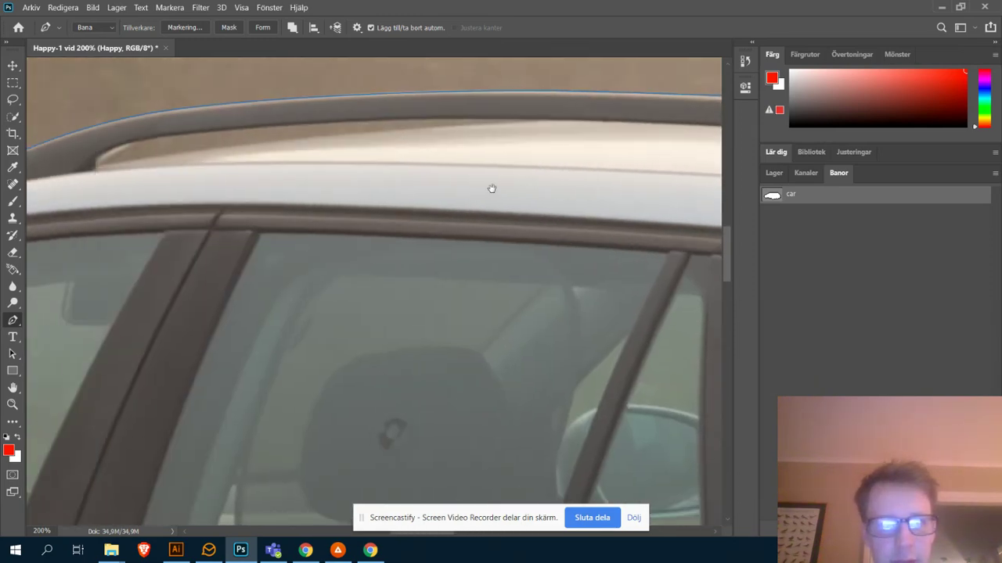
left_click(97, 166)
left_click(544, 120)
left_click_drag(97, 167, 48, 225)
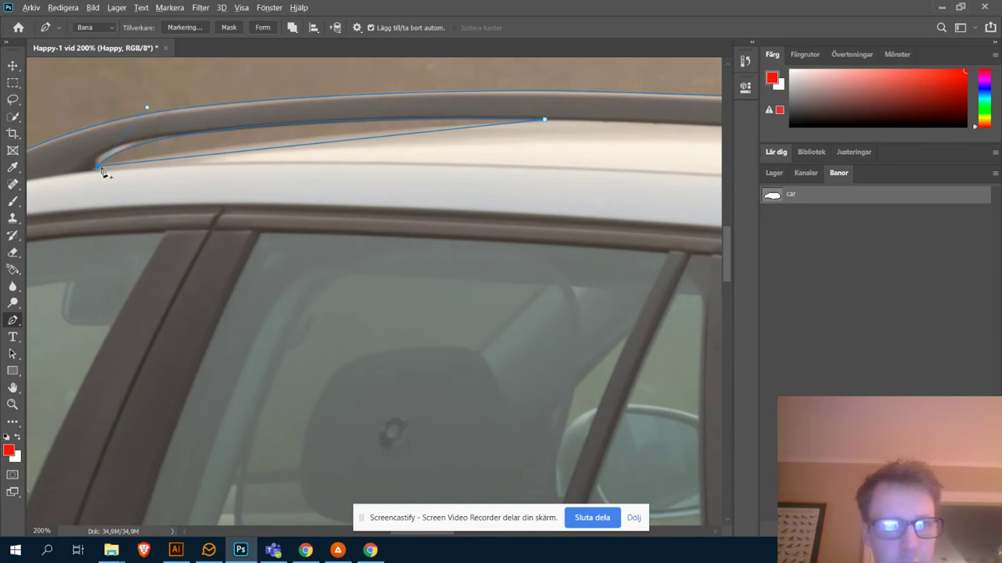
left_click_drag(97, 166, 147, 109)
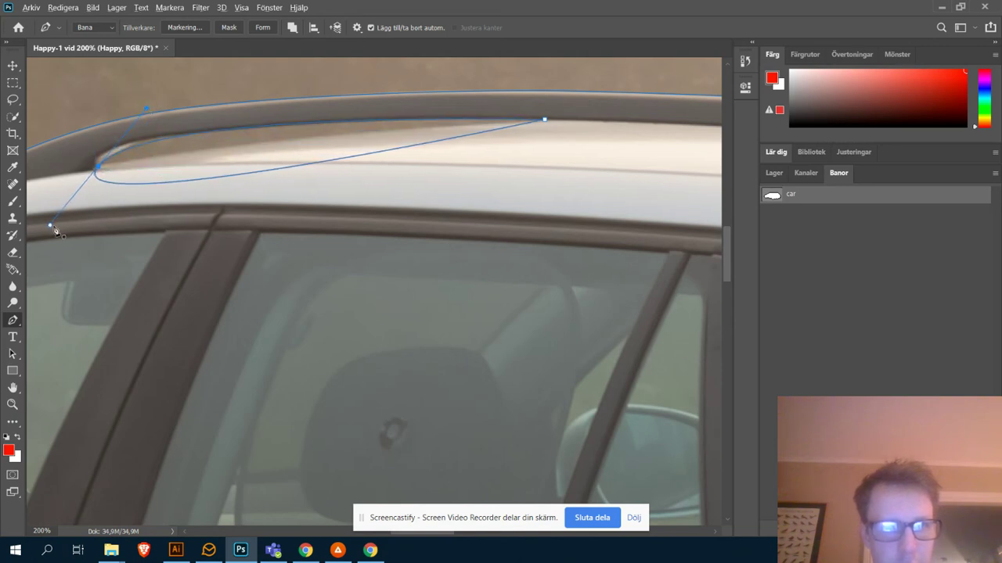
left_click_drag(49, 227, 149, 154)
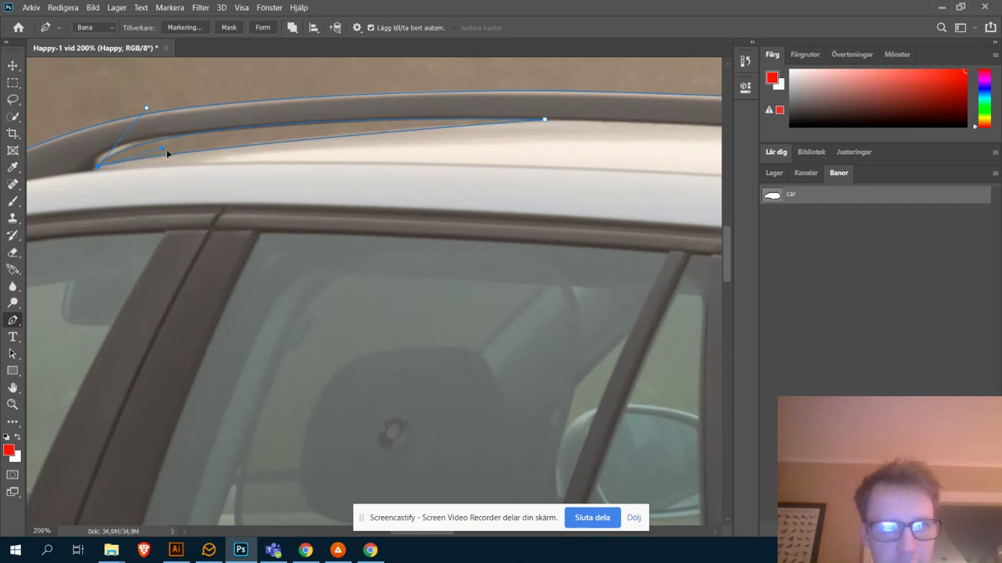
left_click(282, 134)
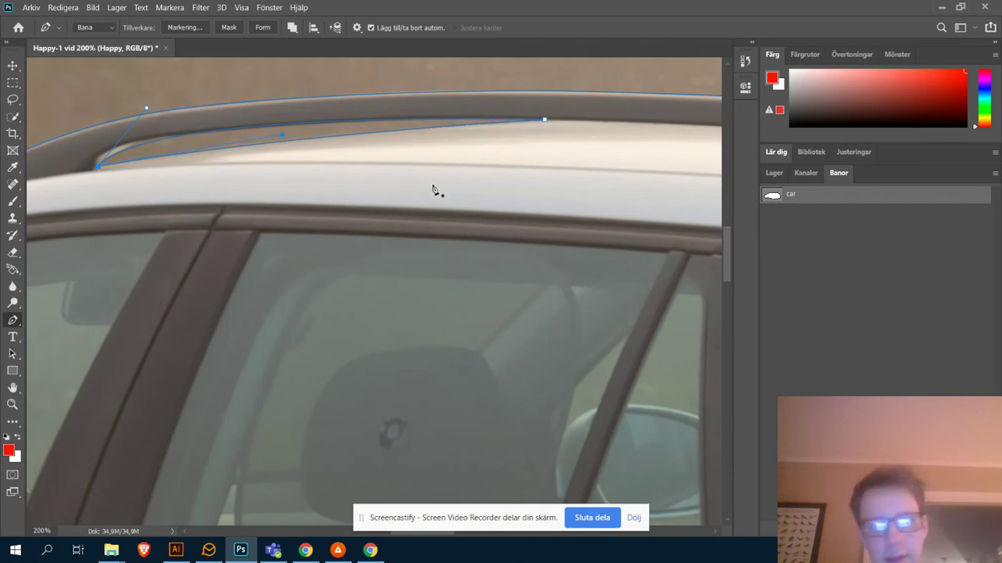
Step: Select the gap paths under both roof rails and set their path operation to Subtrahera främre form
key("ctrl+minus")
key("ctrl+minus")
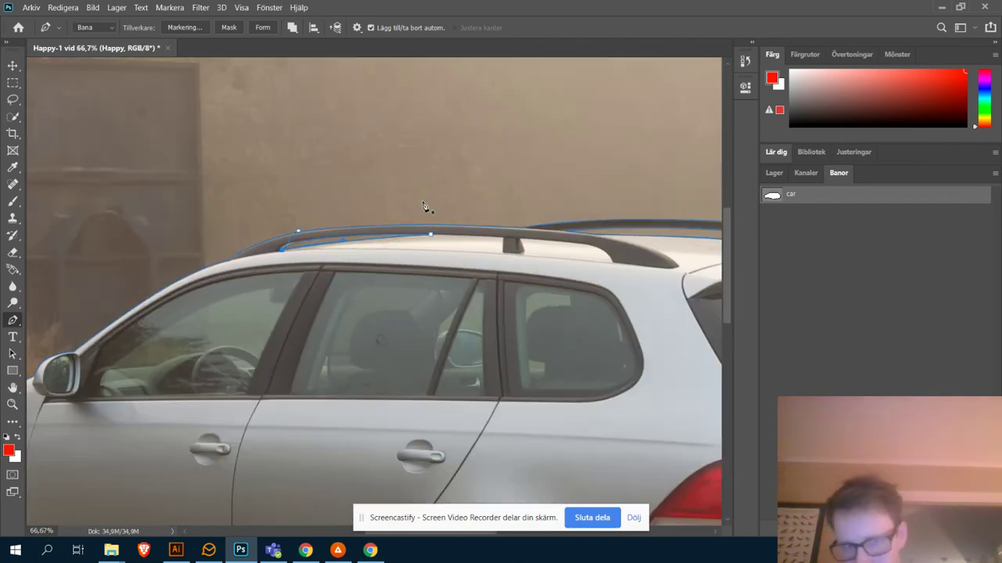
scroll(463, 208, "right", 3)
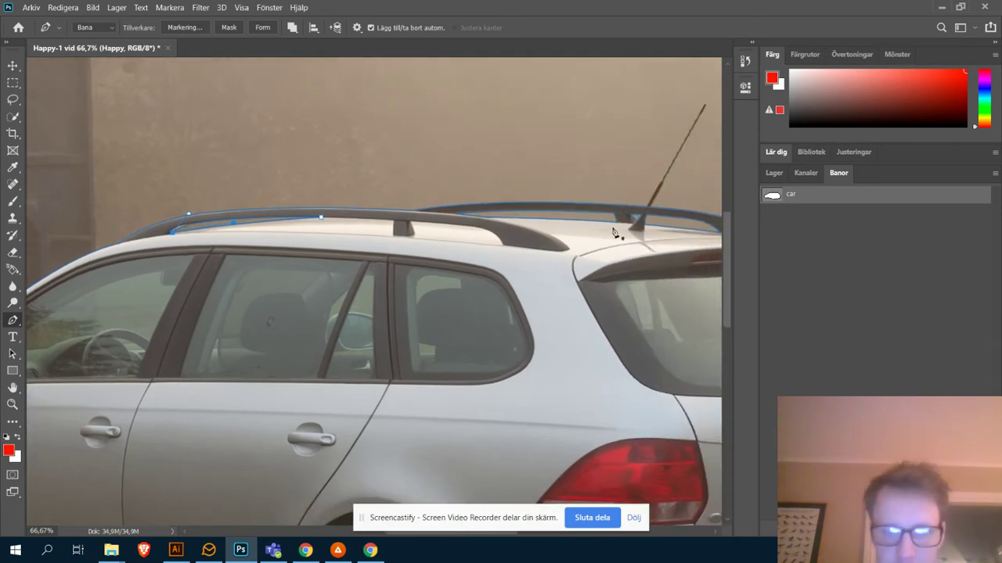
left_click(12, 354)
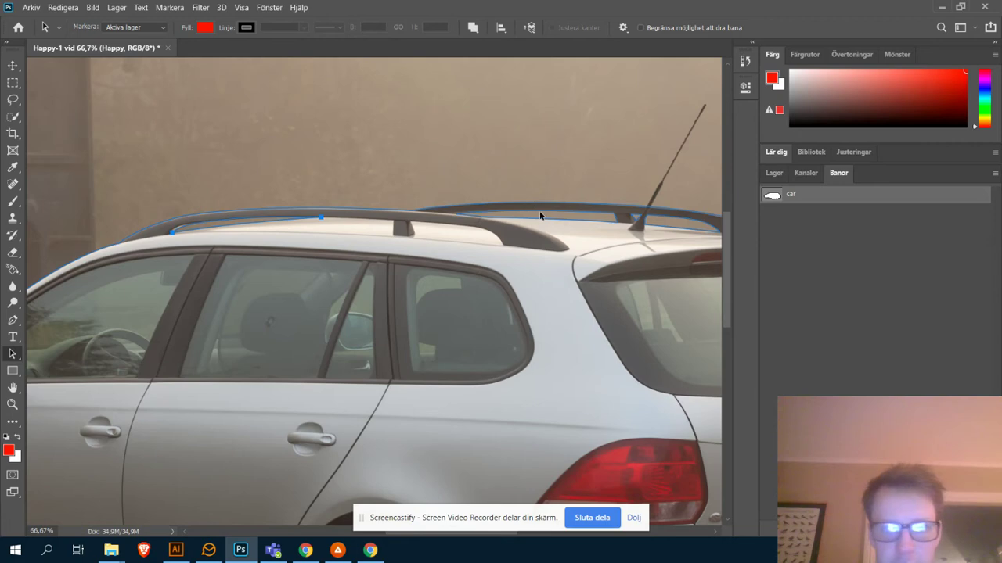
left_click_drag(465, 190, 397, 172)
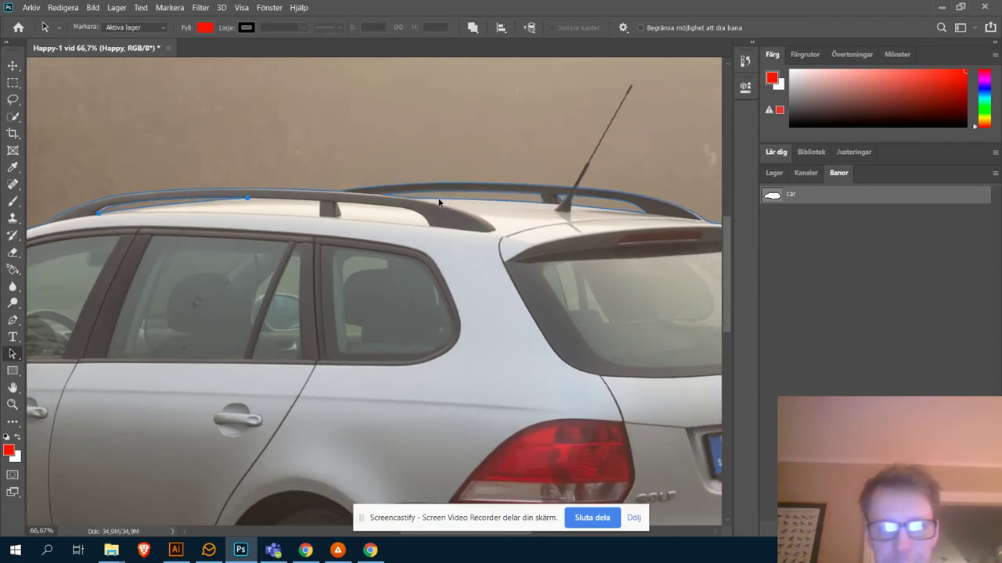
left_click(562, 201)
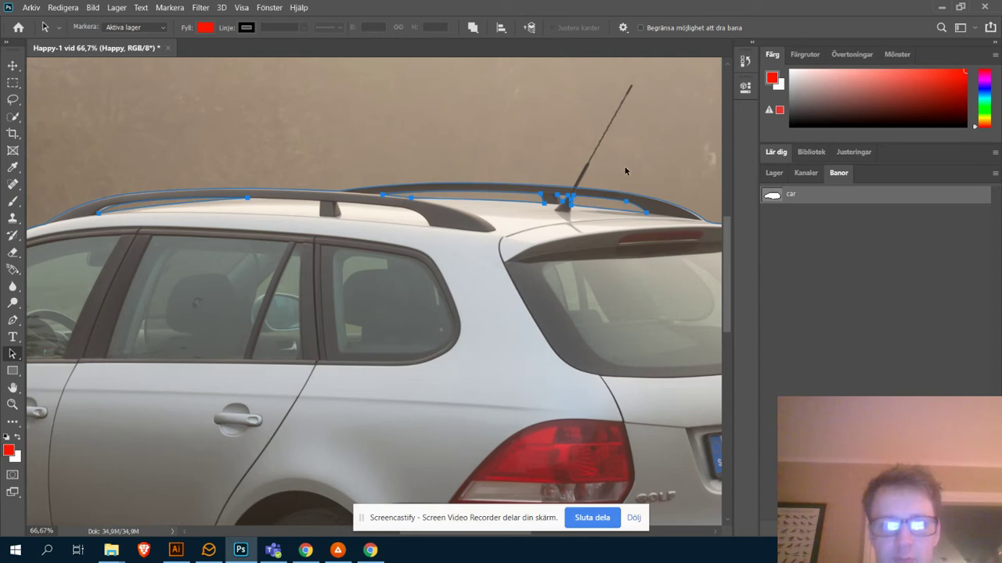
left_click(476, 29)
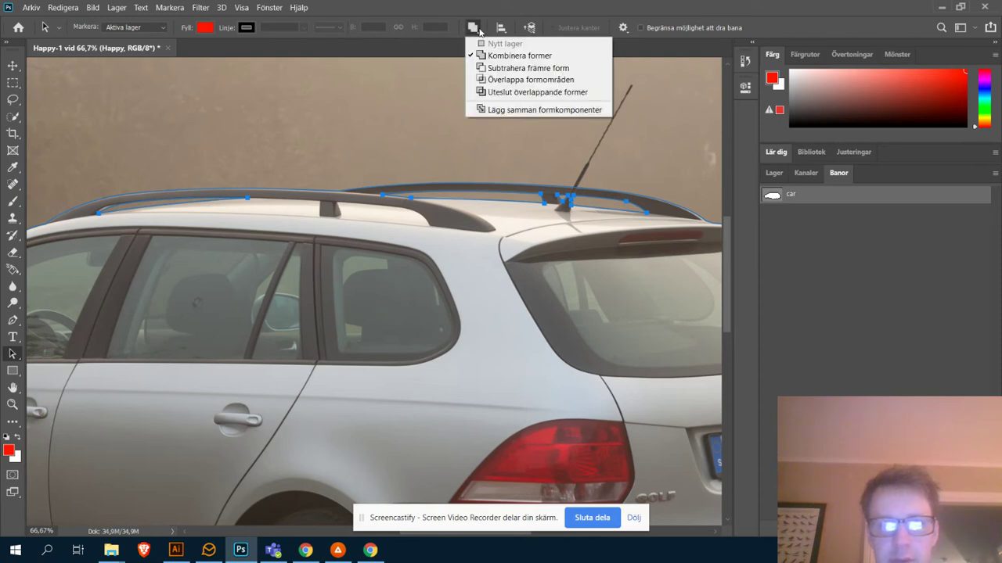
left_click(546, 72)
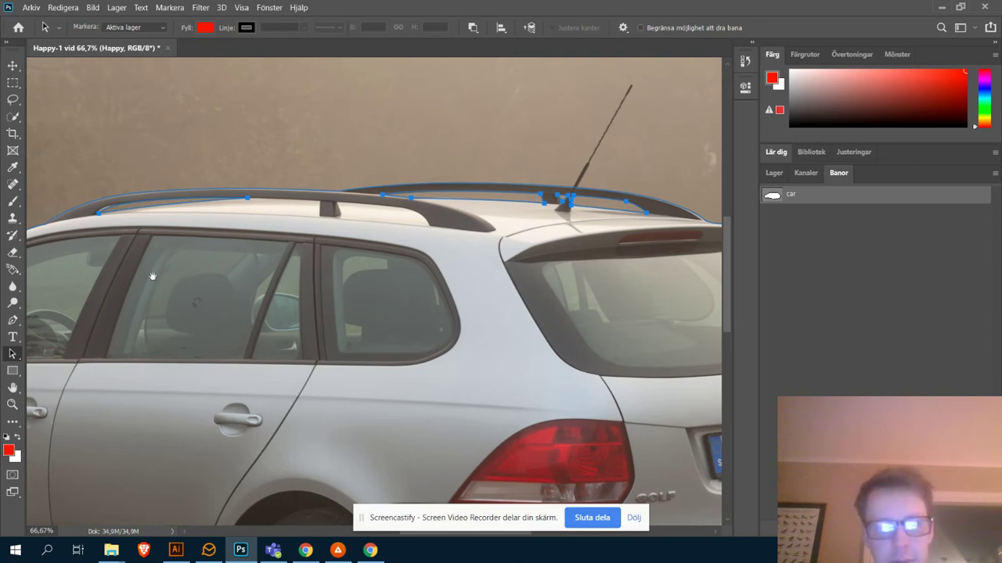
Step: Load the "car" path as a selection, inspect it around the roof-rail gaps and the car body, and reactivate the path
left_click_drag(141, 276, 247, 264)
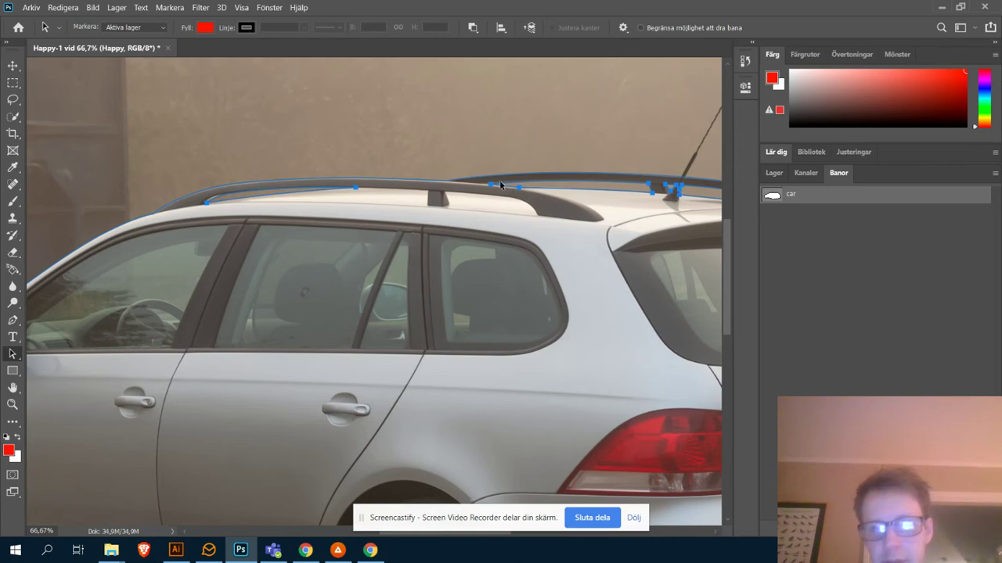
left_click_drag(612, 159, 493, 155)
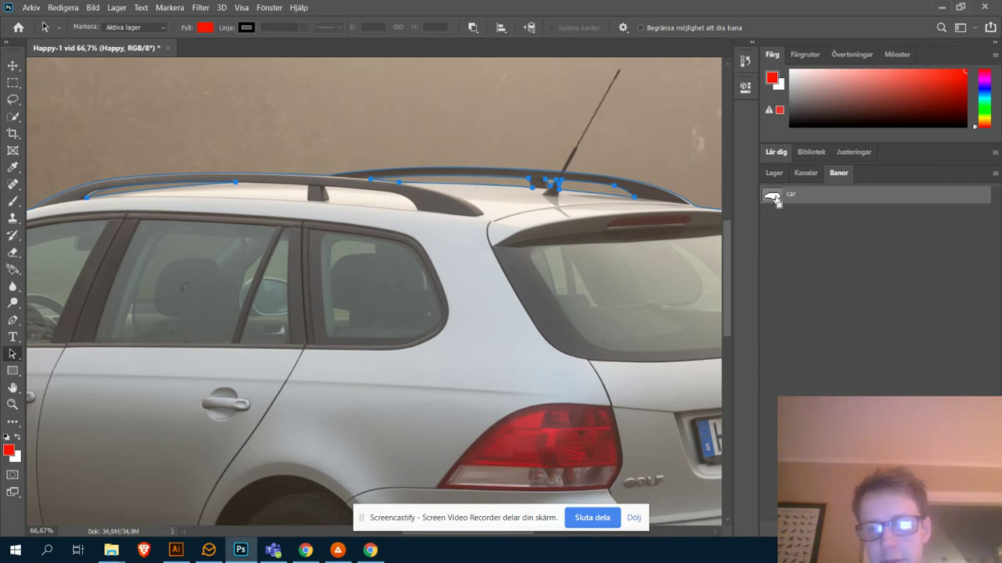
left_click(772, 197, "ctrl")
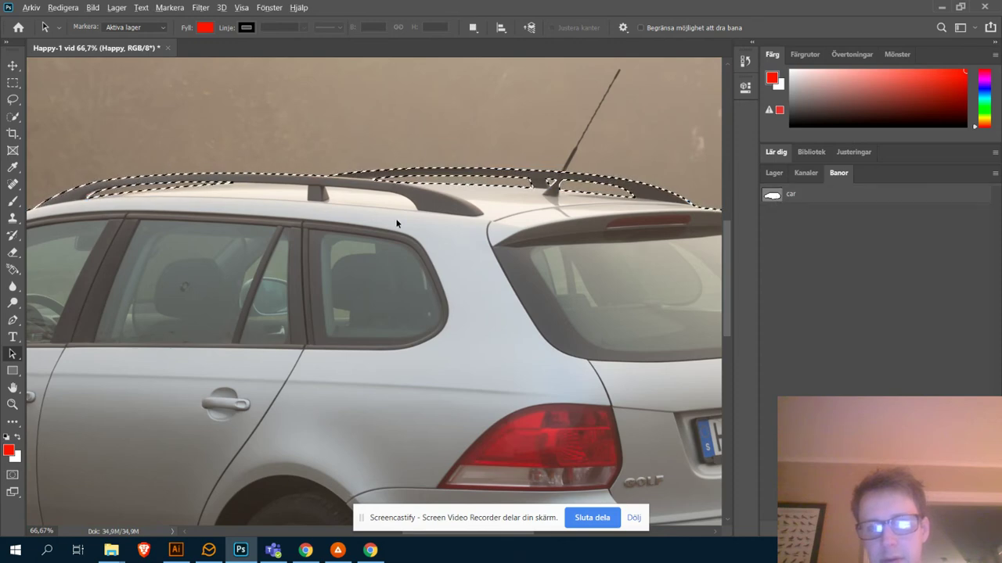
left_click_drag(385, 221, 519, 202)
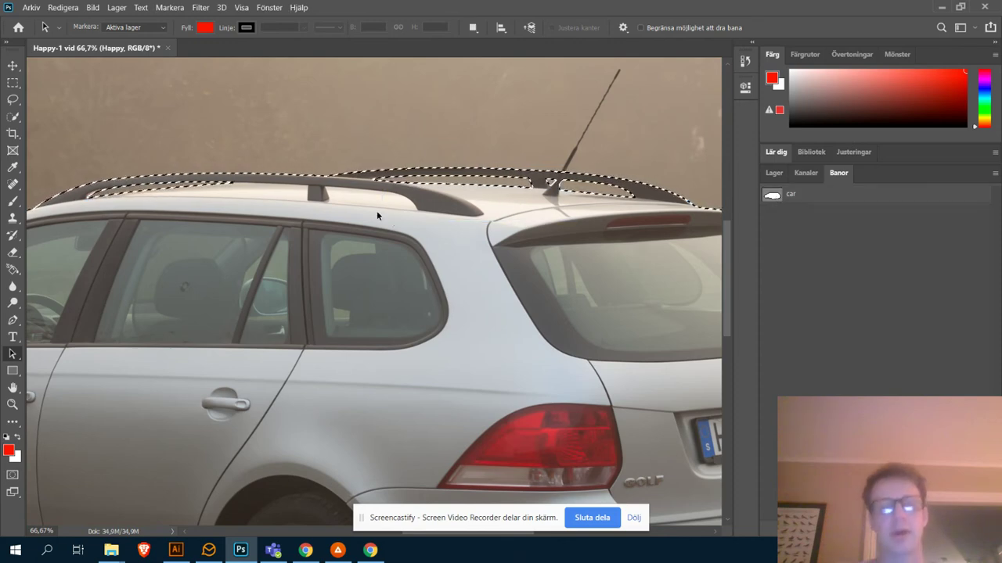
left_click_drag(423, 231, 582, 162)
left_click_drag(445, 195, 537, 117)
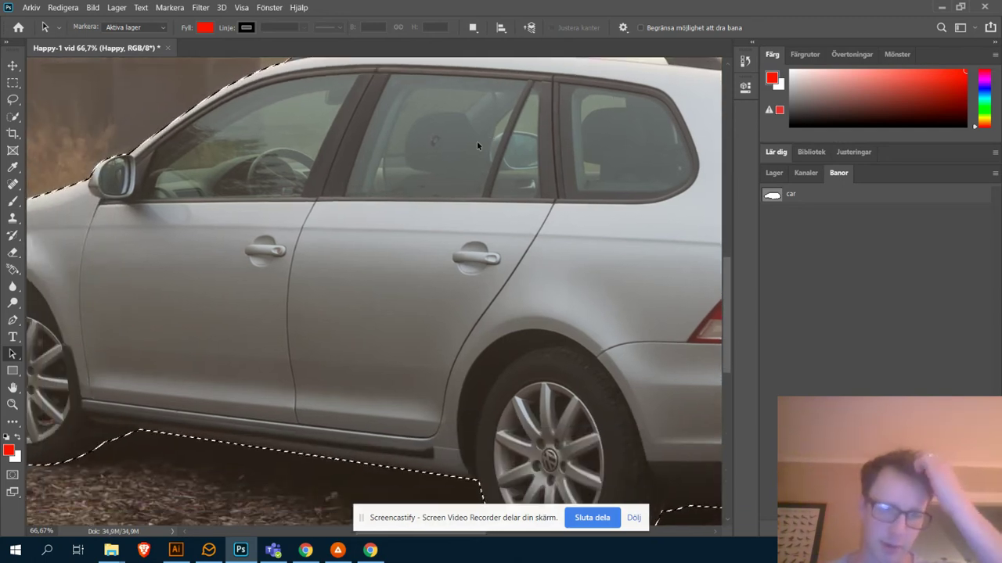
left_click_drag(587, 119, 391, 201)
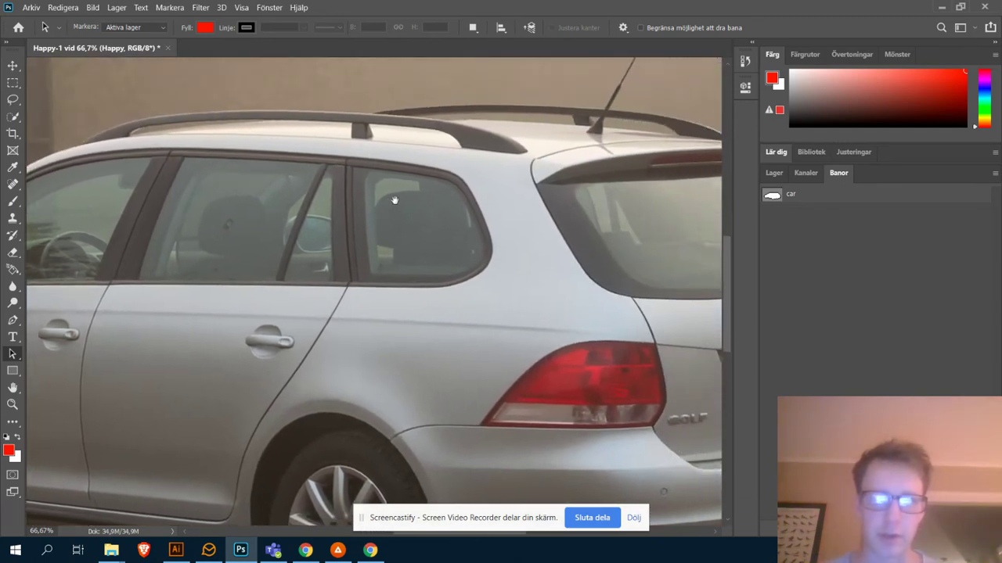
left_click_drag(666, 142, 597, 145)
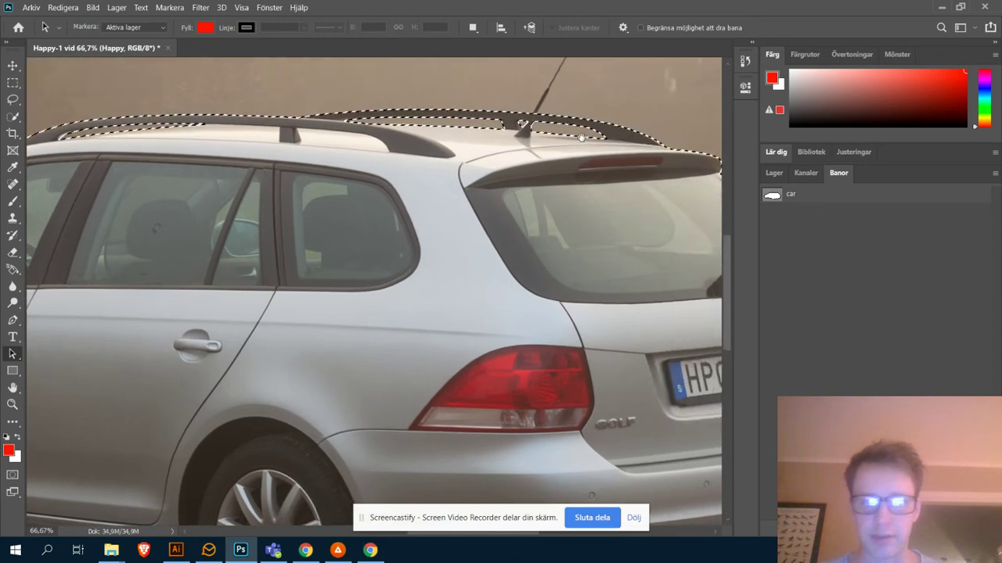
left_click(786, 194)
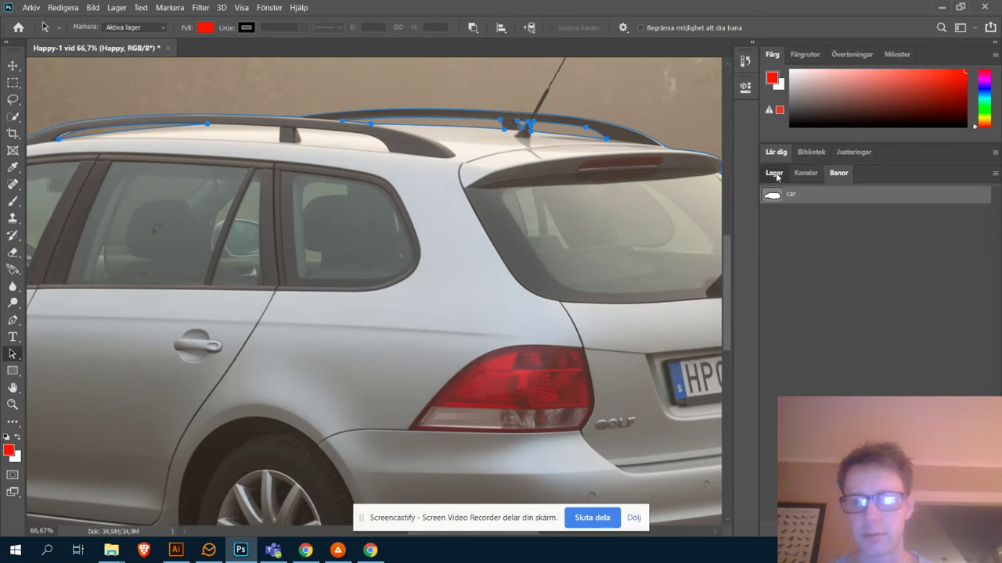
Step: Add a Nyans/mättnad adjustment layer above the Happy layer, masked by the active "car" path
left_click(775, 174)
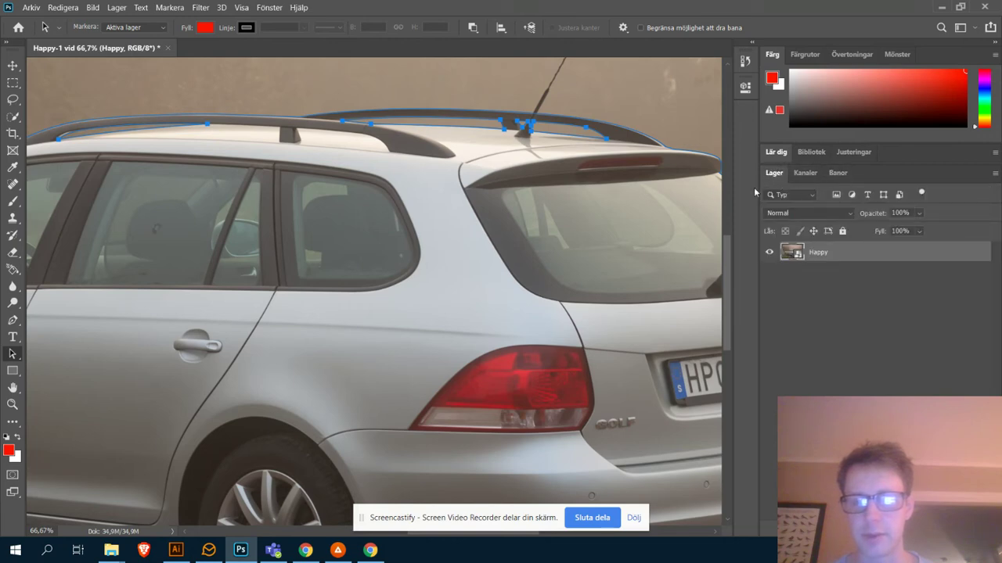
key("ctrl+minus")
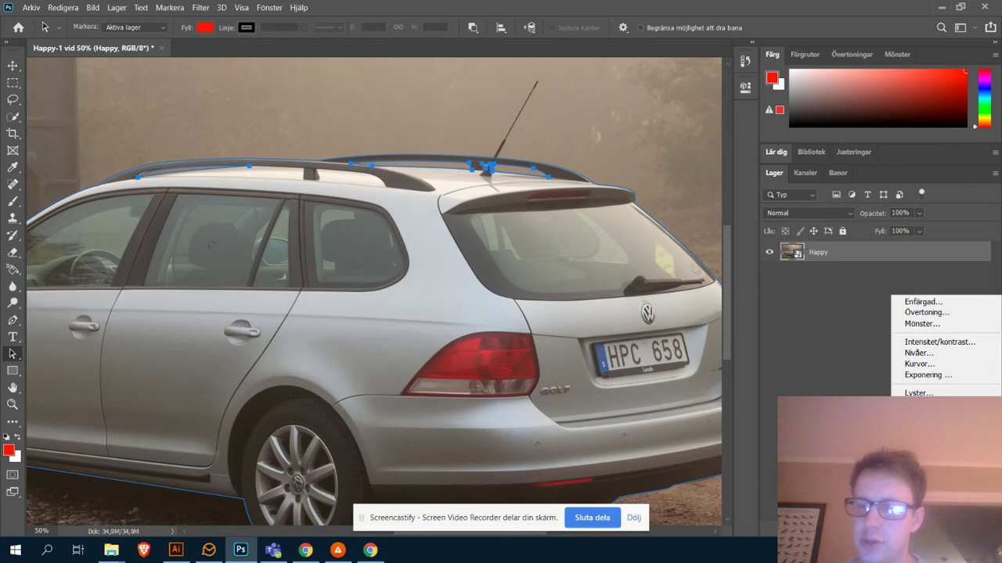
left_click(923, 404)
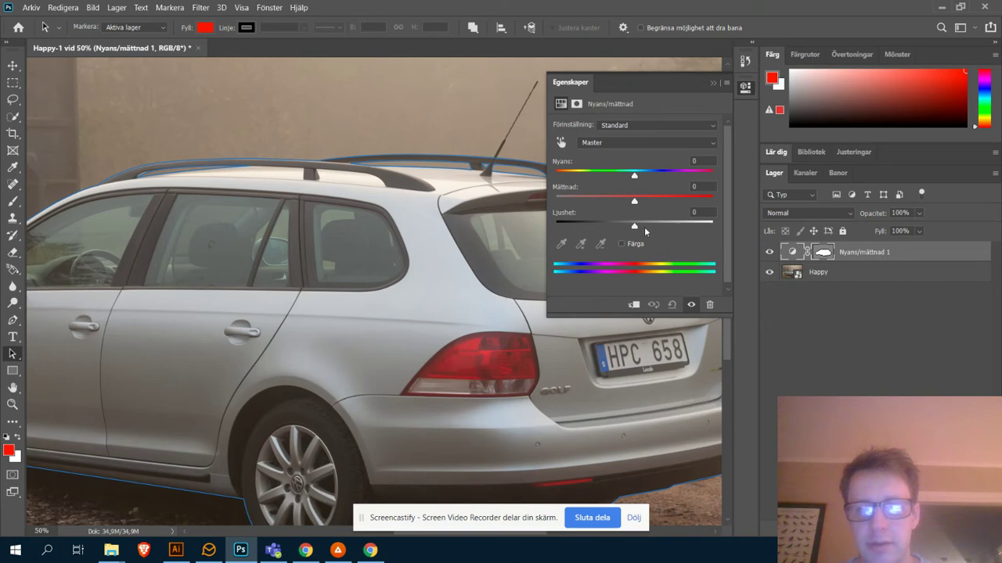
Step: Test the car mask by setting Ljushet to -100 and back to 0, and reselect the Nyans/mättnad 1 layer
left_click_drag(635, 227, 515, 230)
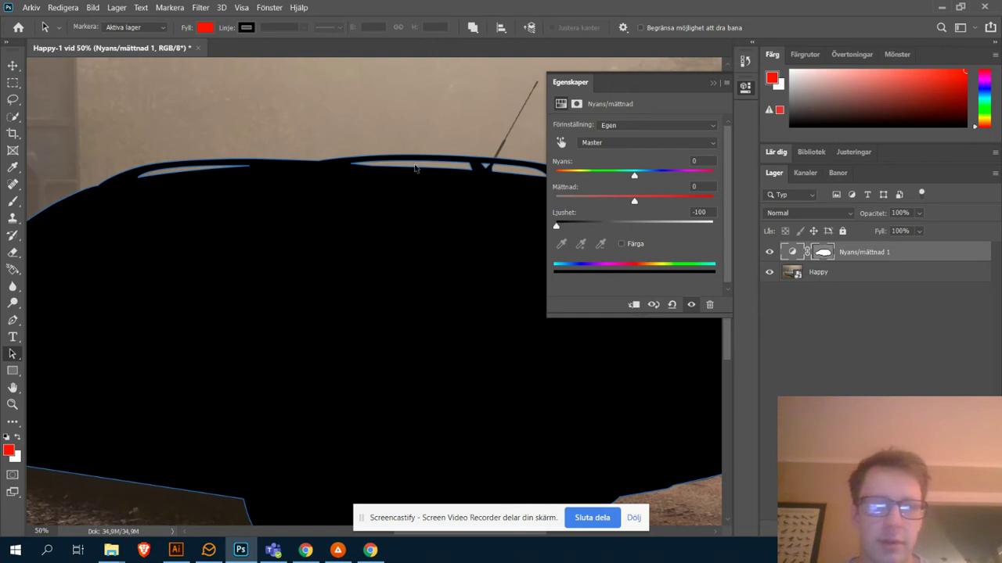
left_click(634, 225)
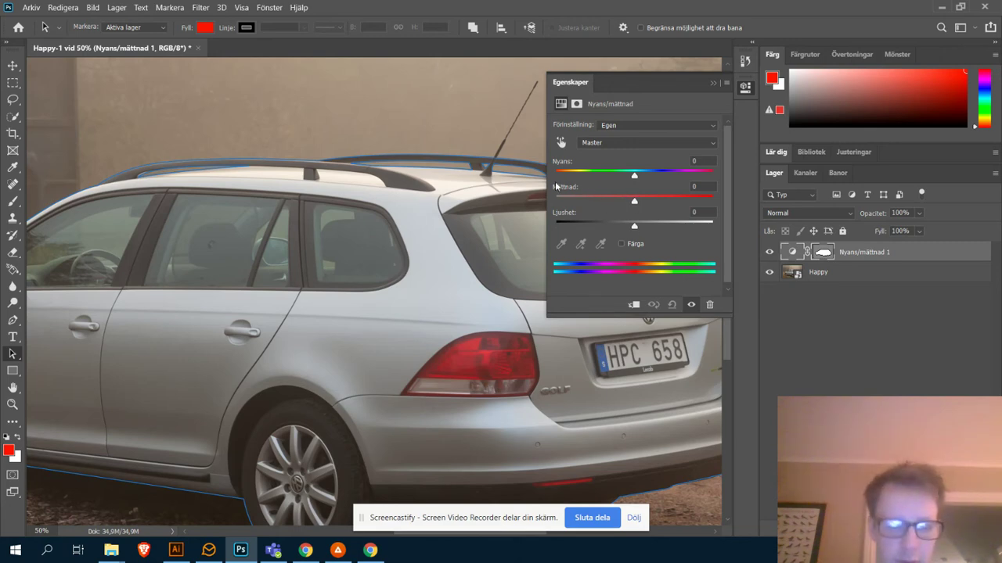
left_click_drag(311, 241, 443, 165)
scroll(489, 250, "right", 3)
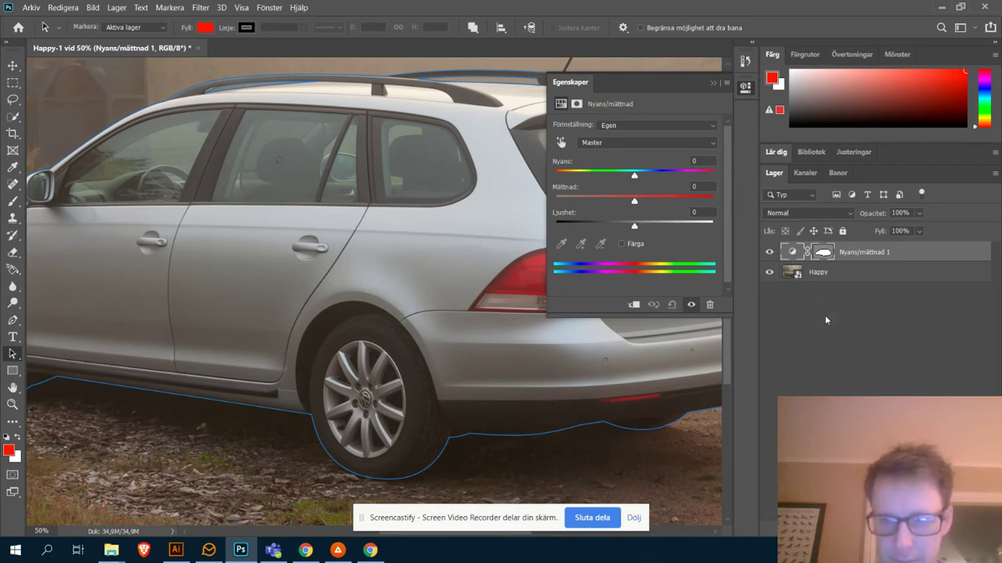
left_click(853, 295)
left_click(943, 252)
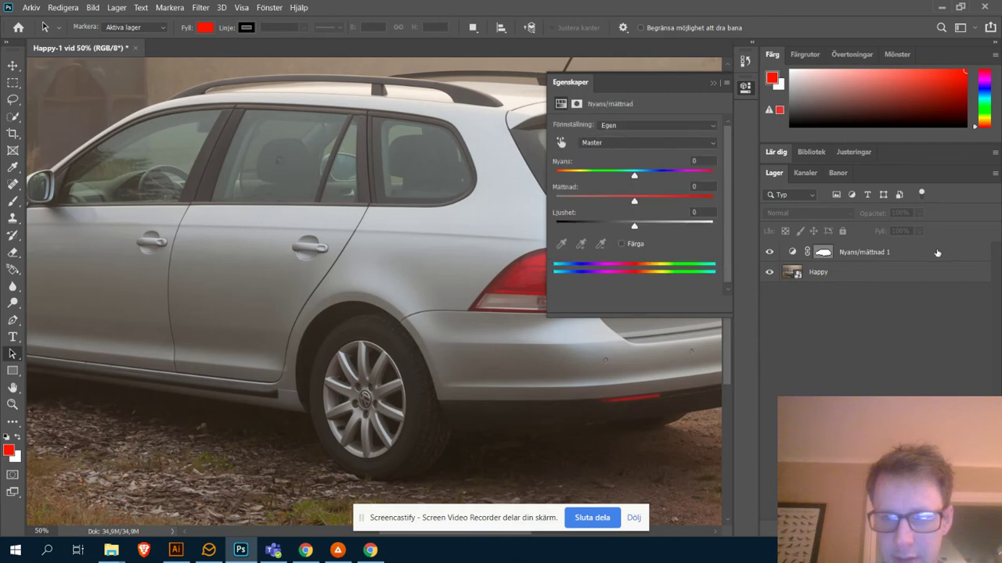
Step: Lower Mättnad for Röda to -71 in the Nyans/mättnad 1 adjustment by sampling and adjusting directly on the car's rear door
left_click(824, 255)
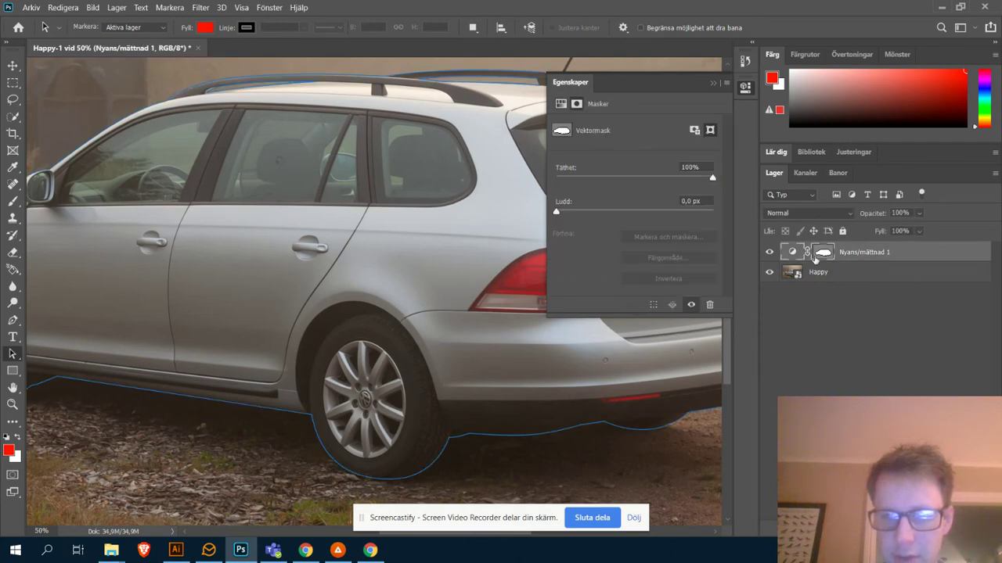
left_click(874, 315)
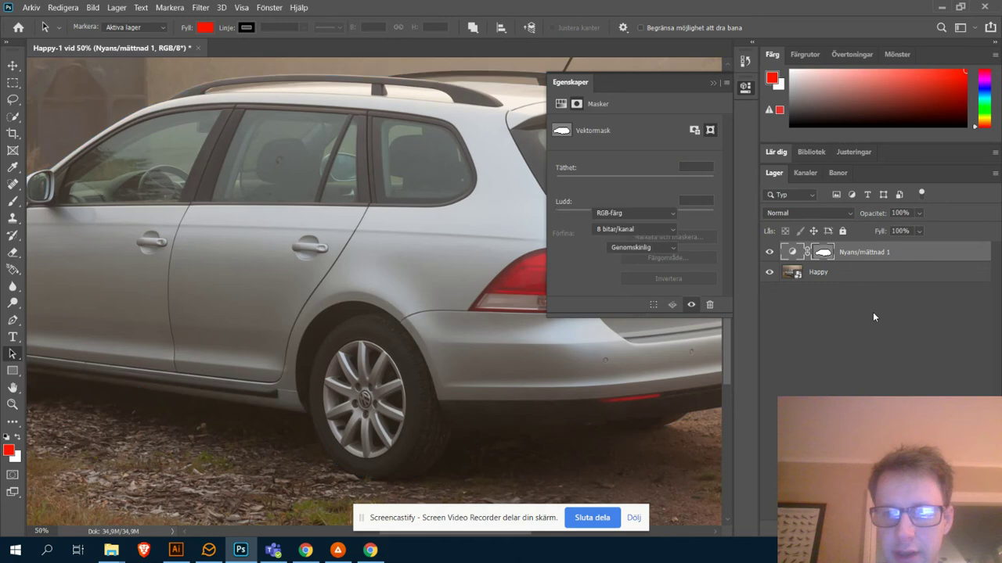
left_click(791, 252)
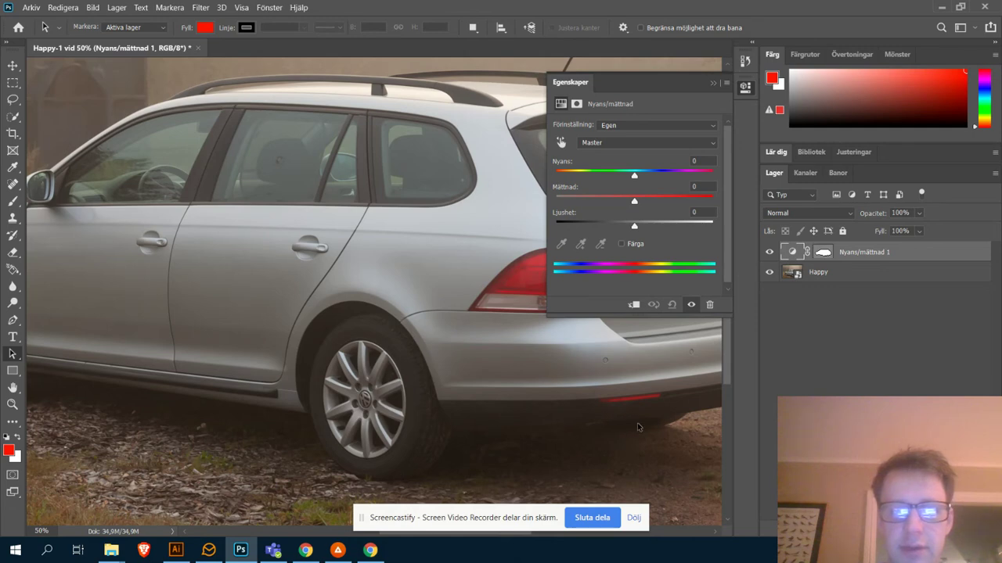
left_click(561, 144)
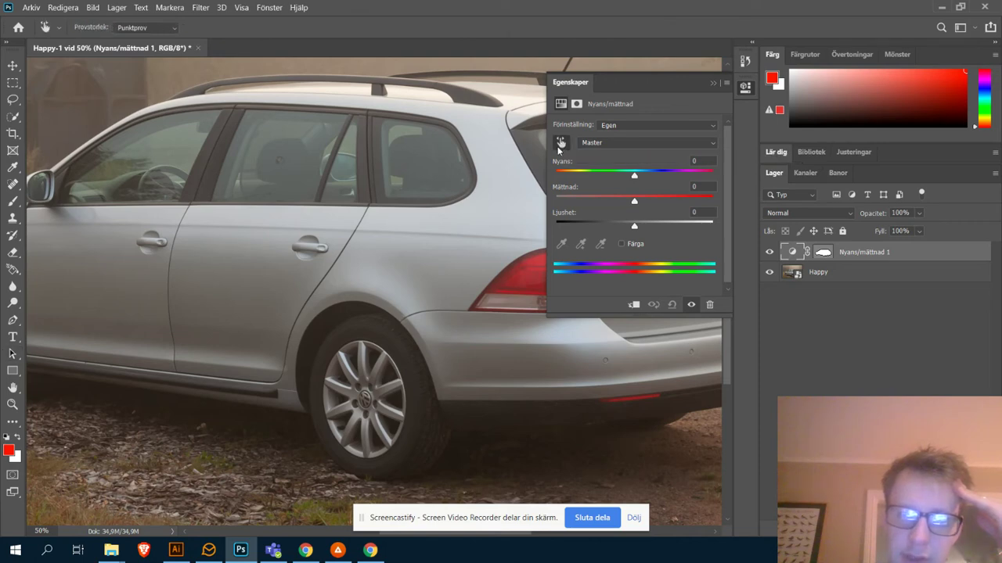
left_click(637, 143)
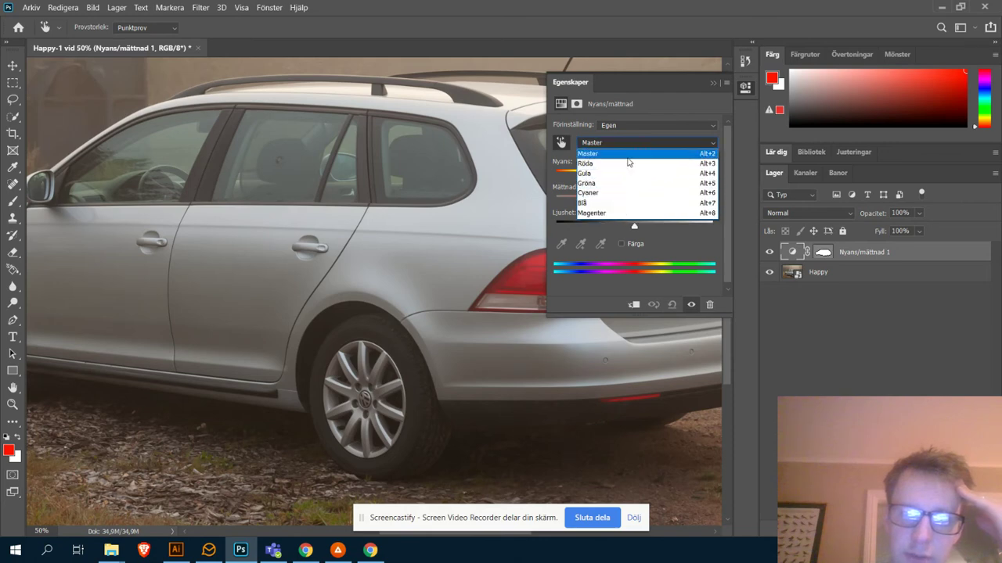
left_click(674, 104)
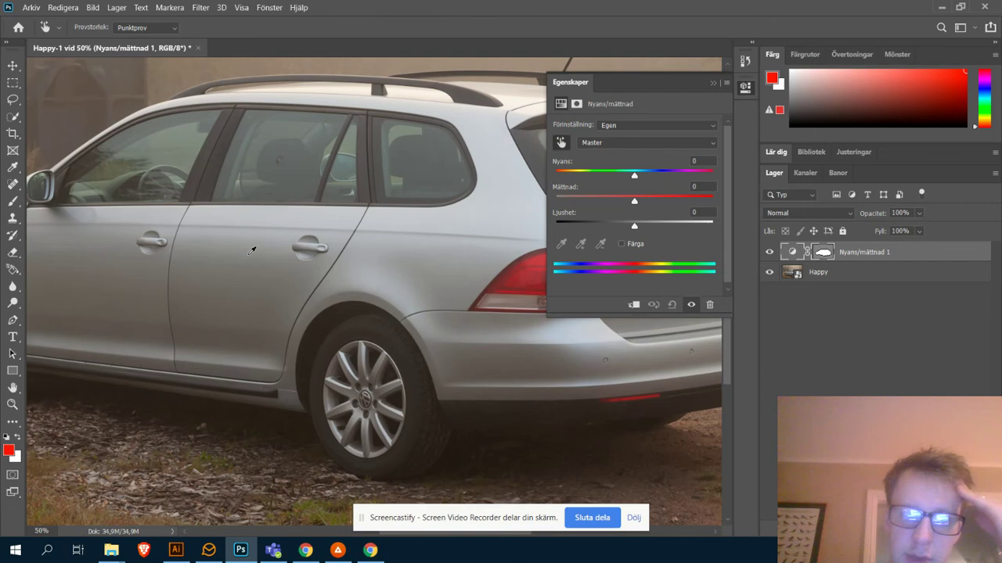
left_click(247, 256)
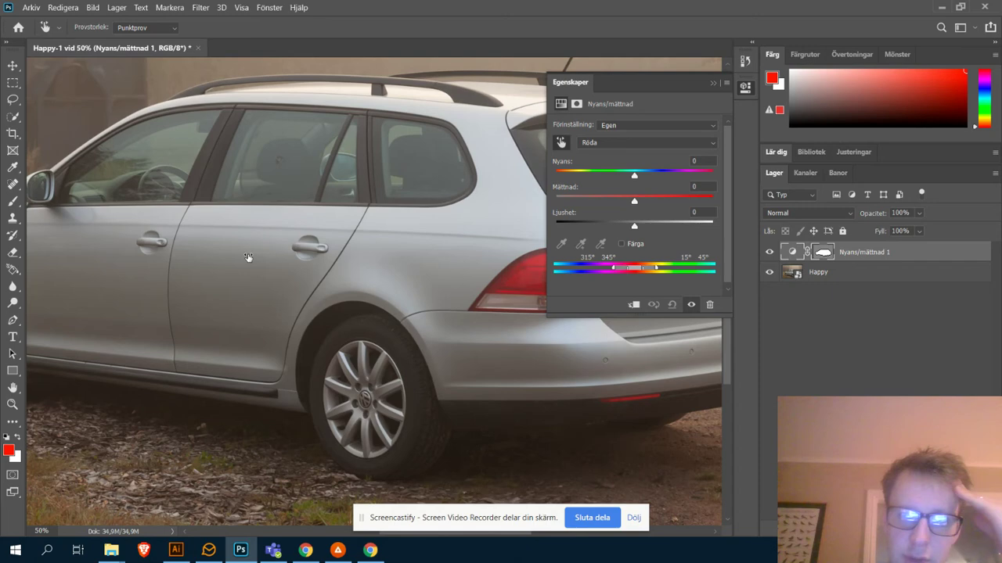
left_click_drag(244, 257, 204, 262)
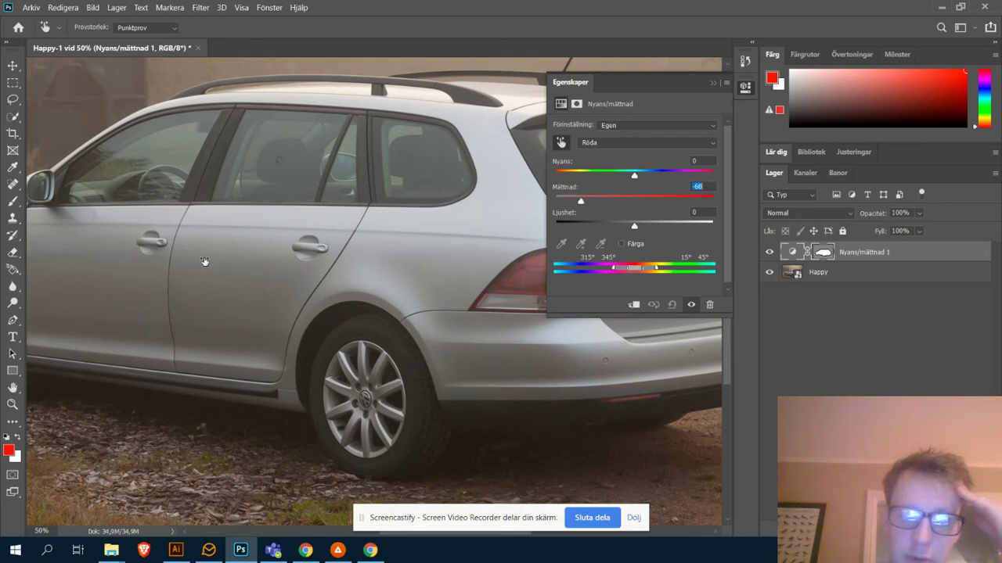
left_click_drag(204, 261, 202, 262)
left_click(252, 249)
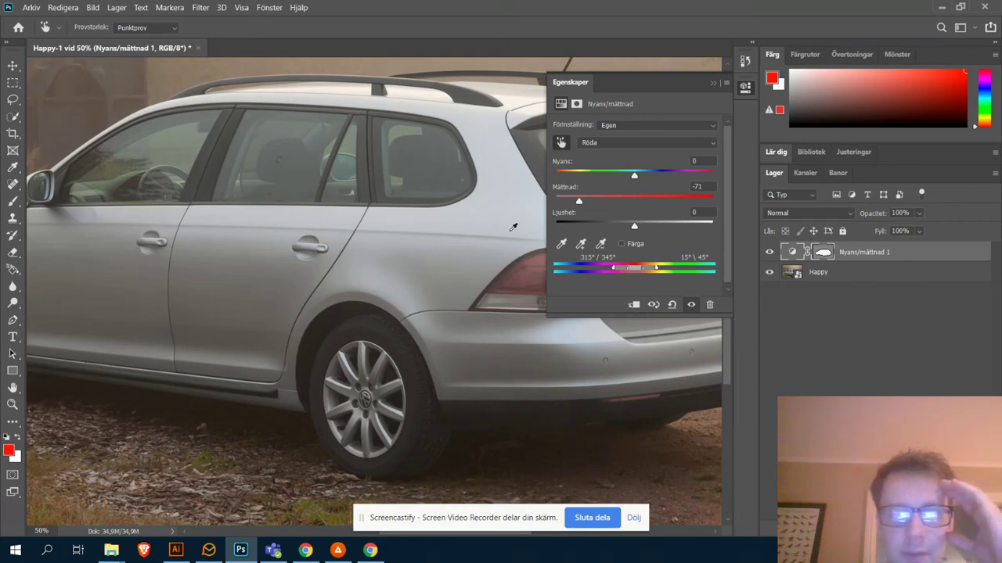
Step: Set Mättnad for Gula to -42 and for Gröna to -83 by sampling the lower rear door and the front side window
left_click(240, 358)
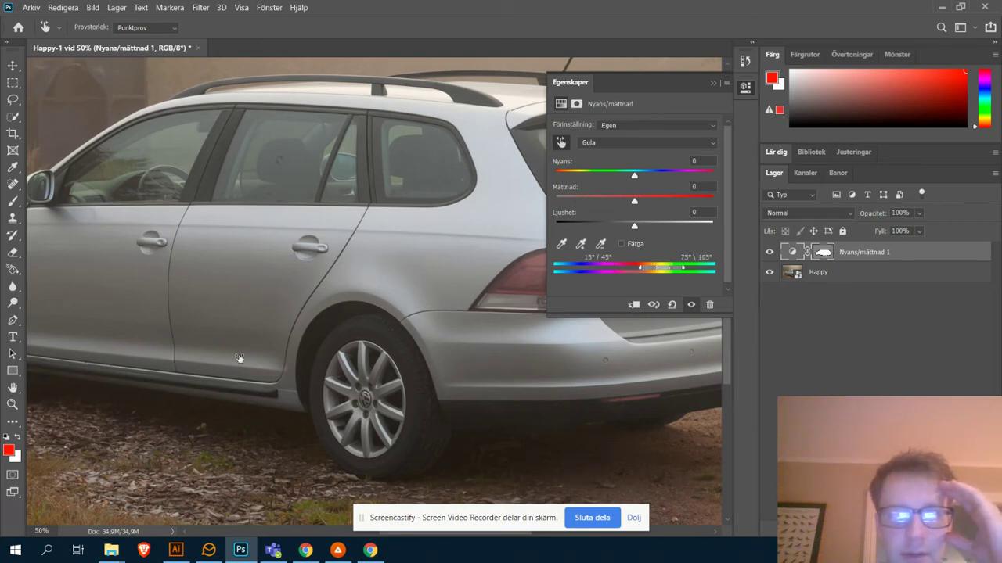
left_click_drag(240, 358, 208, 357)
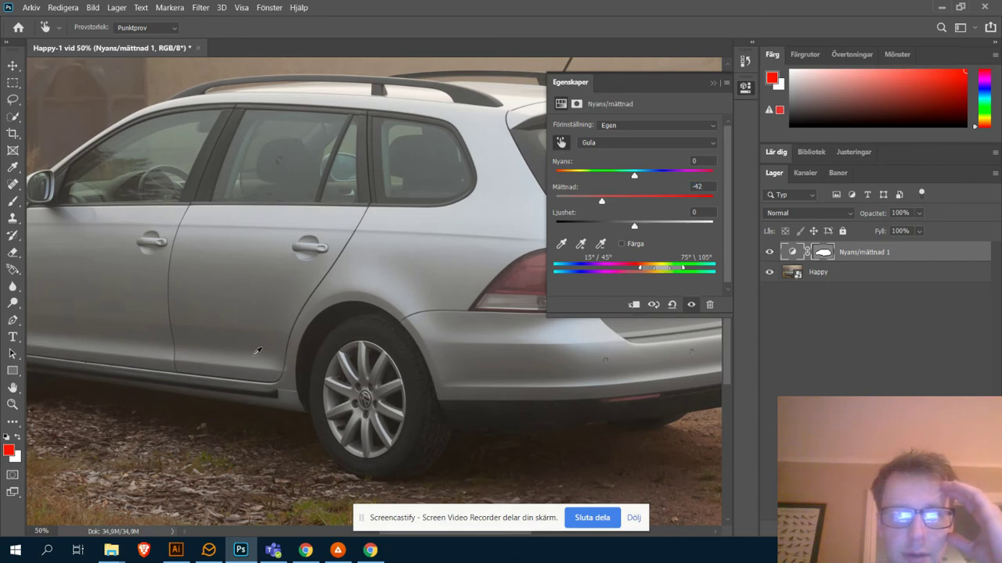
left_click(613, 144)
left_click(601, 193)
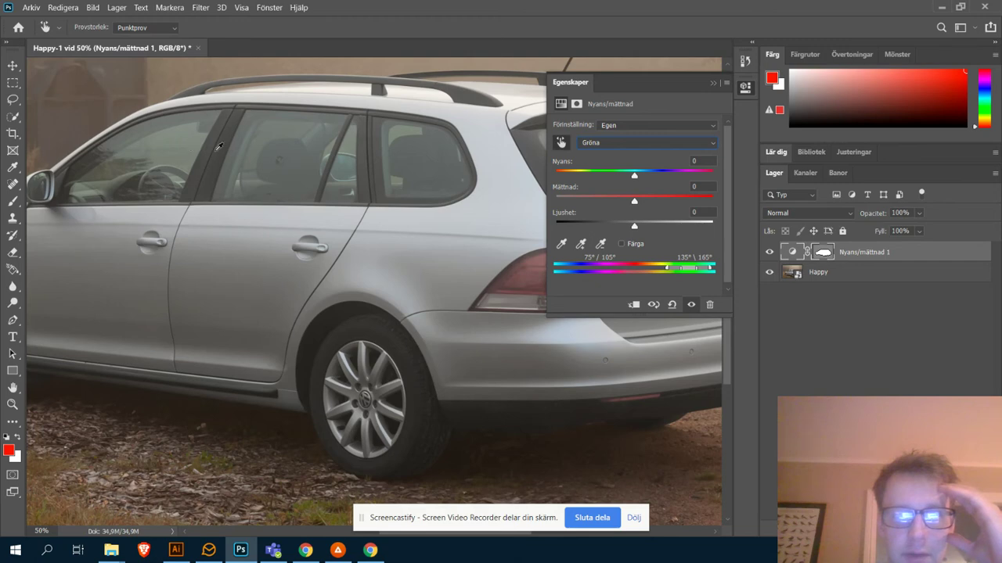
left_click(622, 145)
left_click(615, 187)
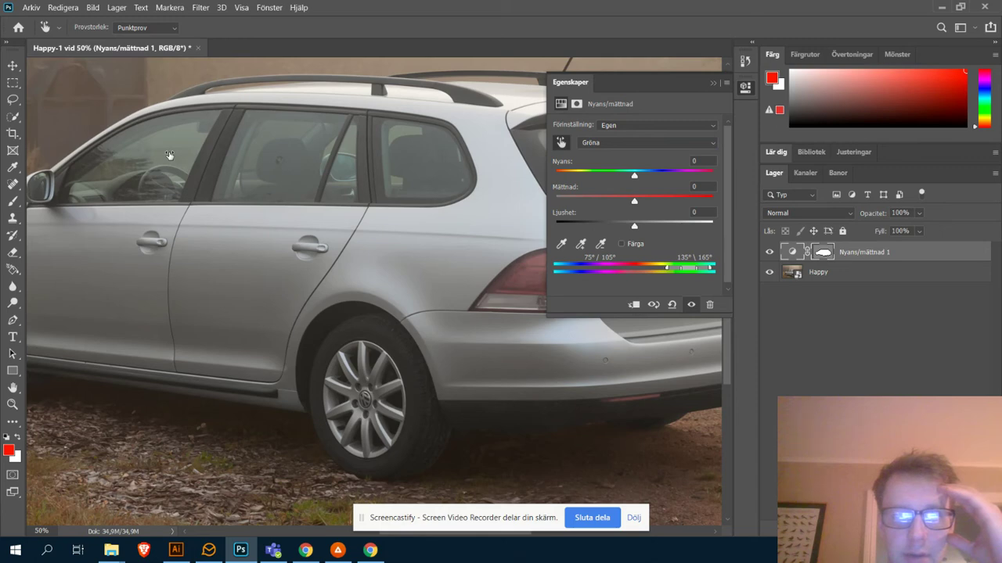
left_click_drag(168, 155, 115, 165)
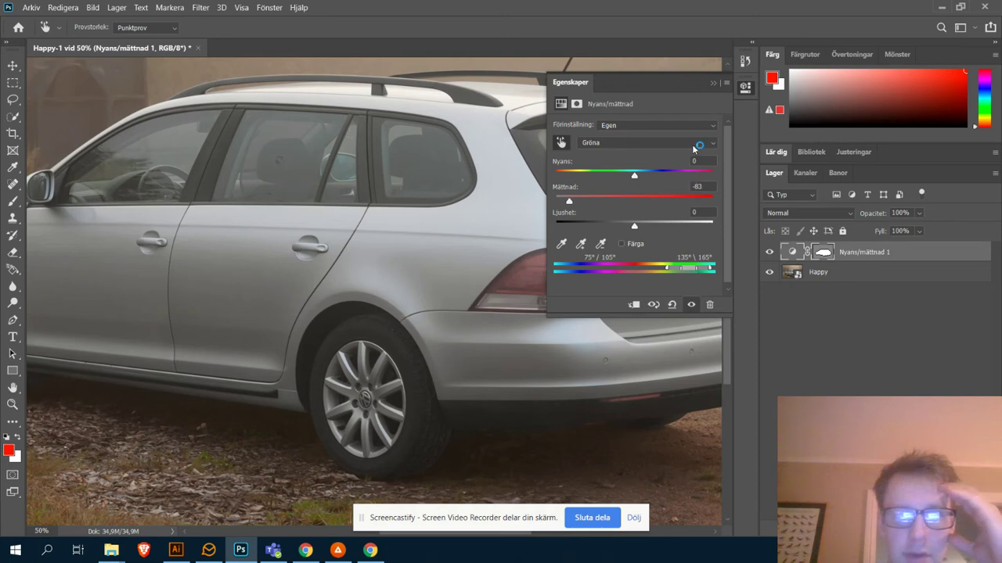
left_click(712, 84)
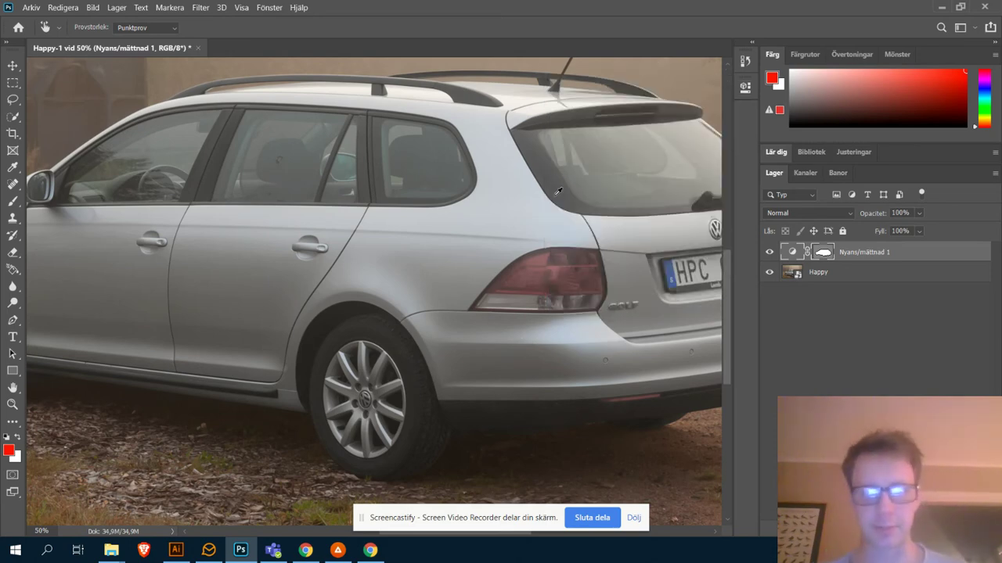
Step: Compare the whole car with and without the Nyans/mättnad 1 adjustment by repeatedly hiding and showing the layer
left_click_drag(406, 217, 529, 202)
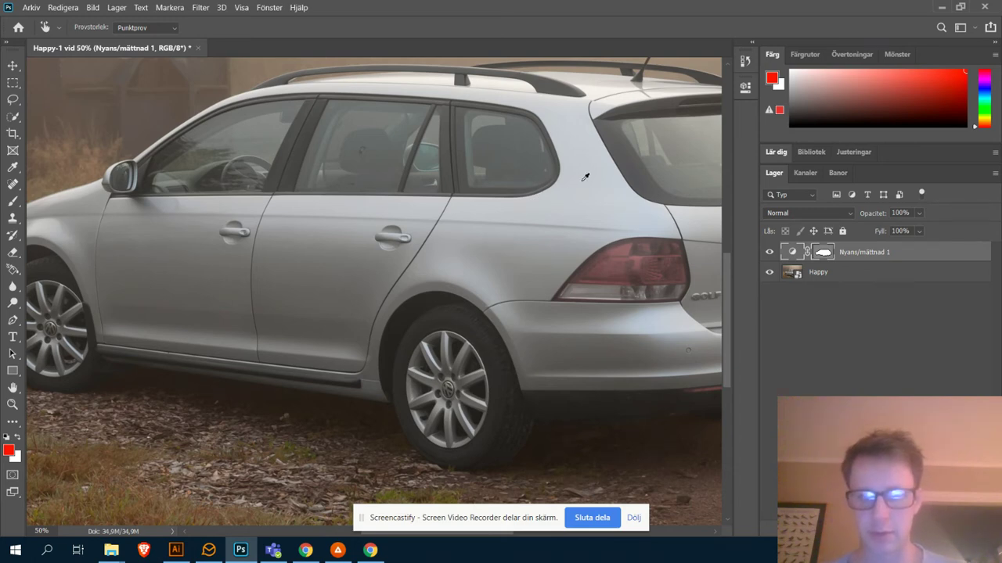
key("ctrl+minus")
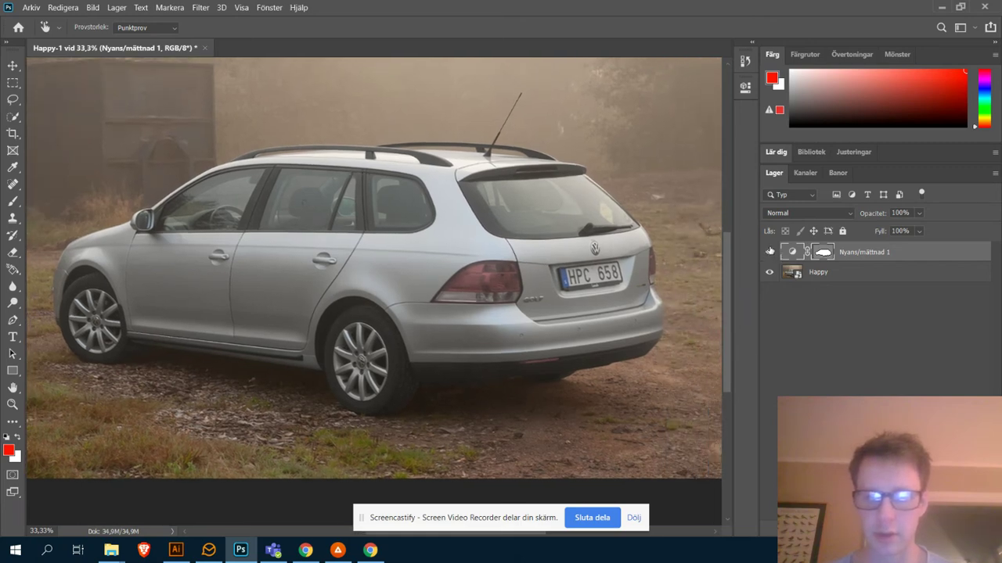
left_click(770, 252)
left_click(770, 253)
left_click(770, 253)
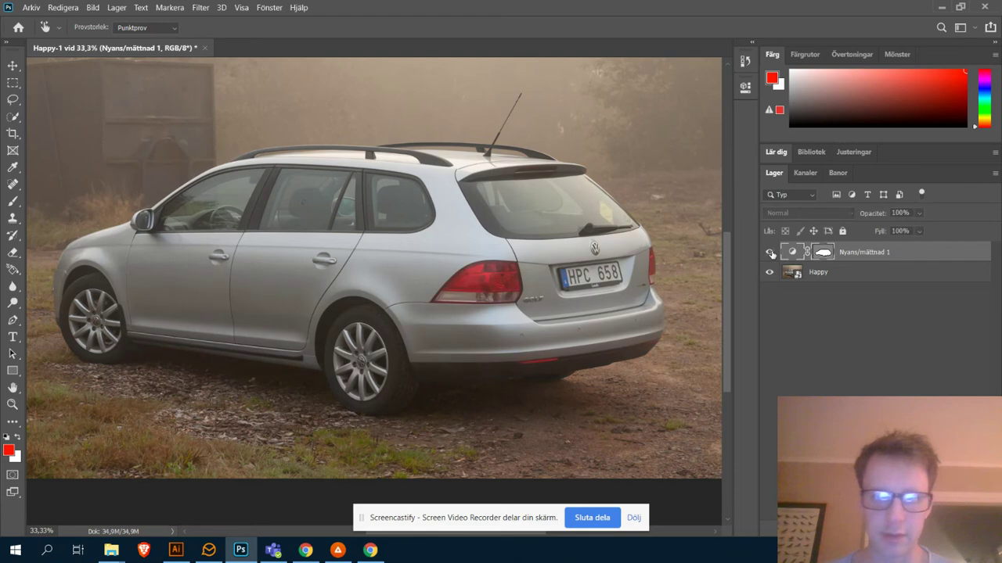
left_click(770, 253)
left_click(770, 253)
left_click(770, 252)
left_click(770, 253)
left_click(770, 253)
left_click(770, 253)
left_click(770, 252)
left_click(770, 253)
left_click(770, 253)
left_click(770, 252)
left_click(770, 253)
left_click(770, 253)
left_click(770, 253)
left_click(771, 253)
left_click(770, 253)
left_click(770, 253)
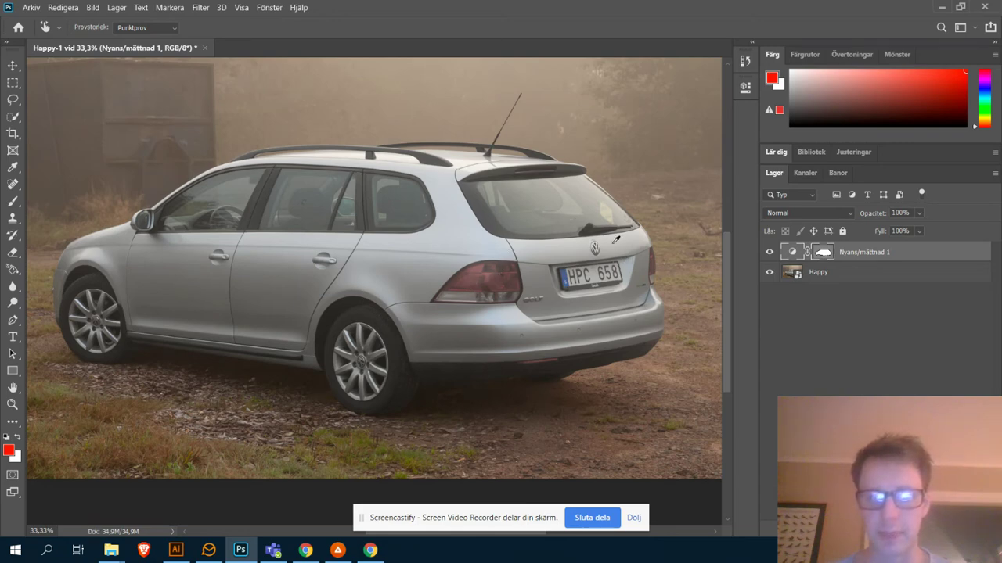
Step: Select the car's large near-side taillight, including its clear lower strip, with the Snabbval tool
left_click_drag(602, 138, 596, 165)
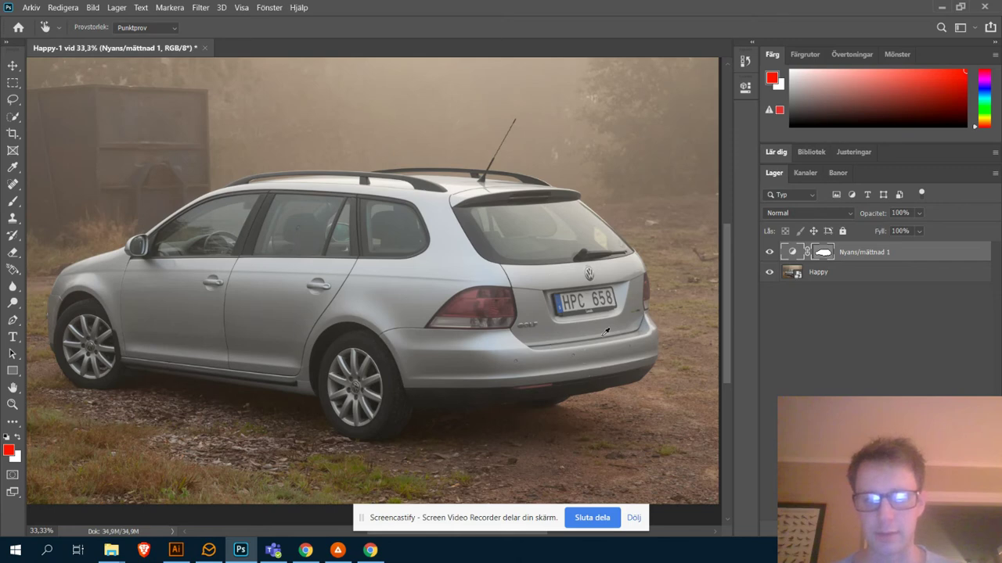
scroll(510, 317, "up", 1)
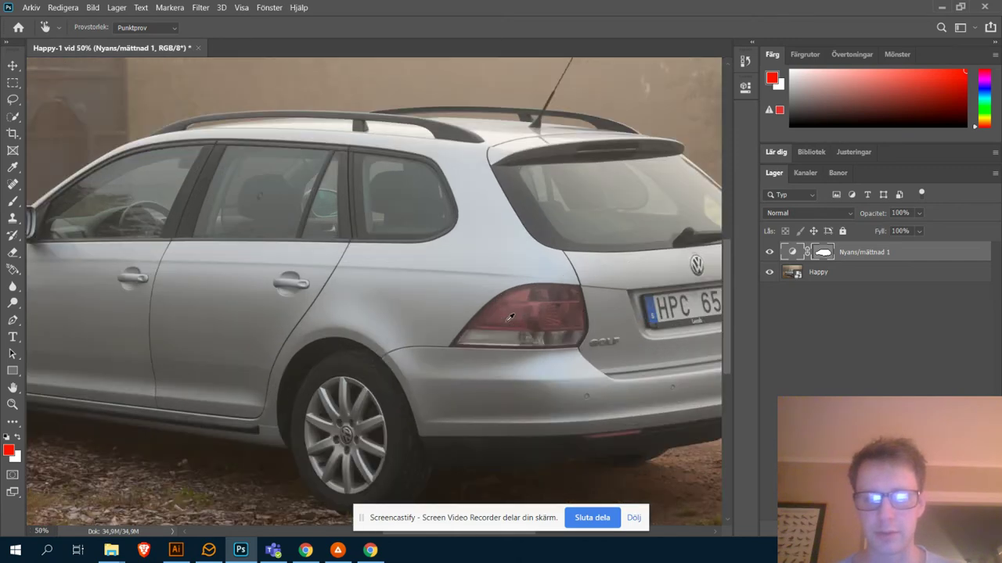
left_click_drag(614, 313, 587, 294)
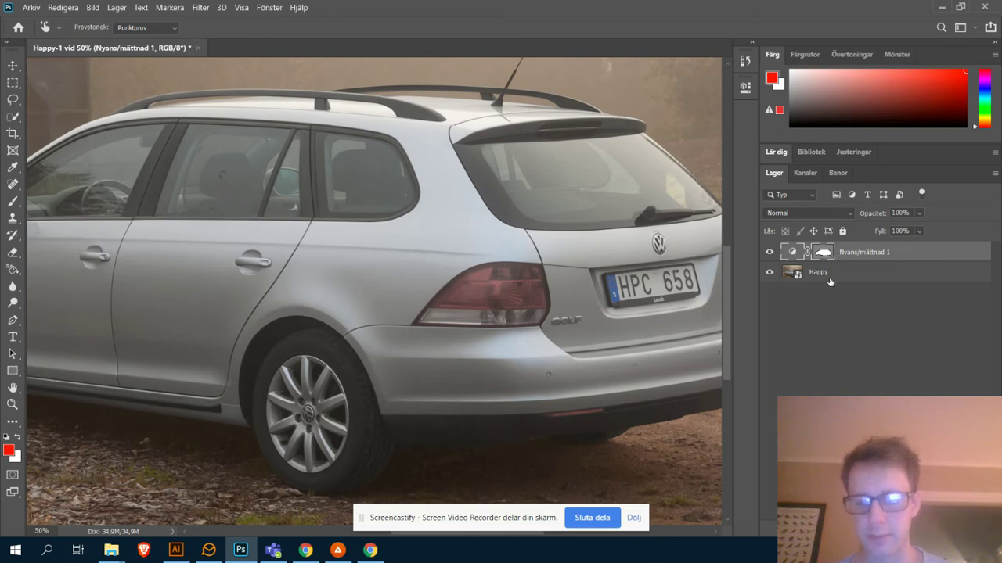
key("ctrl+plus")
left_click_drag(713, 319, 474, 303)
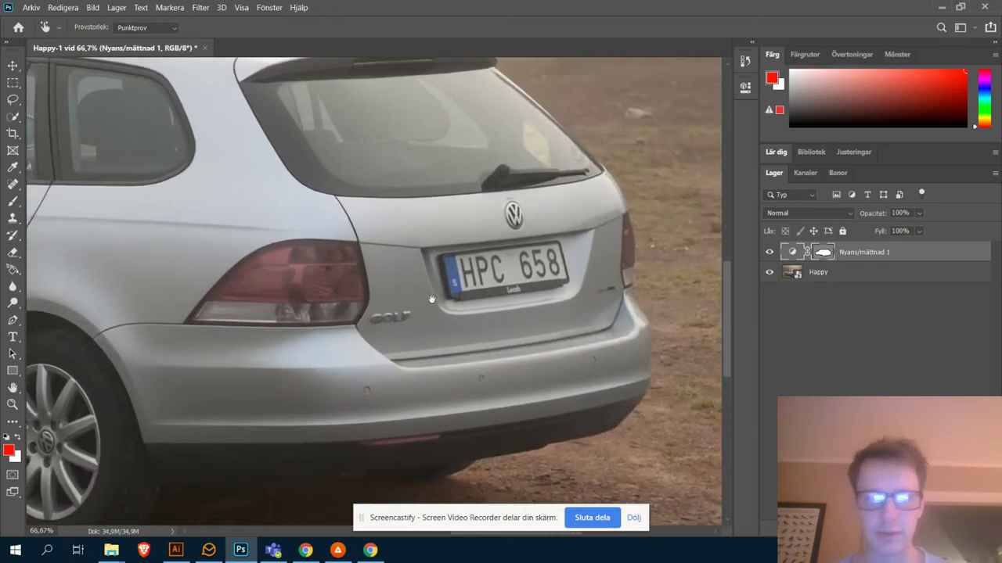
left_click(15, 118)
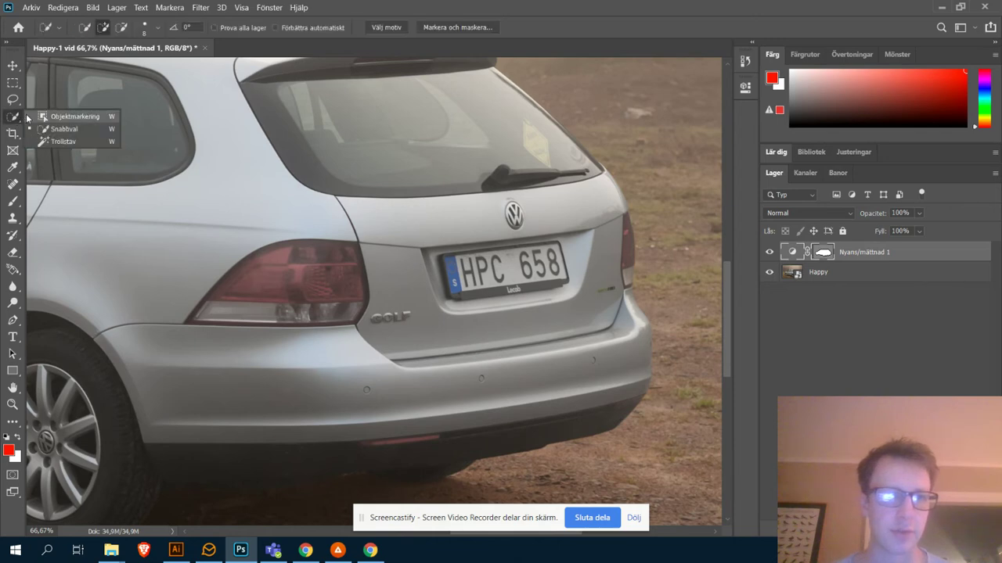
left_click(71, 128)
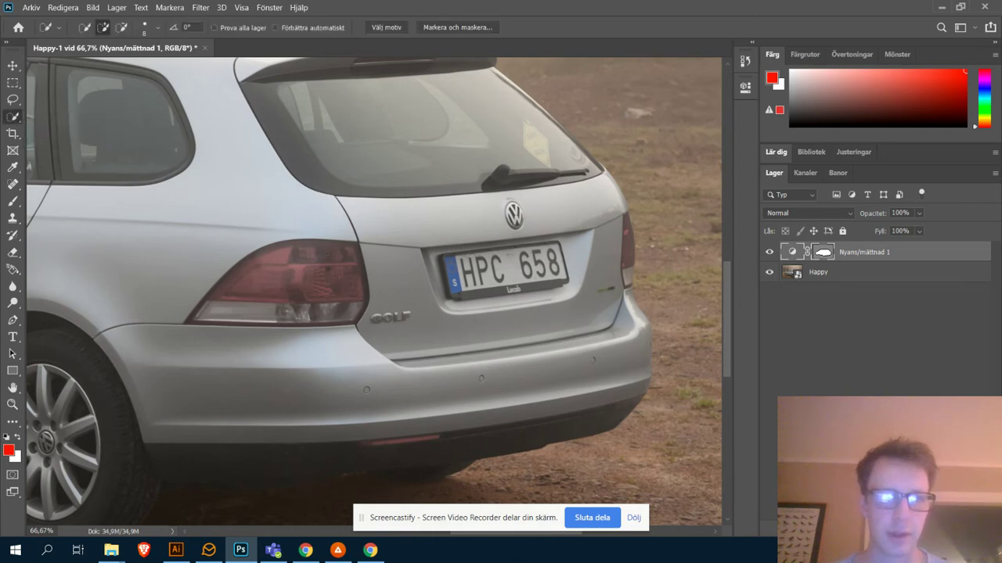
left_click_drag(351, 275, 360, 280)
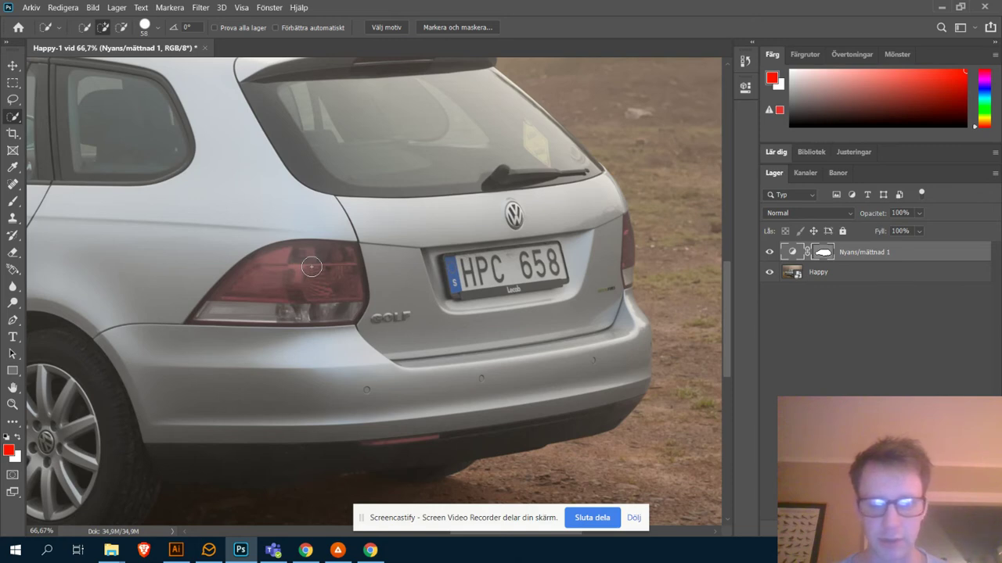
left_click_drag(329, 268, 302, 278)
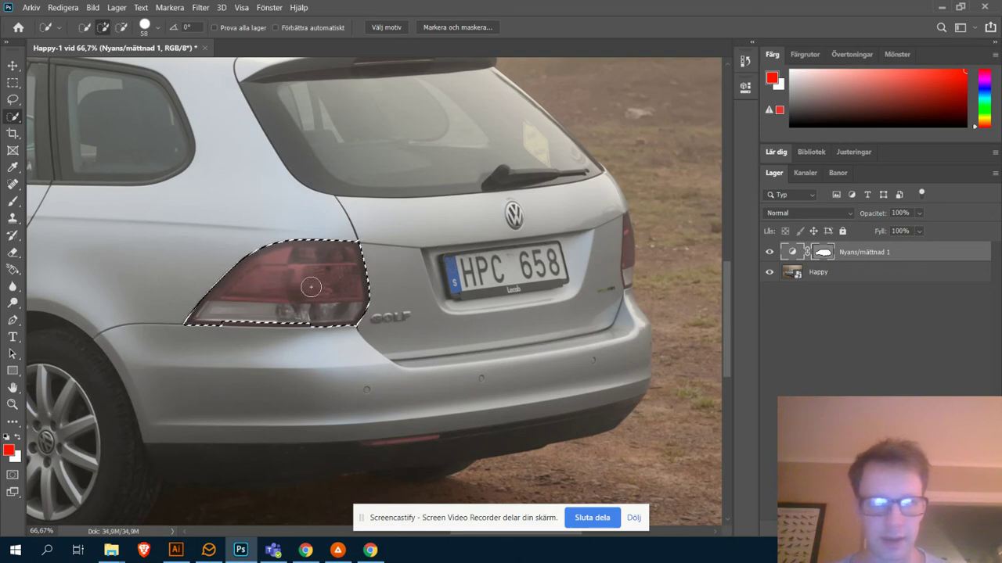
right_click(324, 284, "alt")
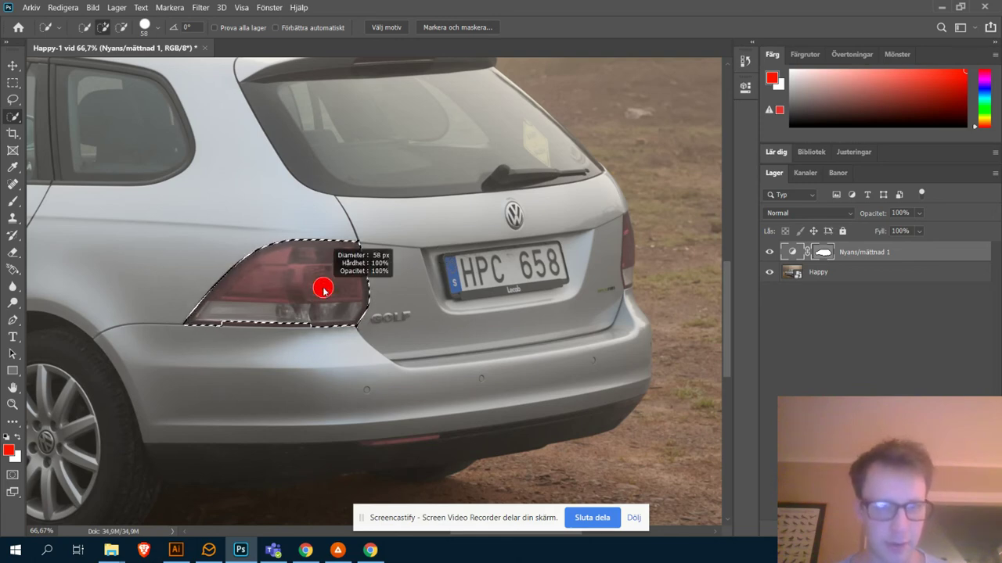
right_click(223, 309, "alt")
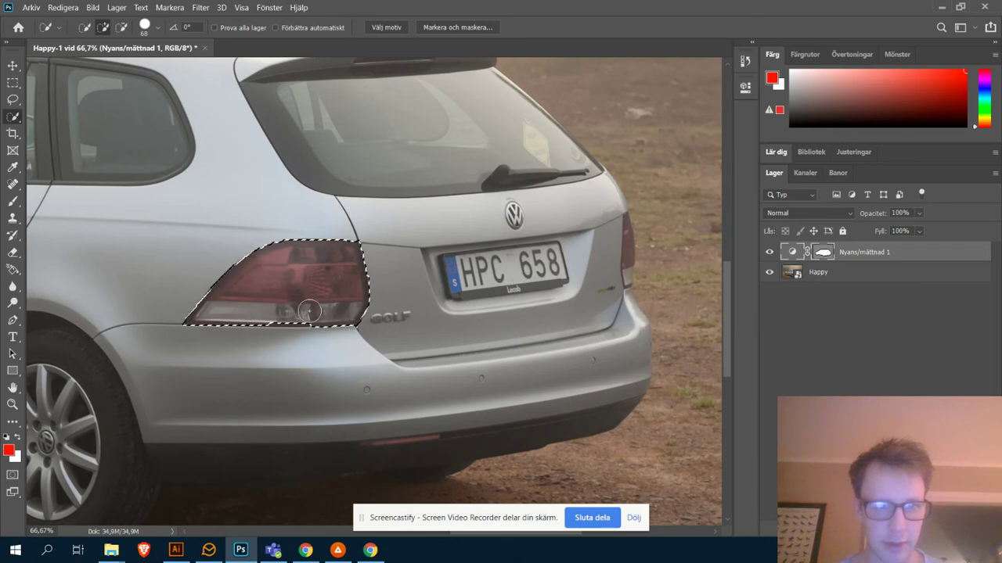
Step: Add the narrow far-side taillight to the selection with the Snabbval brush reduced to 19 px
right_click(636, 233, "alt")
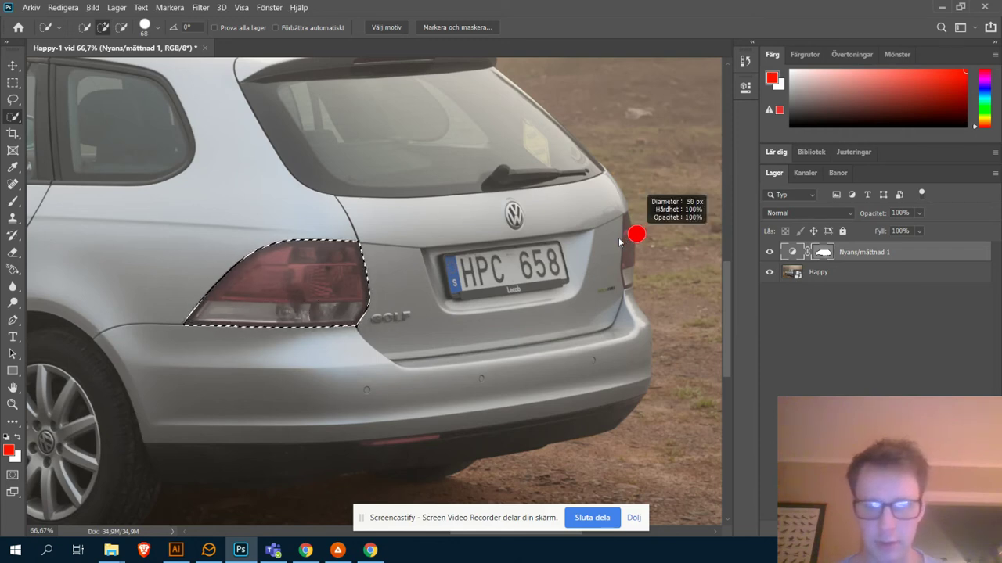
right_click(625, 229, "alt")
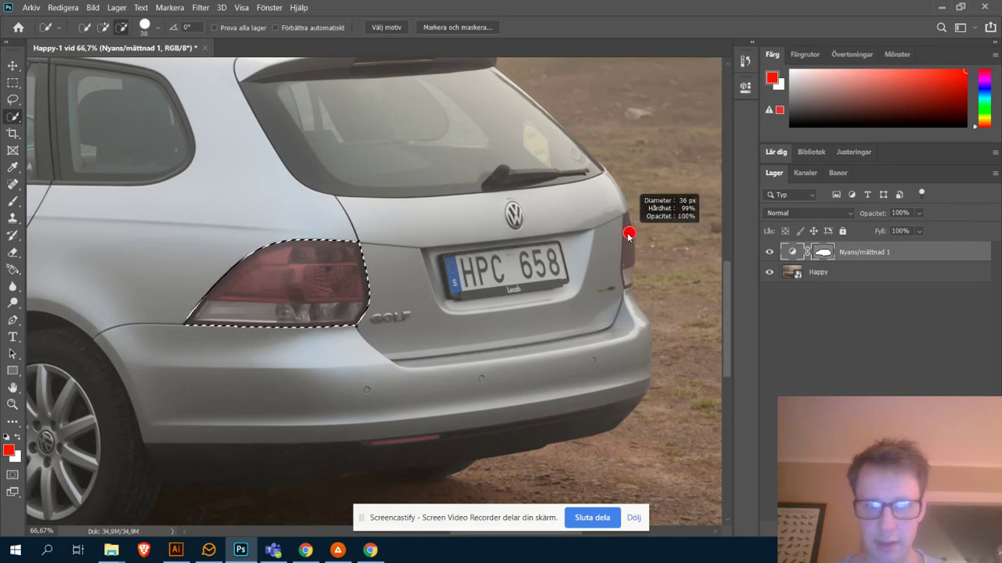
mouse_move(625, 228)
left_mouse_down()
mouse_move(629, 279)
mouse_move(642, 264)
left_mouse_up()
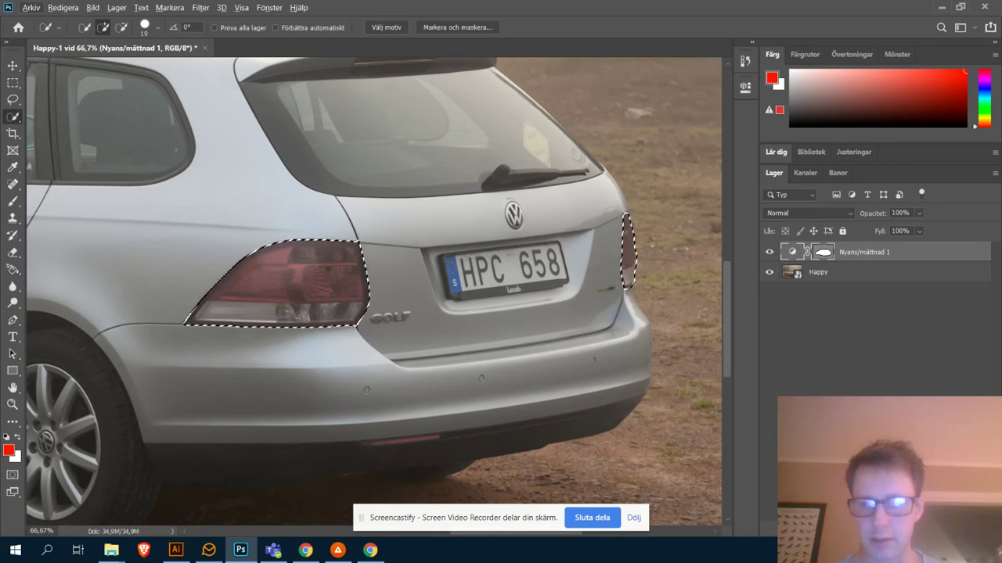
Step: Add a layer mask from the taillight selection to the Nyans/mättnad 1 layer, and test it inverted and back
left_click(863, 531)
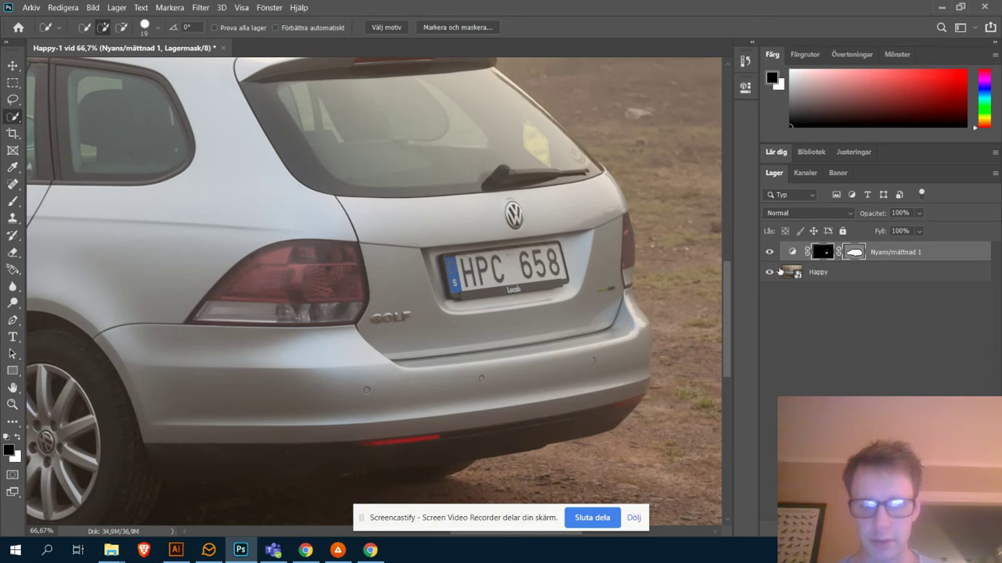
key("ctrl+i")
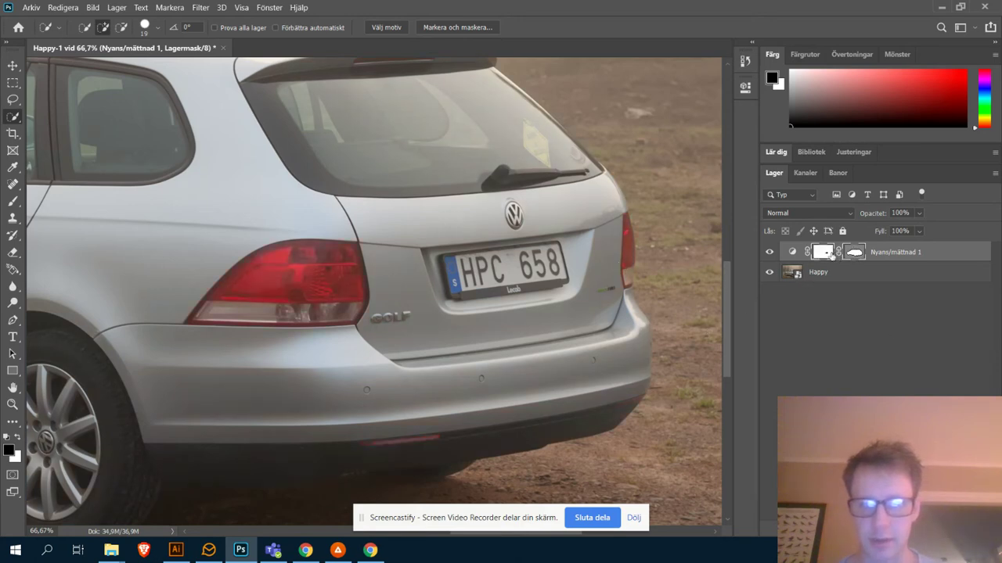
key("ctrl+i")
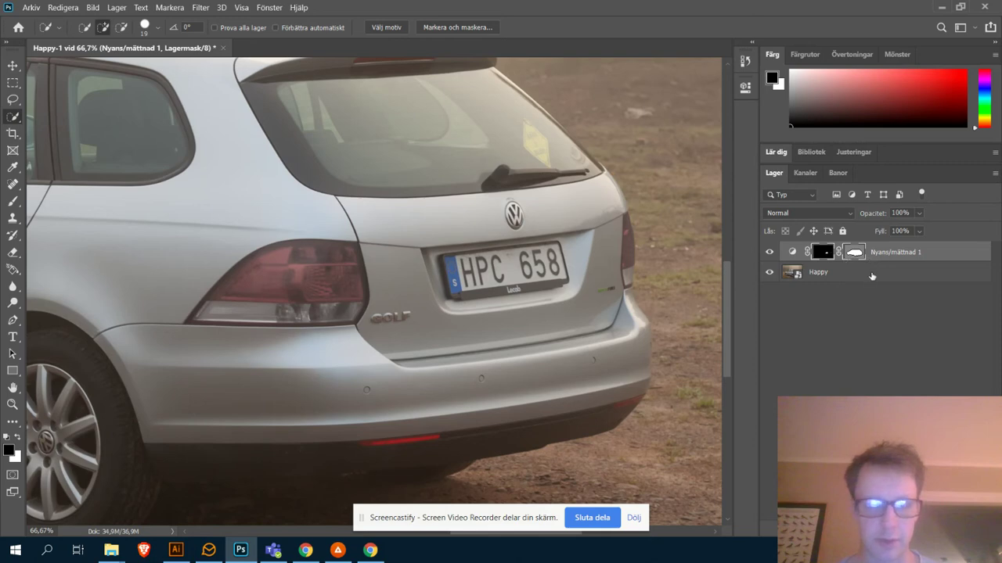
Step: Invert the Nyans/mättnad 1 layer mask so that only the taillights are excluded from the adjustment
key("ctrl+i")
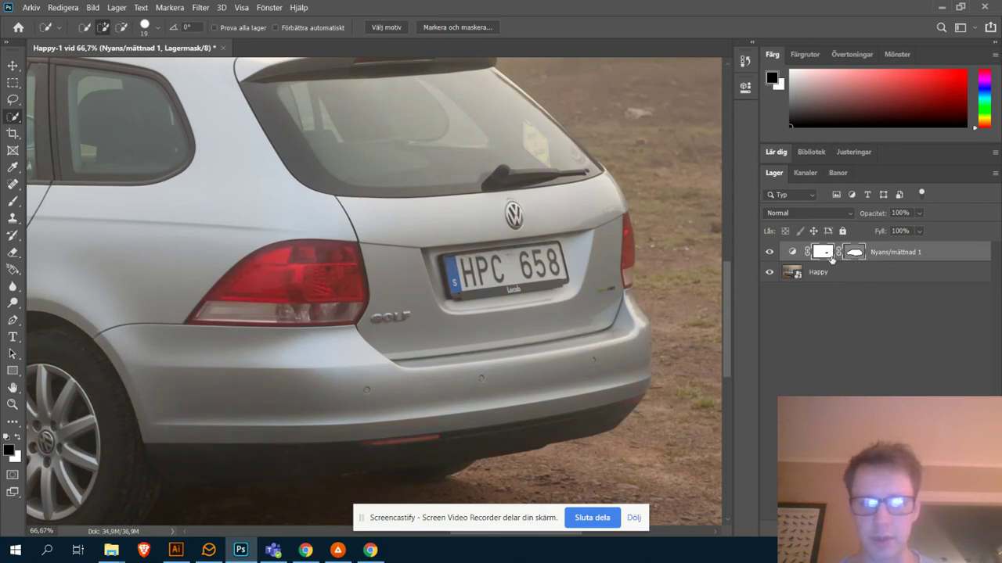
key("ctrl+i")
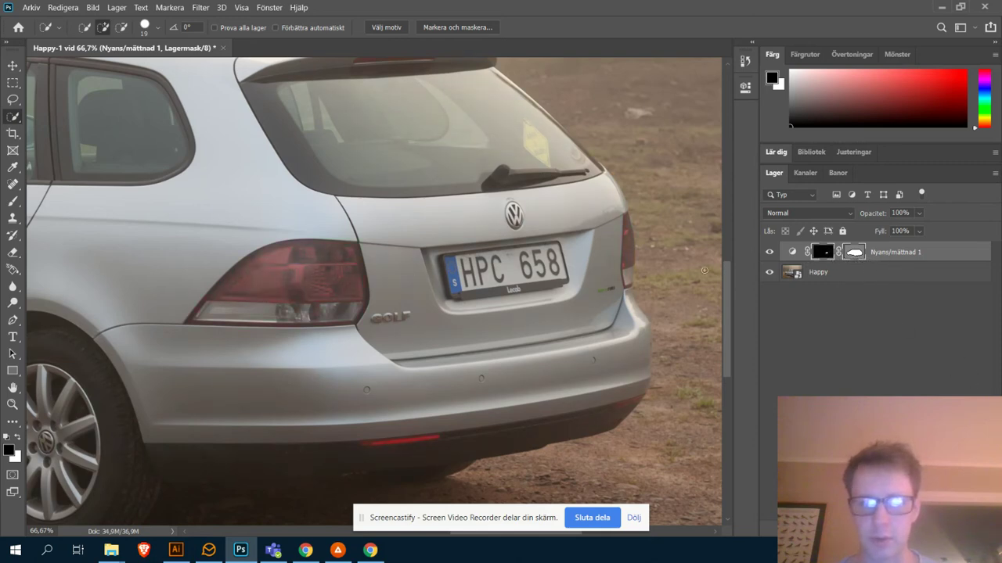
key("ctrl+z")
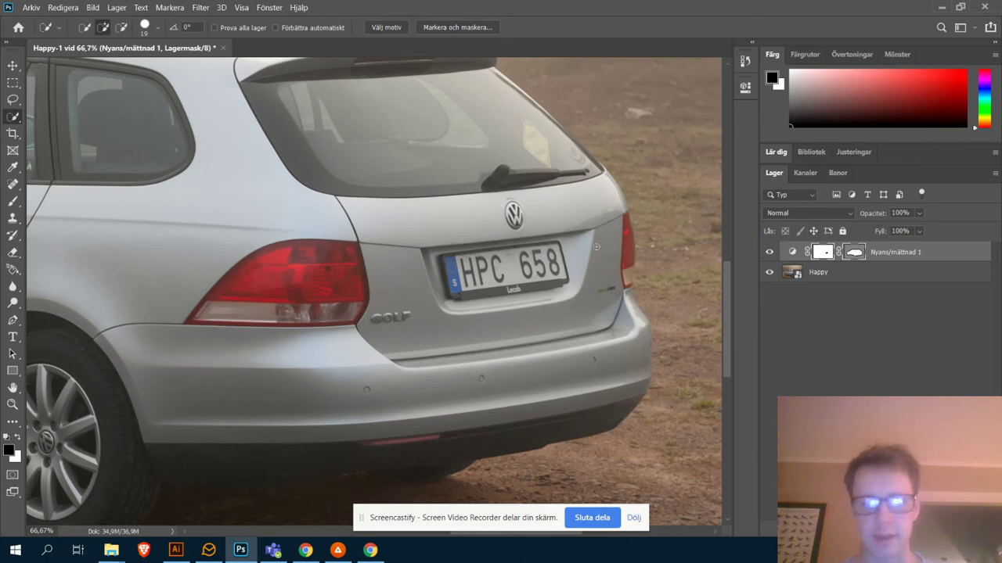
Step: Compare the whole car with and without the Nyans/mättnad 1 layer, checking the taillights and bumper reflectors
key("ctrl+minus")
key("ctrl+minus")
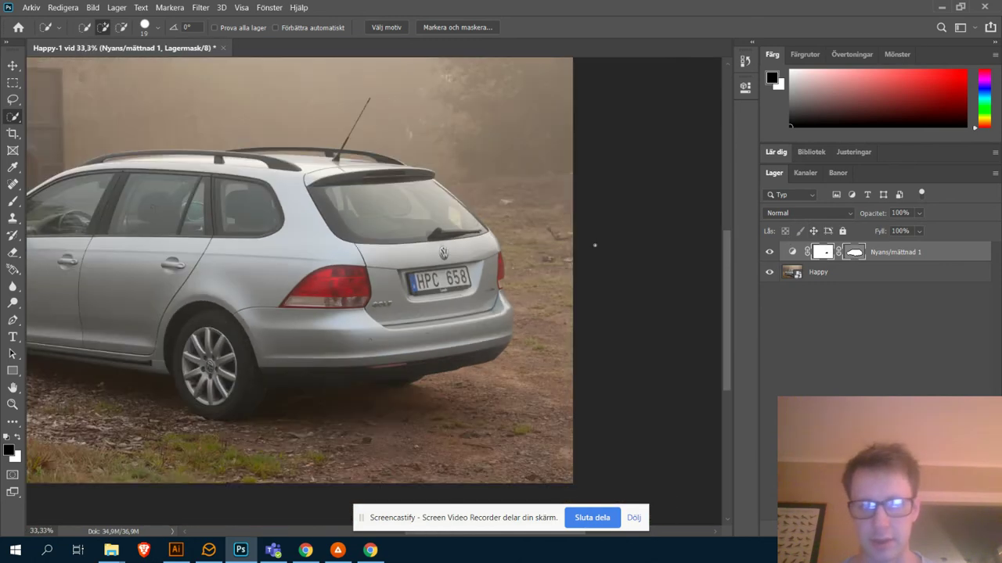
scroll(580, 225, "left", 3)
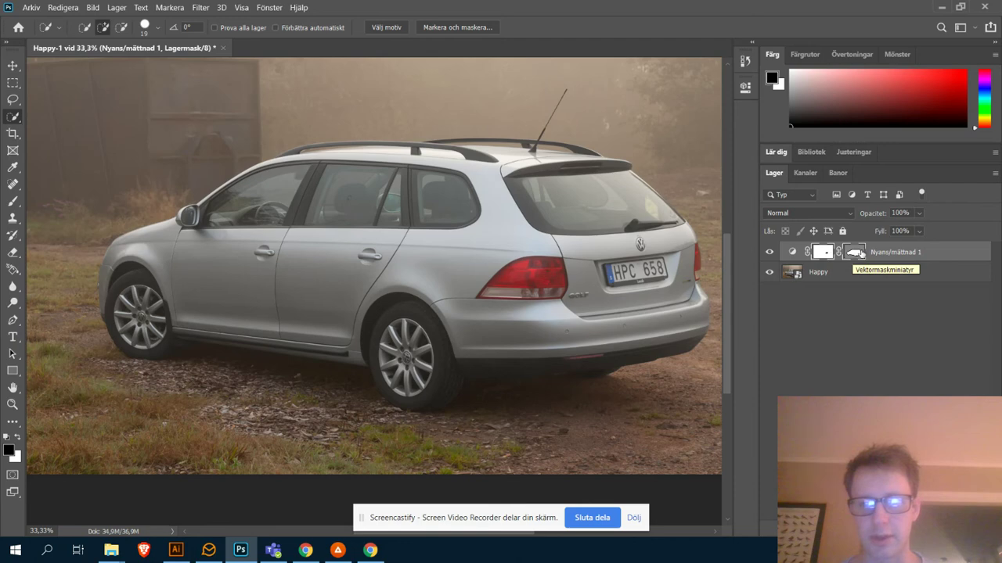
left_click_drag(622, 234, 601, 272)
left_click(769, 252)
left_click(769, 253)
left_click(769, 254)
left_click(769, 253)
Step: Set up a Mjuk rund brush at 10 px with 90% hardness for masking the small red bumper reflectors
key("z")
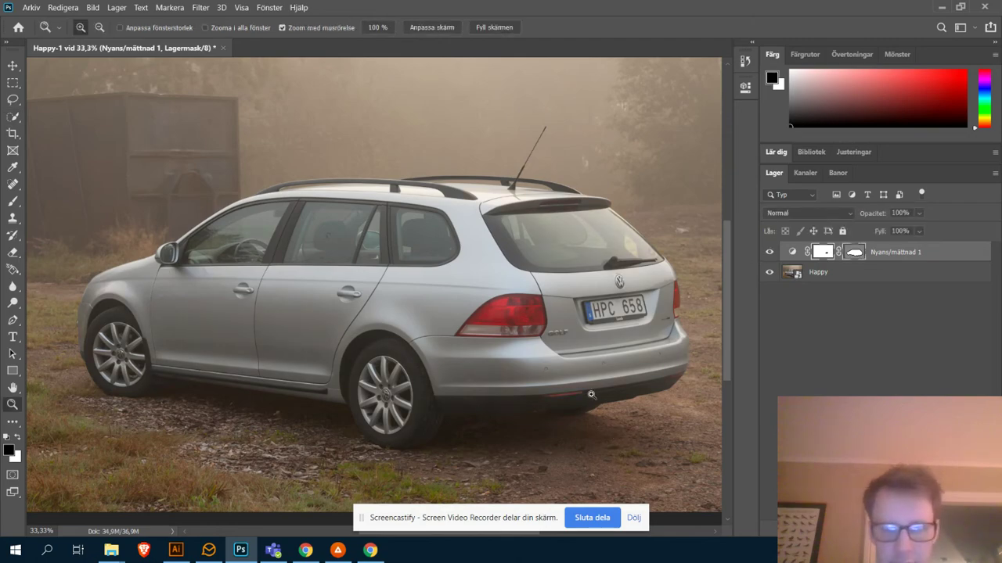
left_click(591, 395)
left_click(581, 406)
left_click(579, 404)
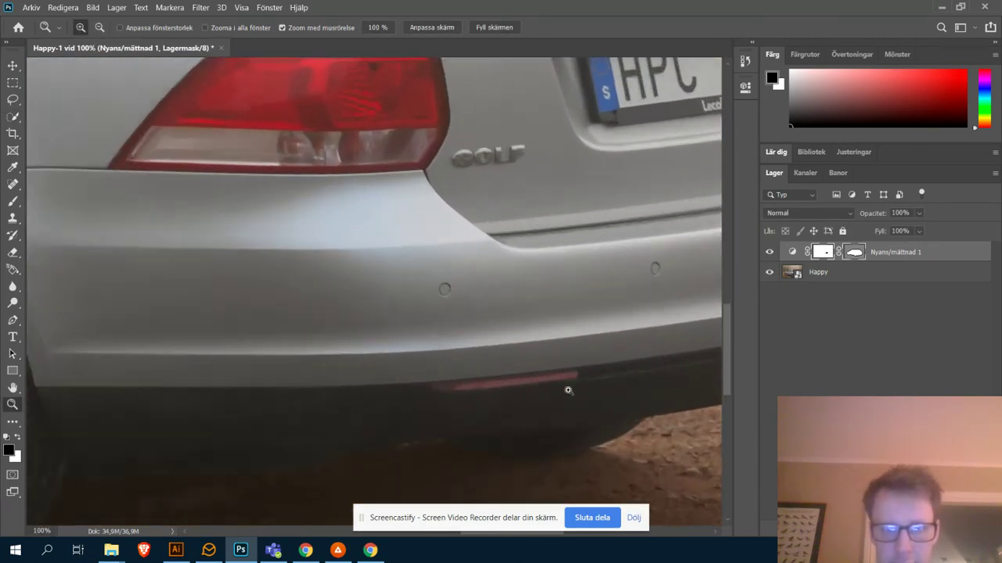
left_click(569, 390)
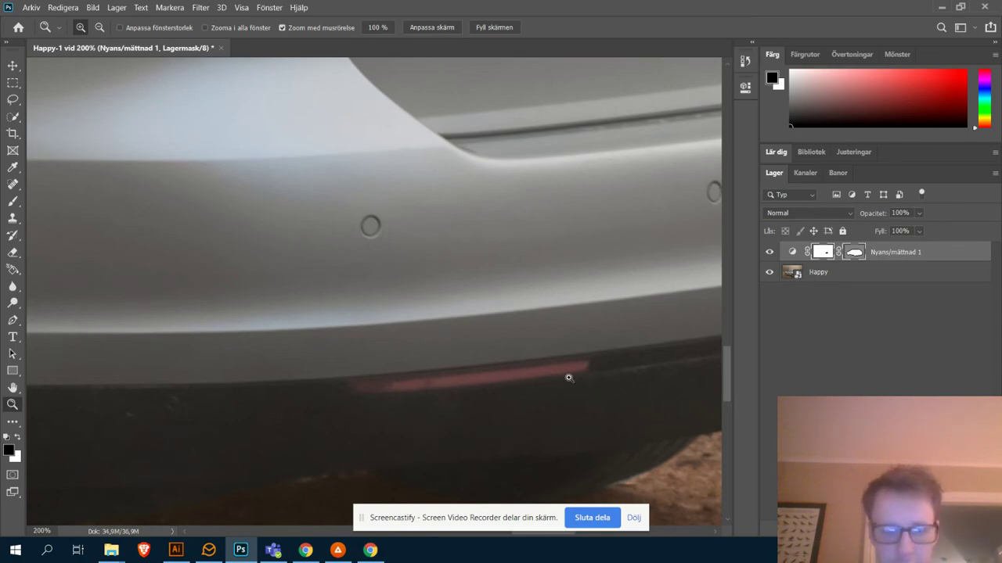
key("b")
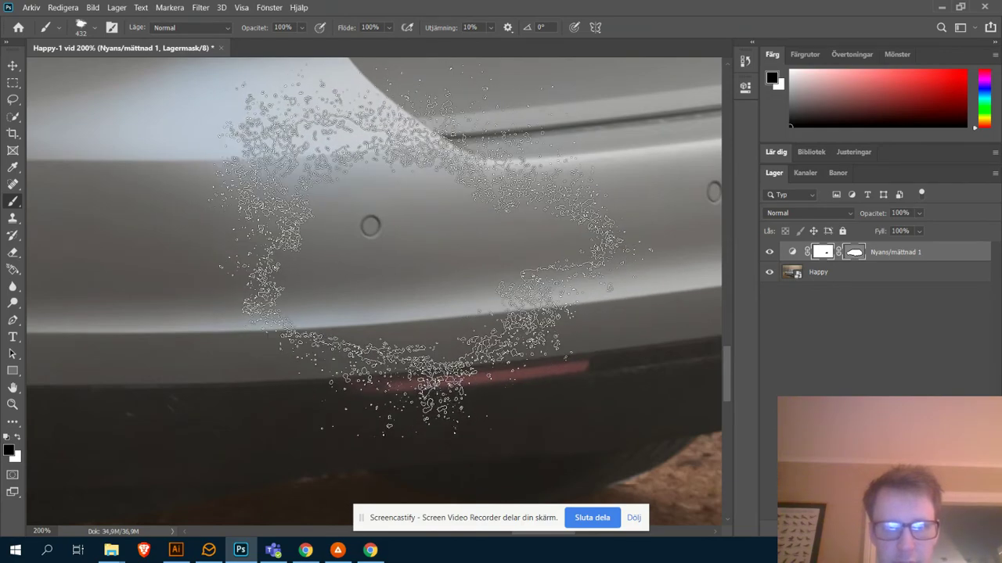
right_click(432, 250)
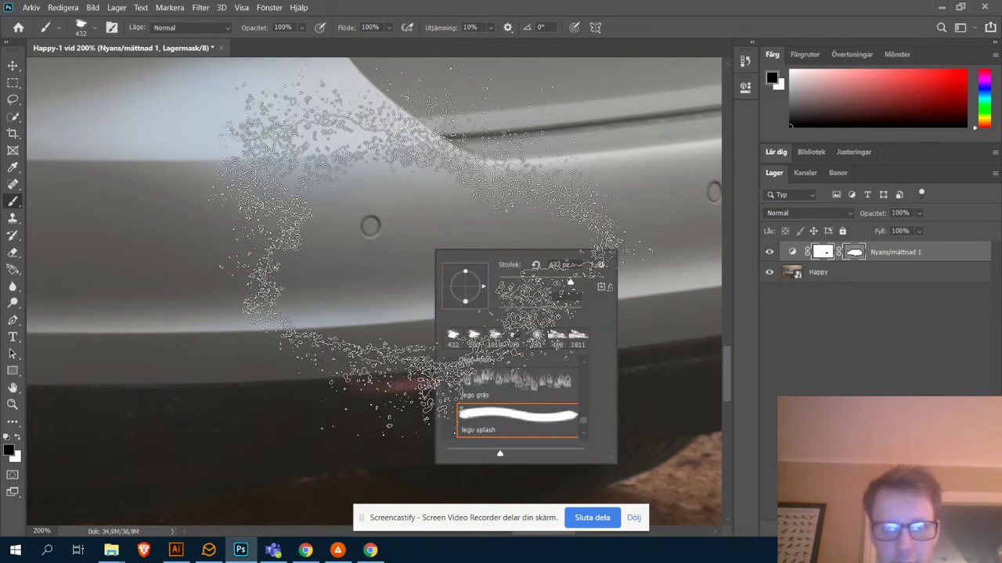
left_click_drag(582, 423, 582, 363)
left_click(501, 393)
left_click(573, 313)
left_click(502, 278)
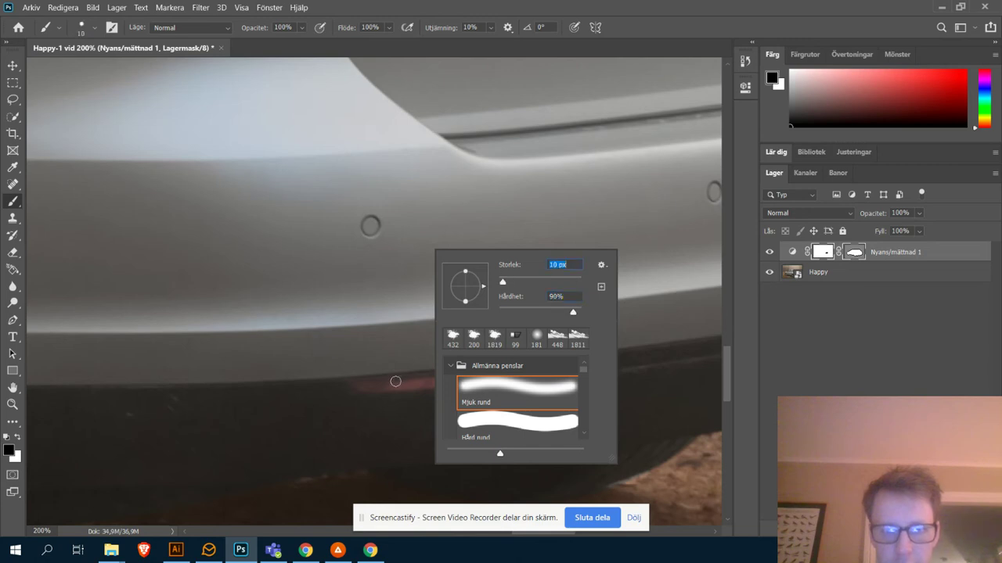
Step: Paint black on the Nyans/mättnad 1 layer mask over both red bumper reflectors, enlarging the soft brush to 23 px
left_click(366, 384)
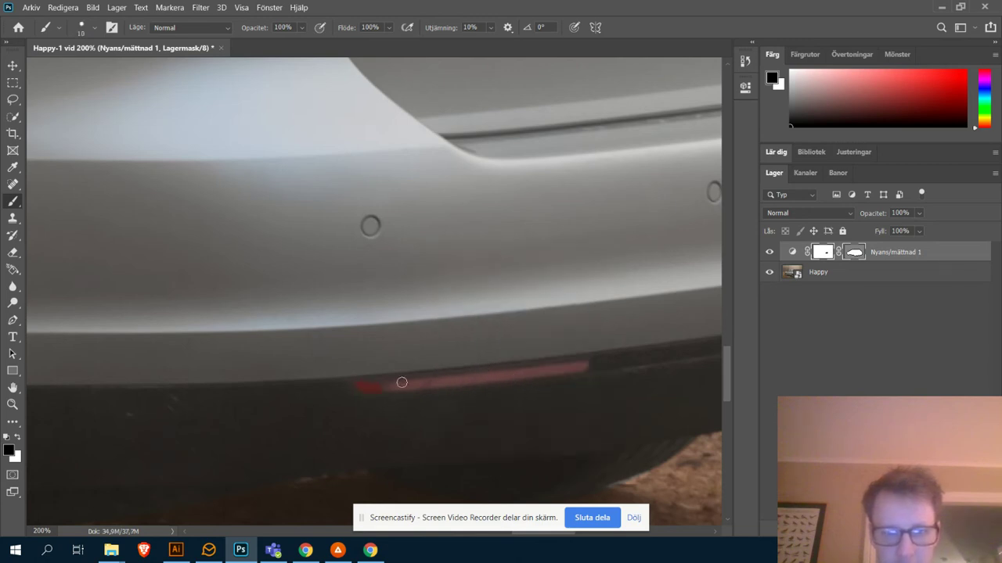
right_click(498, 309)
mouse_move(609, 360)
left_mouse_down()
mouse_move(584, 369)
mouse_move(575, 338)
left_mouse_up()
left_click_drag(359, 388, 579, 364)
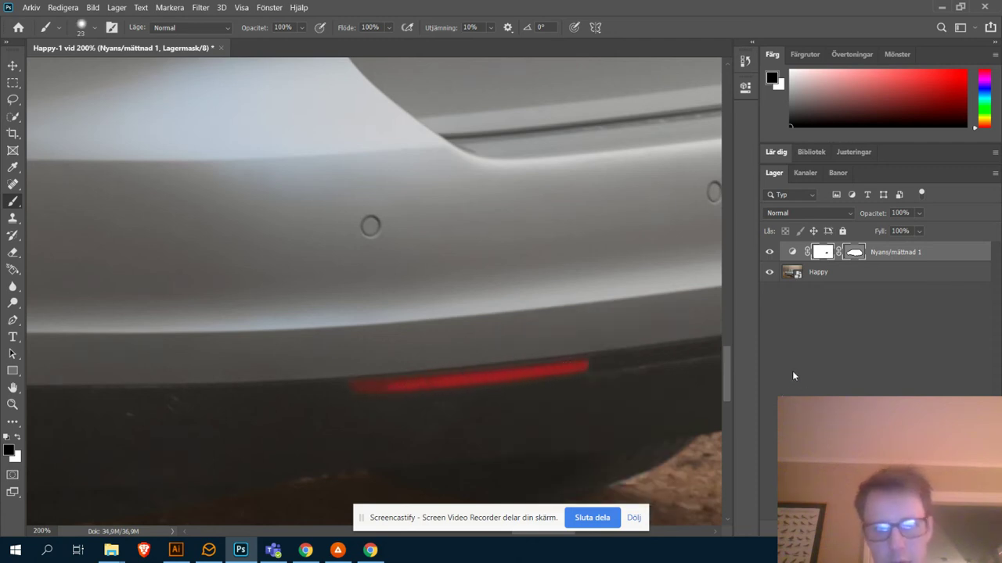
mouse_move(634, 263)
left_mouse_down()
mouse_move(139, 279)
mouse_move(336, 282)
mouse_move(411, 269)
left_mouse_up()
left_click_drag(539, 331, 622, 298)
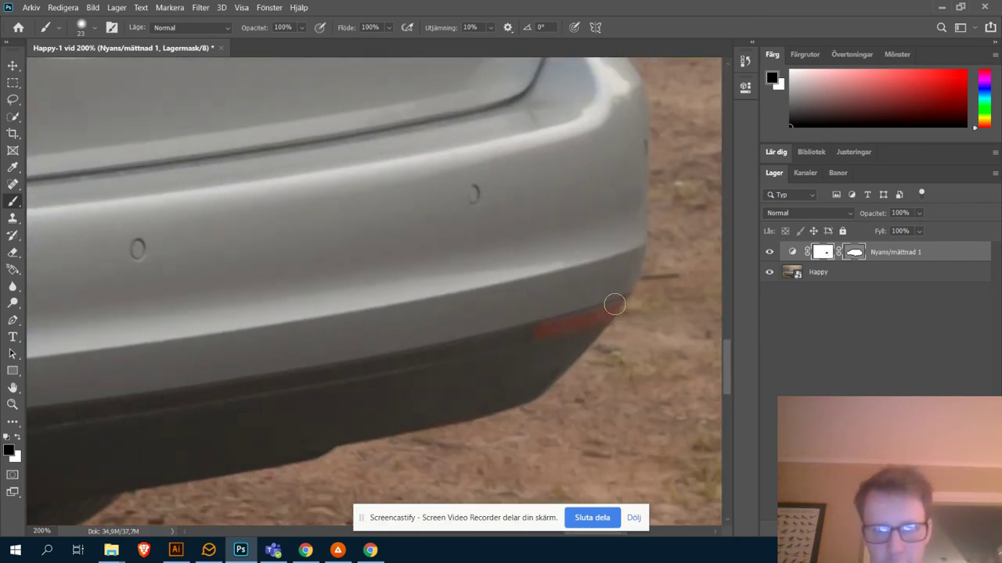
Step: Examine the whole car to check how the taillights and bumper reflectors look with the adjustment masked out
key("ctrl+minus")
key("ctrl+minus")
key("ctrl+minus")
left_click_drag(326, 344, 560, 344)
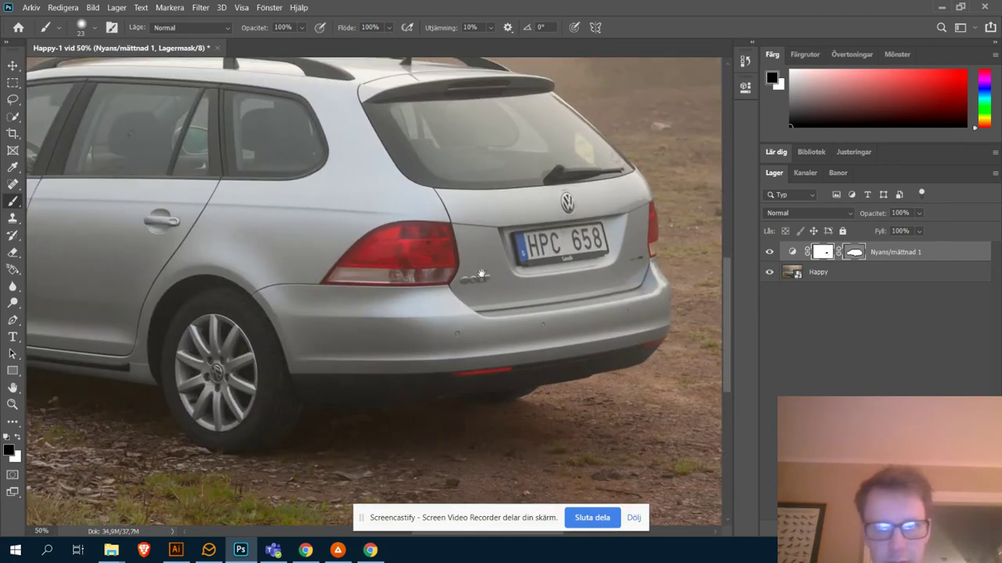
left_click_drag(483, 276, 556, 310)
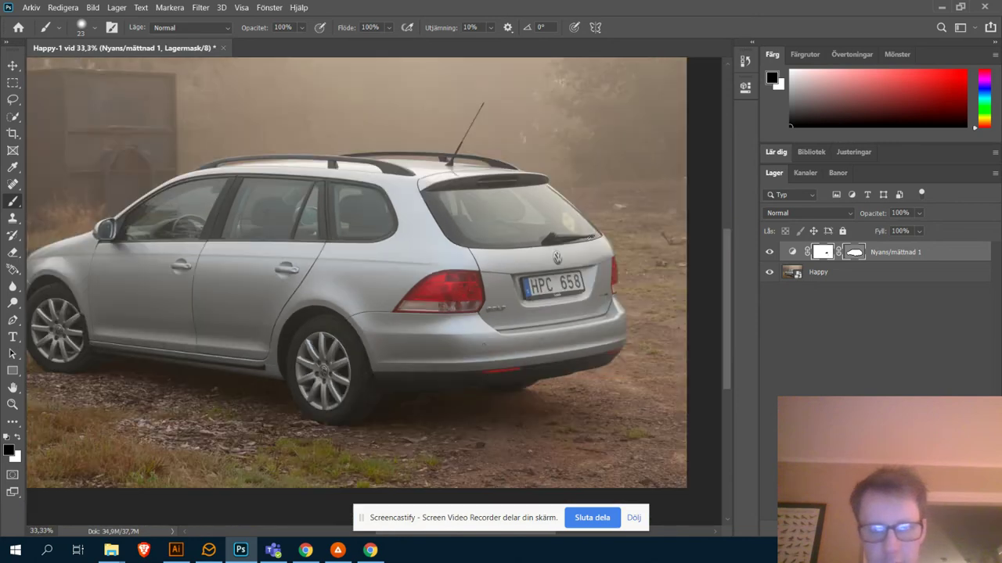
key("ctrl+minus")
left_click_drag(381, 294, 407, 329)
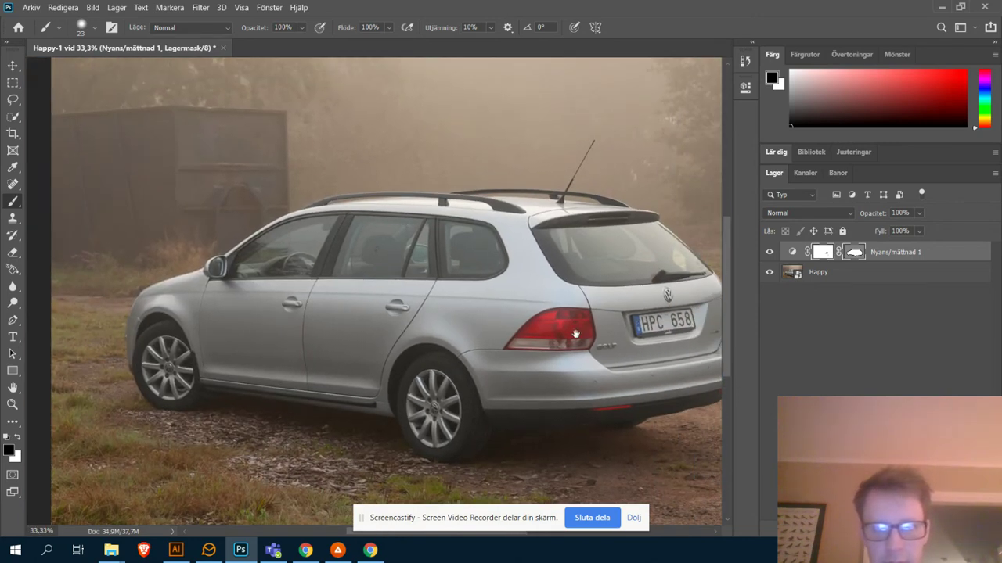
left_click_drag(575, 334, 542, 319)
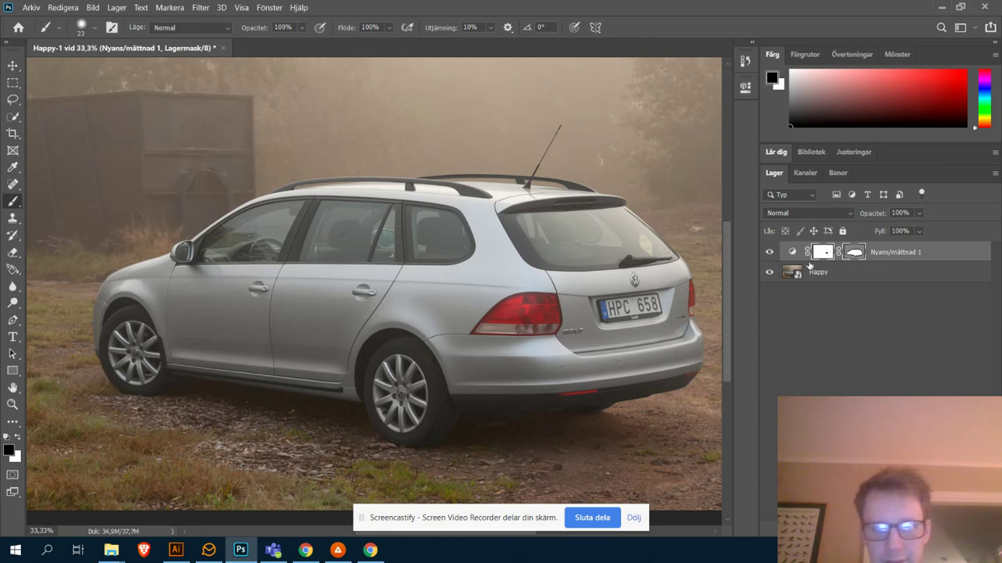
scroll(630, 270, "right", 1)
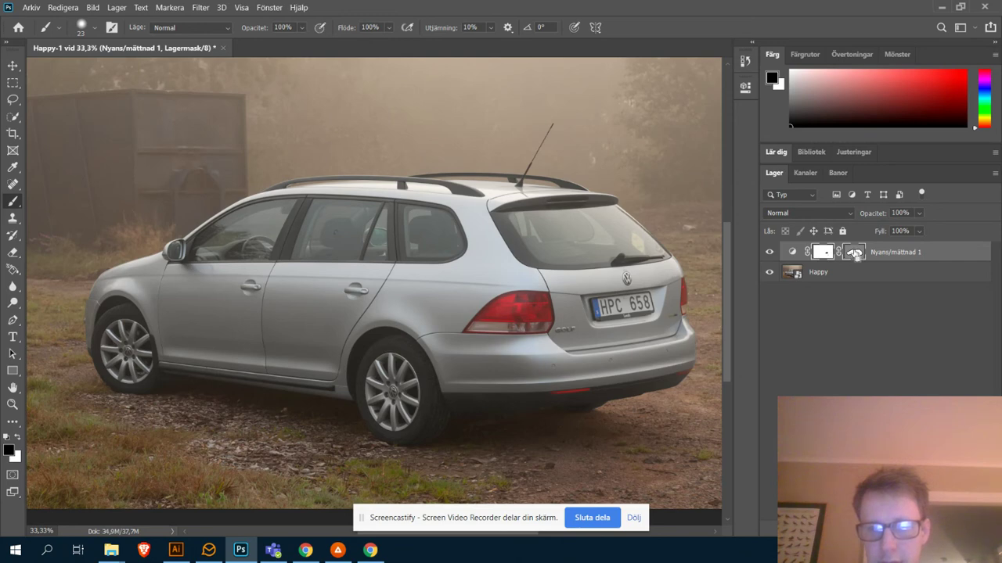
Step: Load the car's vector mask as a selection and add an Intensitet/kontrast adjustment layer masked to it
left_click(854, 254, "ctrl")
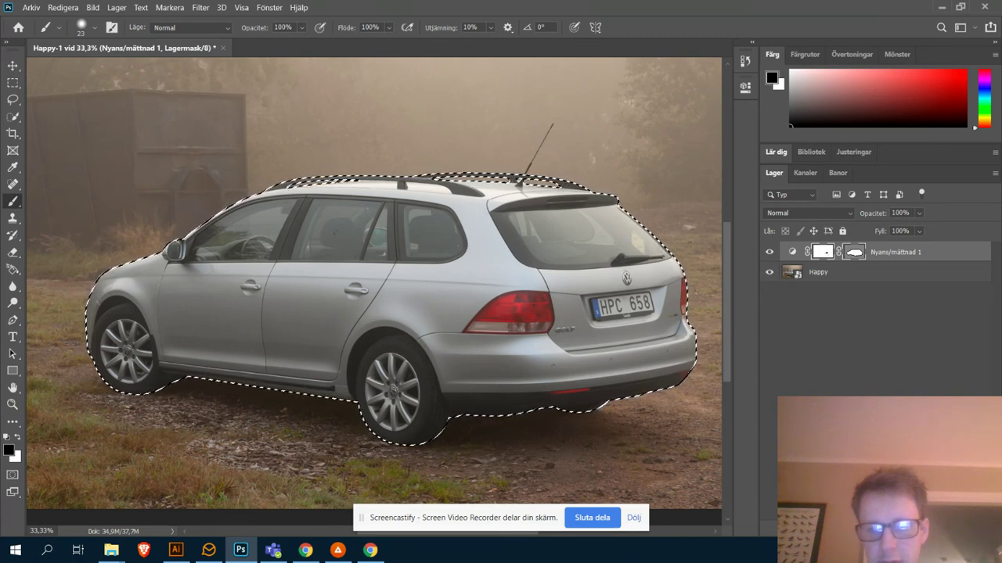
left_click(892, 526)
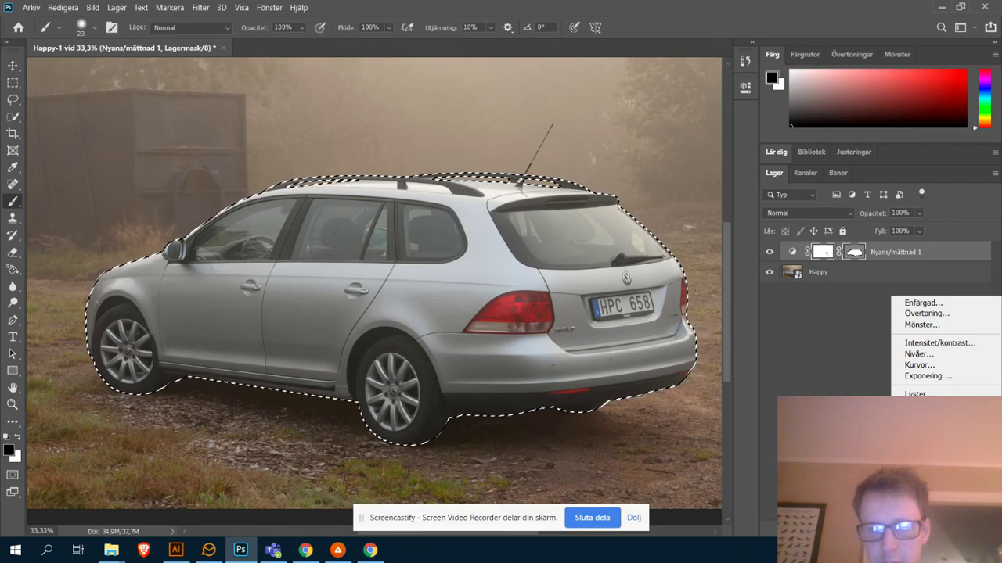
left_click(939, 343)
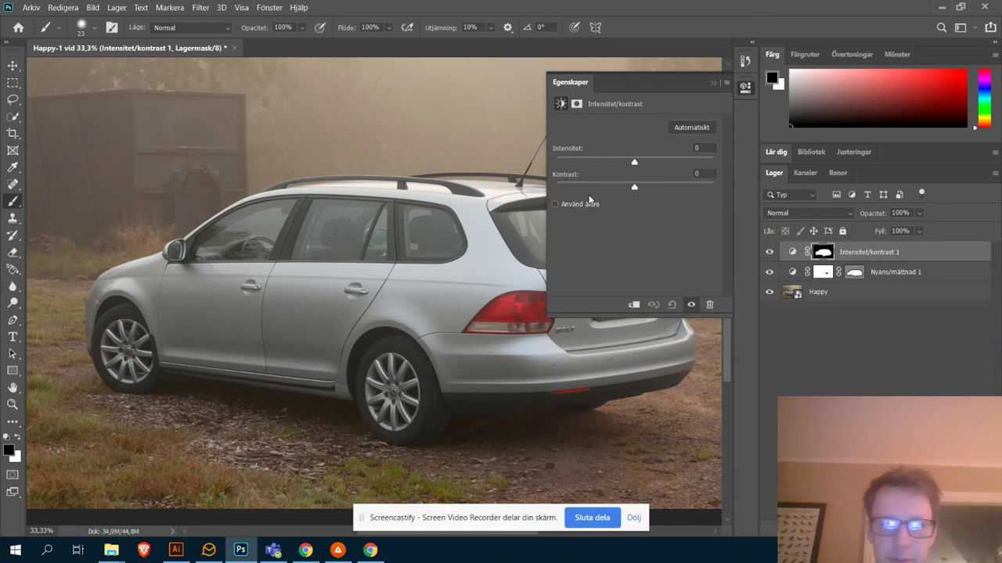
Step: Set the car's Intensitet/kontrast adjustment to Kontrast 20 and Intensitet -2, and close its properties
left_click_drag(634, 189, 650, 190)
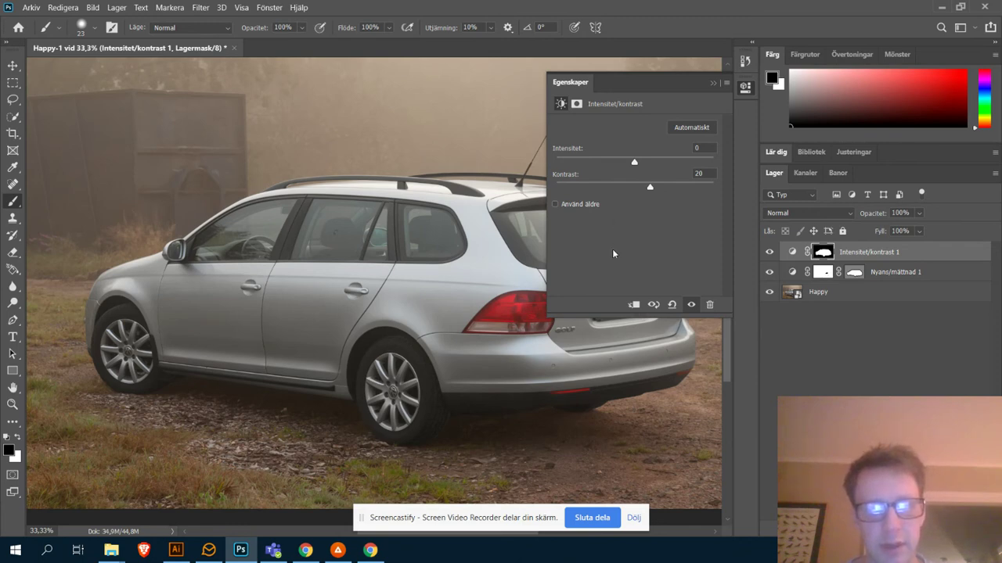
left_click_drag(659, 192, 734, 188)
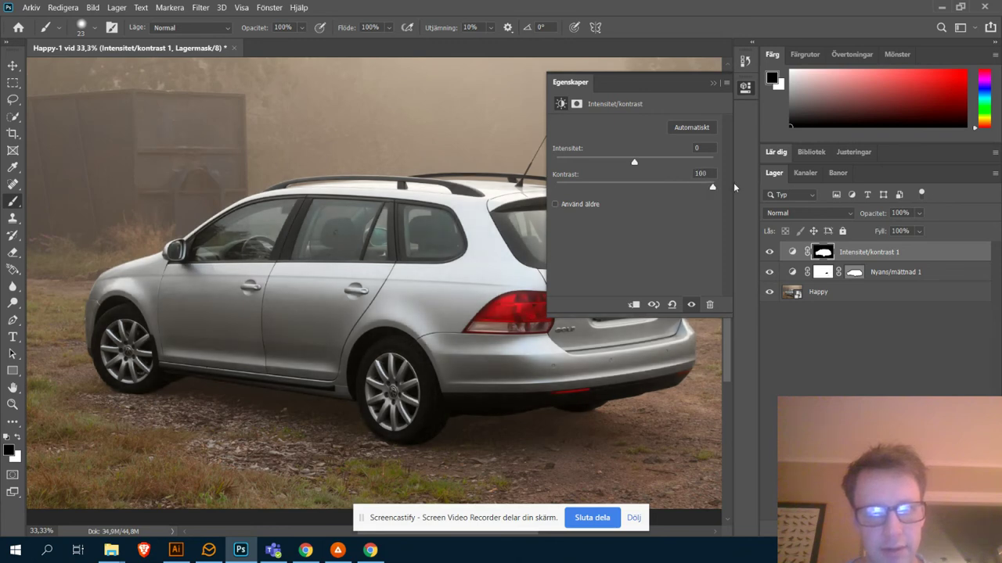
left_click_drag(716, 188, 647, 197)
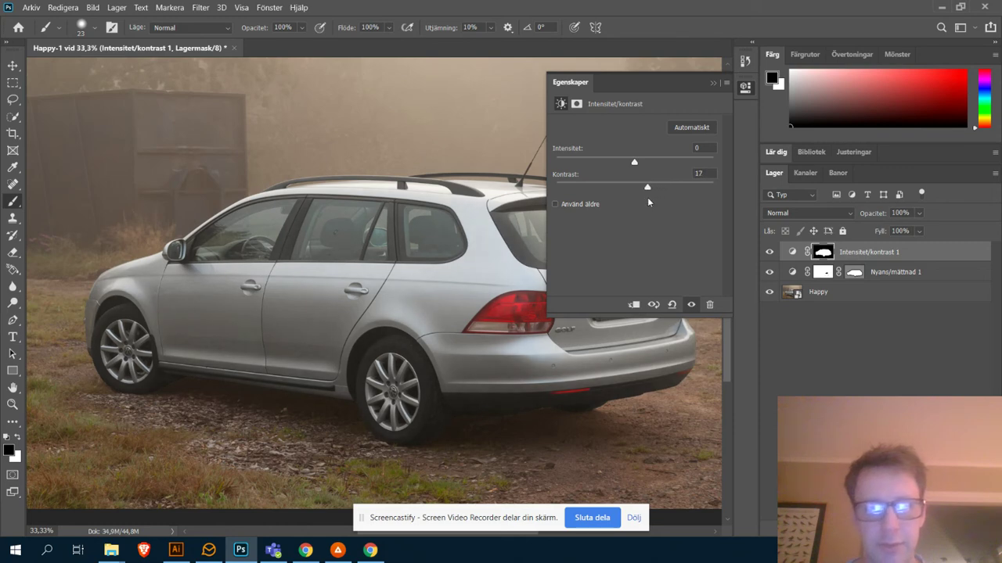
left_click_drag(646, 200, 652, 200)
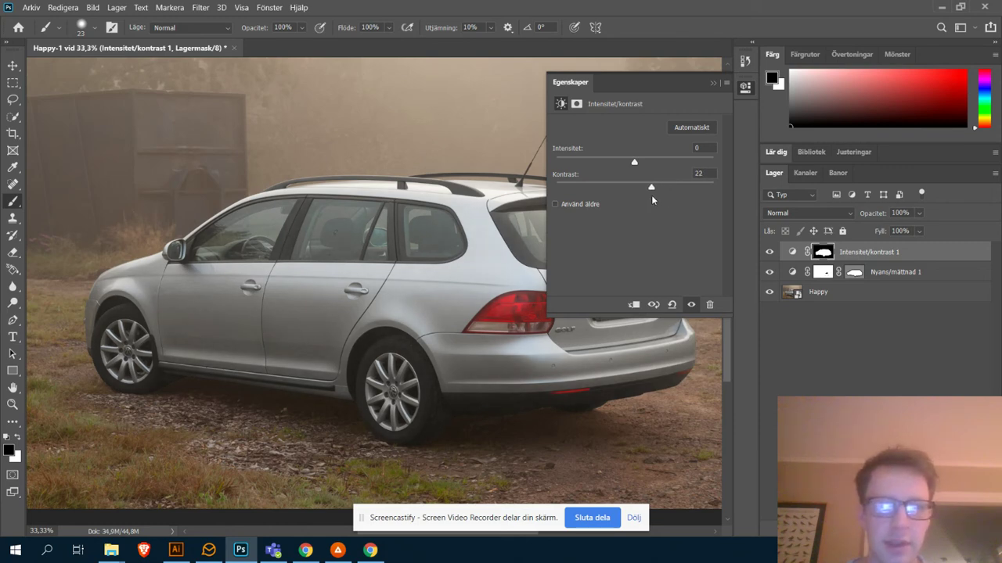
mouse_move(635, 163)
left_mouse_down()
mouse_move(650, 164)
mouse_move(633, 164)
left_mouse_up()
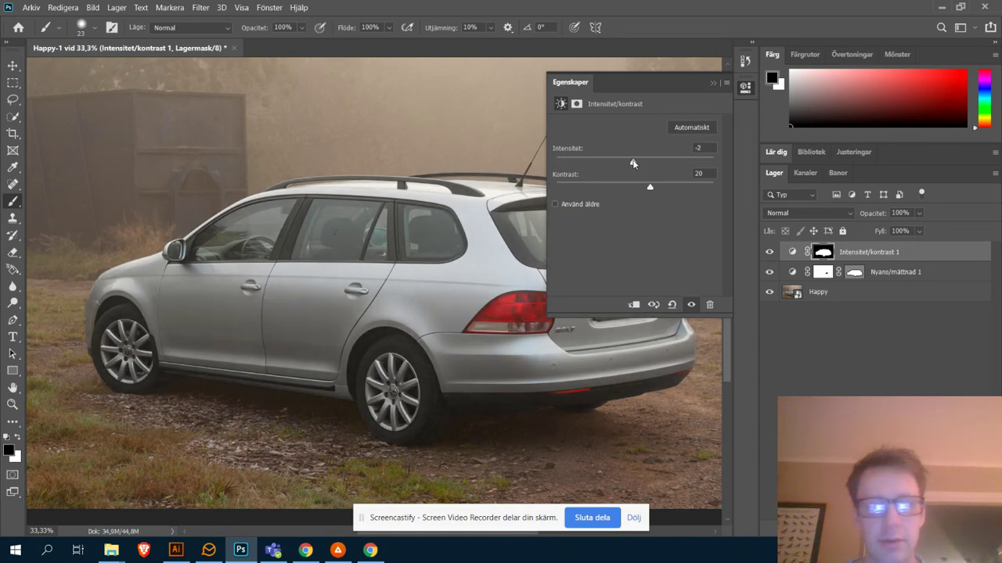
left_click(712, 84)
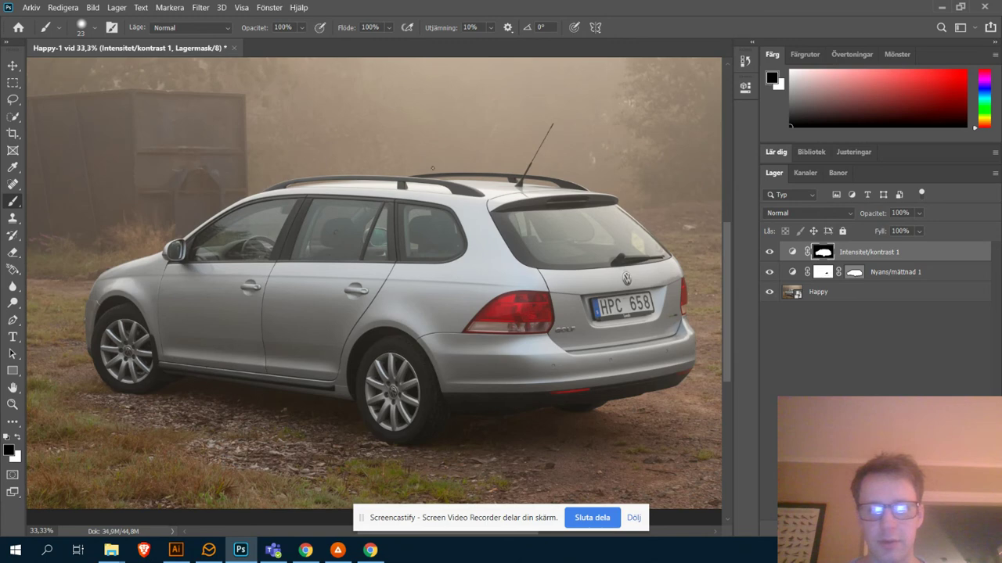
Step: Add an Enfärgad fill layer in pure black above the other layers and make its layer mask active
left_click_drag(603, 371, 580, 338)
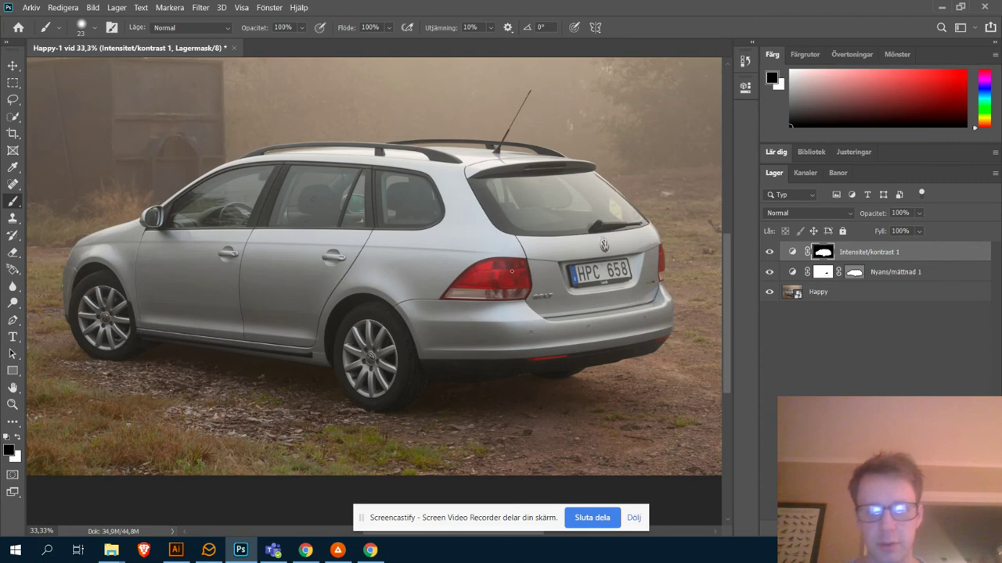
key("ctrl+minus")
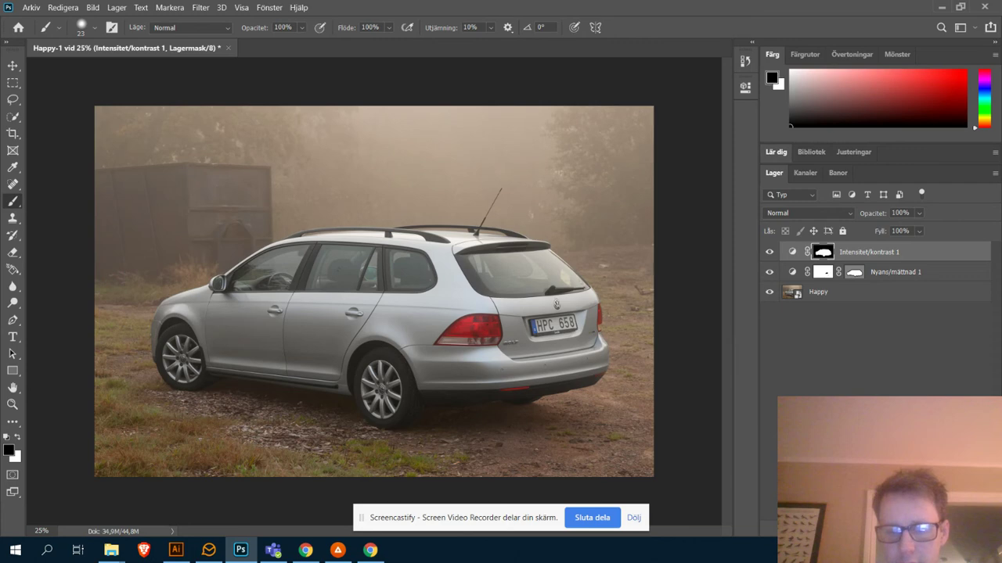
left_click(894, 522)
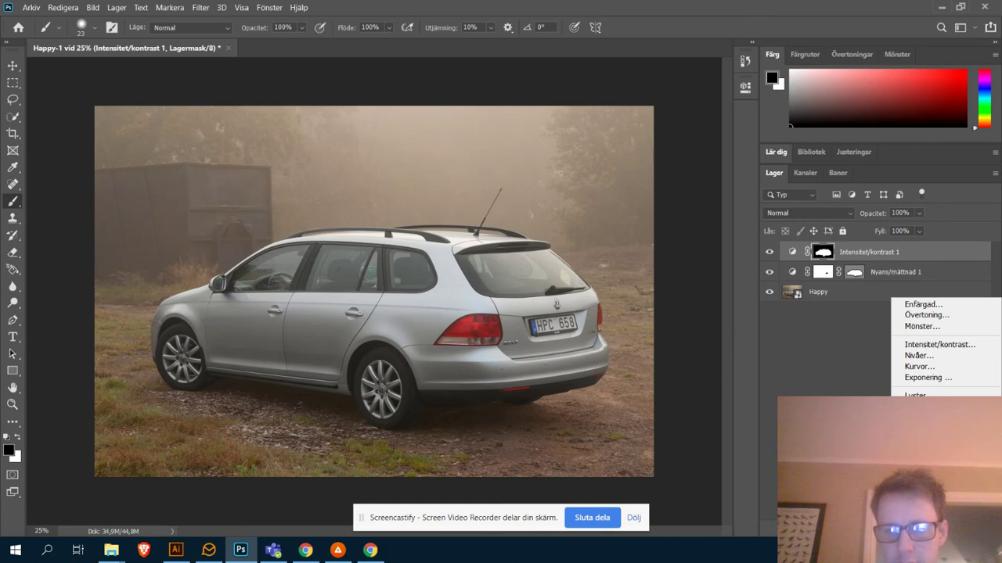
left_click(952, 307)
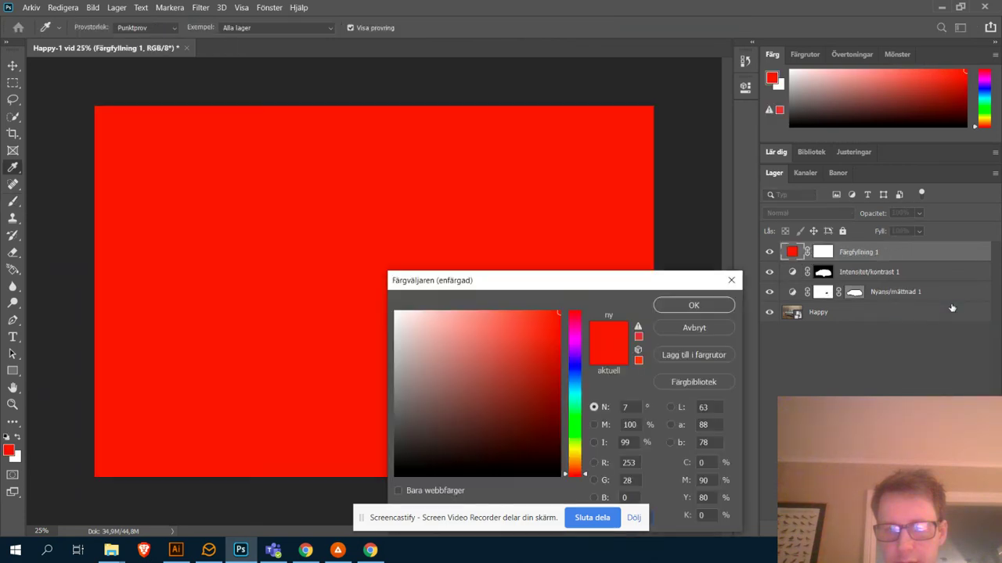
left_click(468, 429)
left_click_drag(469, 429, 385, 483)
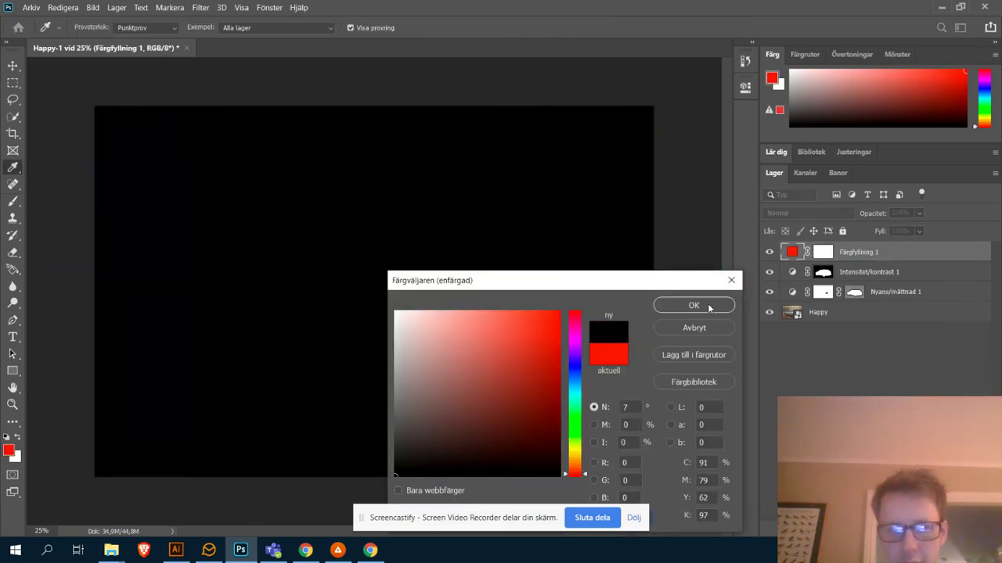
left_click(708, 306)
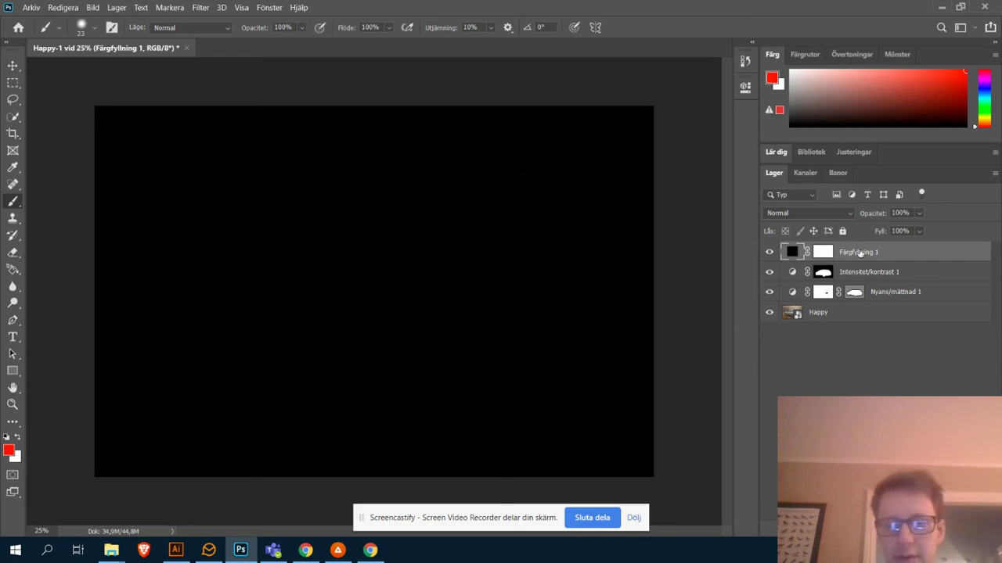
left_click(823, 252)
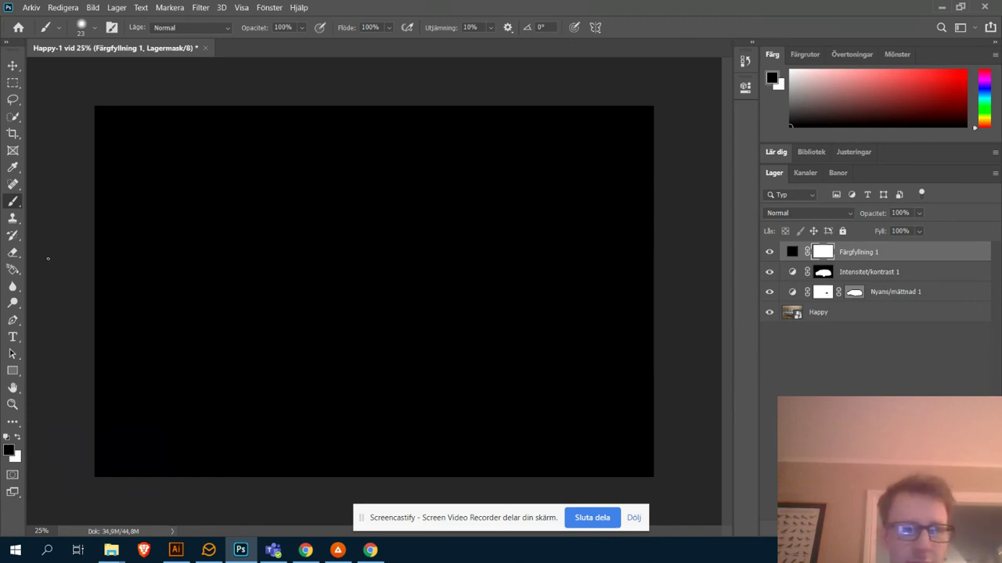
Step: Activate the Gradient tool (Övertoning) and set its type to radial
left_click(17, 274)
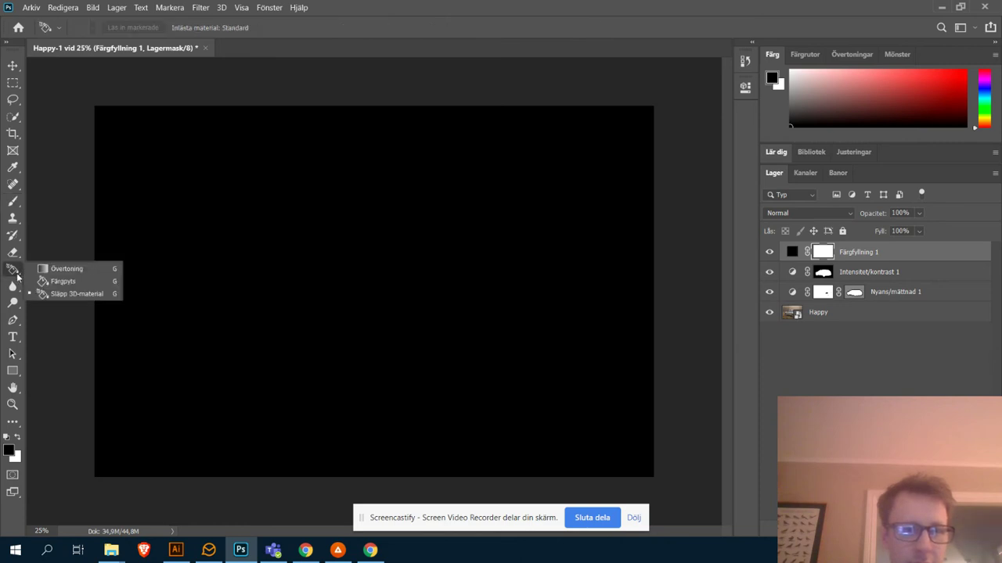
left_click(41, 271)
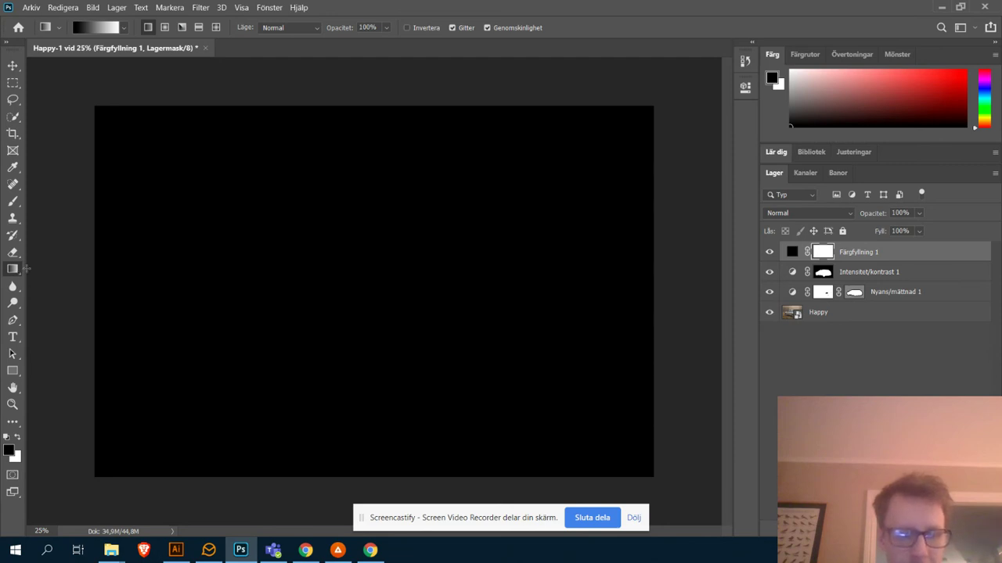
key("shift+g")
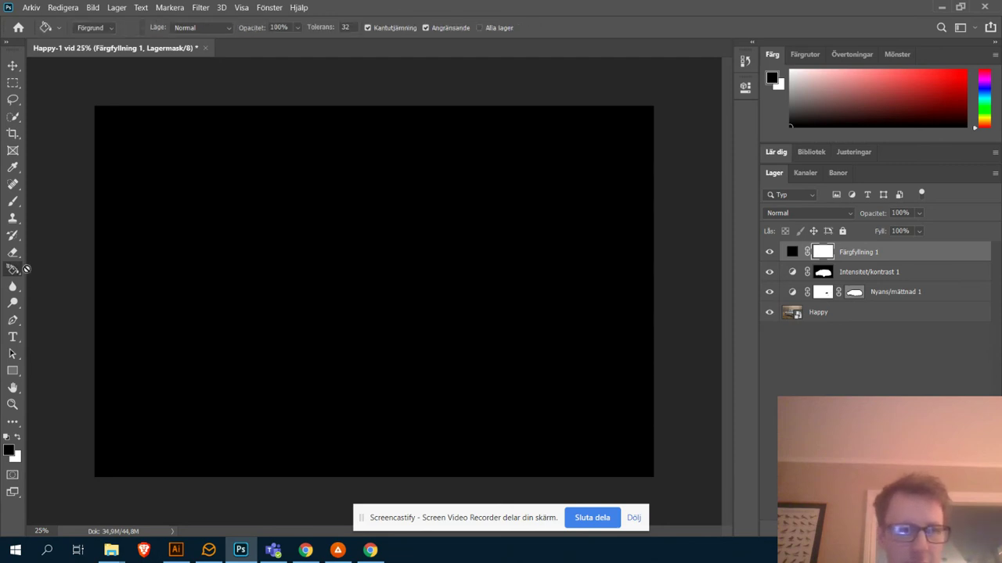
key("shift+g")
key("shift+g")
key("shift+g")
key("shift+g")
key("shift+g")
key("shift+g")
key("shift+g")
key("shift+g")
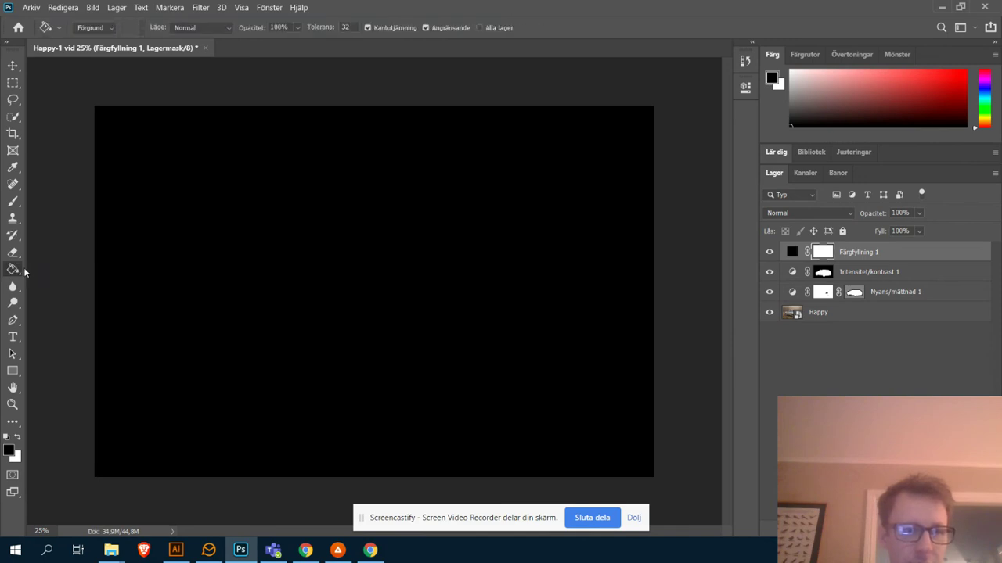
key("shift+g")
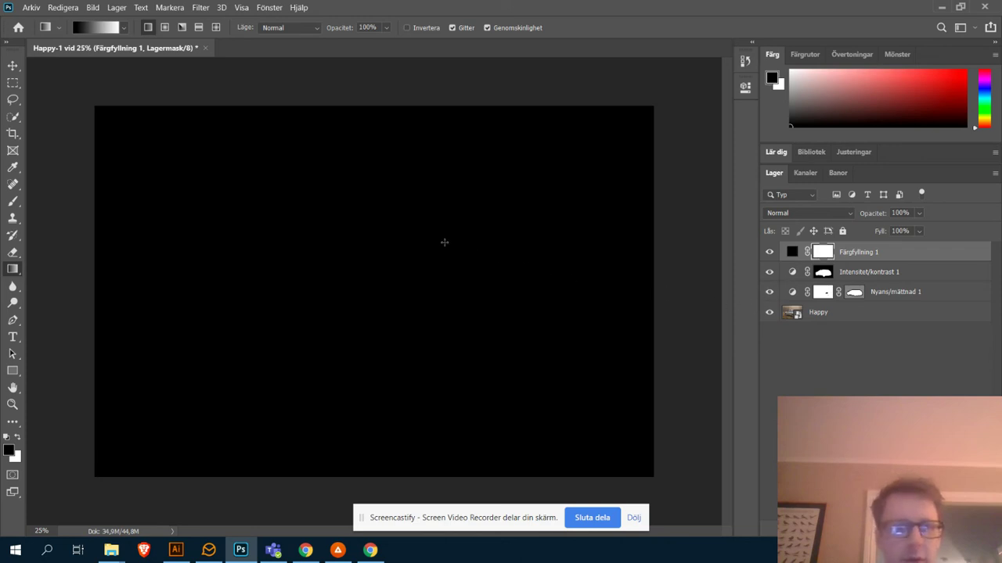
left_click(163, 28)
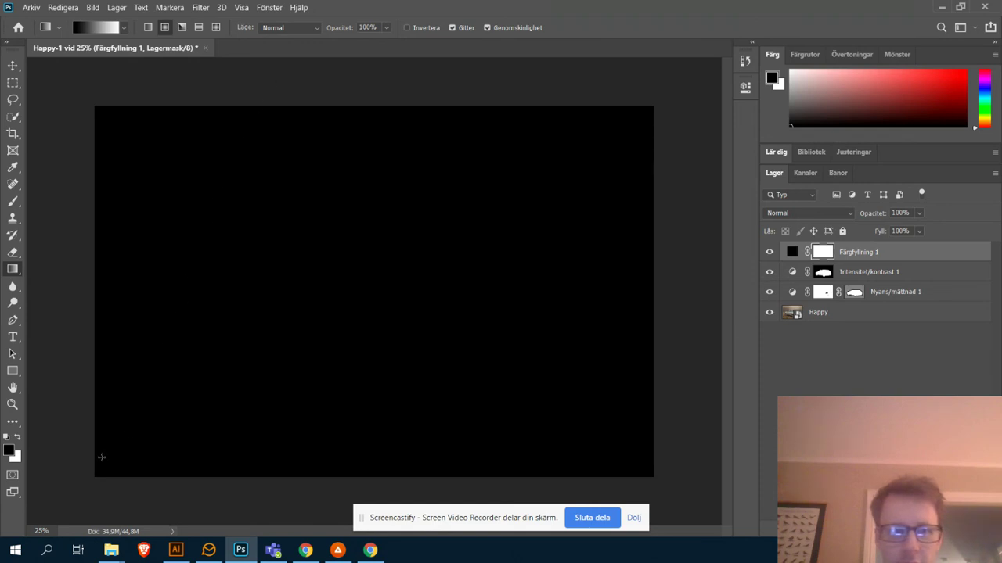
Step: Try radial gradients on the fill layer's mask: black-to-white from the lower-left corner, and white-to-black from the car's middle
left_click_drag(100, 470, 390, 265)
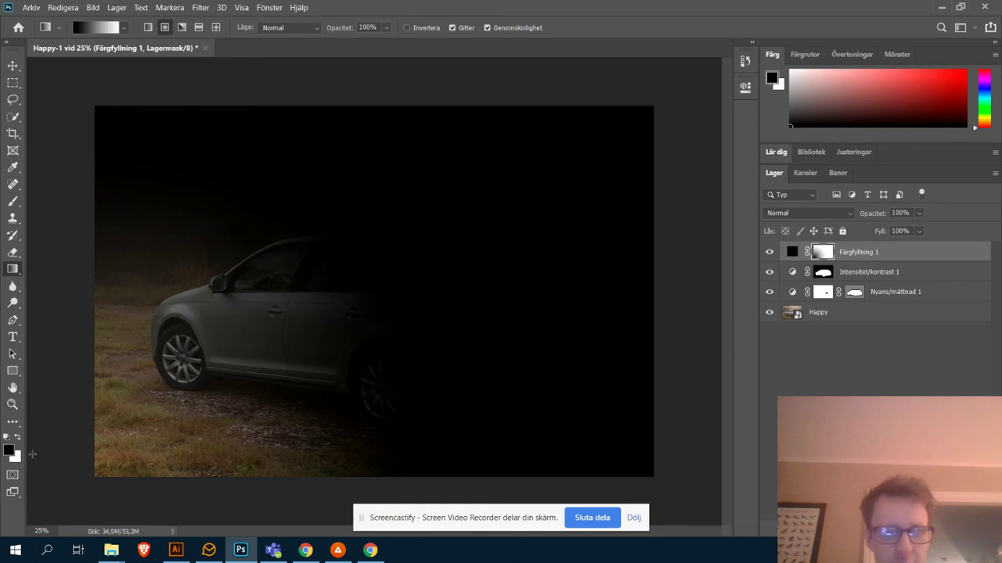
key("x")
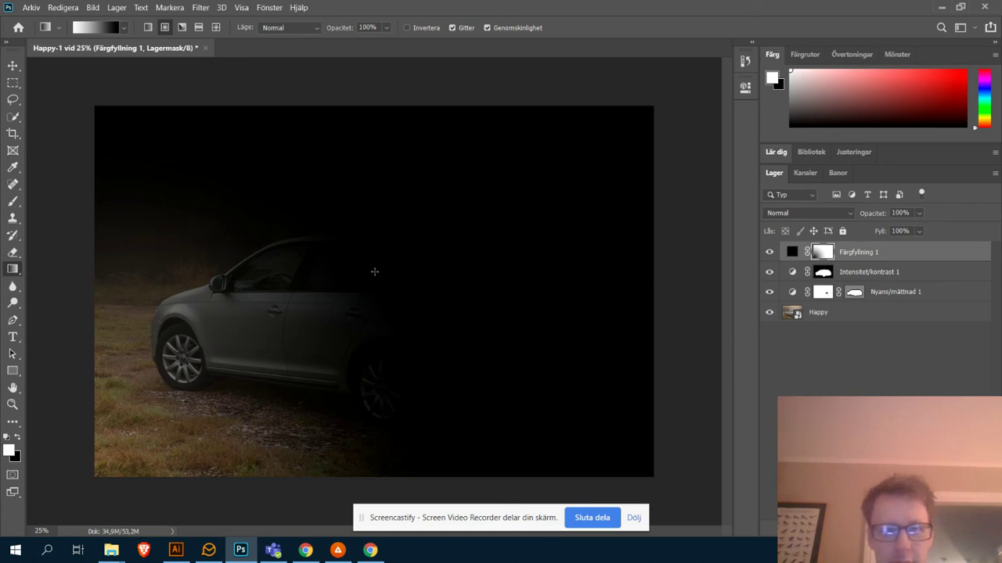
left_click_drag(375, 273, 66, 491)
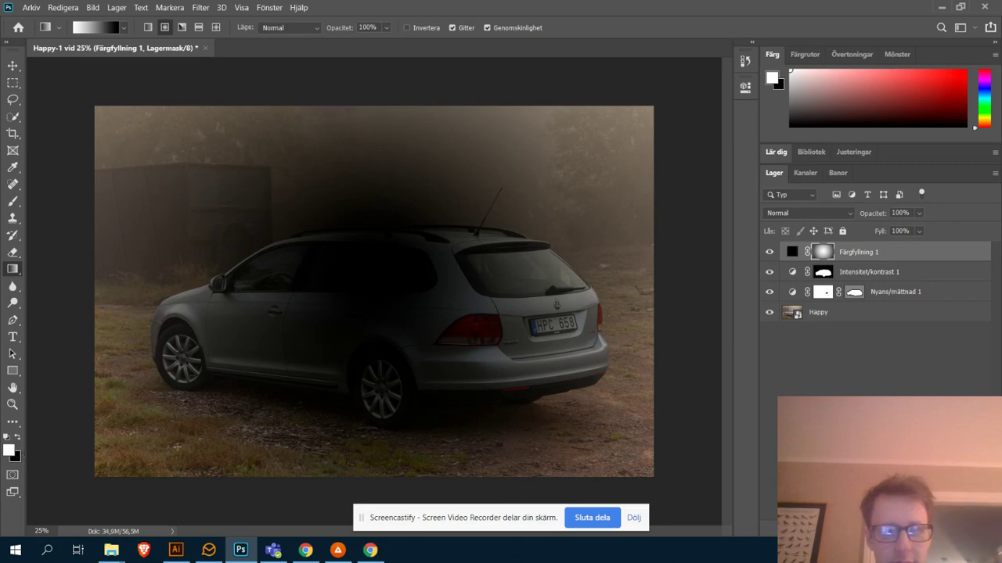
Step: Redraw the fill layer's mask as a black-to-white radial gradient from the car's middle to beyond the image's lower-left corner
key("x")
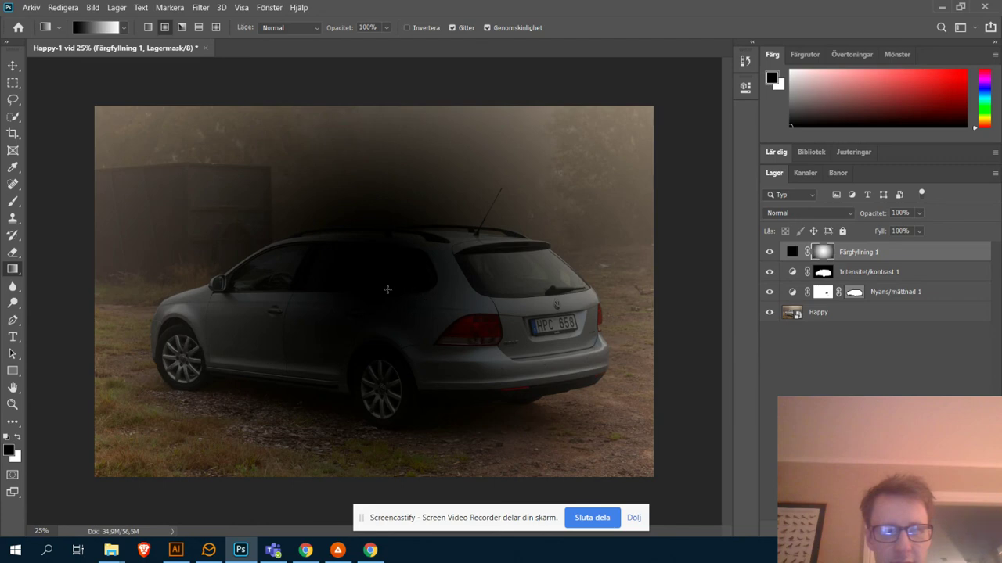
left_click_drag(388, 290, 52, 491)
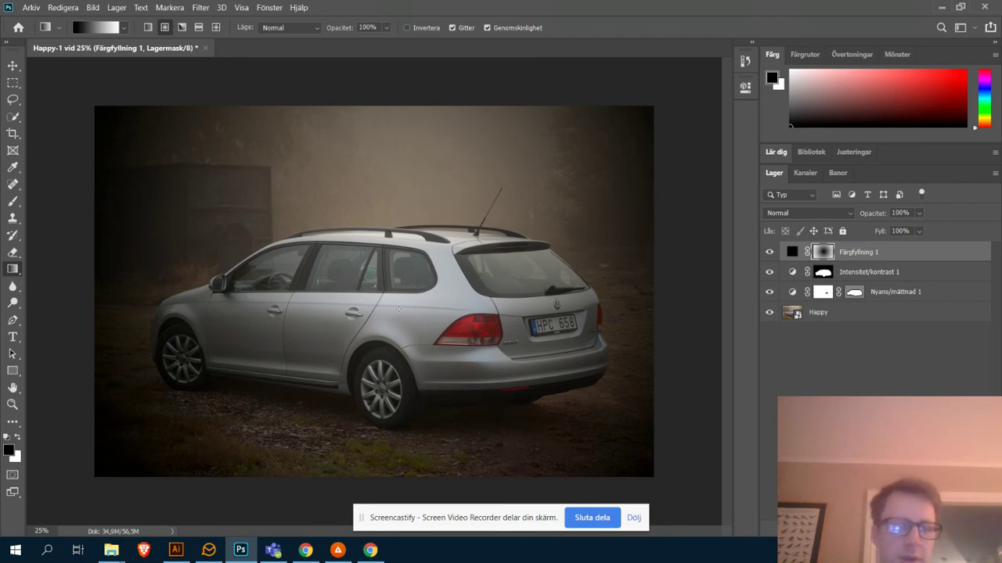
left_click_drag(381, 320, 71, 485)
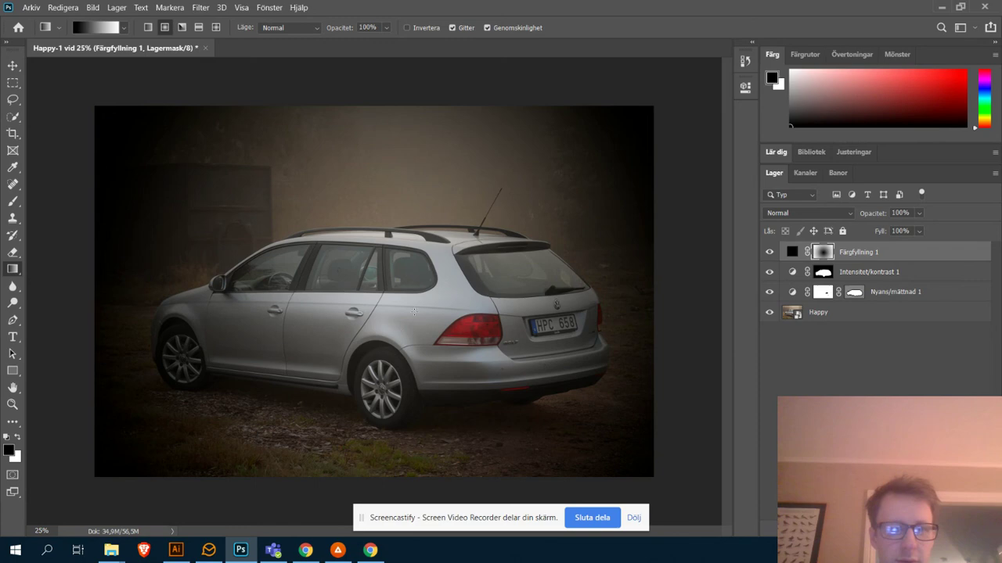
left_click_drag(415, 311, 194, 431)
left_click_drag(405, 301, 24, 518)
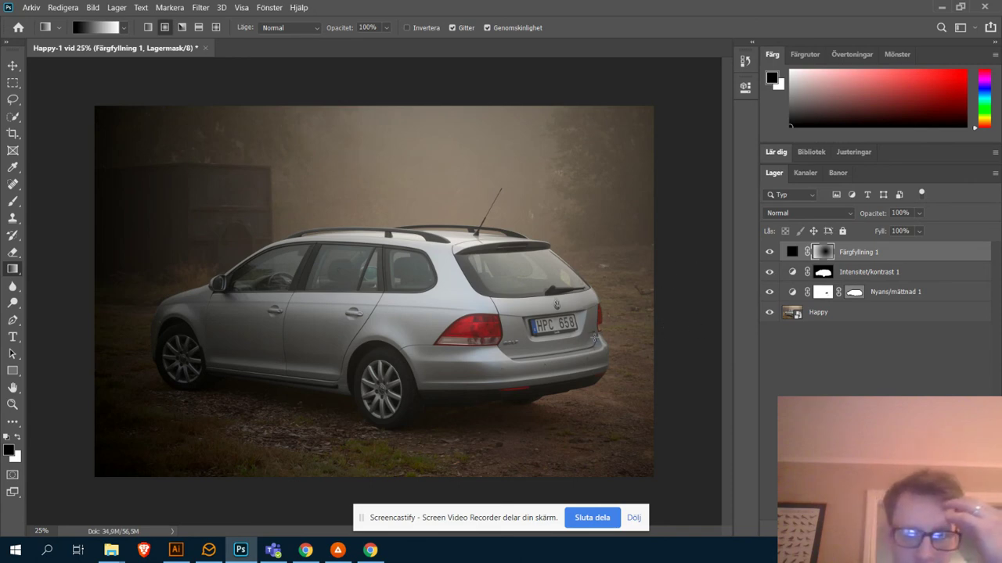
Step: Set the black fill layer's blend mode to Mjukt ljus
right_click(854, 292)
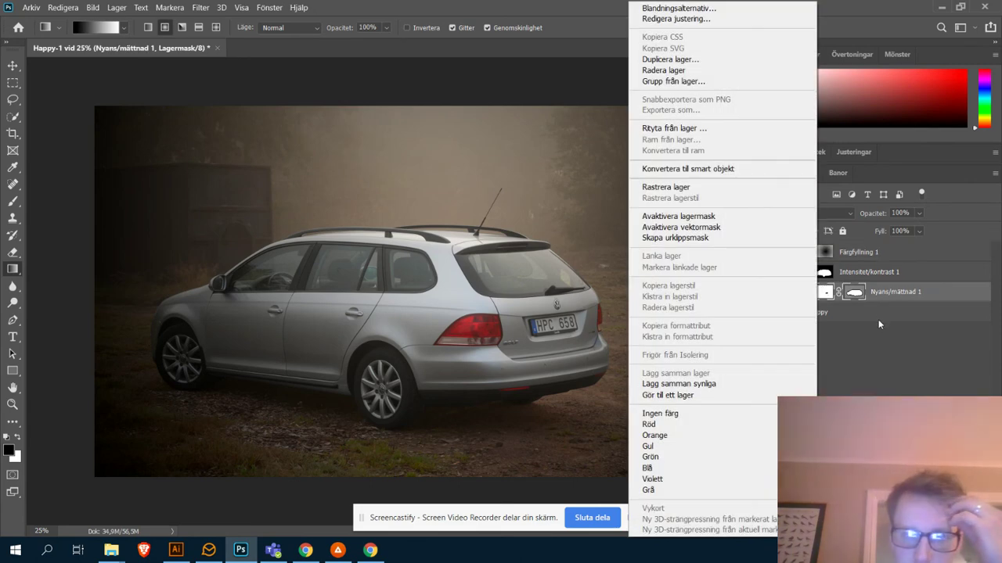
left_click(854, 293)
left_click(841, 252)
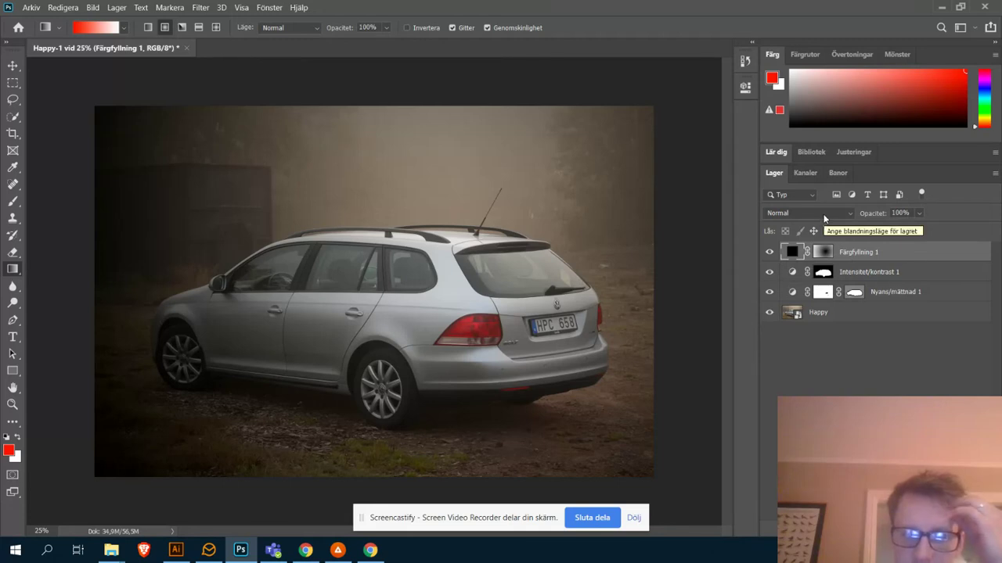
left_click(824, 219)
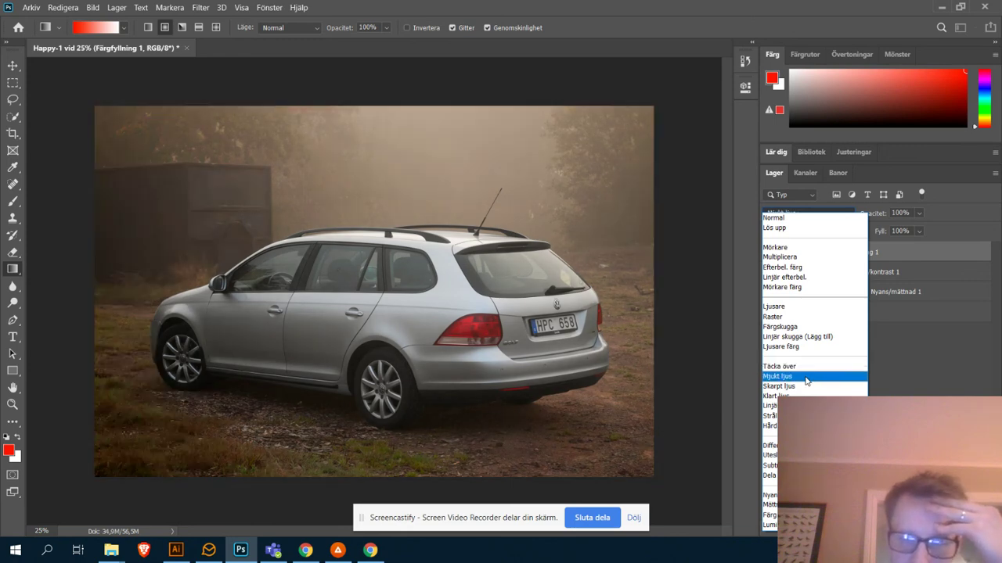
left_click(806, 378)
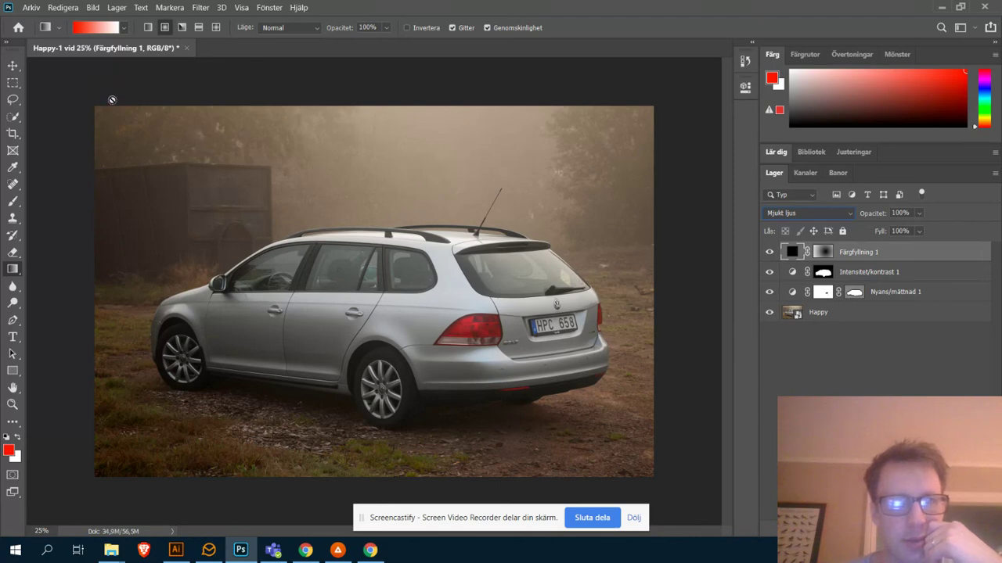
Step: Place Volkswagen_Logo.png from the hemsida folder into the image as an embedded object
left_click(36, 9)
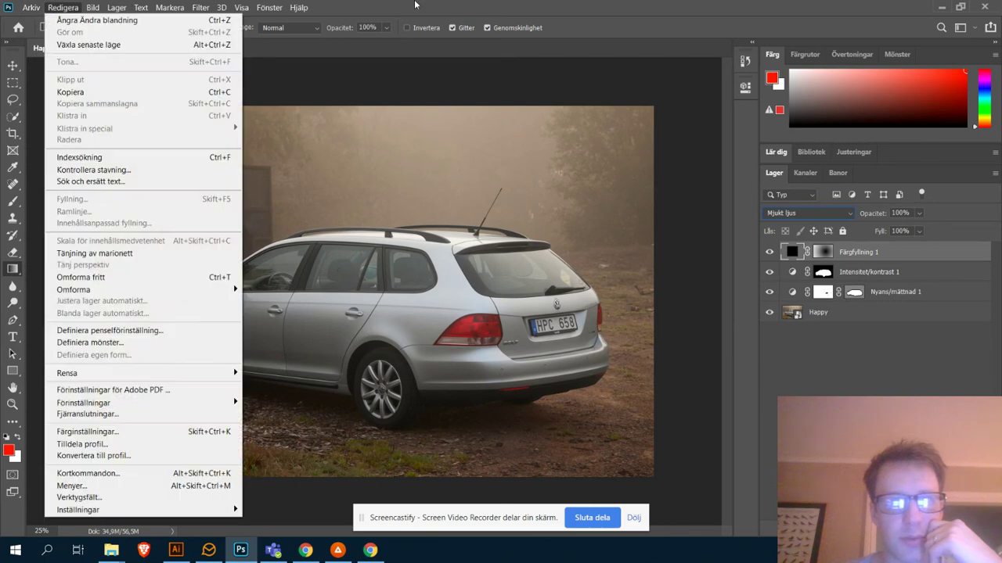
left_click(198, 67)
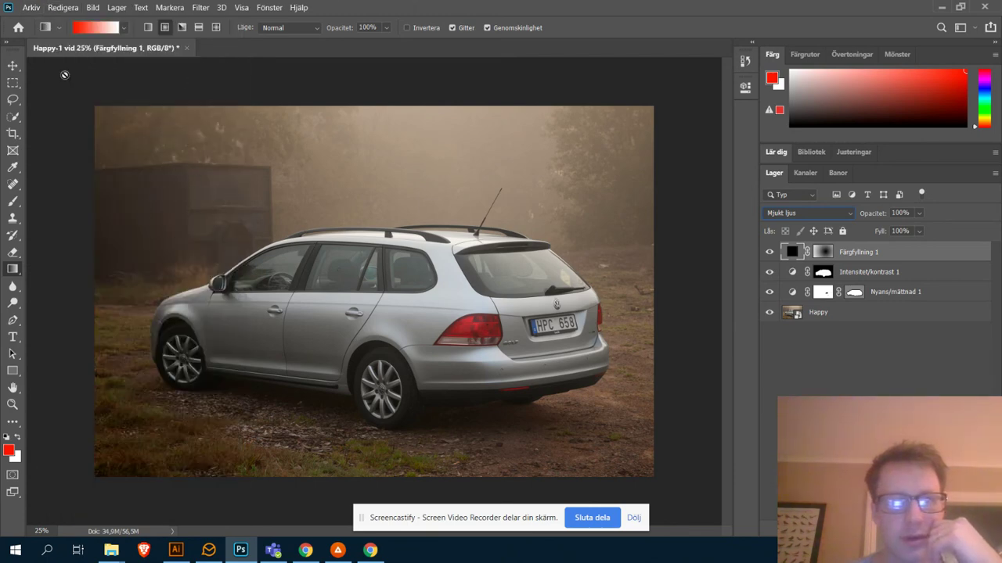
left_click(31, 8)
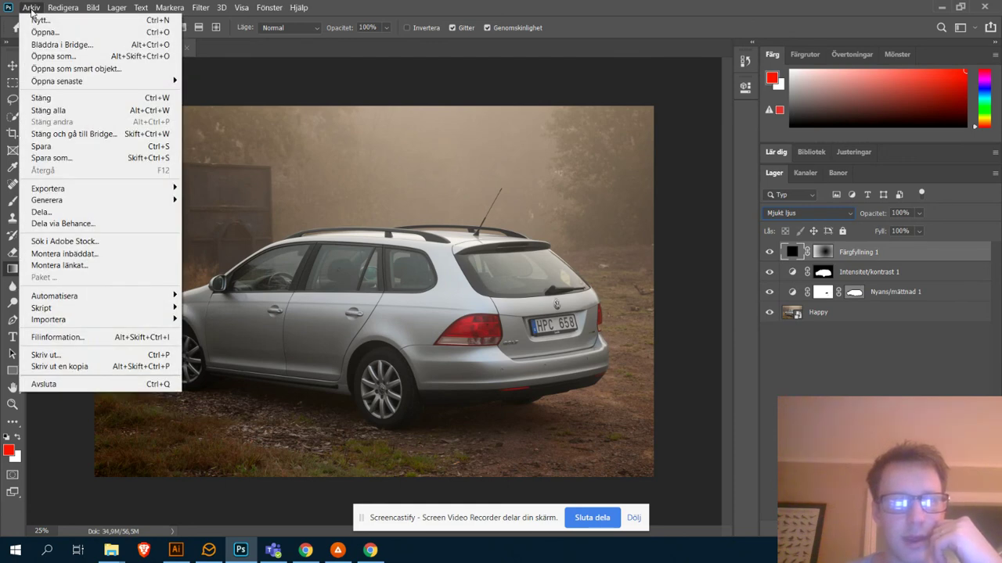
left_click(110, 256)
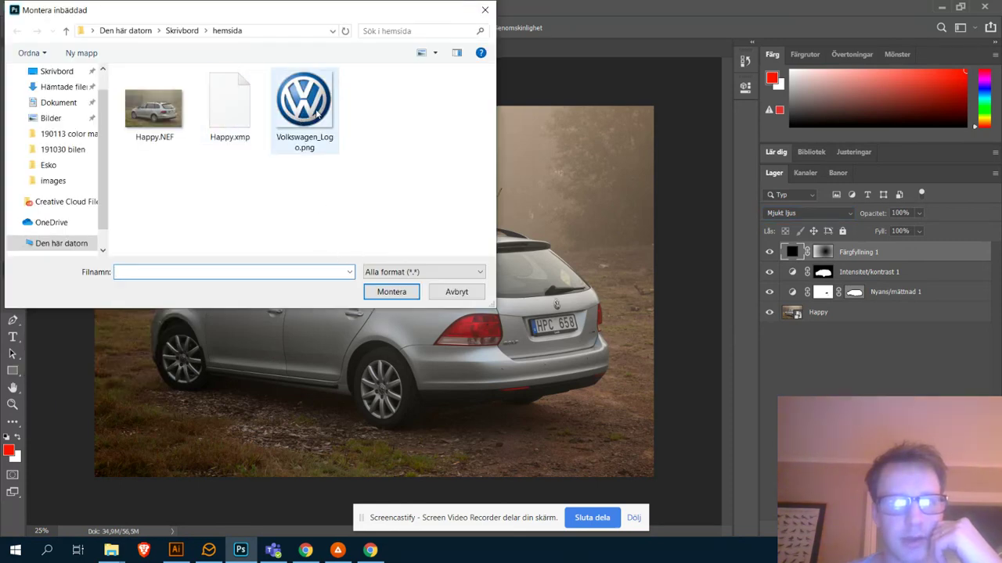
left_click(319, 117)
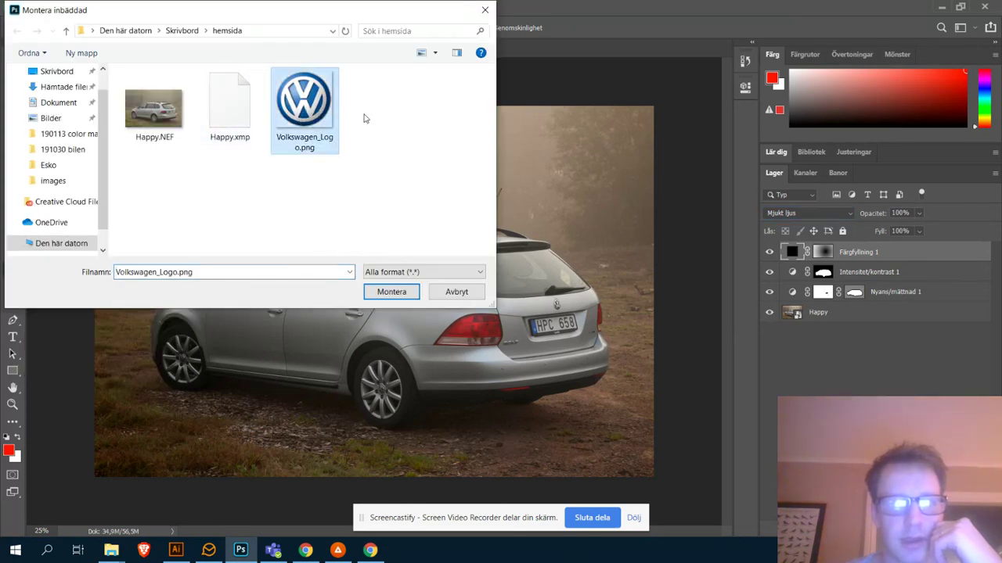
left_click(391, 292)
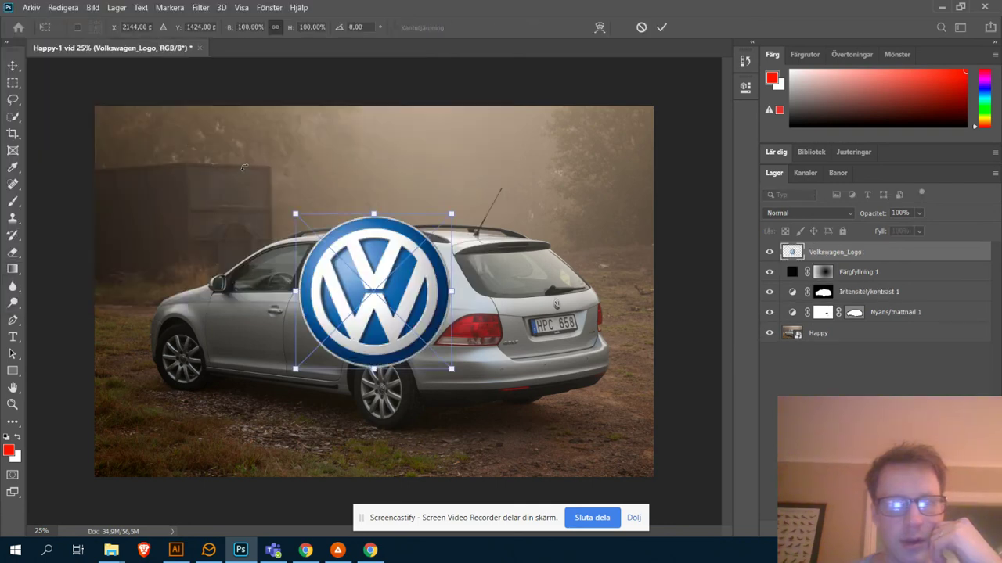
Step: Move the logo to the photo's upper-left corner, scale it to about 46%, leave a margin to the edges and commit the placement
left_click_drag(417, 288, 215, 180)
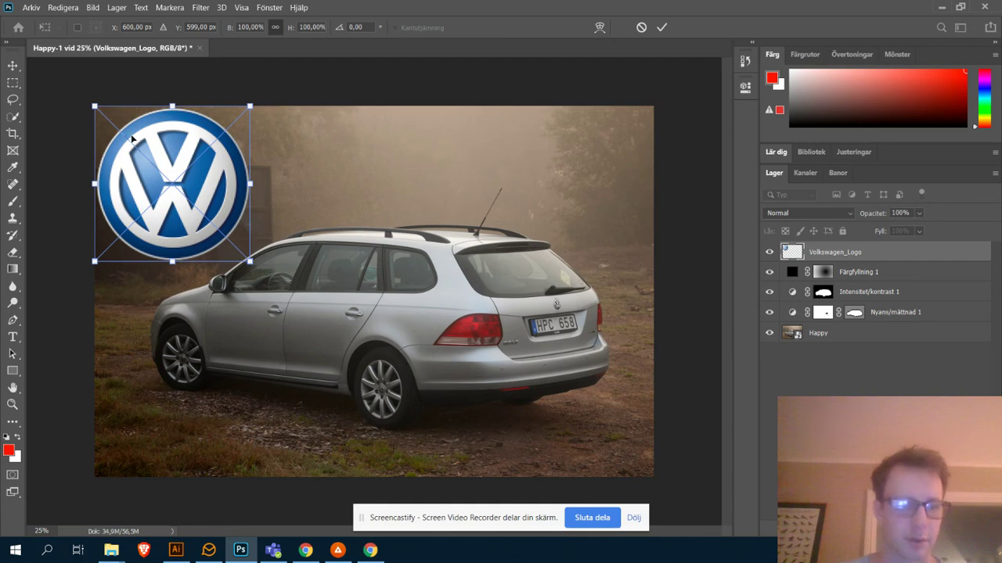
left_click_drag(250, 260, 189, 193)
left_click_drag(215, 224, 167, 180)
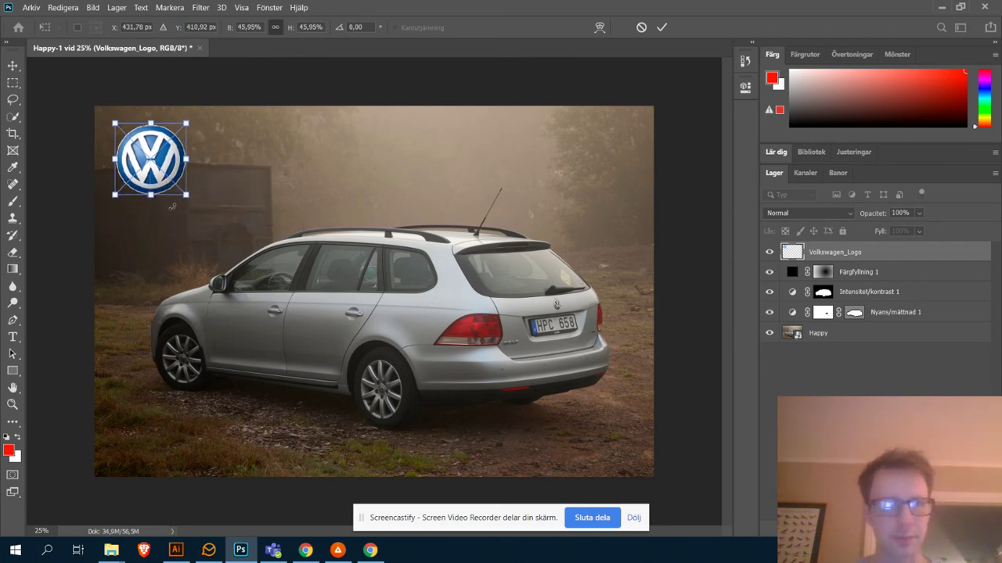
left_click(661, 26)
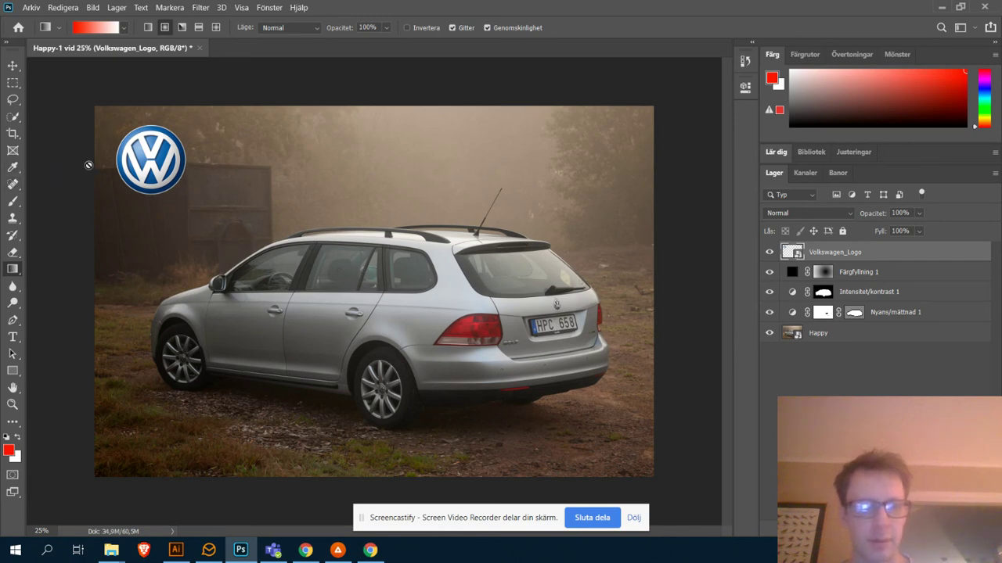
Step: Rasterize the logo's smart object so the Brush can paint on it, and undo a red test stroke across the logo
key("b")
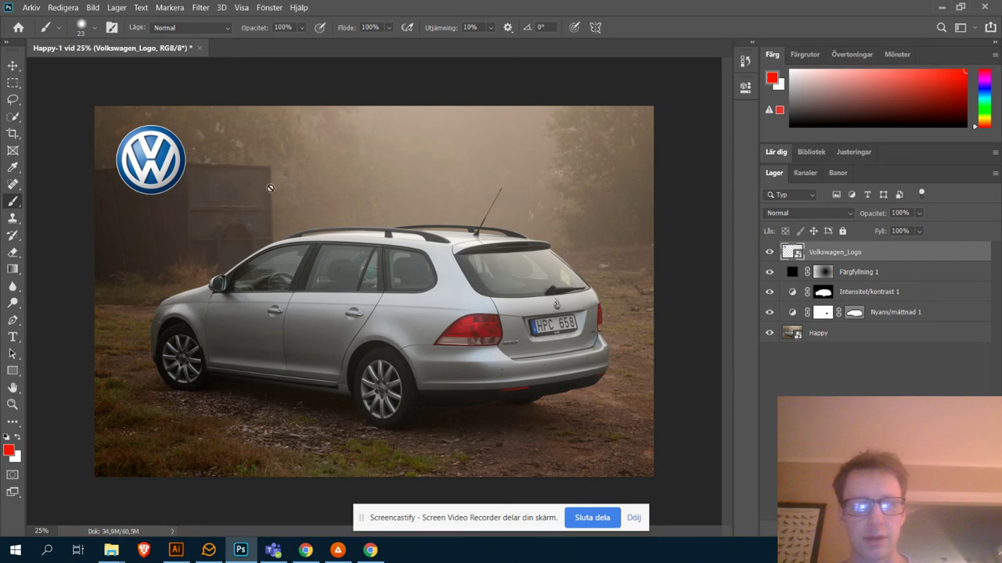
left_click(159, 169)
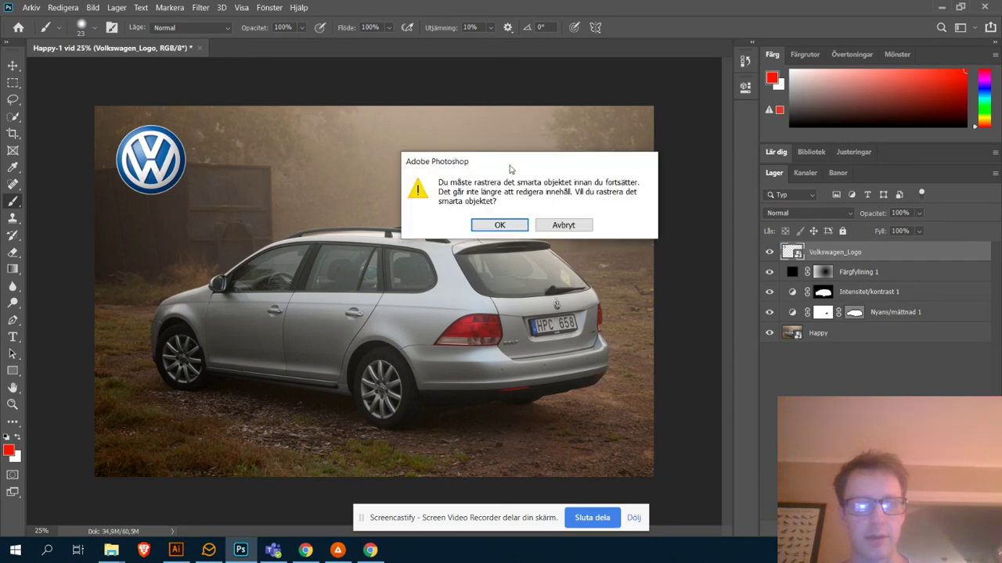
left_click_drag(516, 161, 456, 161)
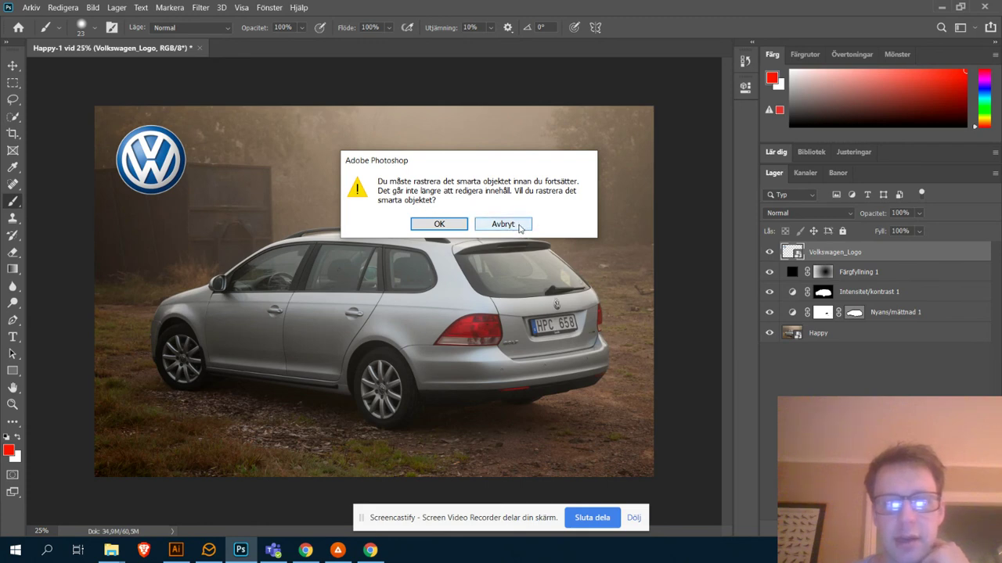
left_click(439, 225)
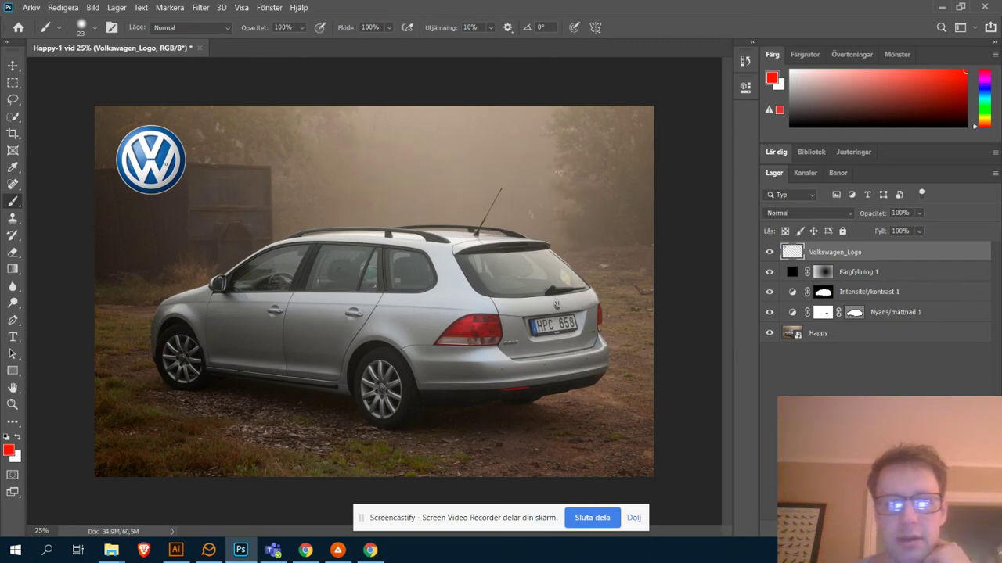
mouse_move(153, 155)
left_mouse_down()
mouse_move(183, 148)
mouse_move(158, 166)
left_mouse_up()
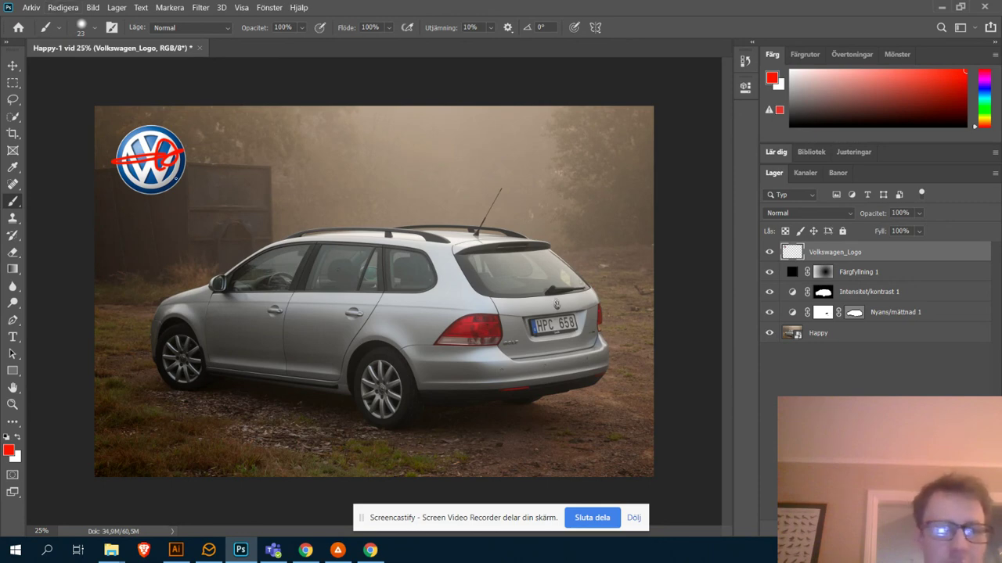
key("ctrl+z")
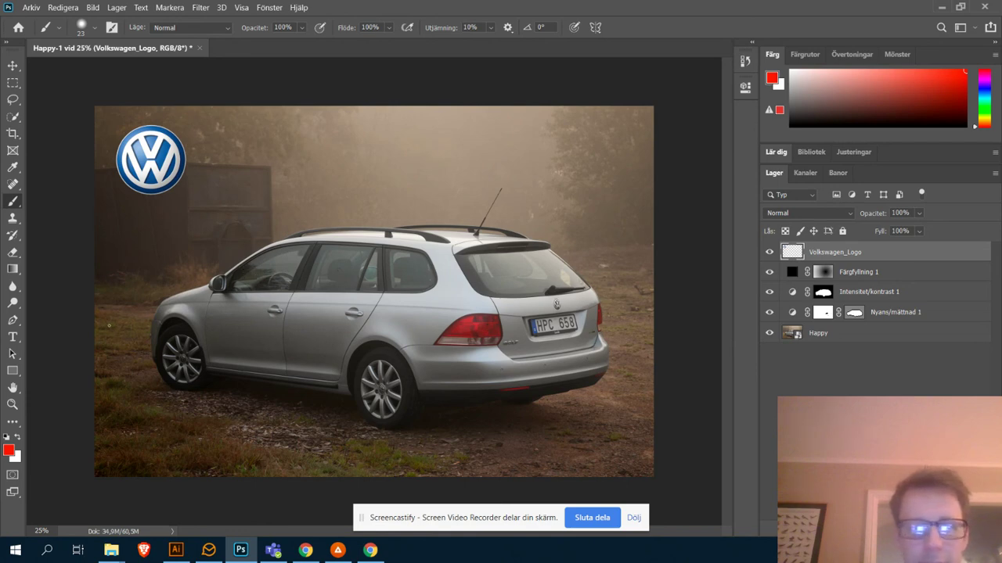
Step: Create a paragraph text box directly to the right of the Volkswagen logo and enter the heading "Wolkswagen Golf"
left_click(13, 336)
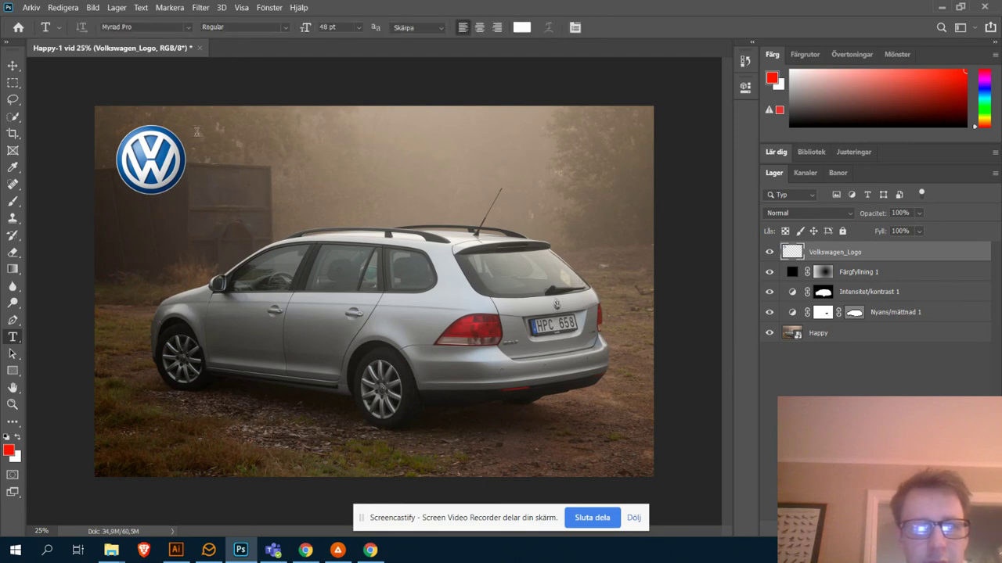
left_click_drag(195, 133, 439, 169)
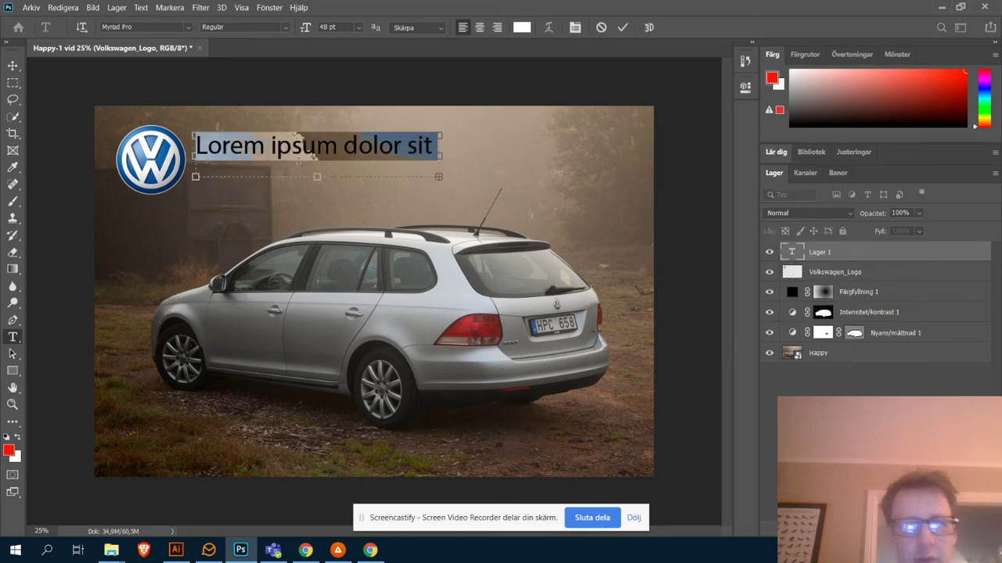
type("Wolkswa")
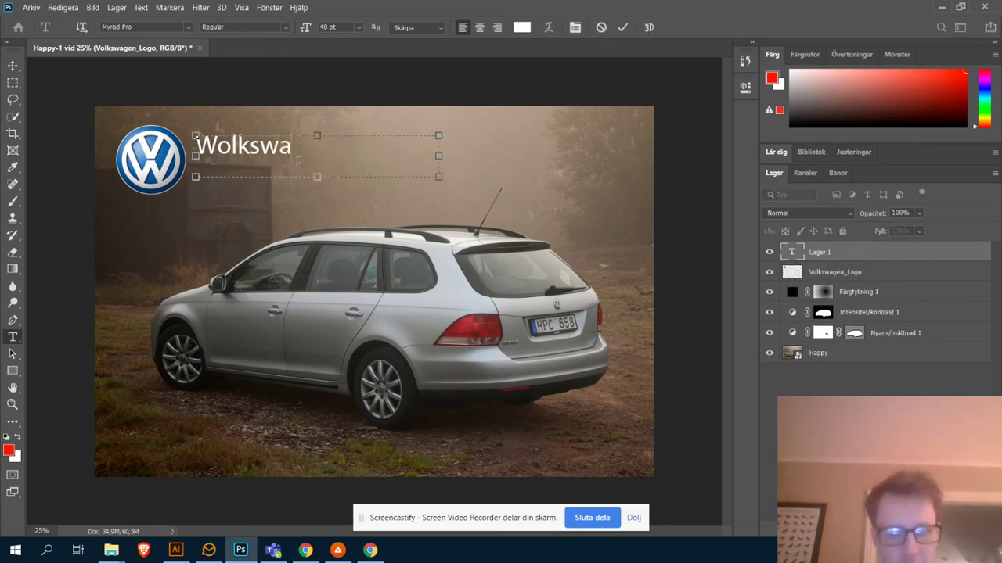
type("gen Golf")
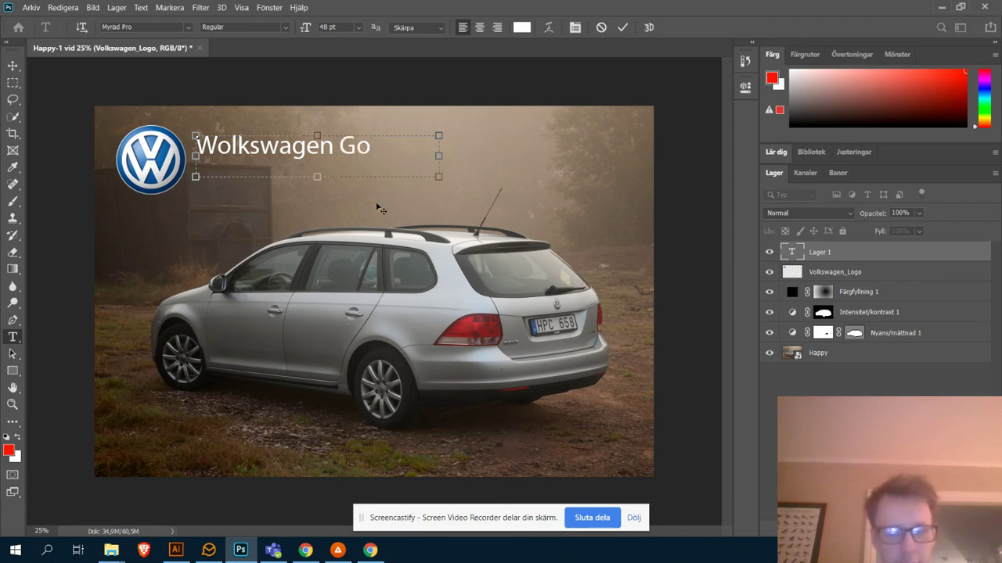
Step: Commit the heading text and move it down slightly so it sits vertically centred beside the logo
left_click(12, 66)
left_click_drag(374, 159, 376, 167)
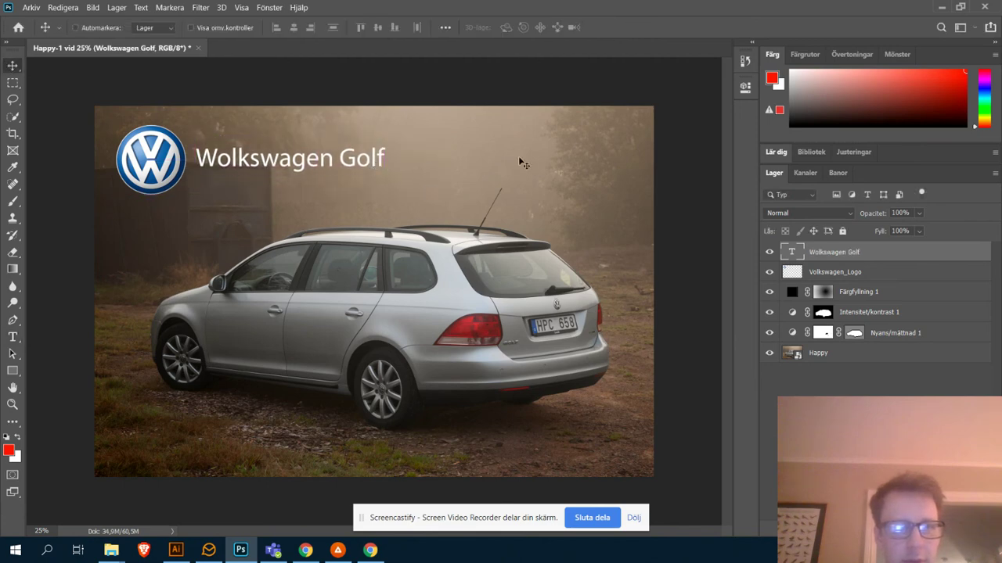
key("Down")
key("Down")
key("Down")
key("Down")
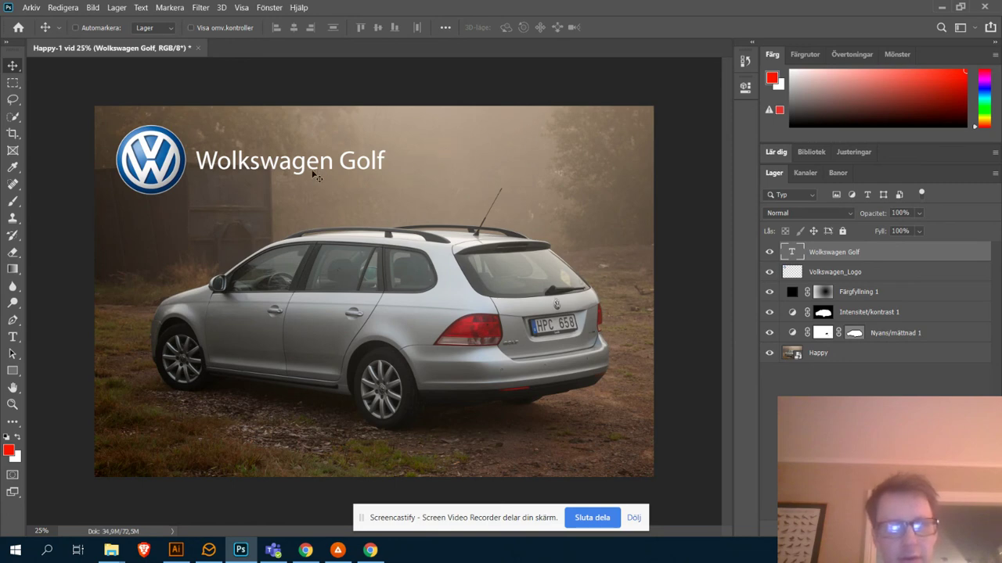
key("t")
left_click(197, 161)
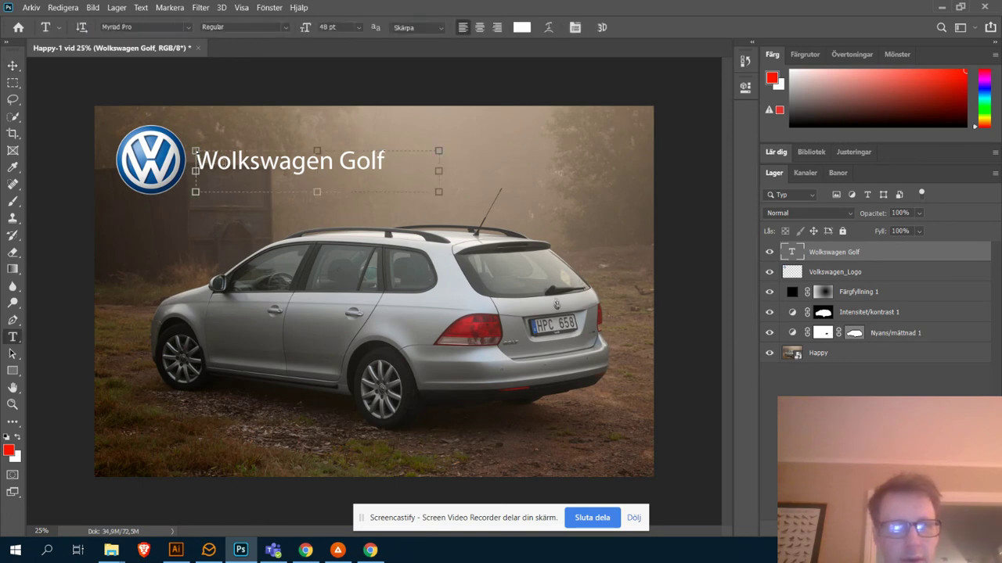
key("ctrl+a")
left_click(116, 28)
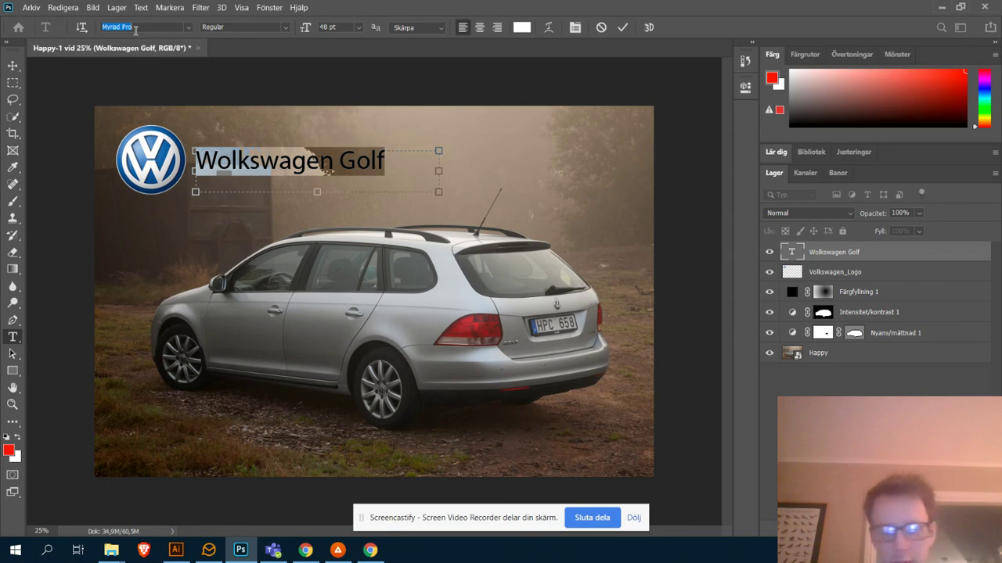
key("ctrl+Return")
key("v")
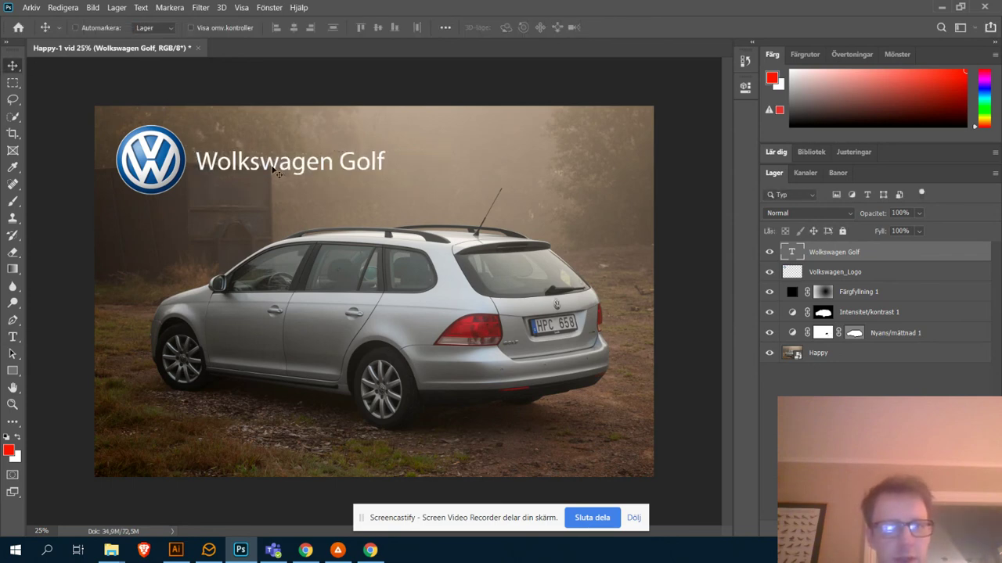
Step: Select the whole "Wolkswagen Golf" heading, preview successive fonts on it, set the font to Poor Richard and commit the text
key("t")
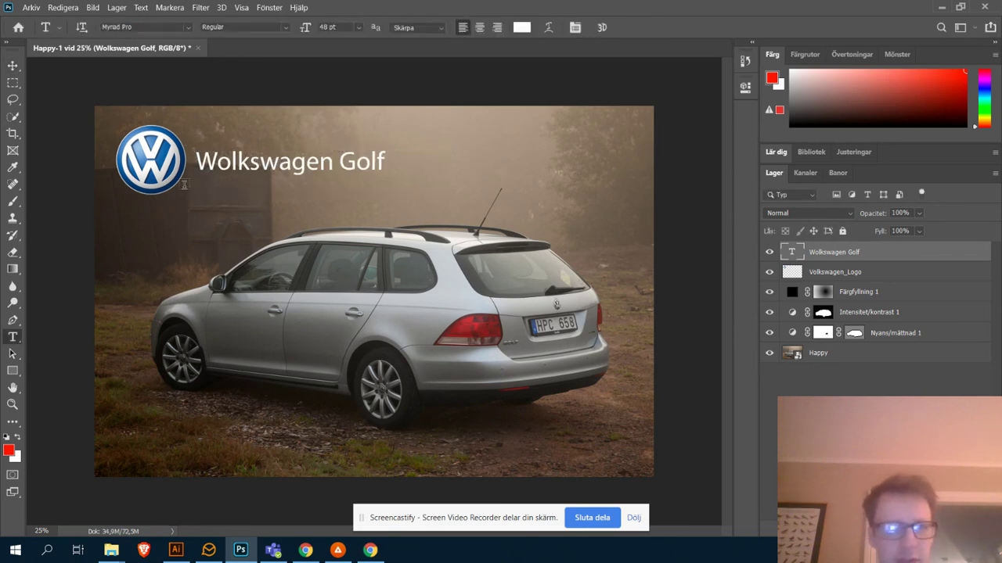
left_click_drag(200, 162, 386, 162)
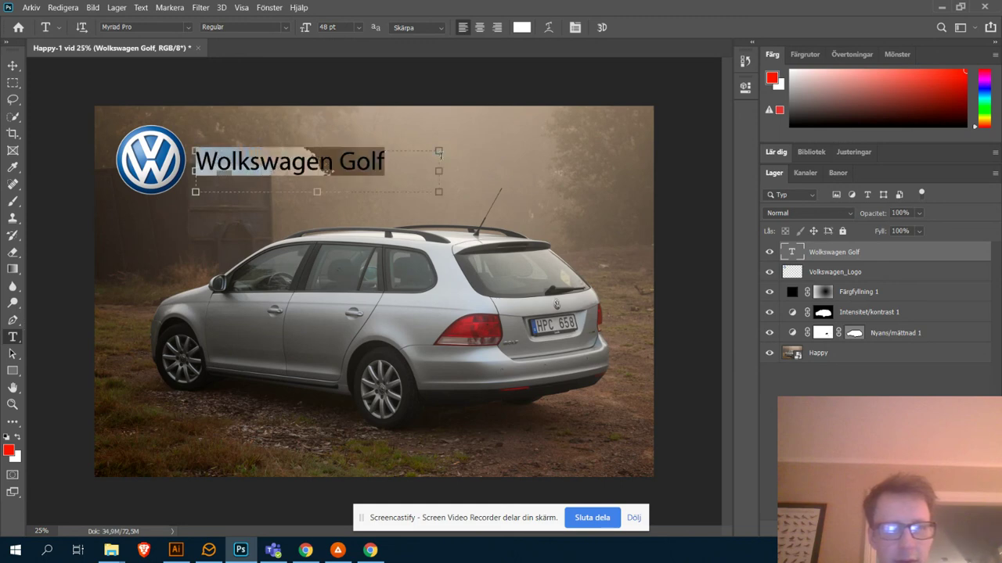
left_click(130, 26)
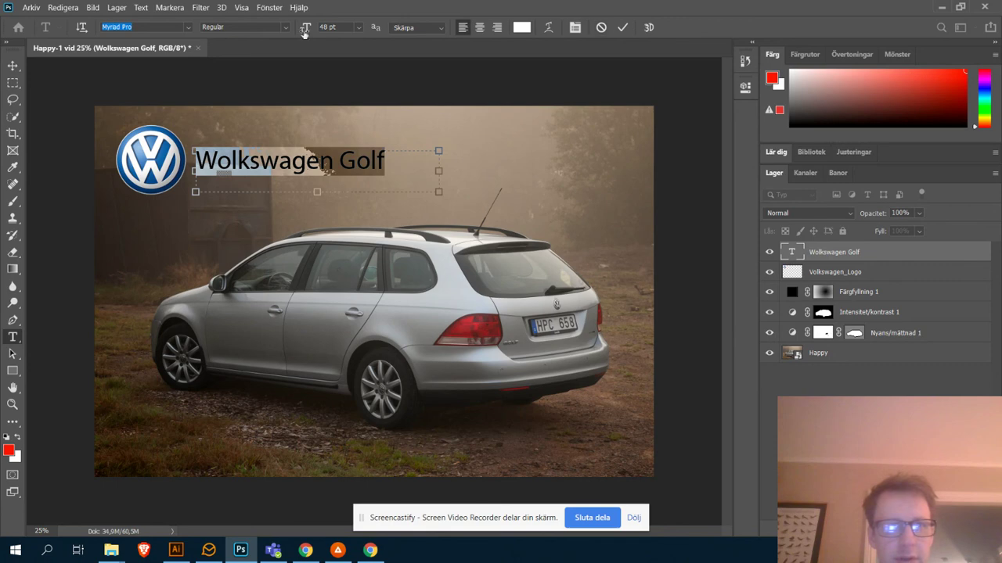
left_click(187, 28)
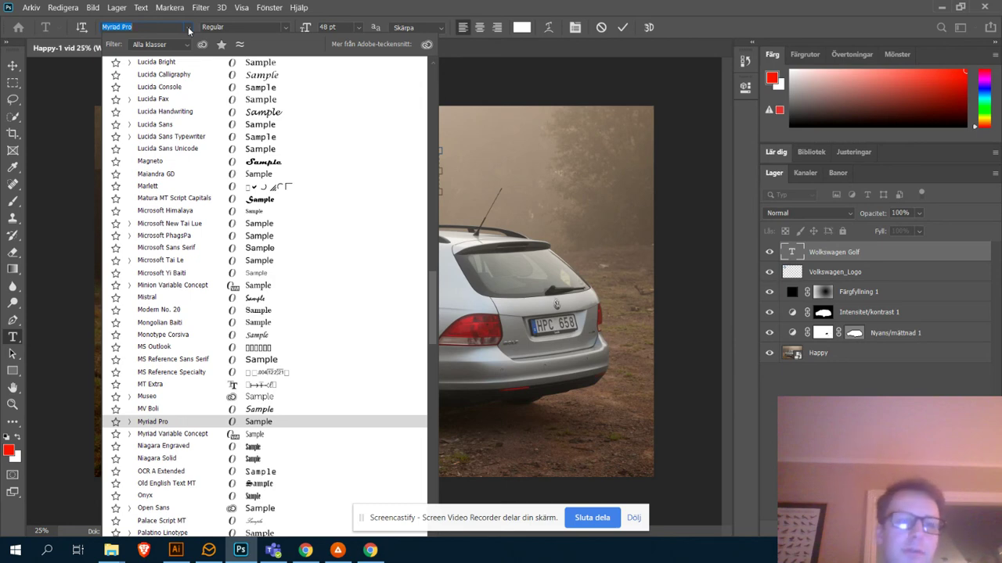
left_click(188, 28)
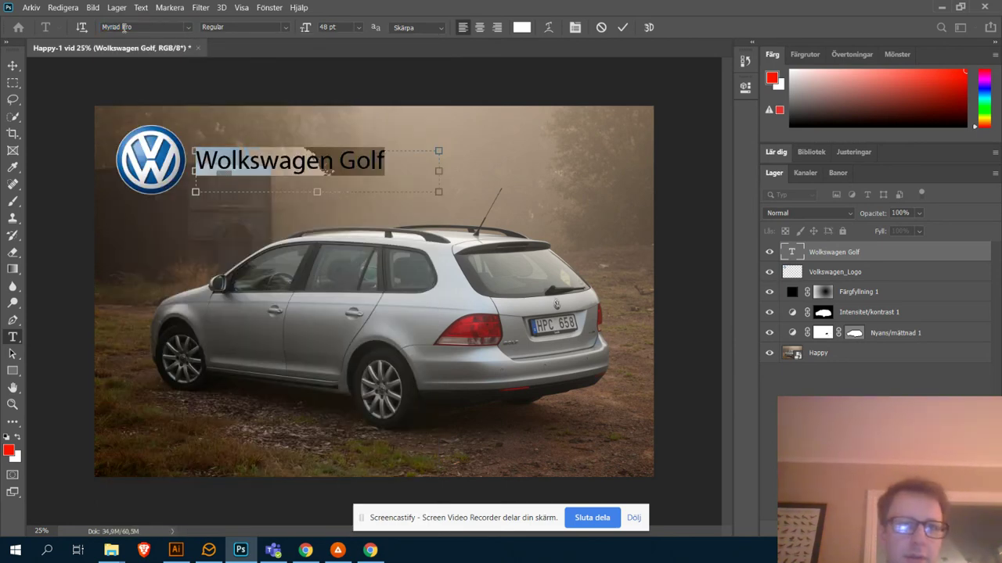
left_click(123, 29)
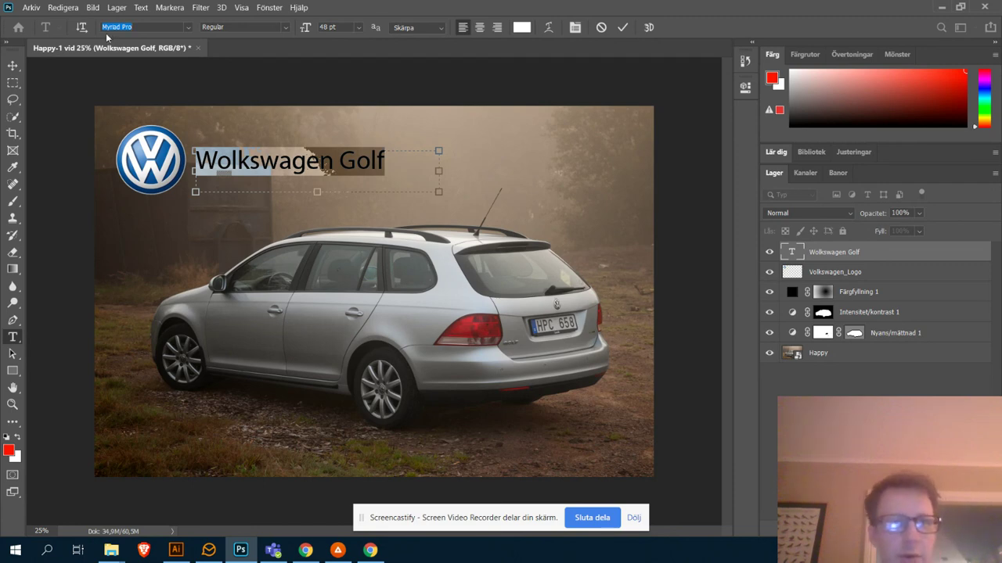
key("Down")
key("Down")
key("Down")
key("Down")
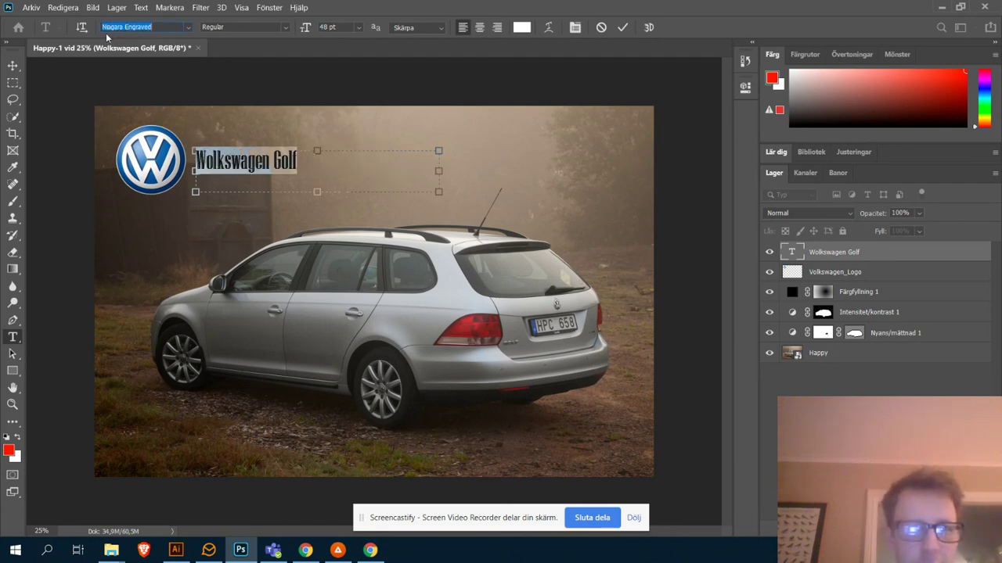
key("Down")
key("Down")
key("Down")
key("Down")
key("Down")
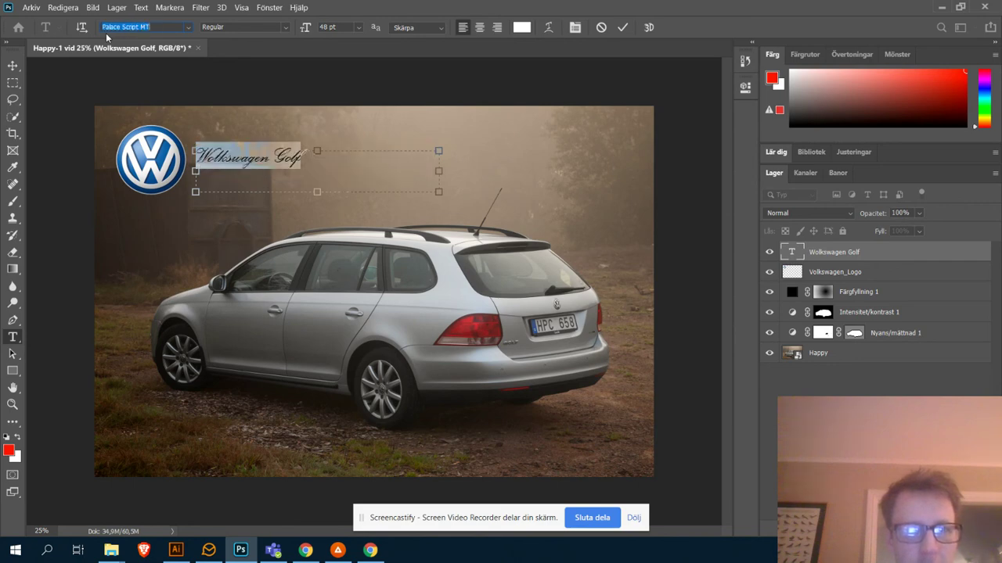
key("Down")
key("Down")
key("Down")
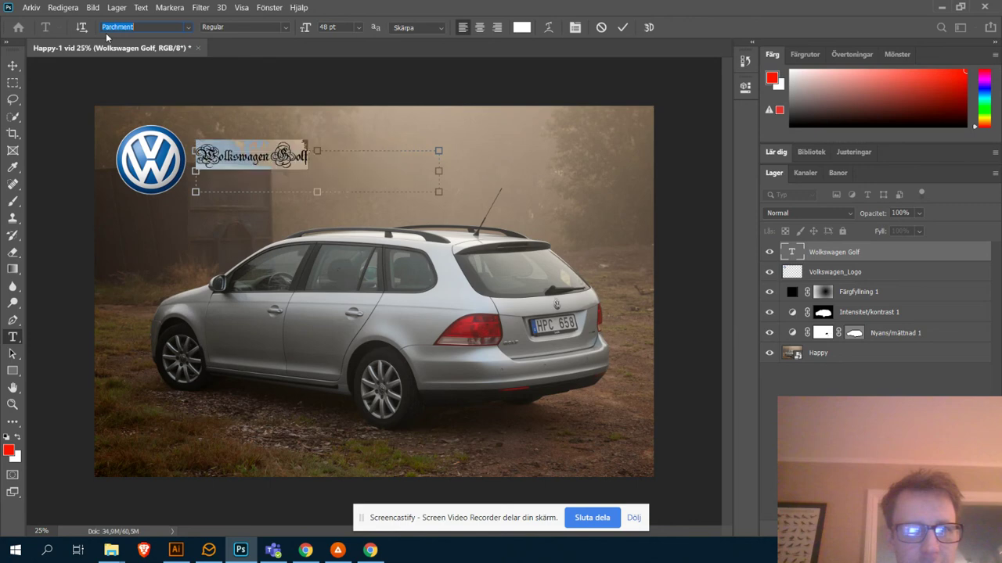
key("Down")
key("Down")
key("Down")
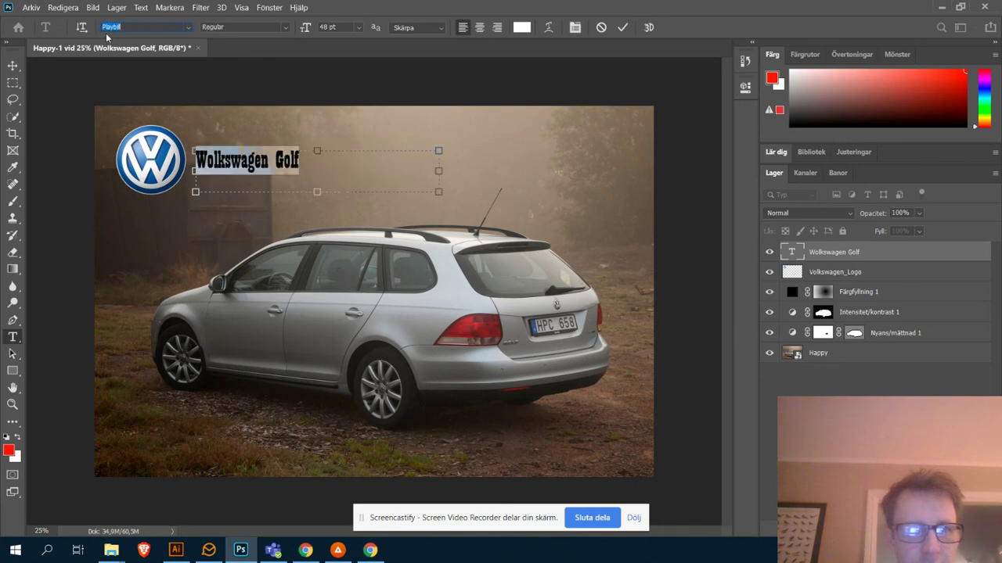
key("Down")
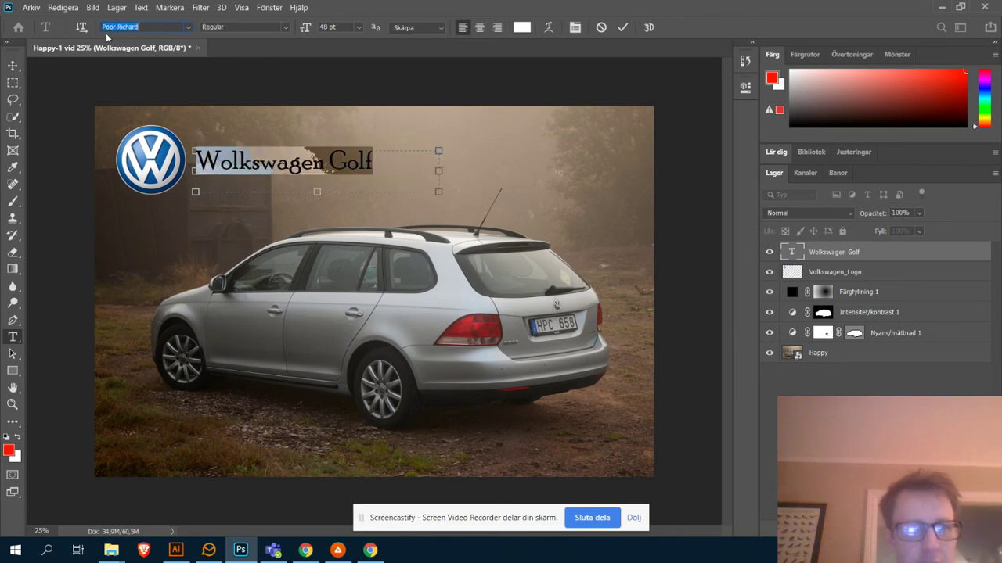
left_click(12, 65)
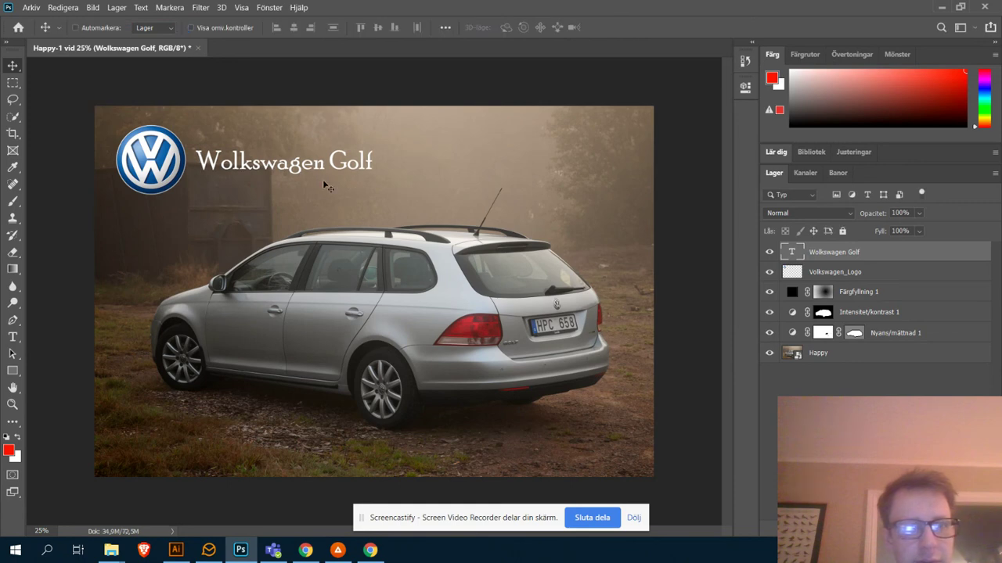